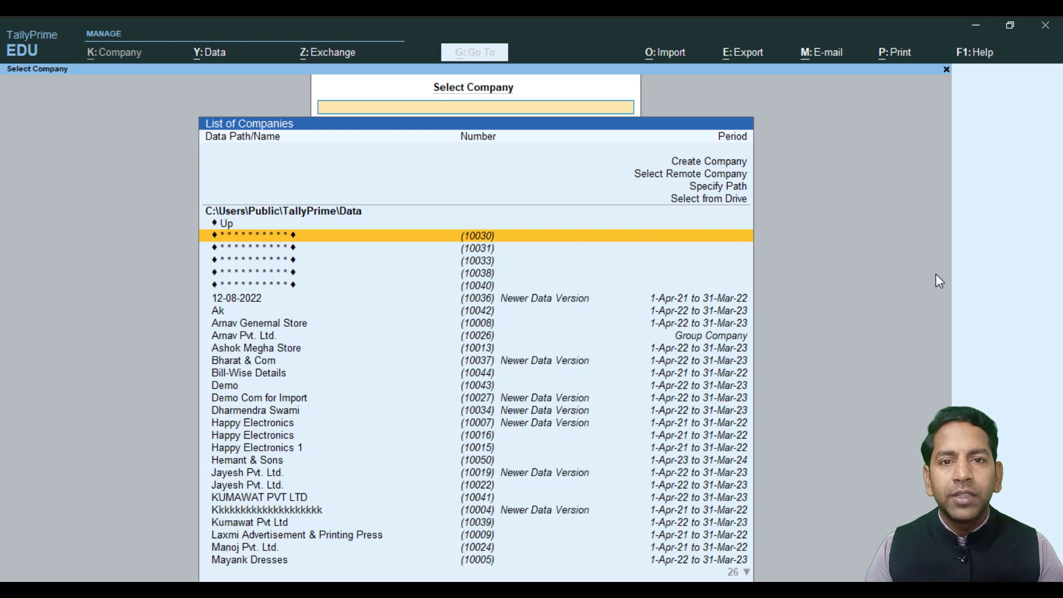
# Step: Start creating a new company and enter 2nd Book GST as its name
pyautogui.press('Up')
pyautogui.press('Up')
pyautogui.press('Up')
pyautogui.press('Up')
pyautogui.press('Up')
pyautogui.press('Up')
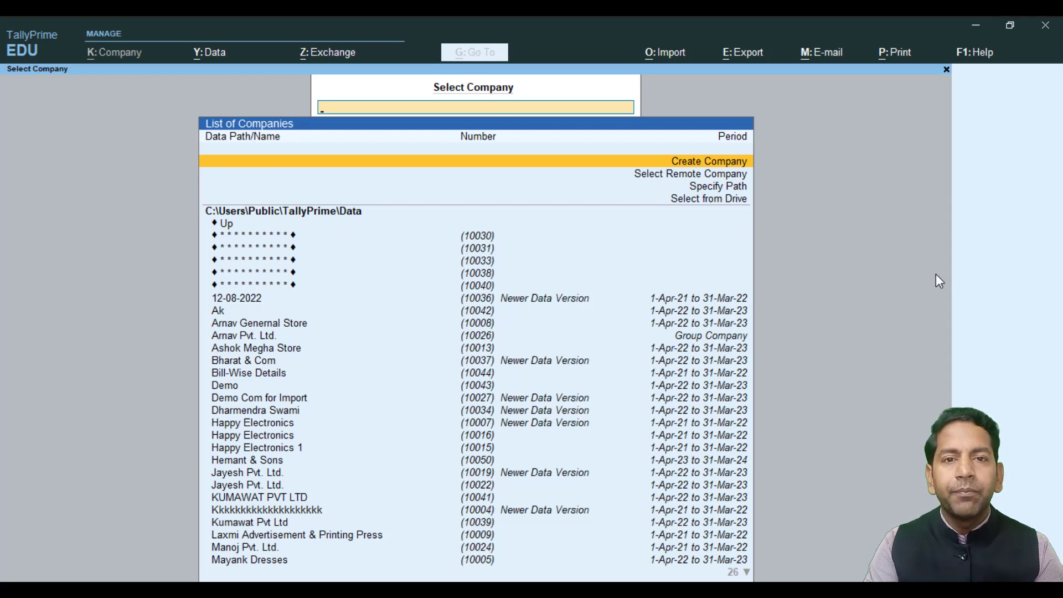
pyautogui.press('Return')
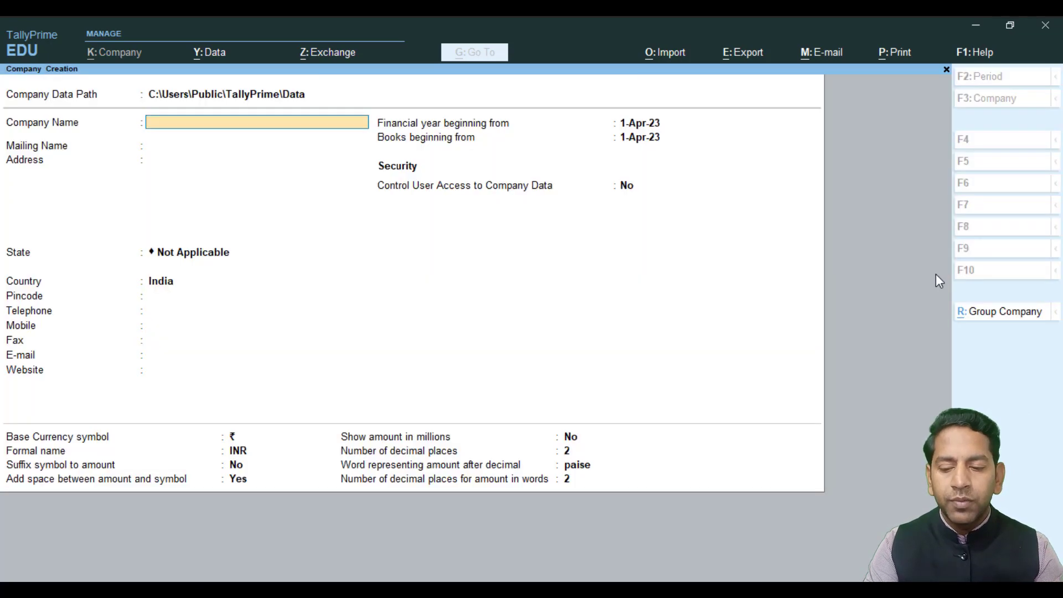
pyautogui.write('2')
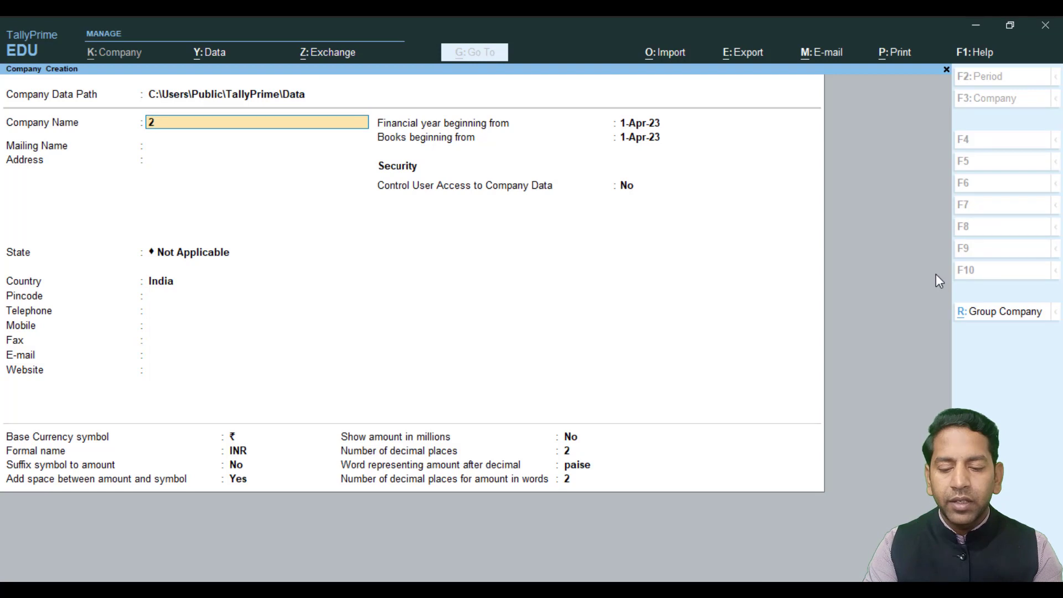
pyautogui.write('nd Book')
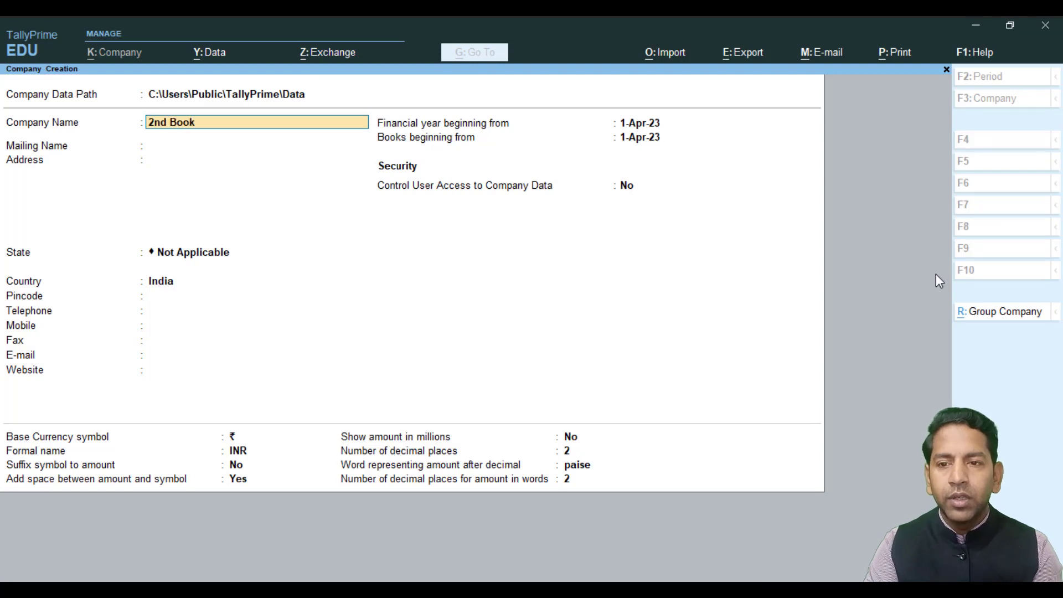
pyautogui.write(' GST')
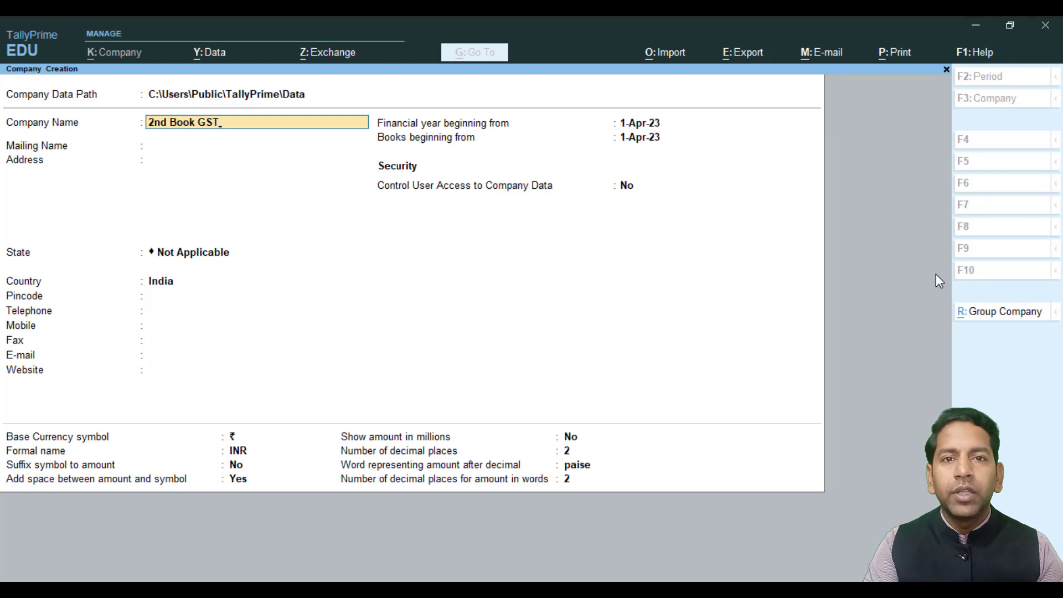
# Step: Keep the default mailing name, leave the address blank and set the company's state to Rajasthan
pyautogui.press('Return')
pyautogui.press('Return')
pyautogui.press('Return')
pyautogui.write('R')
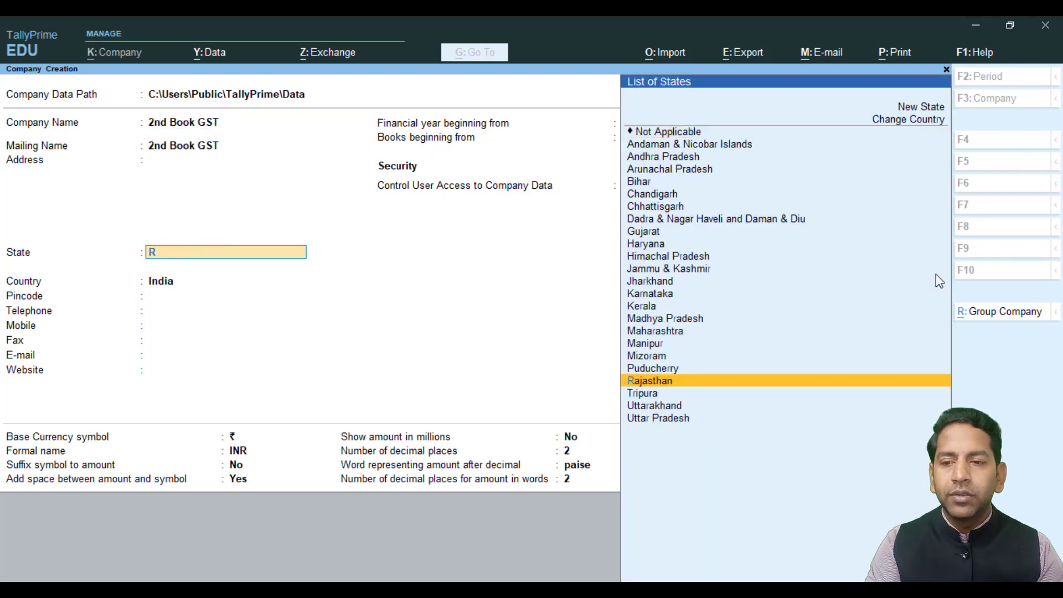
pyautogui.write('a')
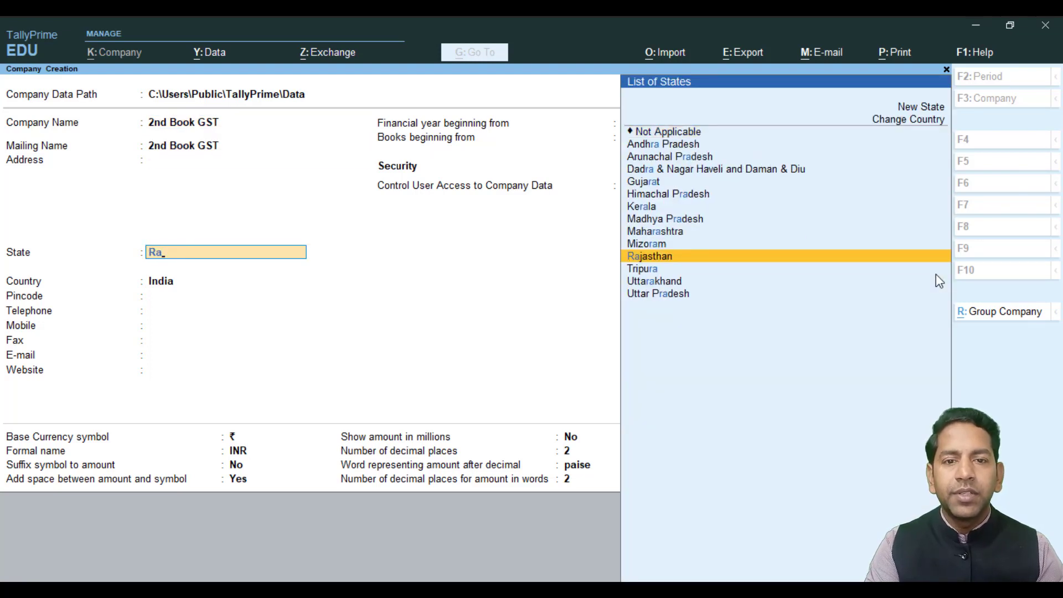
pyautogui.press('Return')
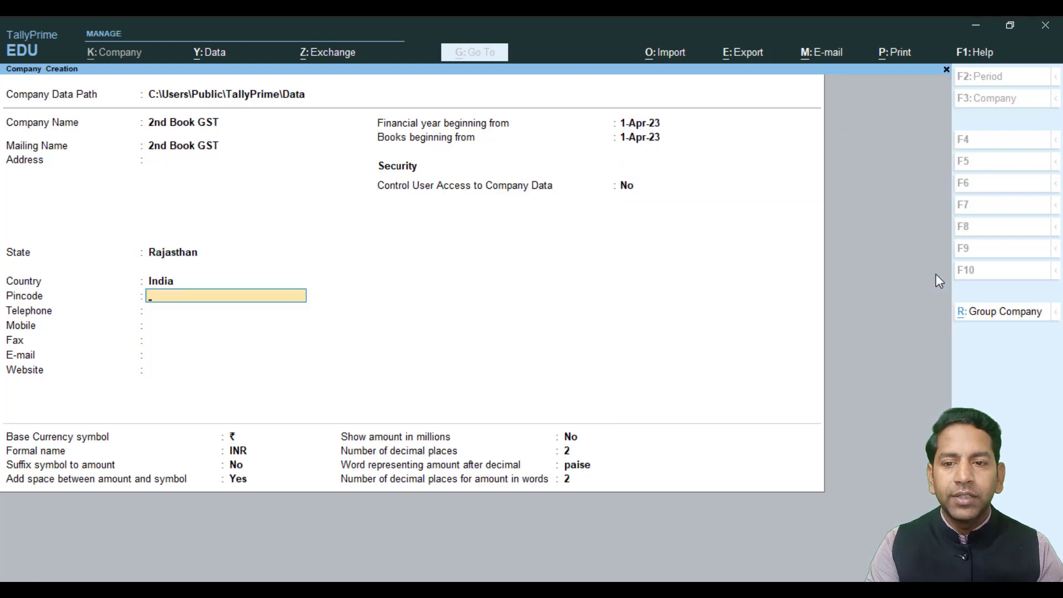
# Step: Leave the pincode and contact fields blank, keep the financial year beginning 1-Apr-23, and save the company
pyautogui.press('Return')
pyautogui.press('Return')
pyautogui.press('Return')
pyautogui.press('Return')
pyautogui.press('Return')
pyautogui.press('Return')
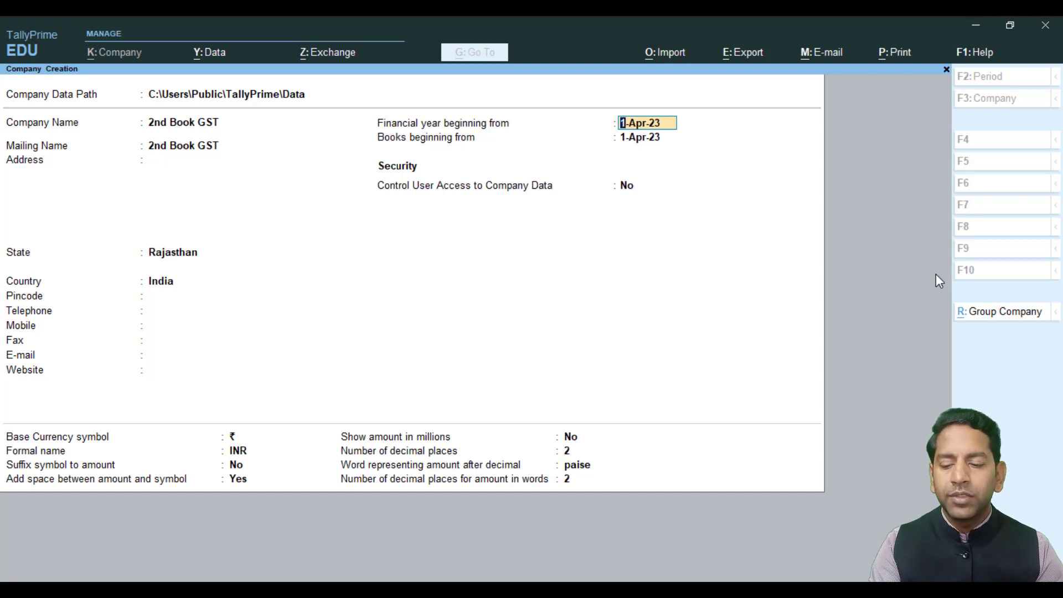
pyautogui.press('ctrl')
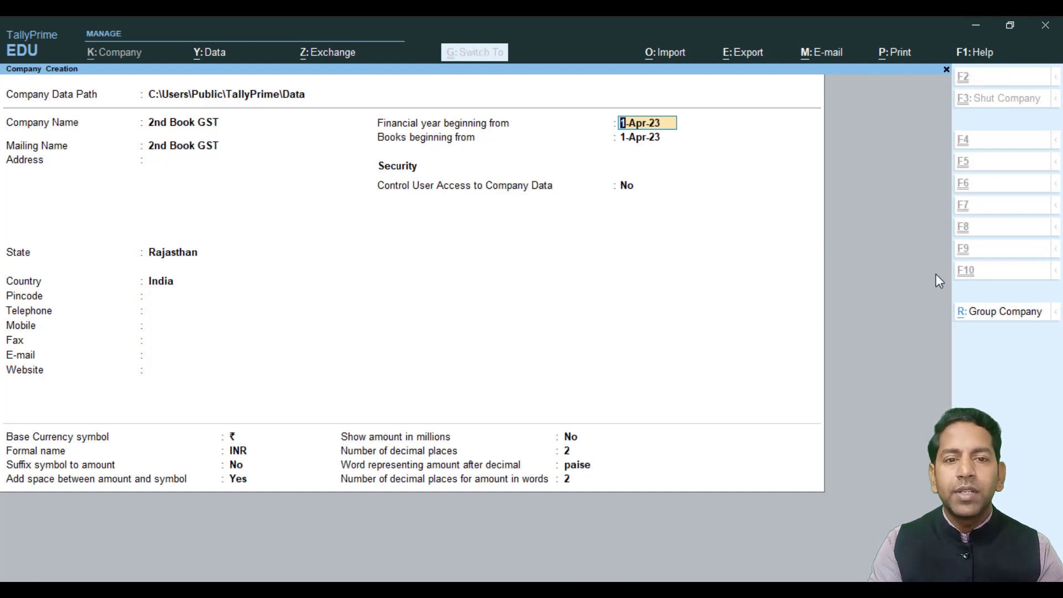
pyautogui.hotkey('ctrl', 'a')
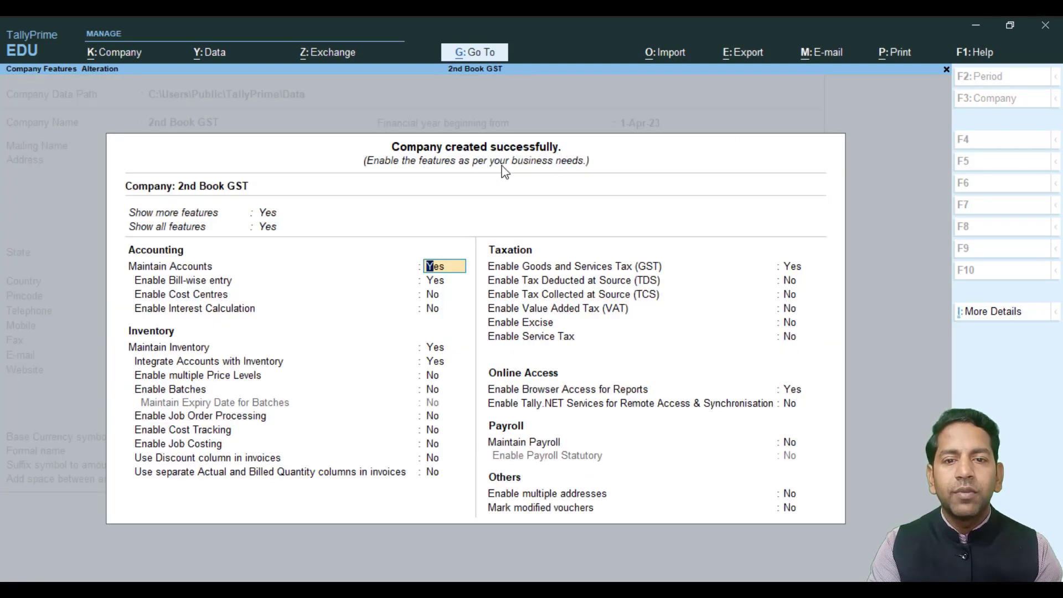
# Step: Disable bill-wise entry in the company's accounting features, keeping cost centres and interest calculation off
pyautogui.press('Return')
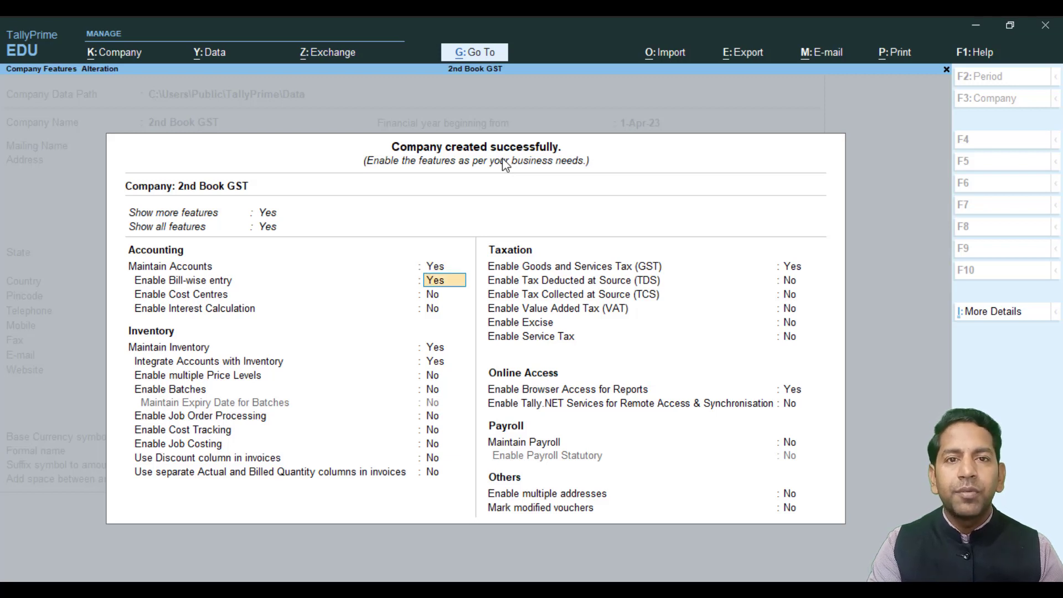
pyautogui.write('n')
pyautogui.press('Return')
pyautogui.press('Return')
pyautogui.press('Return')
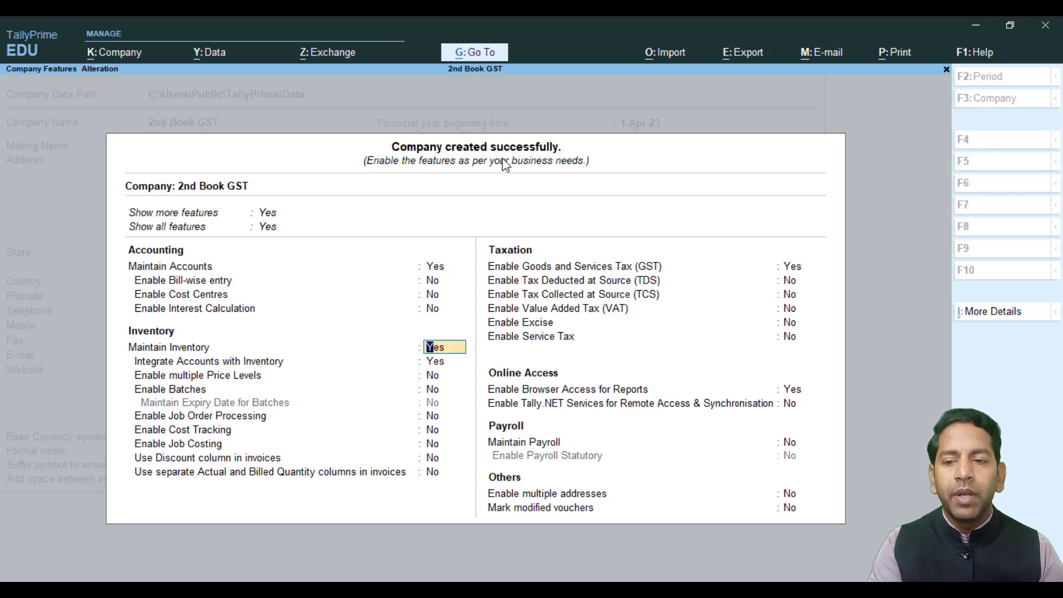
# Step: Keep the default inventory features and Goods and Services Tax (GST) enabled, and open the company's GST details
pyautogui.press('Return')
pyautogui.press('Return')
pyautogui.press('Return')
pyautogui.press('Return')
pyautogui.press('Return')
pyautogui.press('Return')
pyautogui.press('Return')
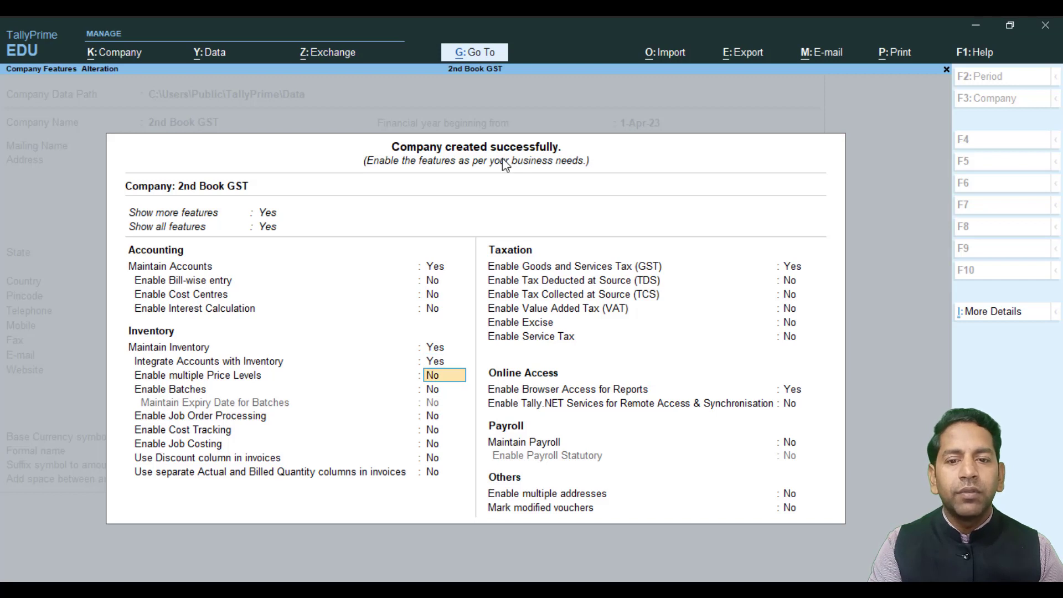
pyautogui.press('Return')
pyautogui.press('Return')
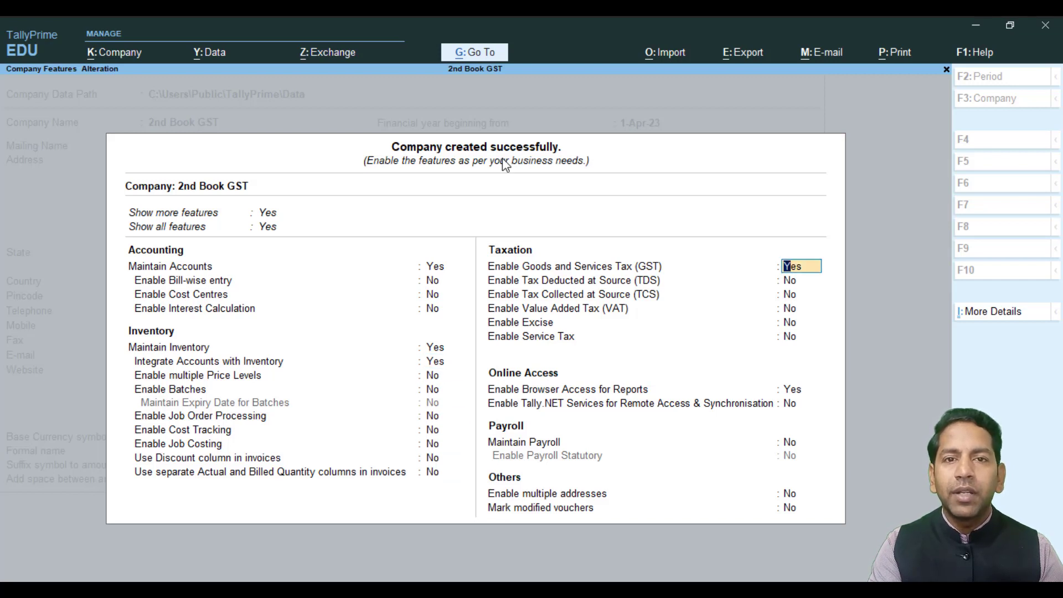
pyautogui.press('Return')
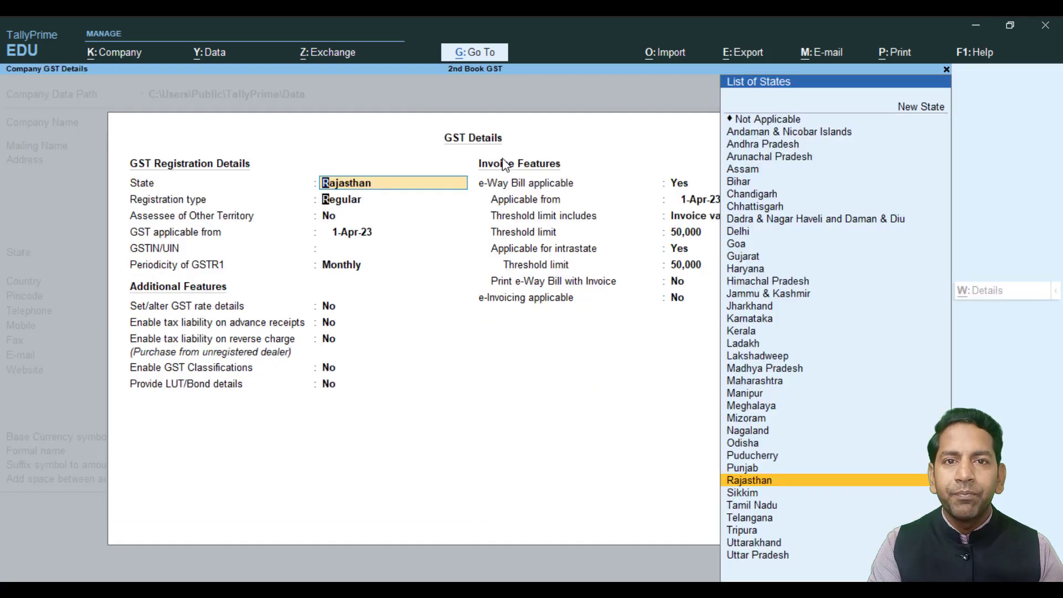
# Step: Keep Rajasthan as the GST state, Regular as the registration type, and GST applicable from 1-Apr-23
pyautogui.press('Return')
pyautogui.press('Return')
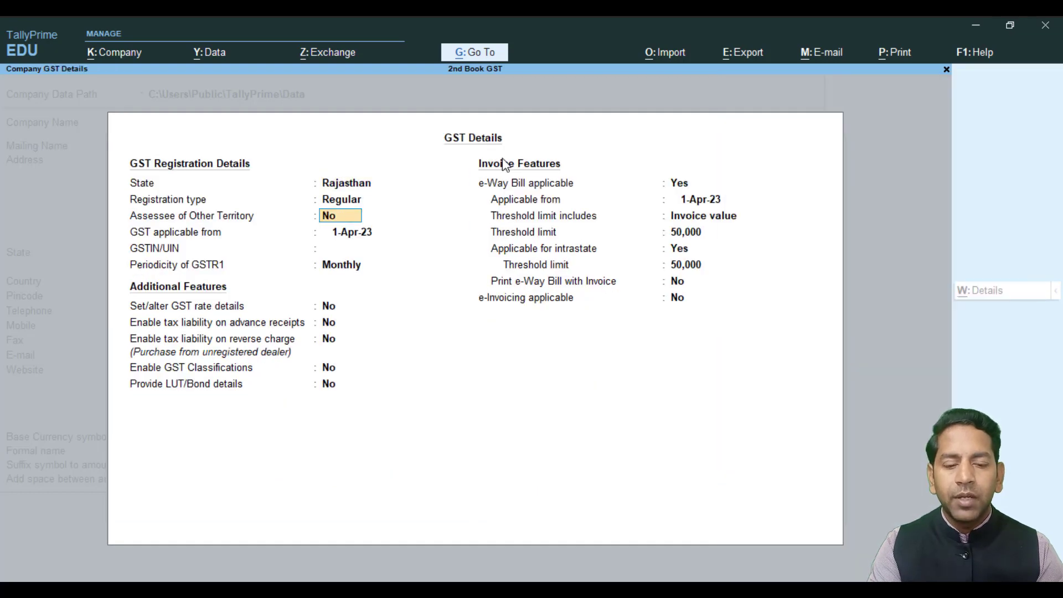
pyautogui.press('BackSpace')
pyautogui.press('BackSpace')
pyautogui.press('Return')
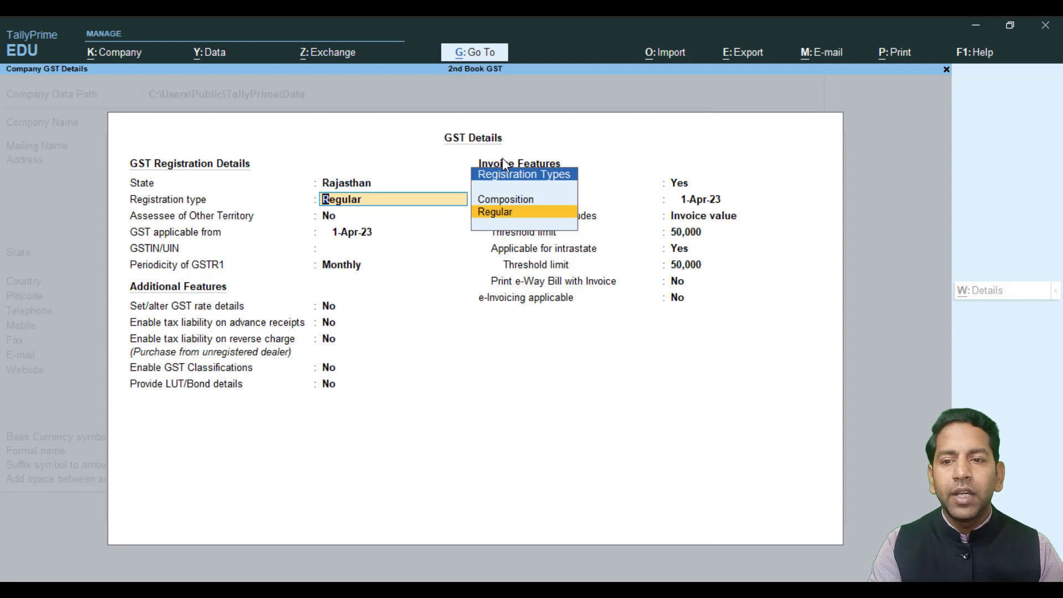
pyautogui.press('Return')
pyautogui.press('Return')
pyautogui.press('Return')
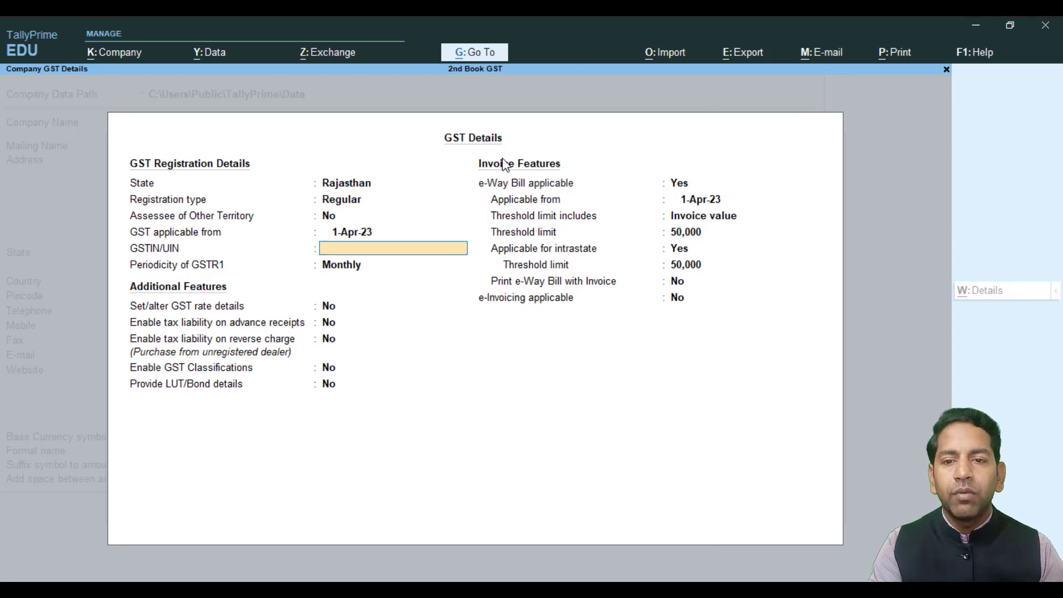
# Step: Leave the GSTIN blank, set e-Way Bill applicable to No, and save the GST details and company features
pyautogui.press('Return')
pyautogui.press('Return')
pyautogui.press('Return')
pyautogui.press('Return')
pyautogui.press('Return')
pyautogui.press('Return')
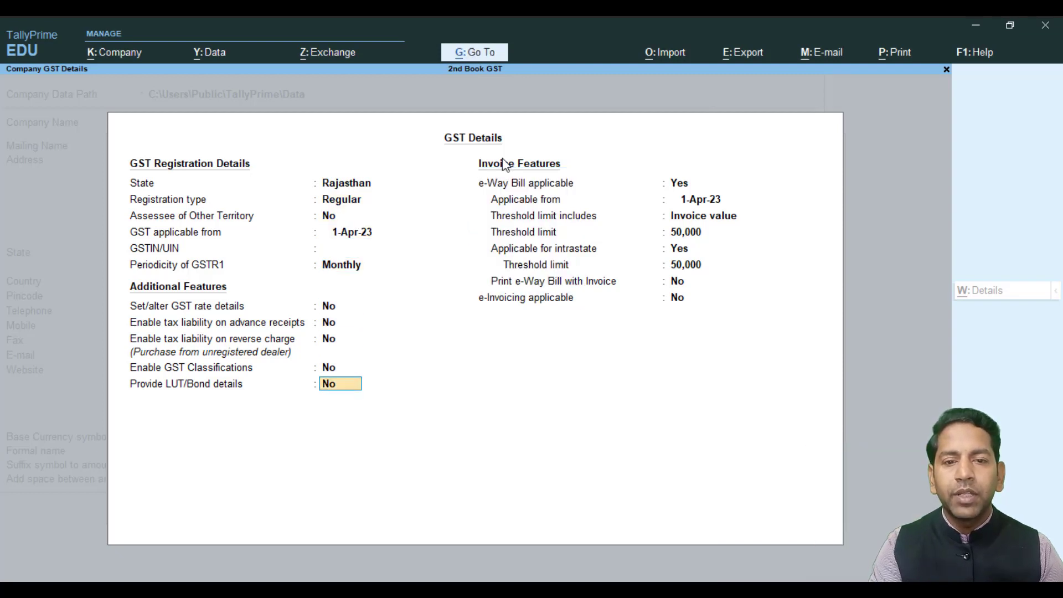
pyautogui.press('Return')
pyautogui.press('n')
pyautogui.press('Return')
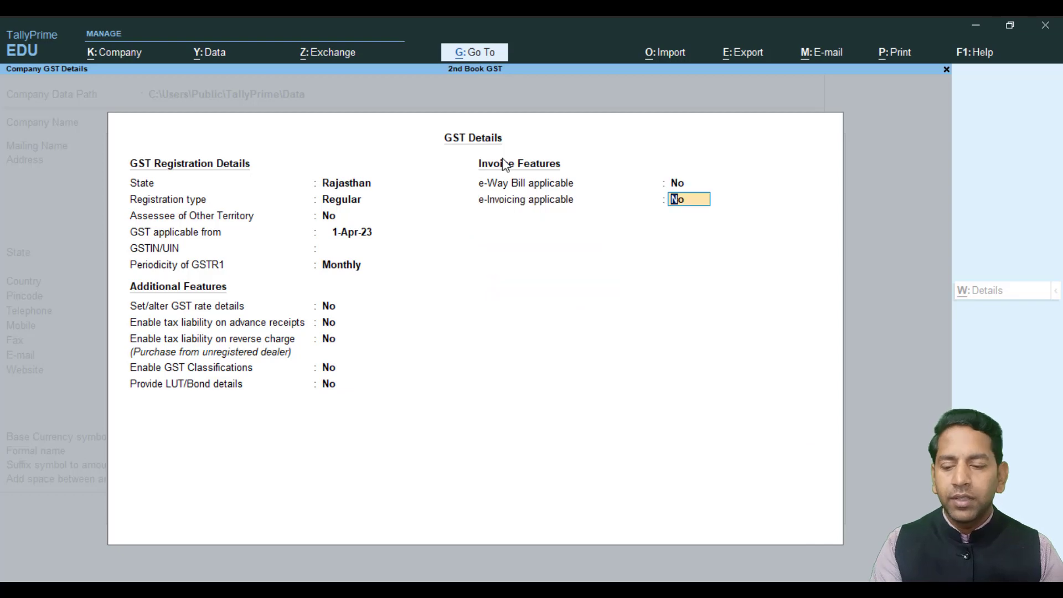
pyautogui.press('Return')
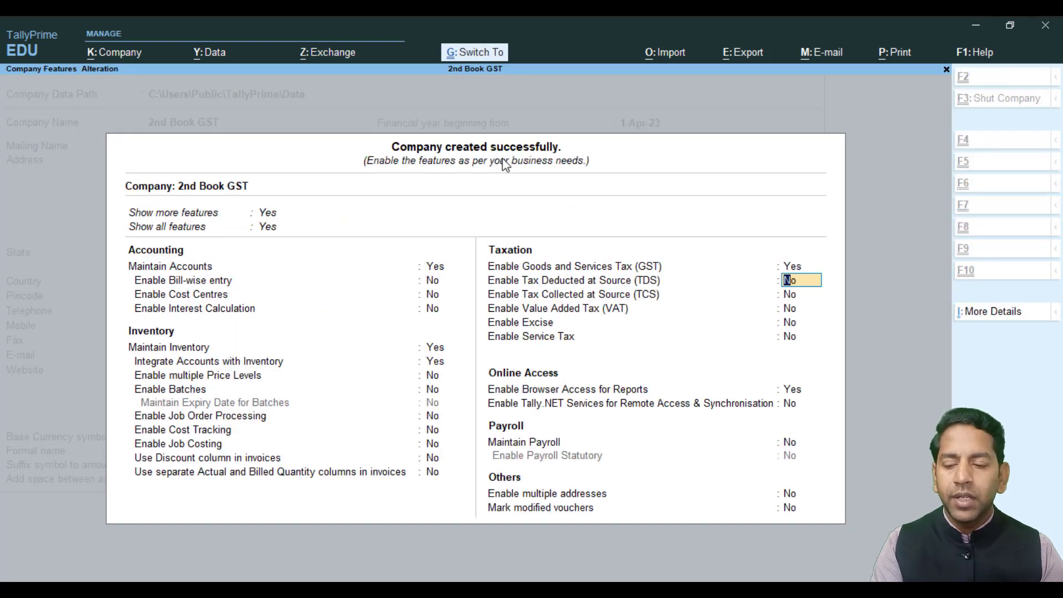
pyautogui.hotkey('ctrl', 'a')
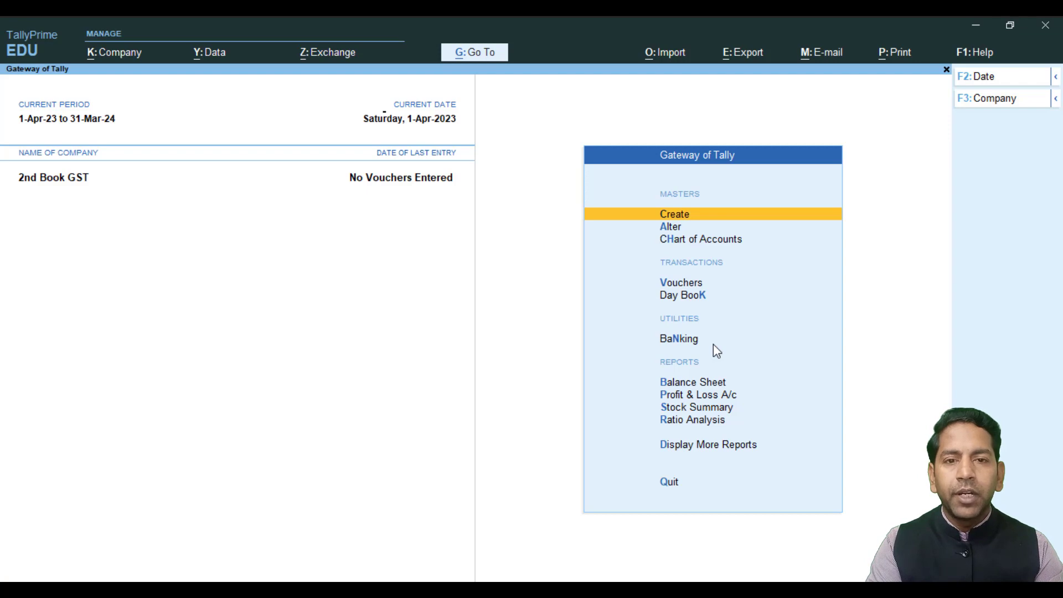
# Step: Start creating a stock group master and name it Tv
pyautogui.press('Return')
pyautogui.press('Down')
pyautogui.press('Down')
pyautogui.press('Down')
pyautogui.press('Down')
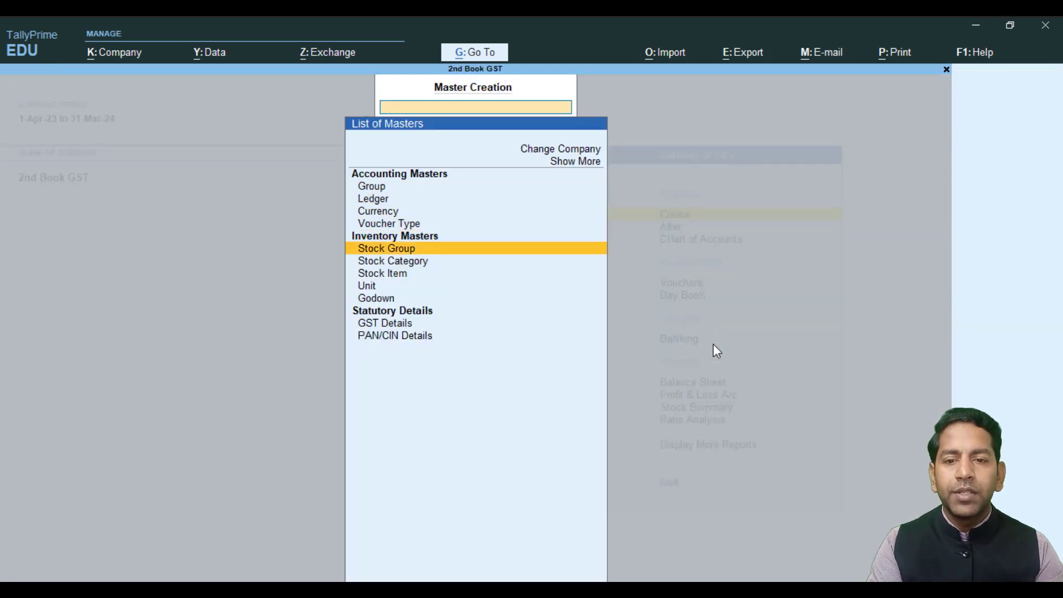
pyautogui.press('Return')
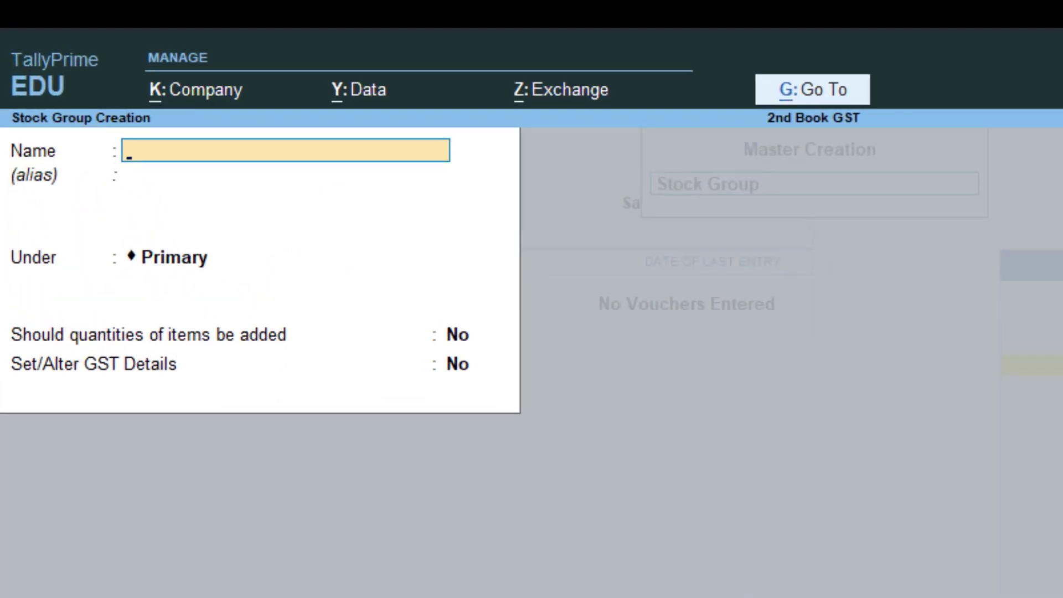
pyautogui.write('Tv')
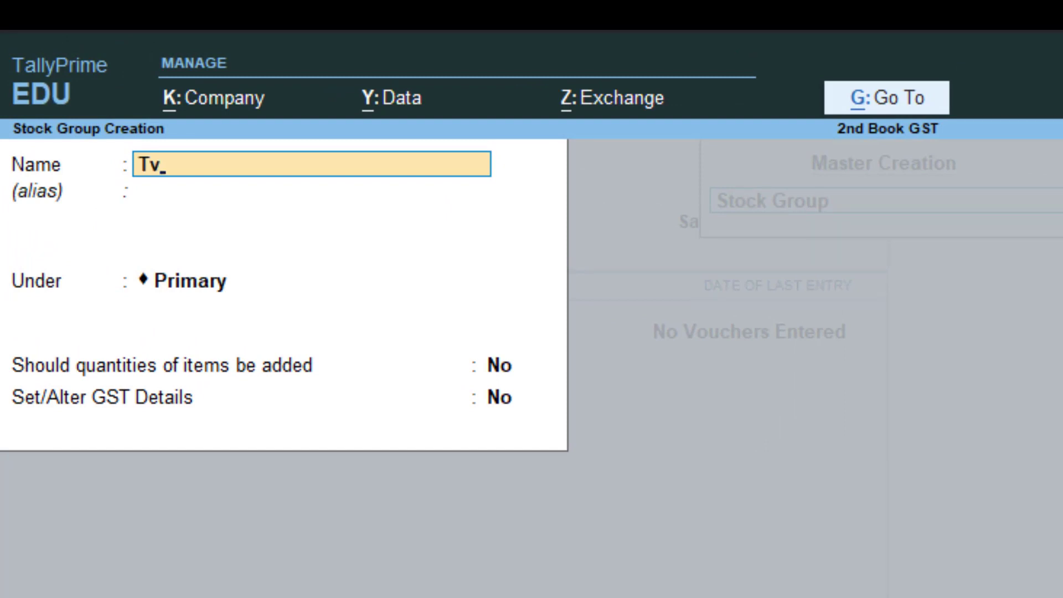
pyautogui.press('Return')
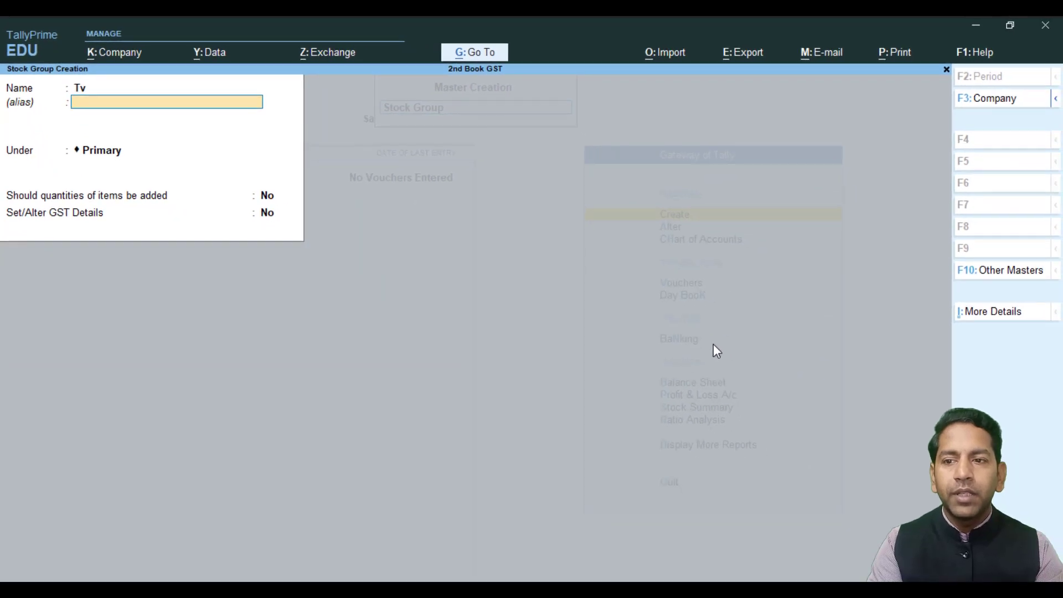
# Step: Place the Tv stock group under Primary, set its item quantities to be added, and save it
pyautogui.press('Return')
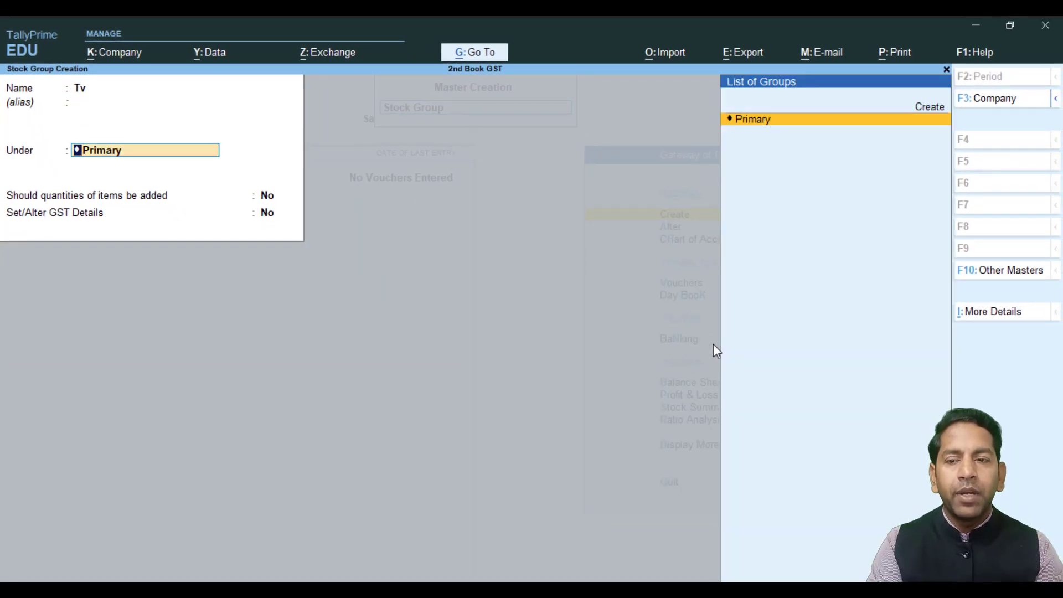
pyautogui.press('Return')
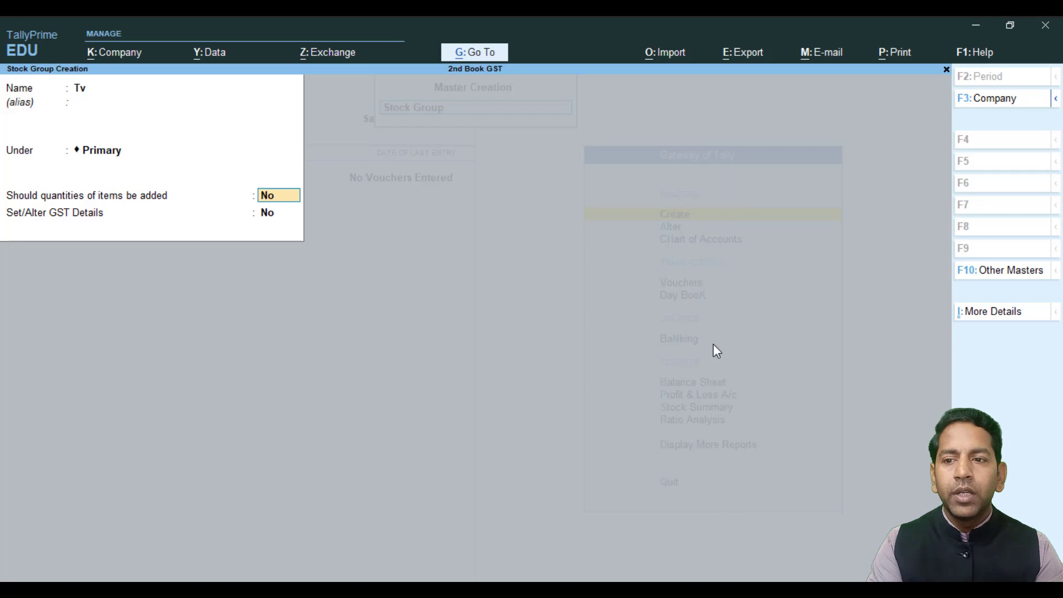
pyautogui.write('y')
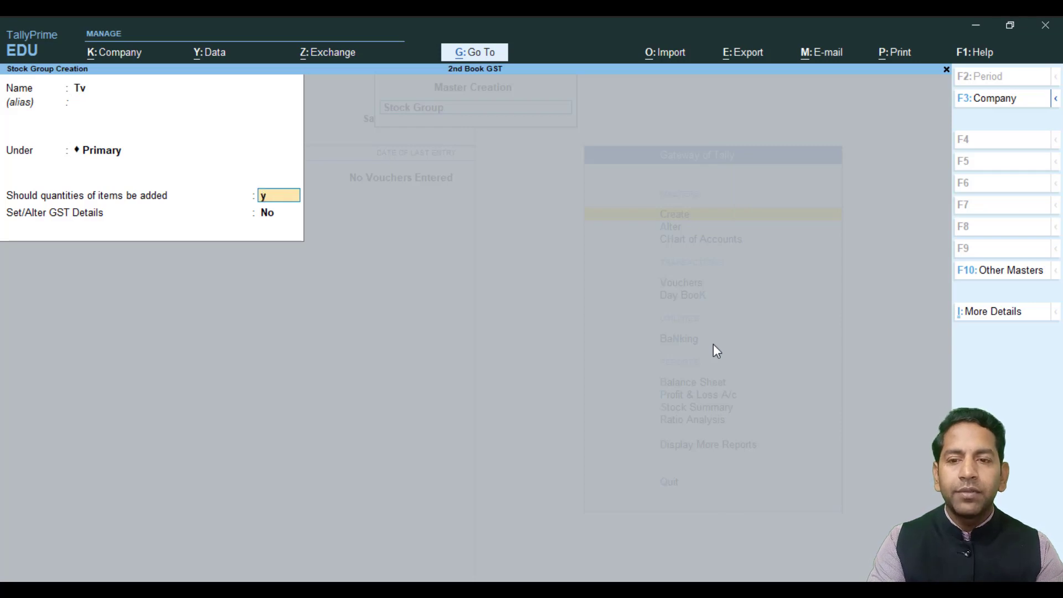
pyautogui.press('Return')
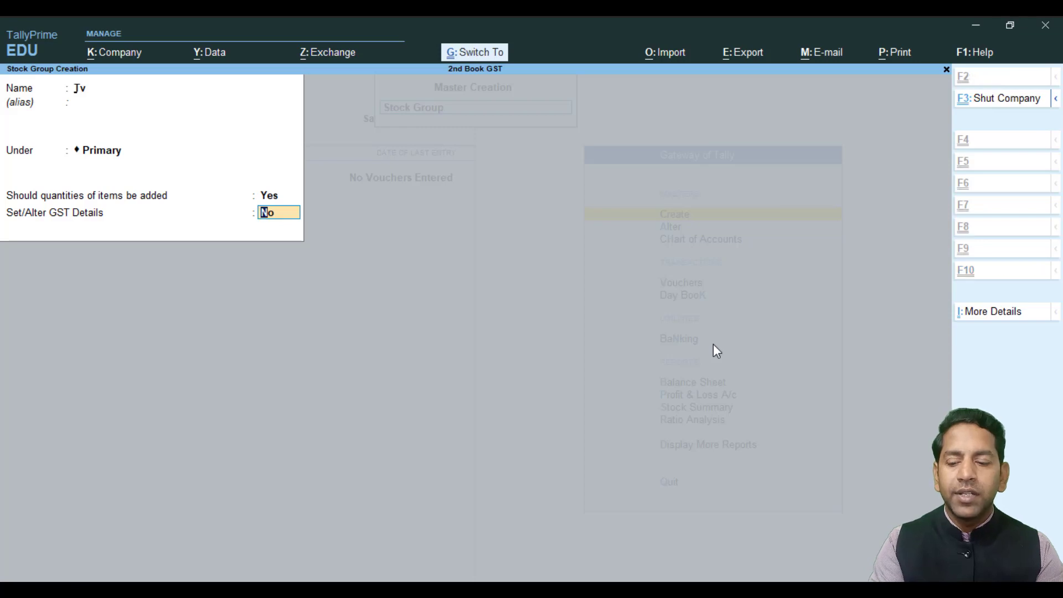
pyautogui.hotkey('ctrl', 'a')
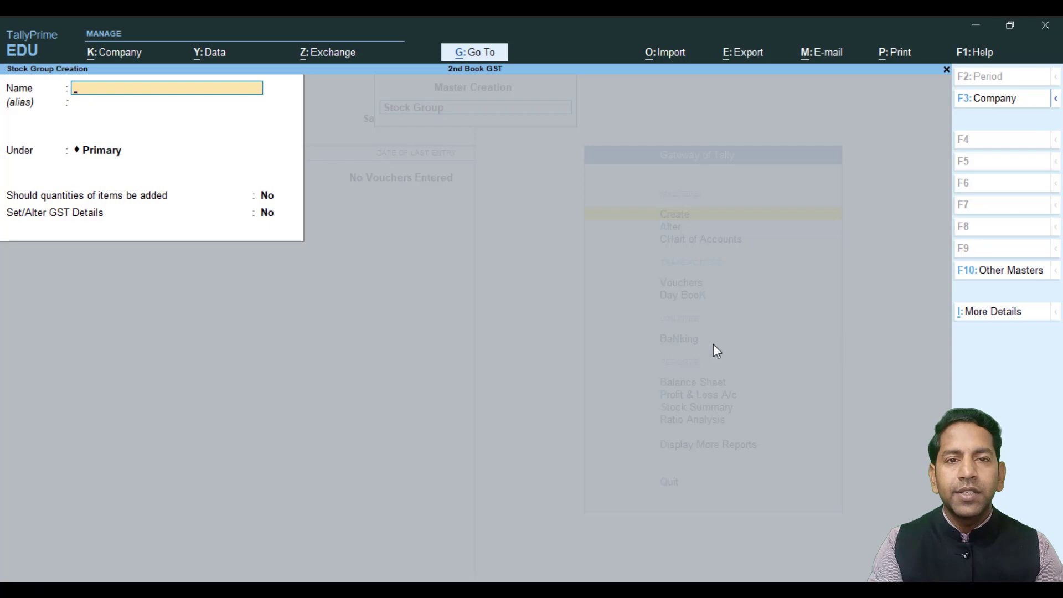
# Step: Create the stock group Sony Tv under Tv with item quantities added and no GST details, and save it
pyautogui.write('Son')
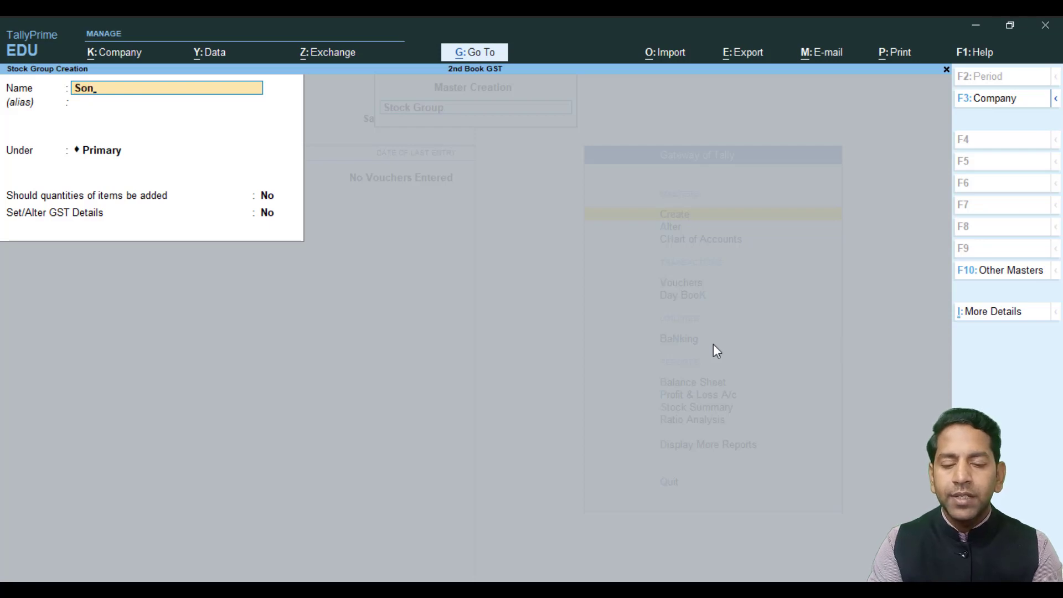
pyautogui.write('y Tv')
pyautogui.press('Return')
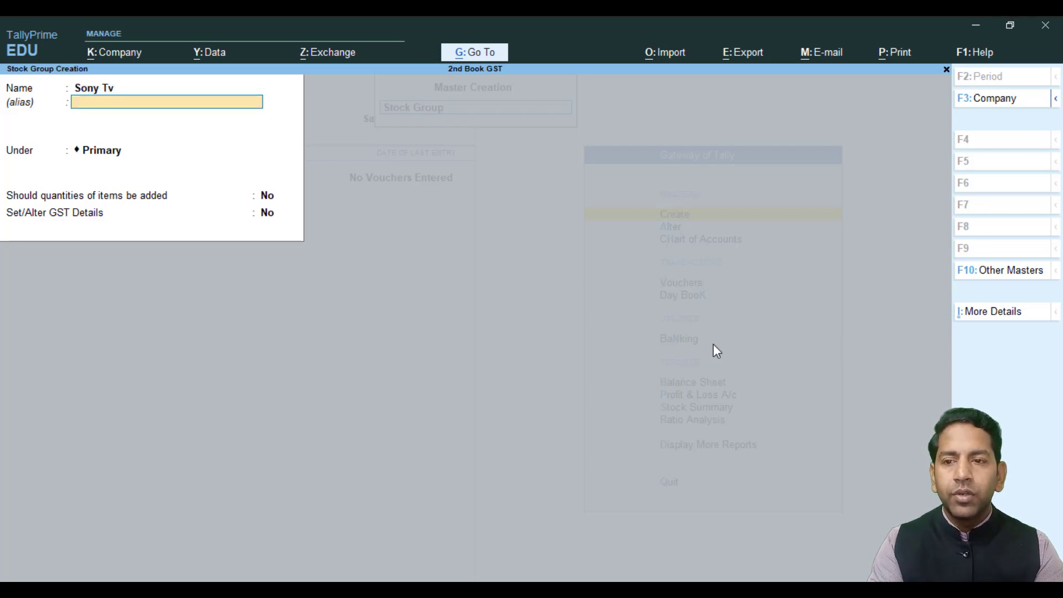
pyautogui.press('Return')
pyautogui.press('Down')
pyautogui.press('Return')
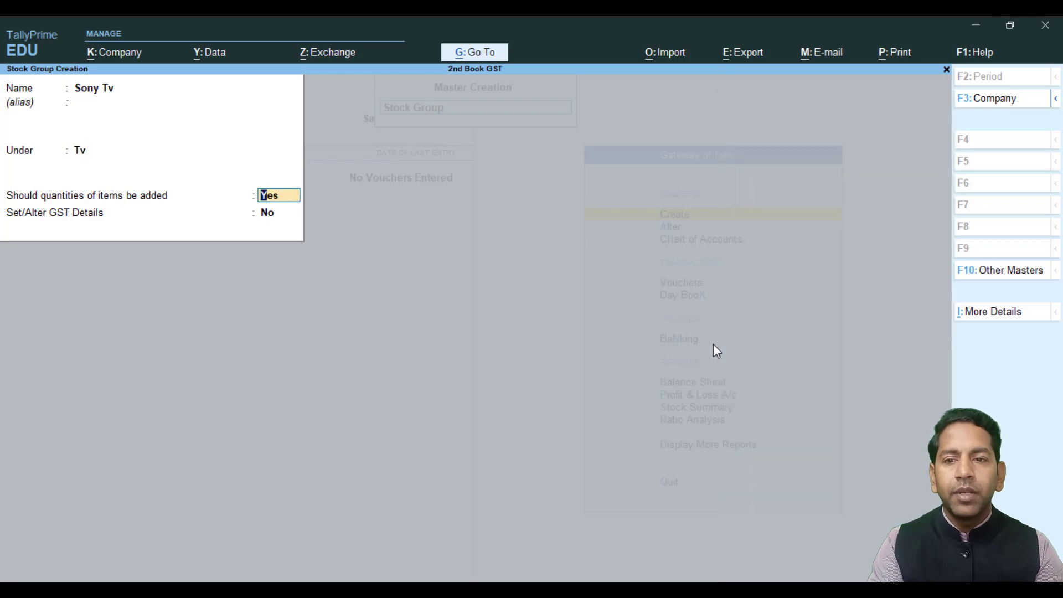
pyautogui.press('Return')
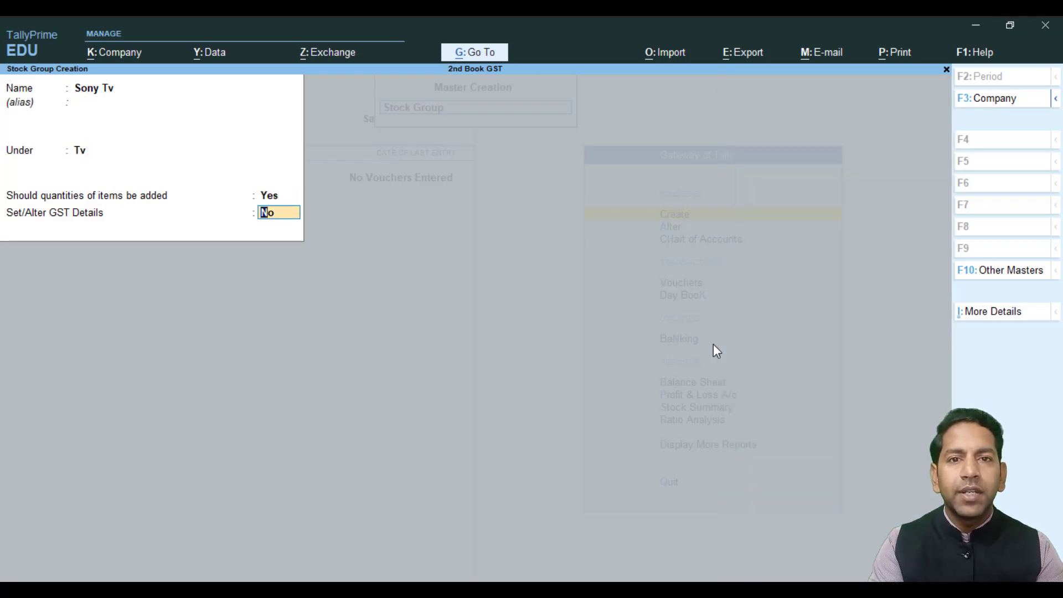
pyautogui.press('Return')
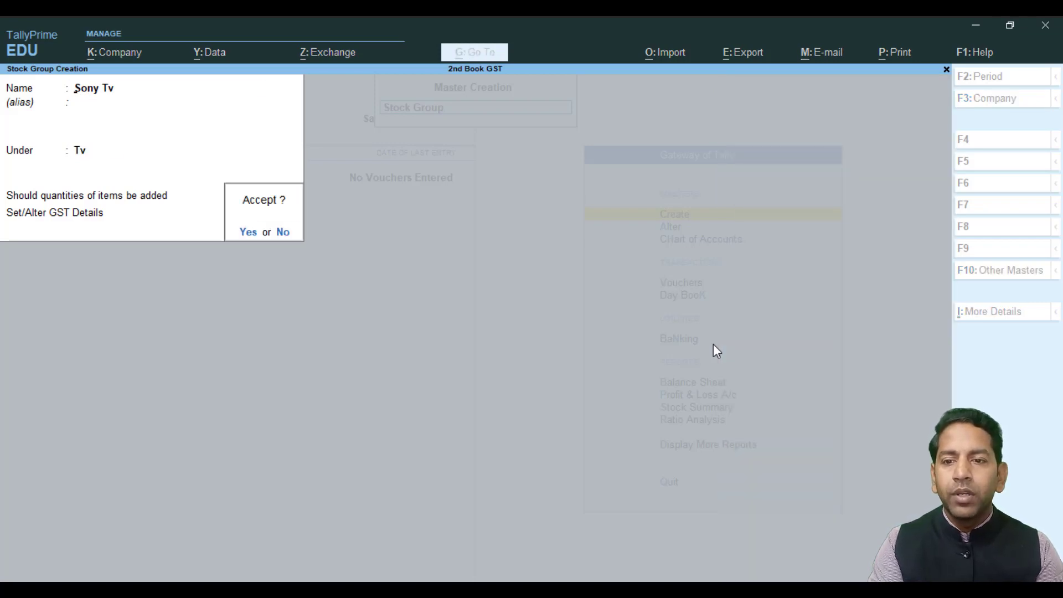
pyautogui.press('Return')
# Step: Name the next stock group Sony Tv Upto 32"
pyautogui.write('Sony')
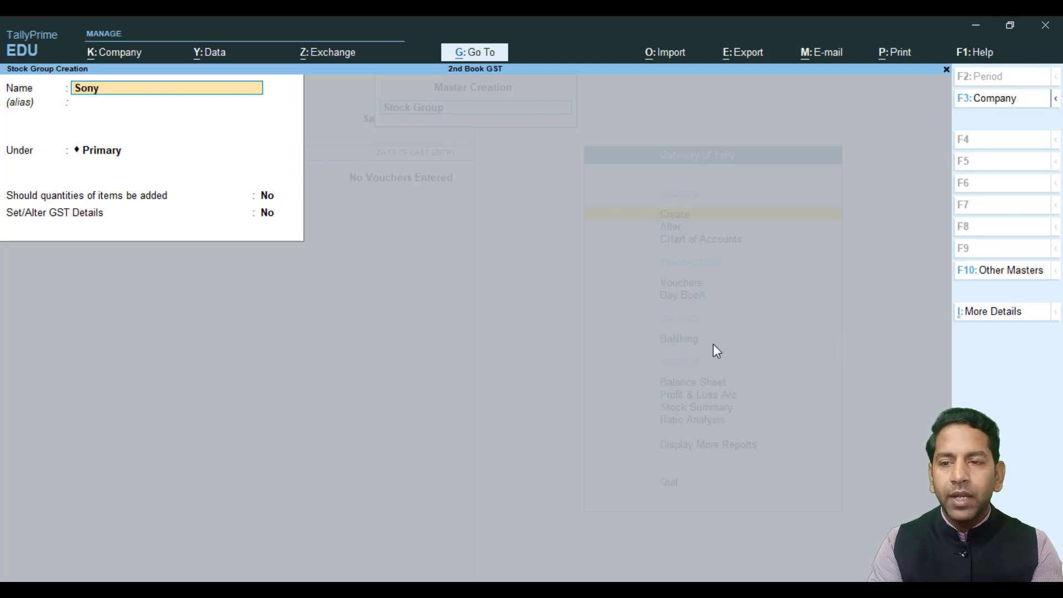
pyautogui.write(' Tv')
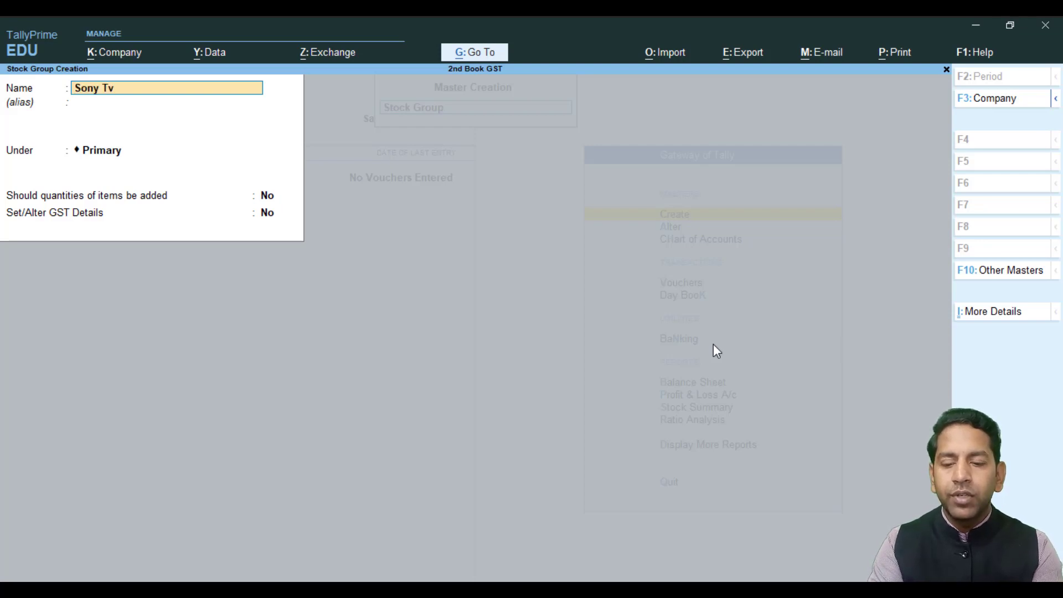
pyautogui.write(' Up')
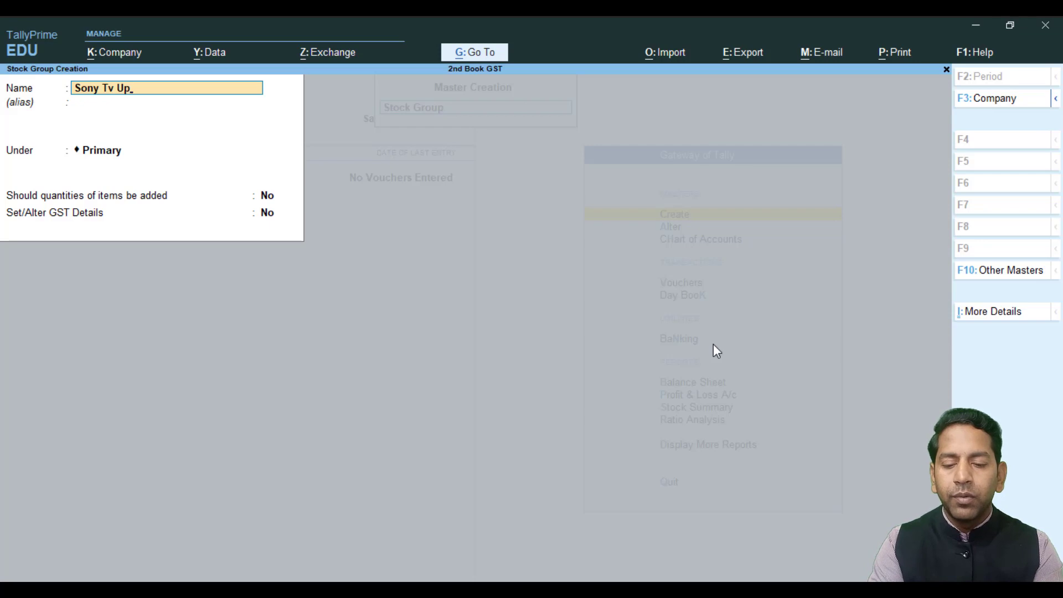
pyautogui.write('to ')
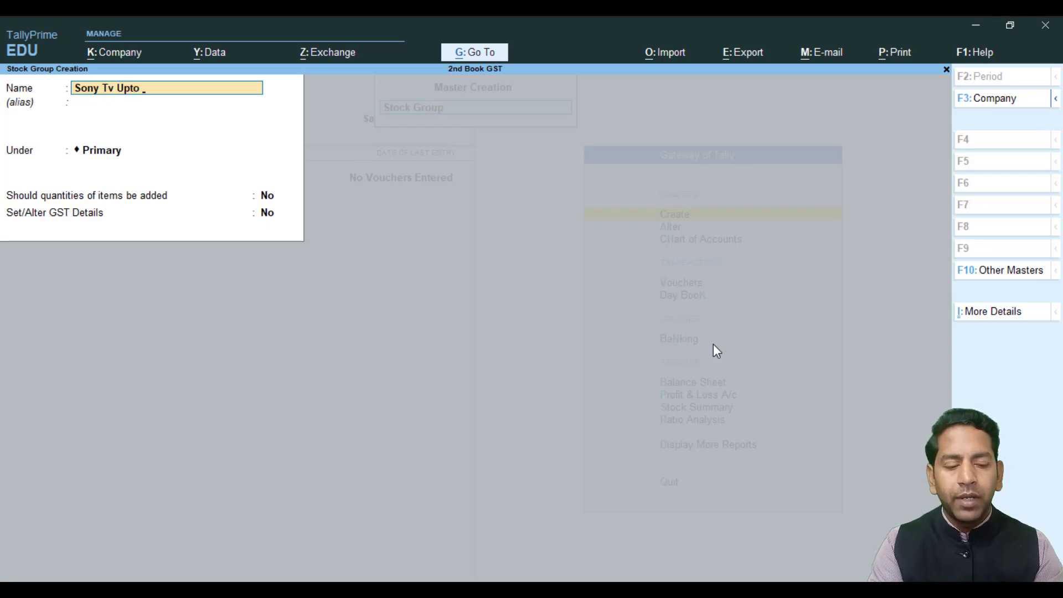
pyautogui.write('32')
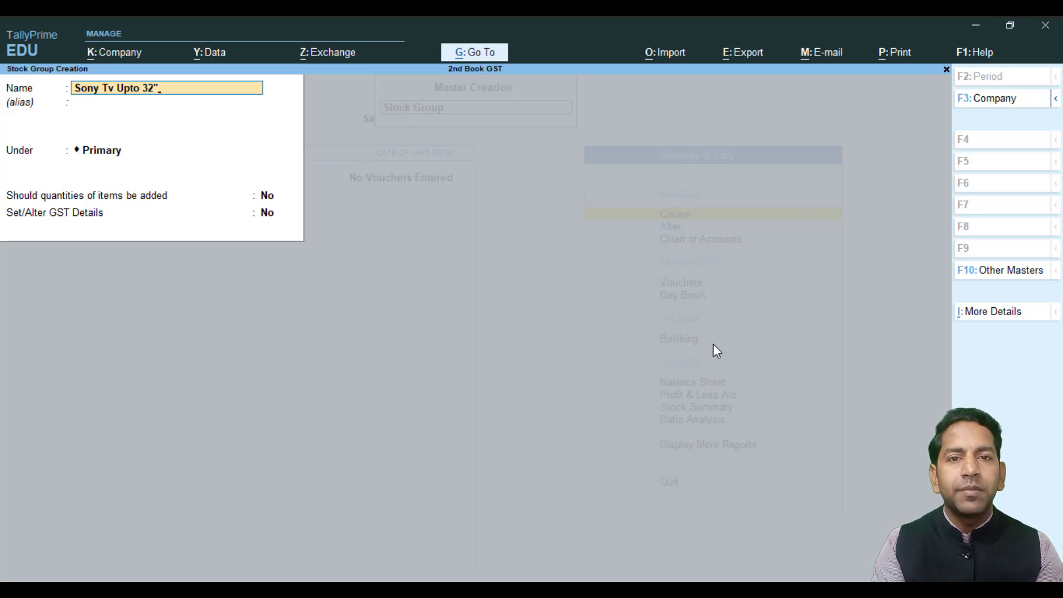
pyautogui.press('Return')
# Step: Place the Sony Tv Upto 32" group under Sony Tv and keep its item quantities added
pyautogui.press('Return')
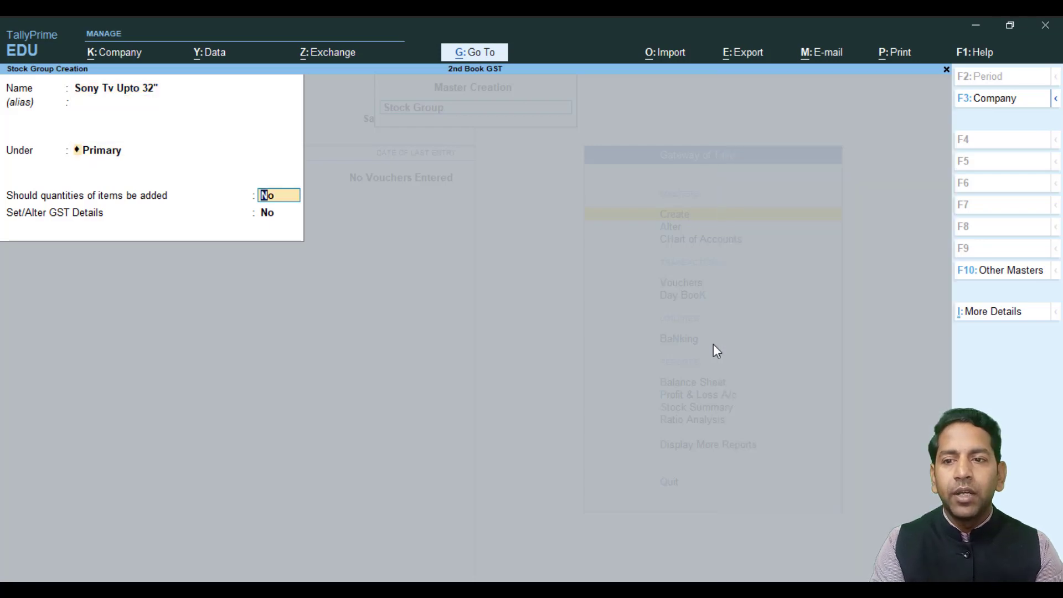
pyautogui.press('BackSpace')
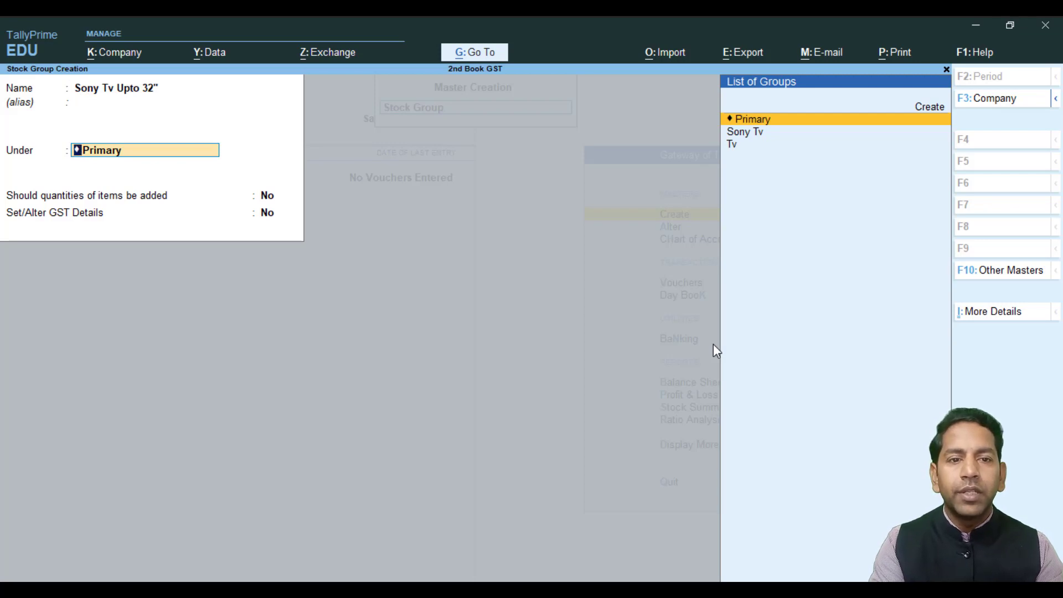
pyautogui.press('Down')
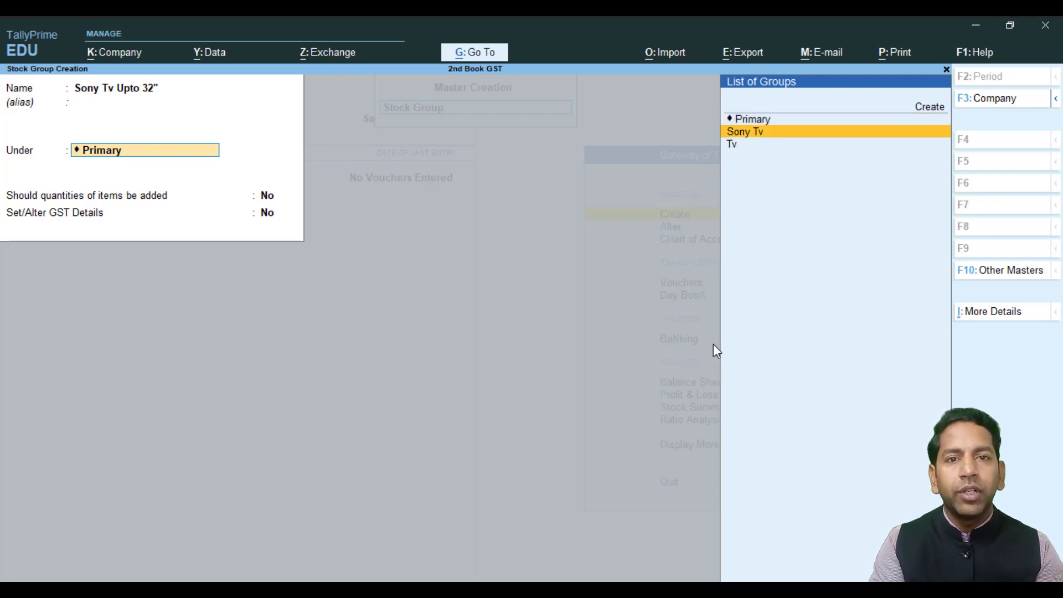
pyautogui.press('Return')
pyautogui.press('Return')
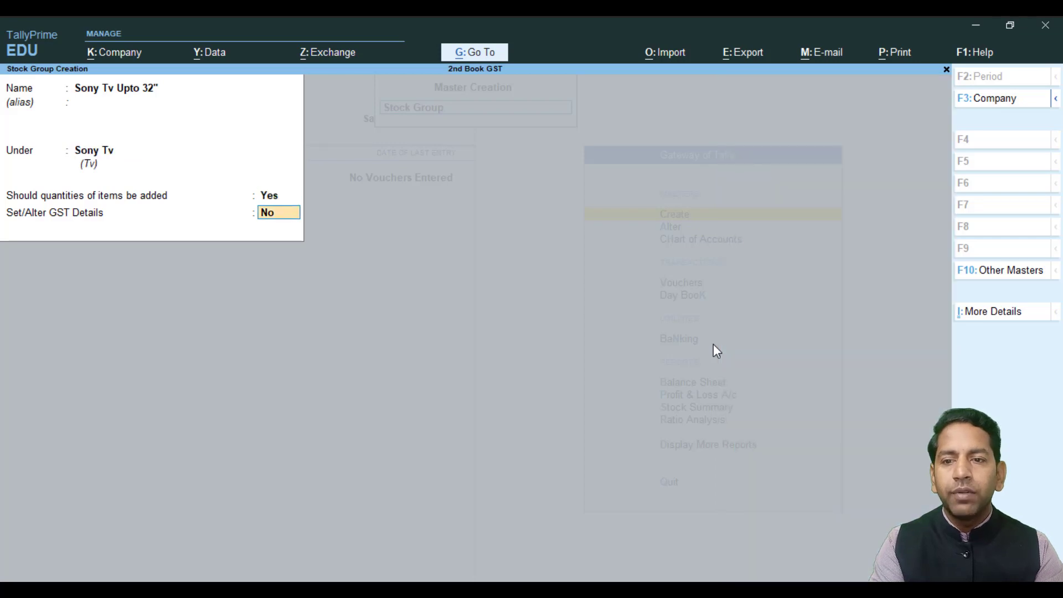
# Step: Enable GST details for Sony Tv Upto 32", leave the description and HSN/SAC blank, and set taxability to Taxable
pyautogui.write('y')
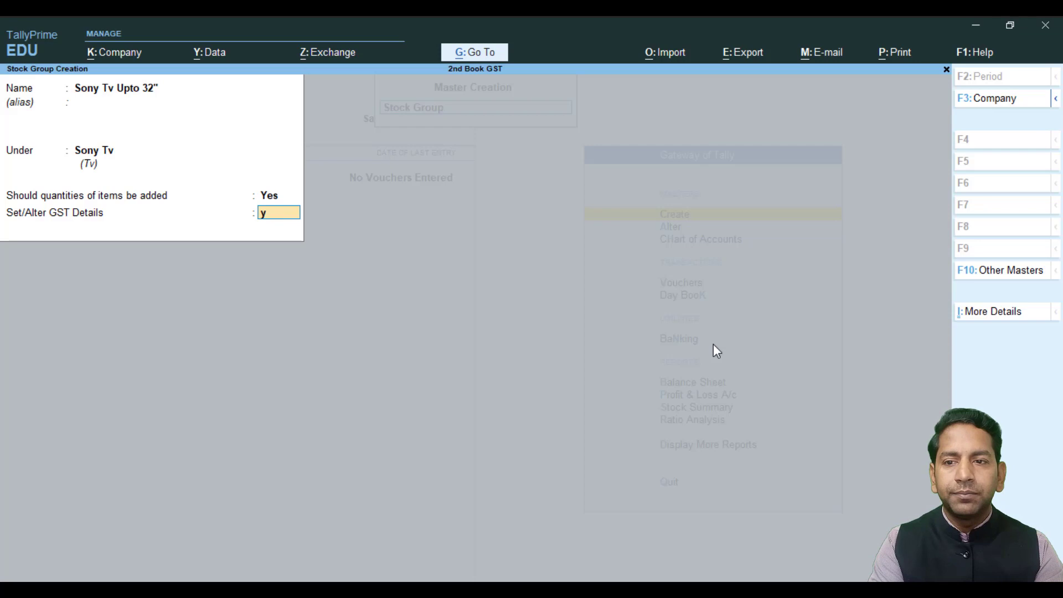
pyautogui.press('Return')
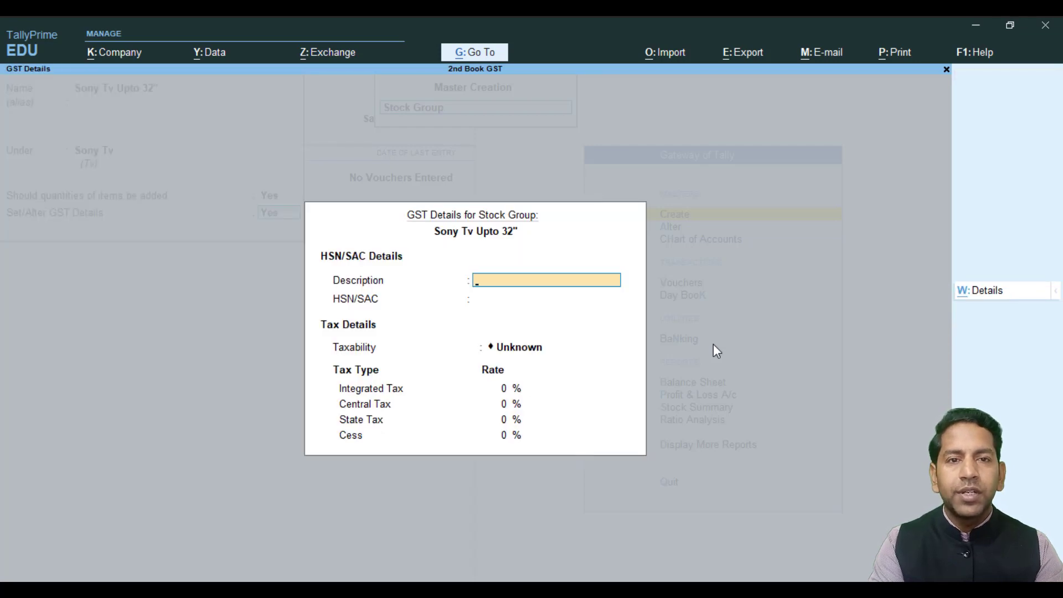
pyautogui.press('Return')
pyautogui.press('Return')
pyautogui.press('Down')
pyautogui.press('Down')
pyautogui.press('Down')
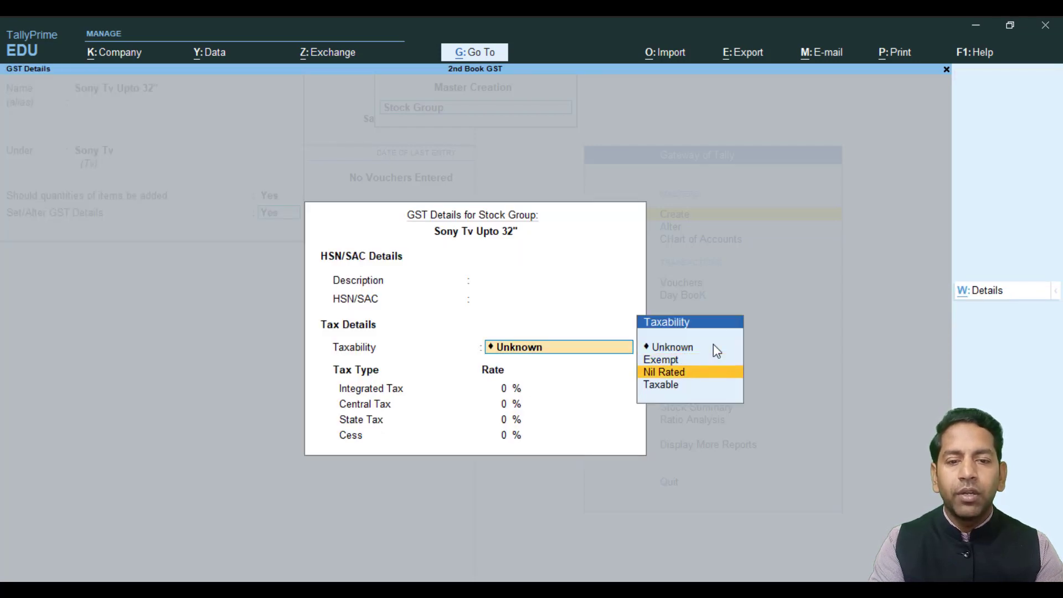
pyautogui.press('Return')
# Step: Set the integrated tax rate of Sony Tv Upto 32" to 18% and save the stock group
pyautogui.write('18')
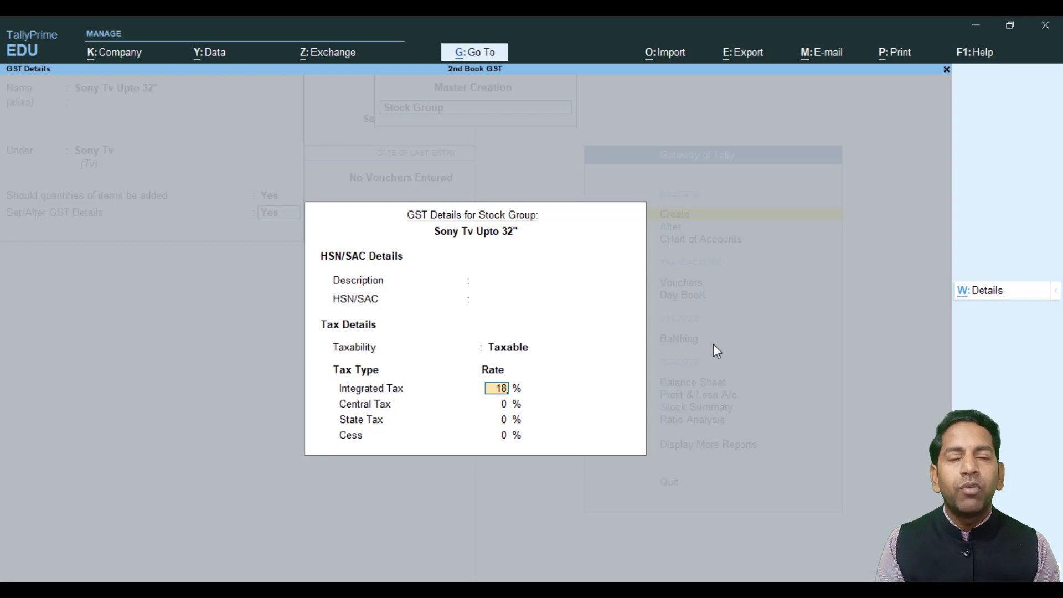
pyautogui.press('Return')
pyautogui.press('Return')
pyautogui.press('Return')
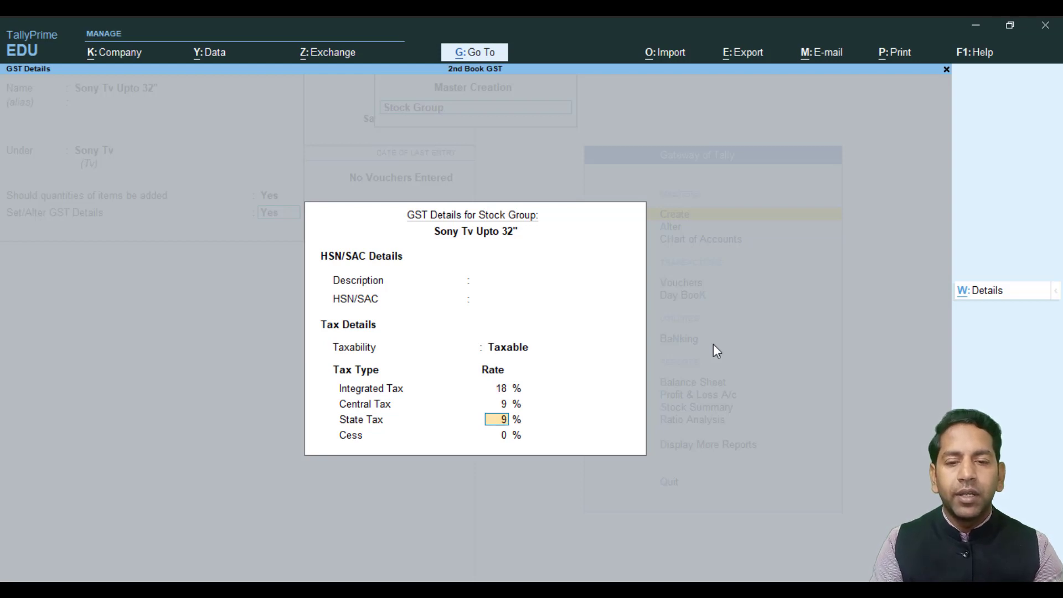
pyautogui.press('Return')
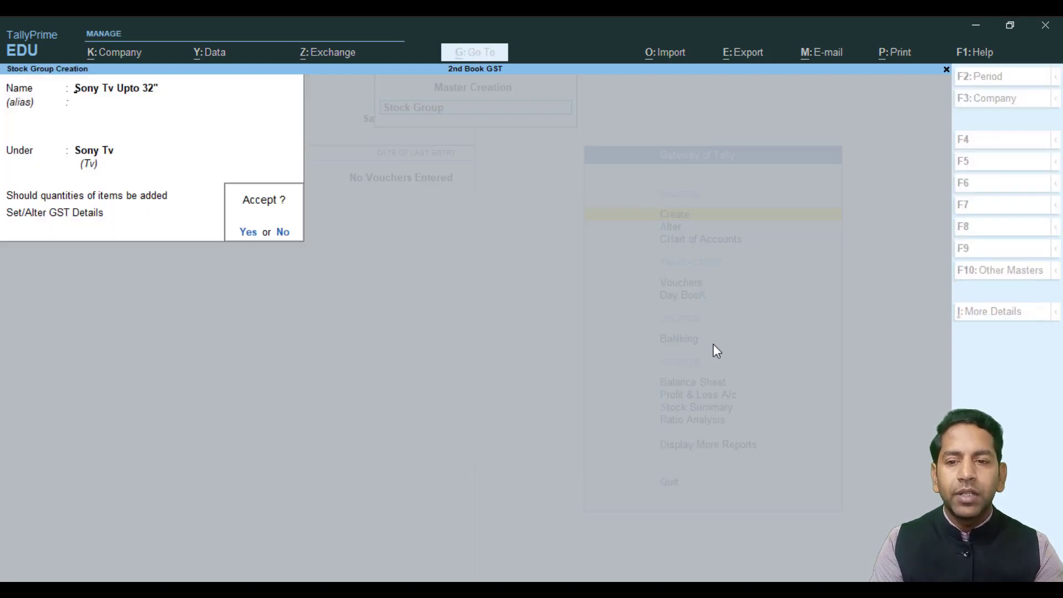
pyautogui.press('Return')
# Step: Reuse the previous group's name for a new stock group and change it to Sony Tv Above 32"
pyautogui.hotkey('ctrl', 'alt', 'v')
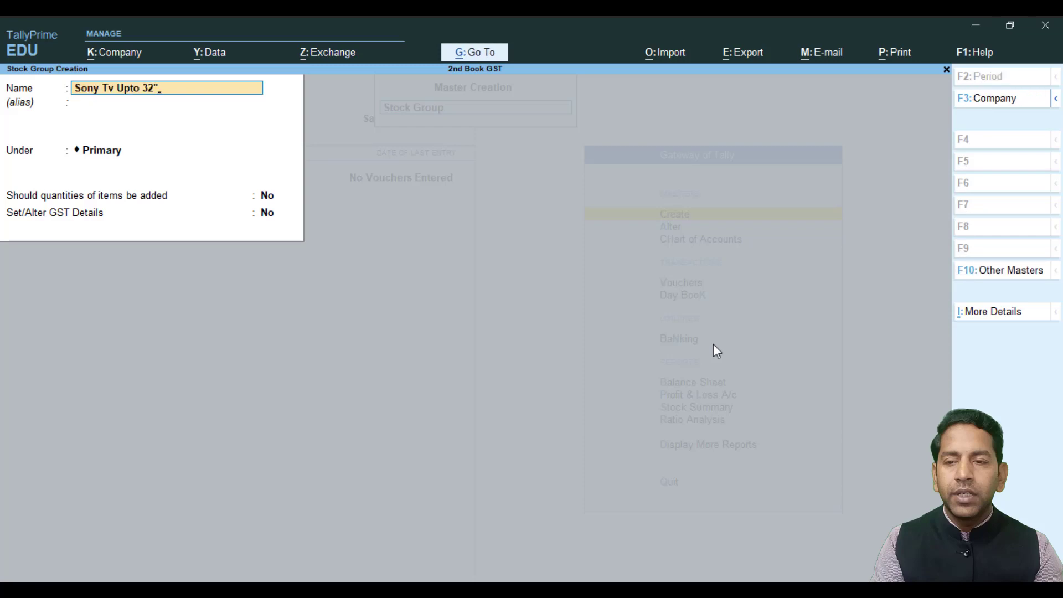
pyautogui.press('BackSpace')
pyautogui.press('BackSpace')
pyautogui.press('BackSpace')
pyautogui.press('BackSpace')
pyautogui.press('BackSpace')
pyautogui.press('BackSpace')
pyautogui.press('BackSpace')
pyautogui.press('BackSpace')
pyautogui.write('Abo')
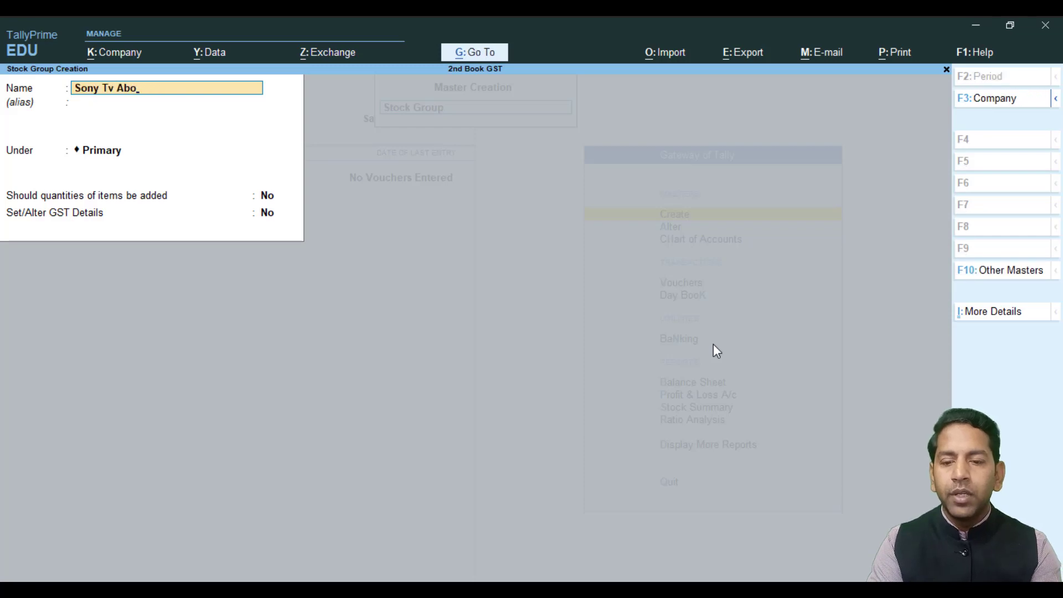
pyautogui.write('ve 32')
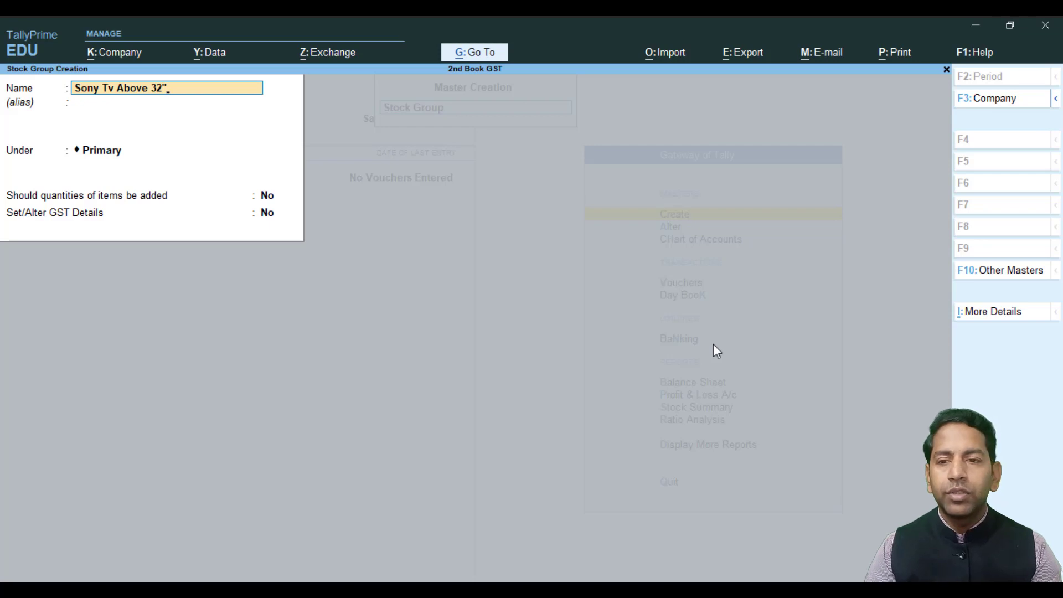
# Step: Place the Sony Tv Above 32" group under Sony Tv and keep its item quantities added
pyautogui.press('Return')
pyautogui.press('Down')
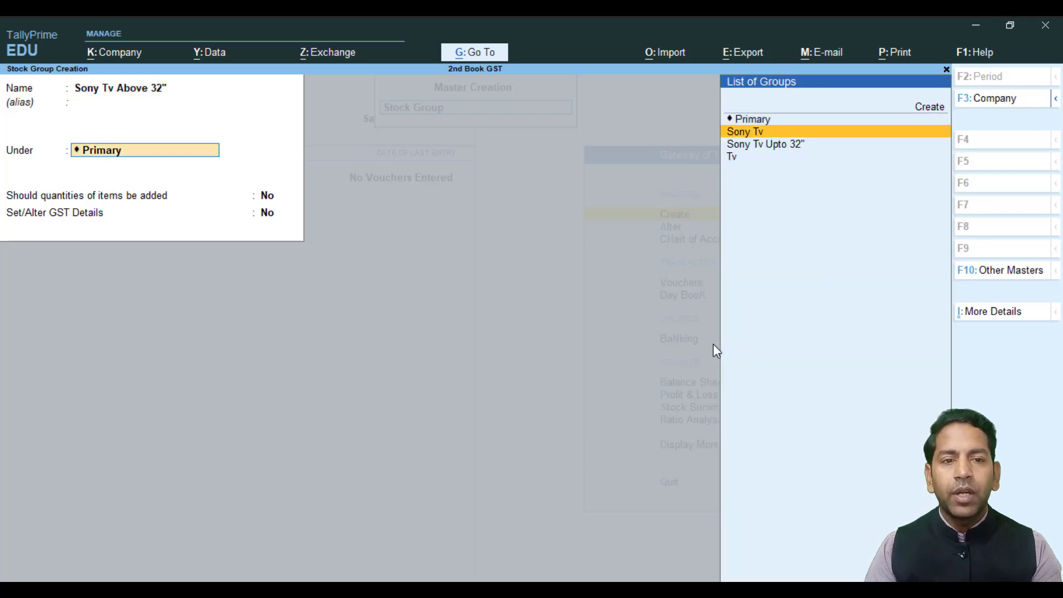
pyautogui.press('Return')
pyautogui.press('Return')
# Step: Enable GST details for Sony Tv Above 32", leave the description and HSN/SAC blank, and set taxability to Taxable
pyautogui.write('y')
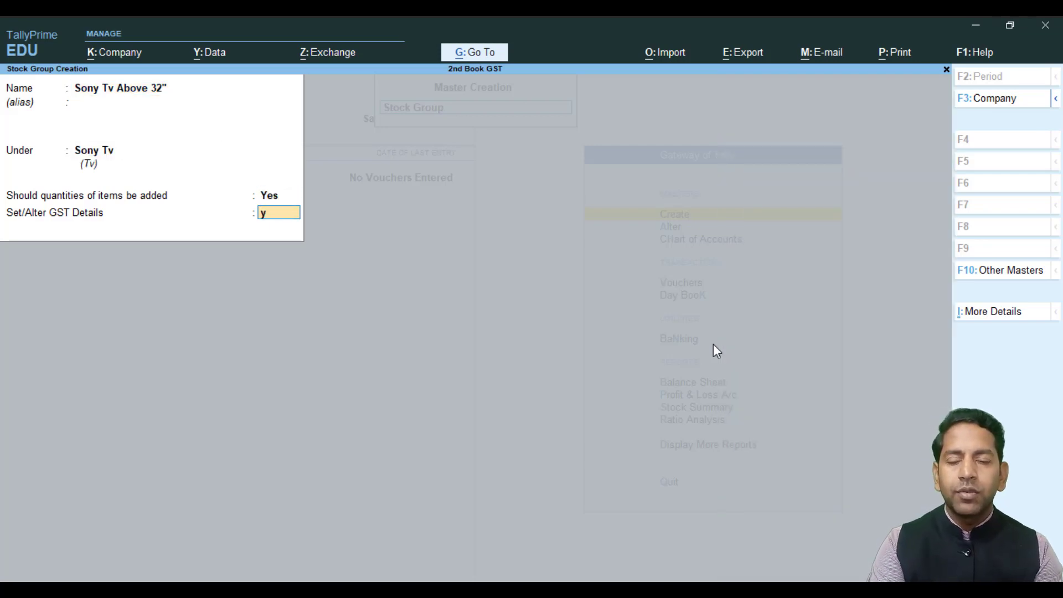
pyautogui.press('Return')
pyautogui.press('Return')
pyautogui.press('Return')
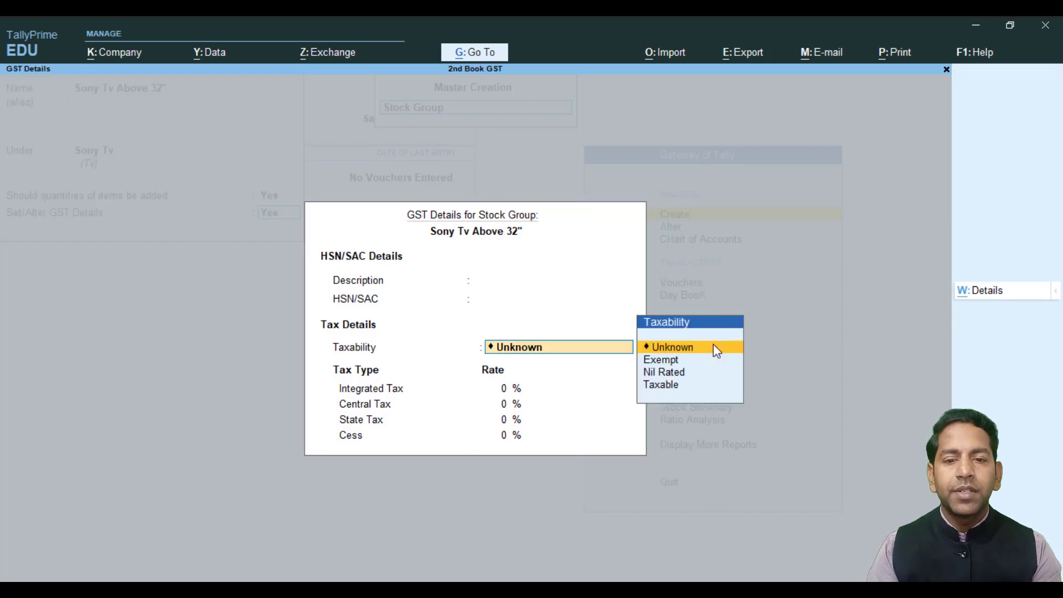
pyautogui.press('Down')
pyautogui.press('Down')
pyautogui.press('Down')
pyautogui.press('Return')
# Step: Set the integrated tax rate of Sony Tv Above 32" to 28% and save the stock group
pyautogui.write('28')
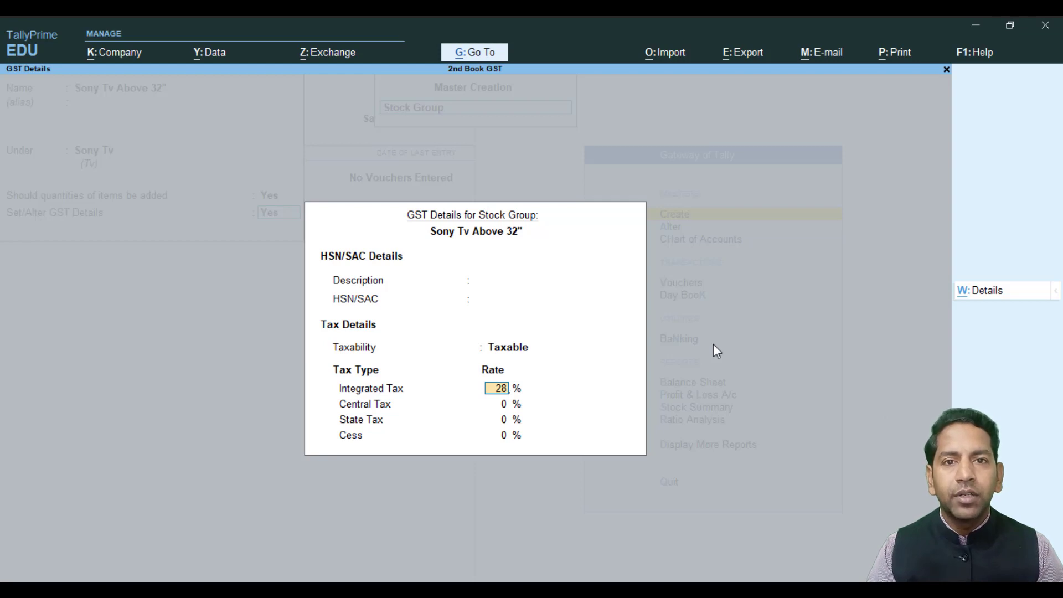
pyautogui.press('Return')
pyautogui.press('Return')
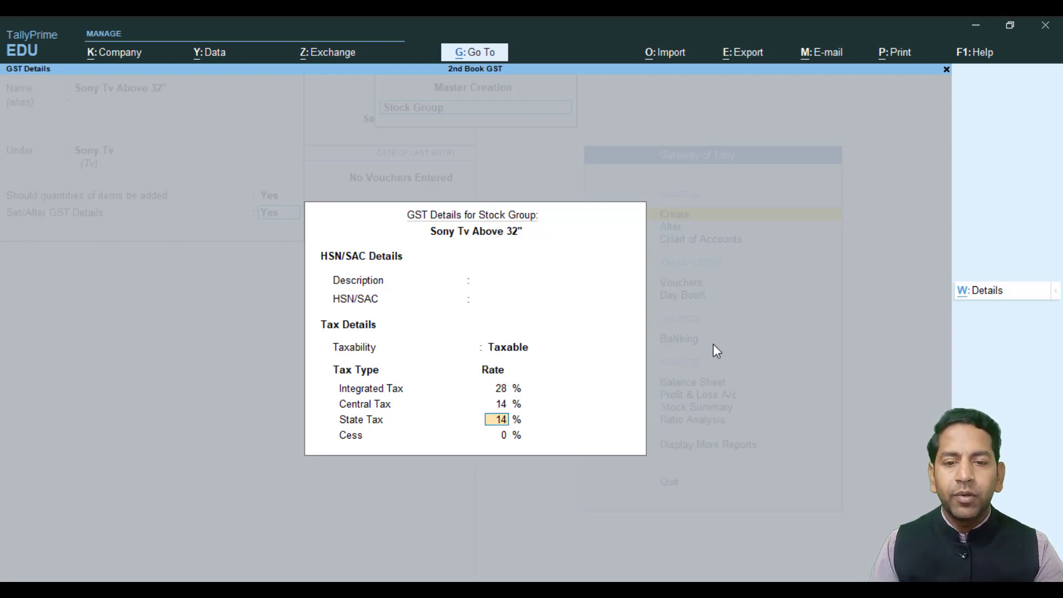
pyautogui.press('Return')
pyautogui.press('Return')
pyautogui.press('Return')
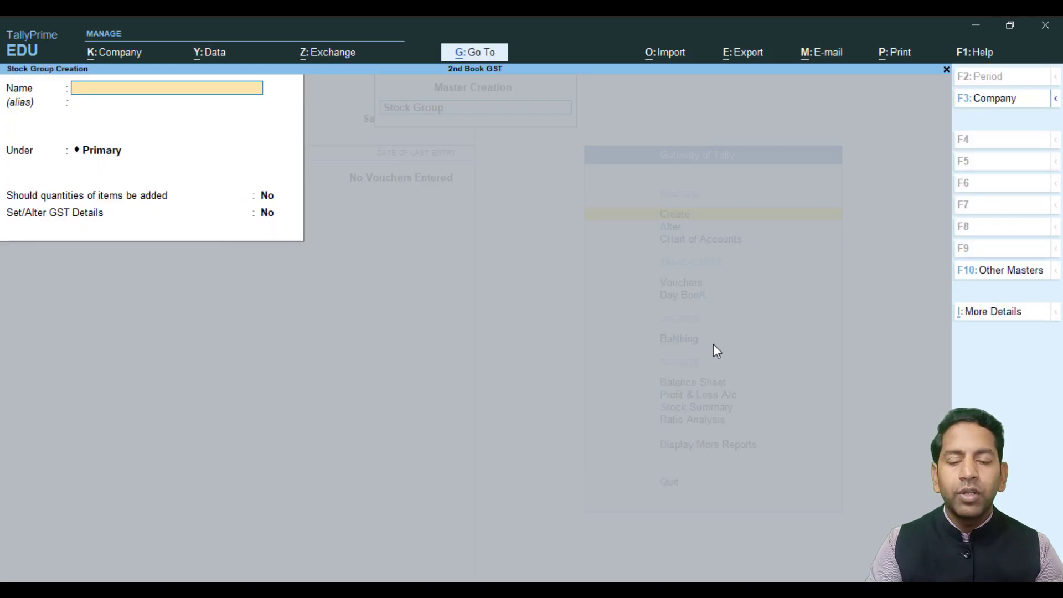
# Step: Name a new stock group Lg Tv Upto 32" and leave its alias blank
pyautogui.write('Lg Tv')
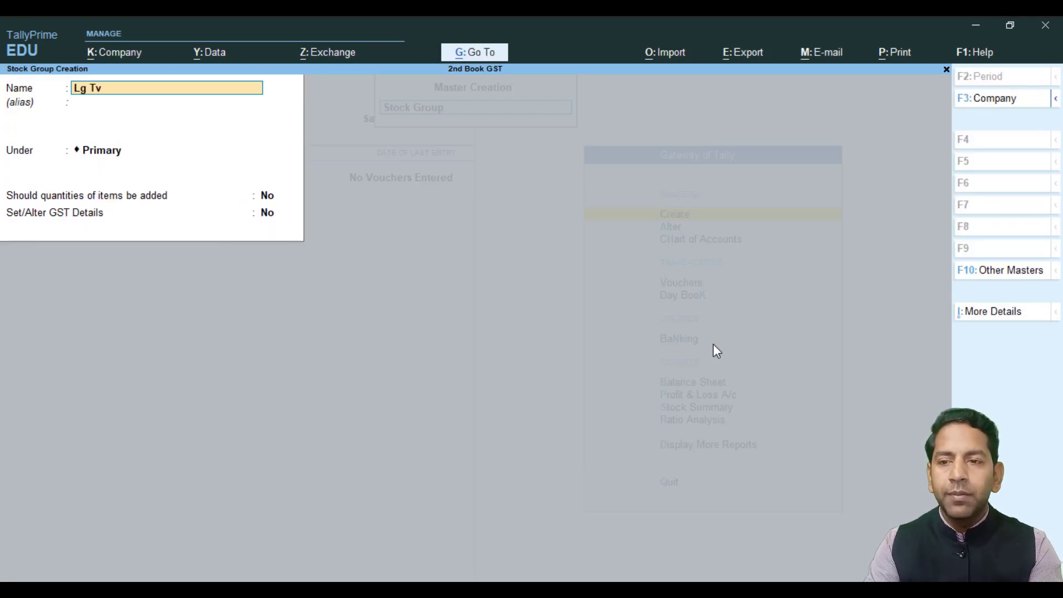
pyautogui.write(' Upto')
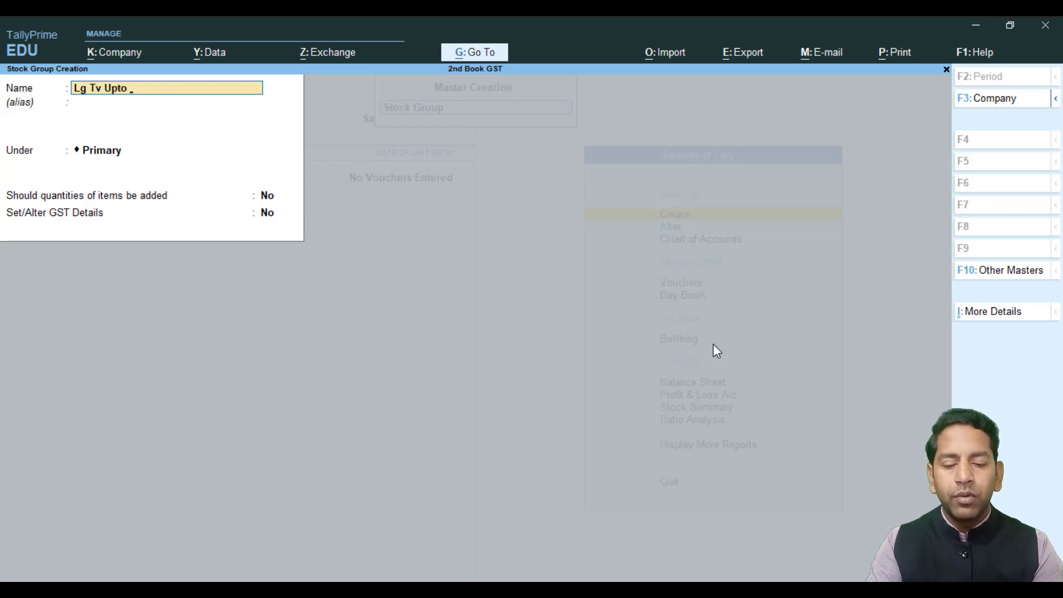
pyautogui.write(' 32')
pyautogui.press('Return')
pyautogui.press('Return')
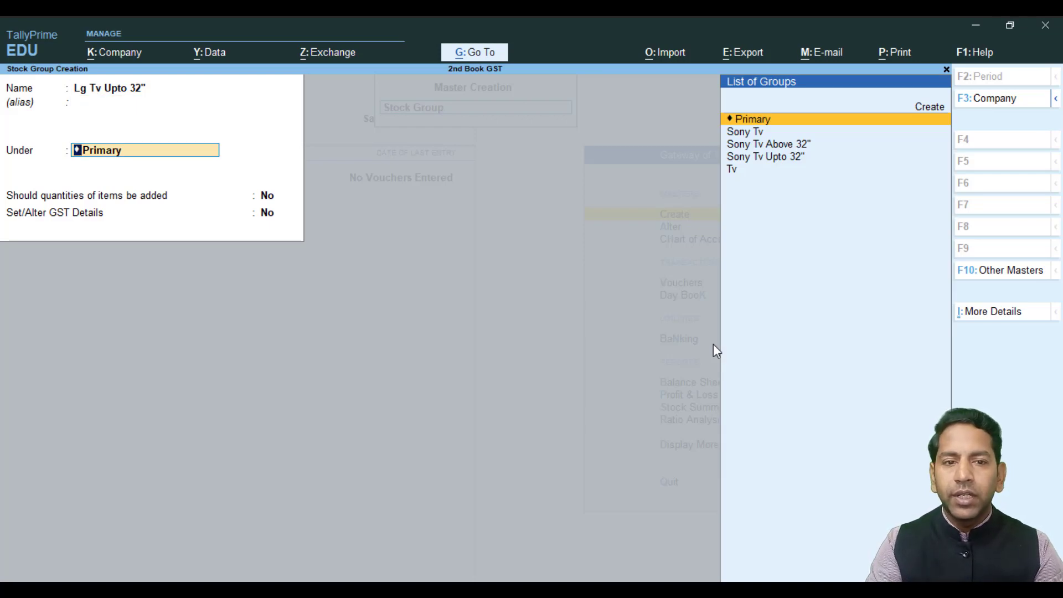
# Step: Look through the available parent groups for Lg Tv Upto 32" and return to the group's name without choosing one
pyautogui.press('Down')
pyautogui.press('Down')
pyautogui.press('Down')
pyautogui.press('Down')
pyautogui.press('Up')
pyautogui.press('Up')
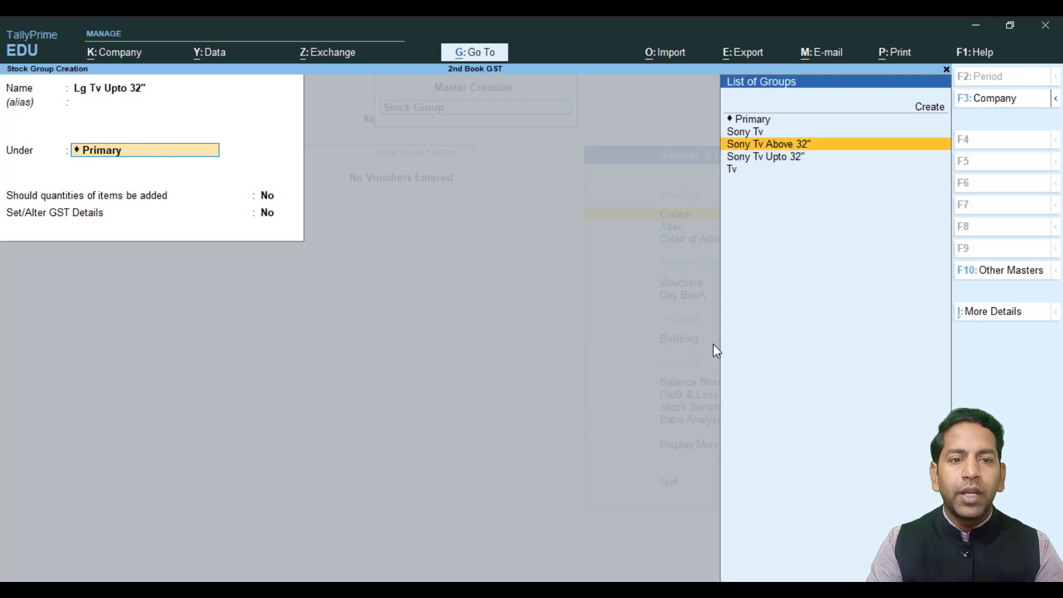
pyautogui.press('Up')
pyautogui.press('Down')
pyautogui.press('Down')
pyautogui.press('Down')
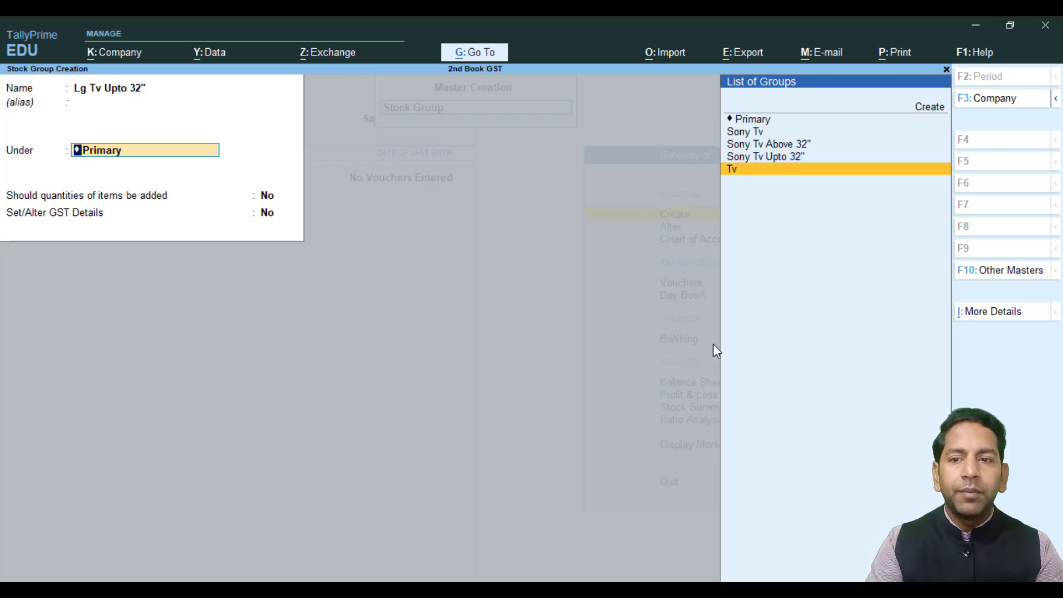
pyautogui.press('BackSpace')
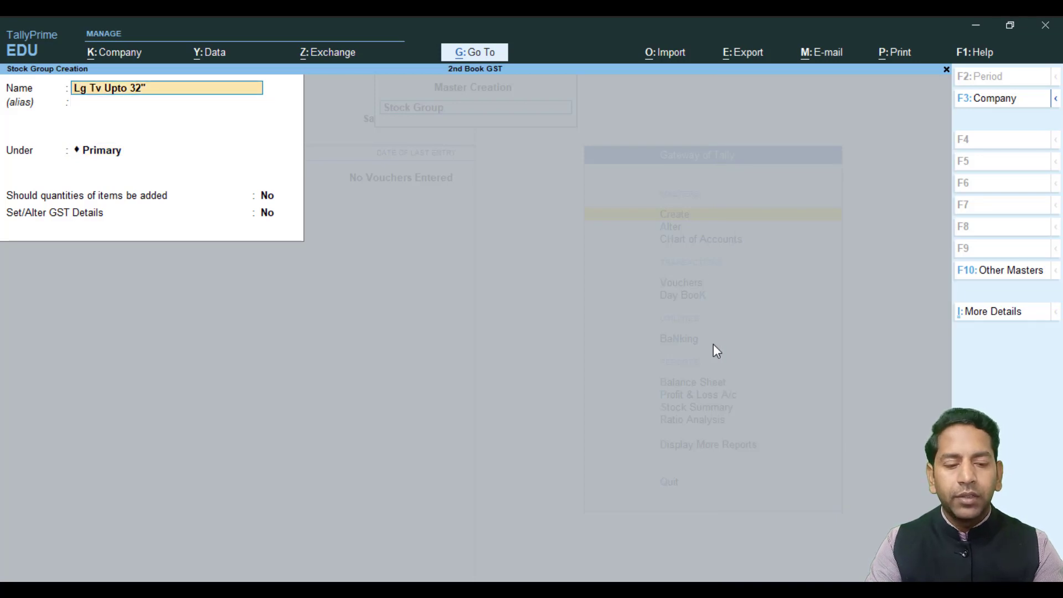
# Step: Shorten the new stock group's name to Lg Tv and leave its alias blank
pyautogui.press('BackSpace')
pyautogui.press('BackSpace')
pyautogui.press('BackSpace')
pyautogui.press('BackSpace')
pyautogui.press('BackSpace')
pyautogui.press('BackSpace')
pyautogui.press('BackSpace')
pyautogui.press('BackSpace')
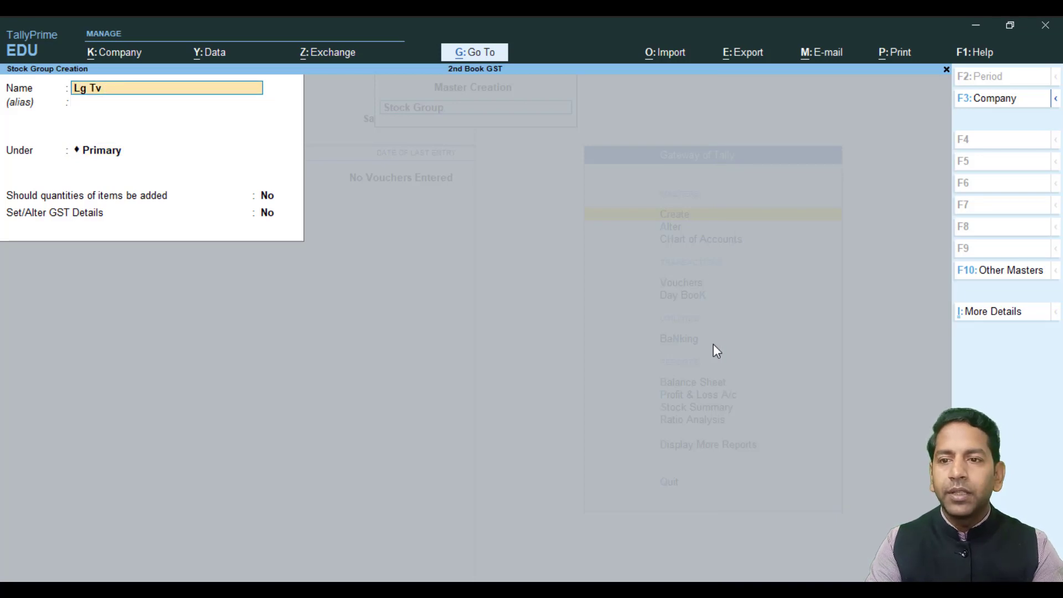
pyautogui.press('Return')
pyautogui.press('Return')
# Step: Place Lg Tv under the Tv group with quantities added and GST details set to No, and save it
pyautogui.press('Down')
pyautogui.press('Down')
pyautogui.press('Down')
pyautogui.press('Down')
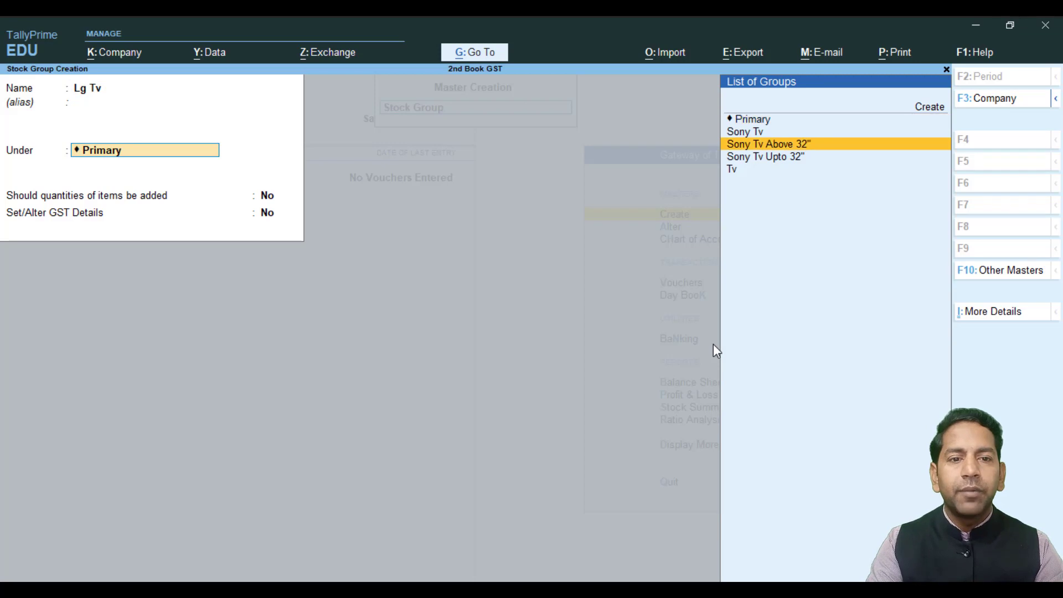
pyautogui.press('Return')
pyautogui.press('Return')
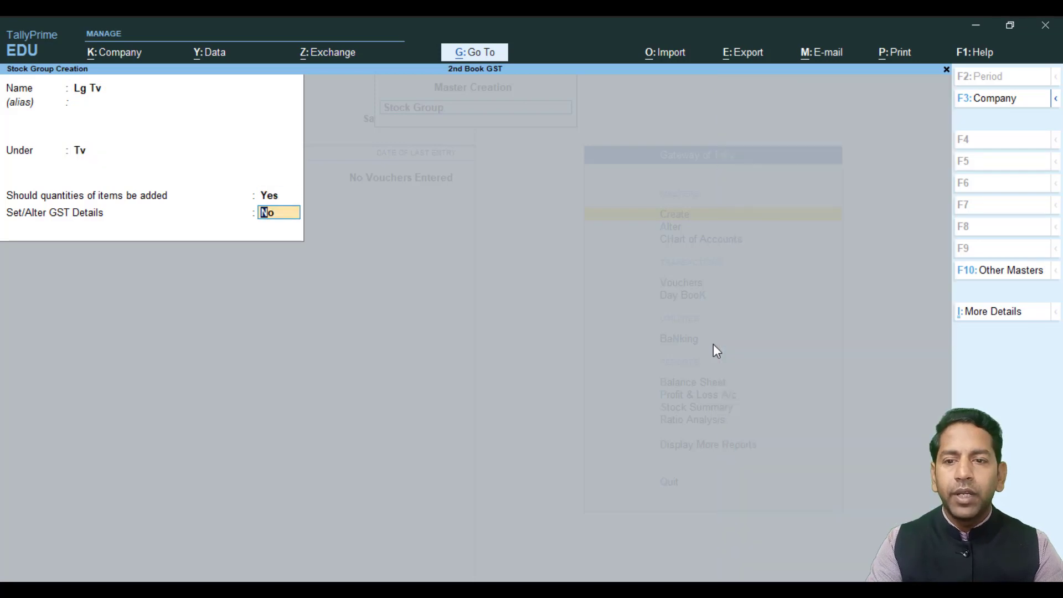
pyautogui.press('Return')
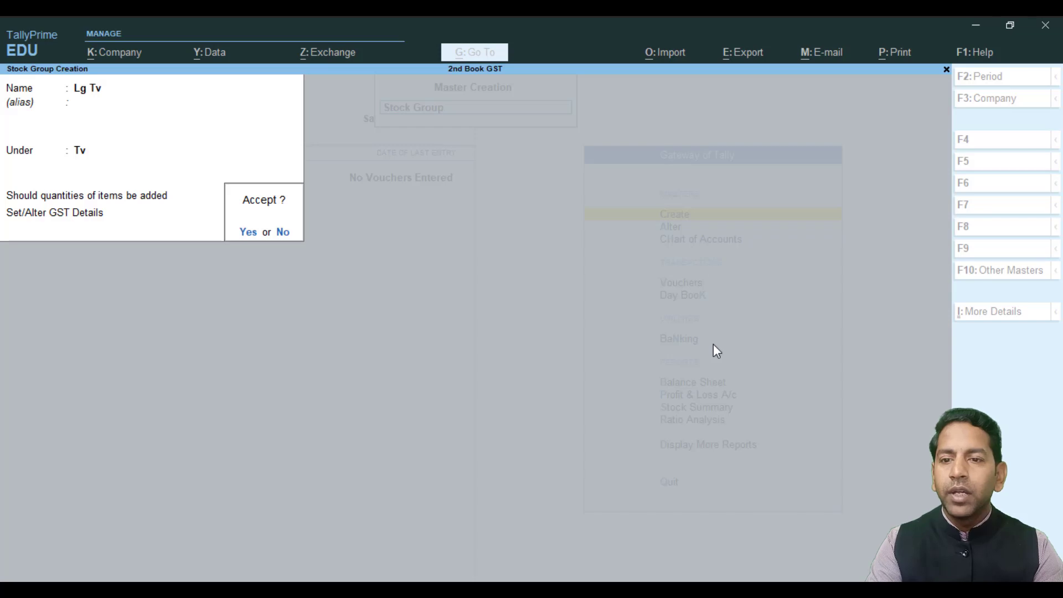
pyautogui.press('Return')
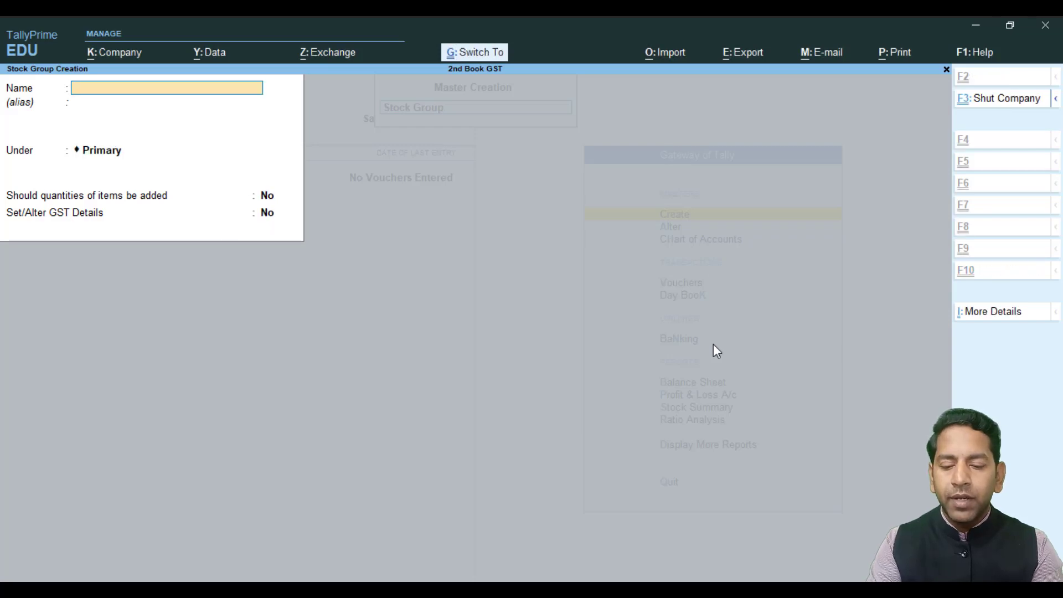
# Step: Name a new stock group Lg Tv Upto 32" without an alias and place it under Lg Tv with quantities added
pyautogui.write('Lg Tv Upto')
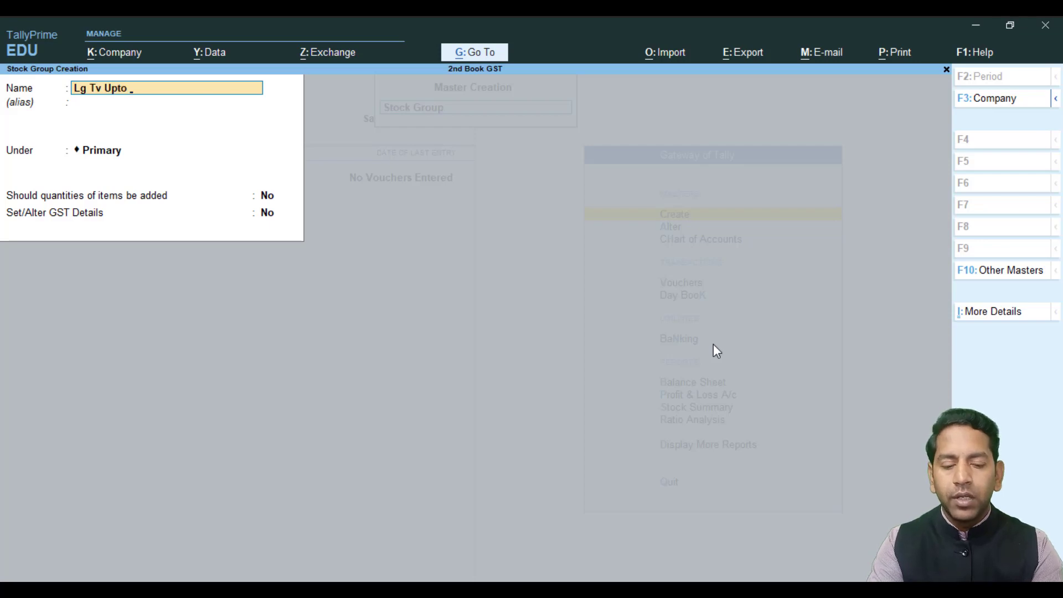
pyautogui.write(' 32')
pyautogui.press('Return')
pyautogui.press('Return')
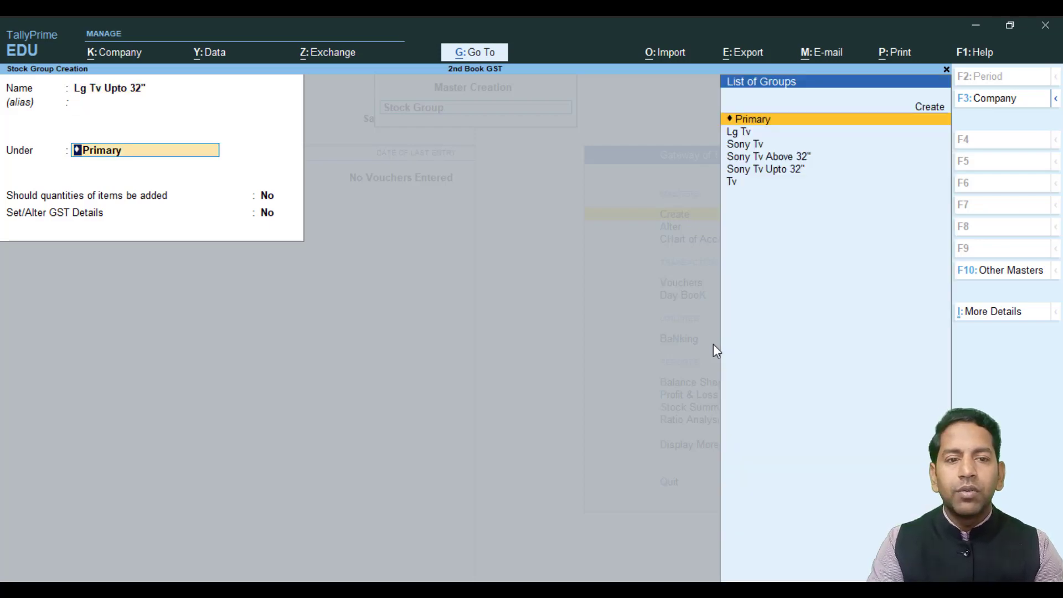
pyautogui.press('Down')
pyautogui.press('Down')
pyautogui.press('Up')
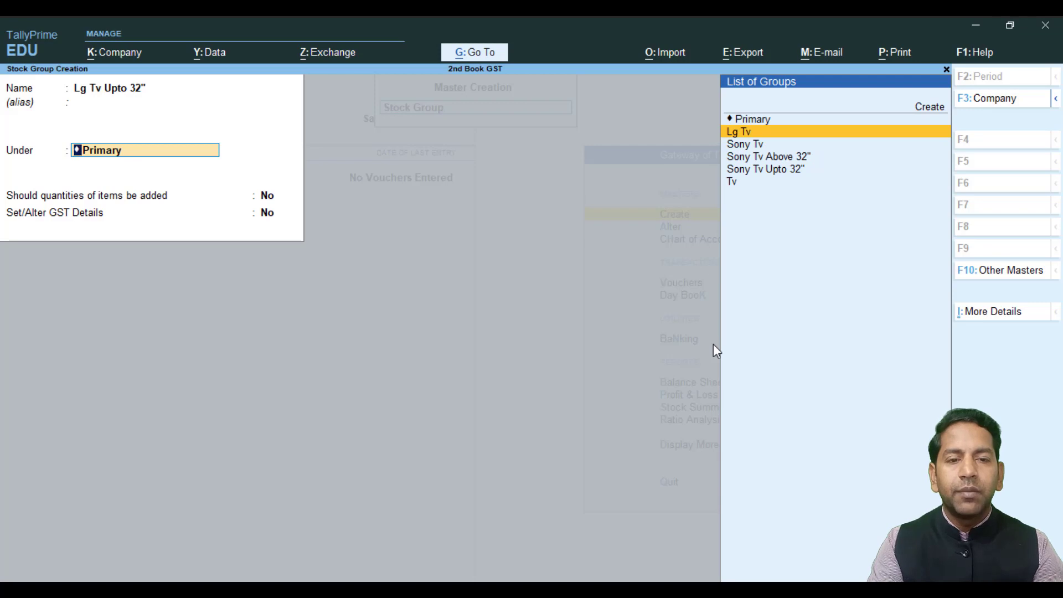
pyautogui.press('Return')
pyautogui.press('Return')
# Step: Enable GST details for Lg Tv Upto 32", leave the description and HSN/SAC blank, and set taxability to Taxable
pyautogui.write('y')
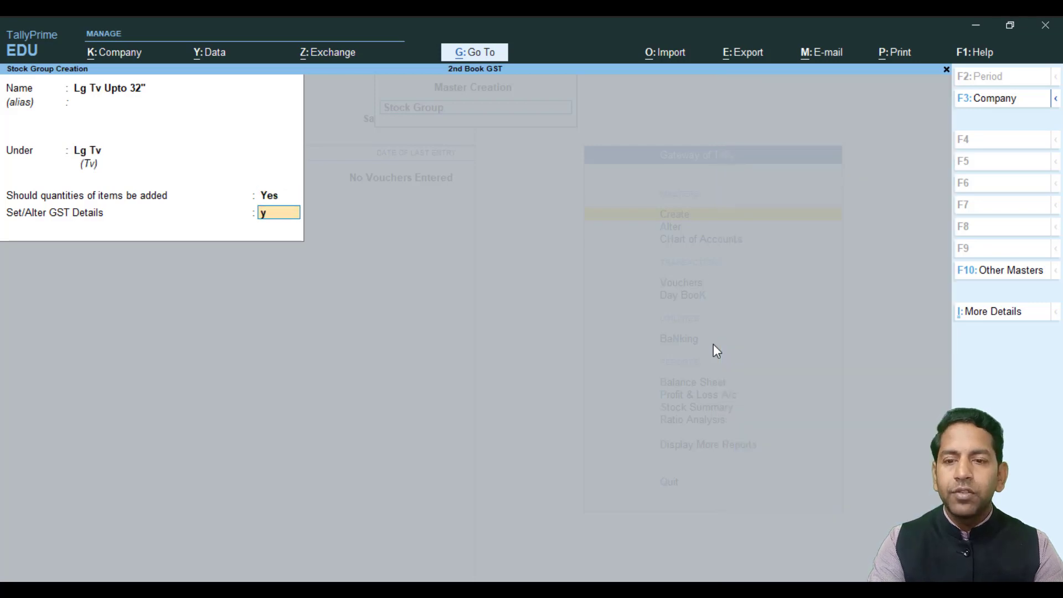
pyautogui.press('Return')
pyautogui.press('Return')
pyautogui.press('Return')
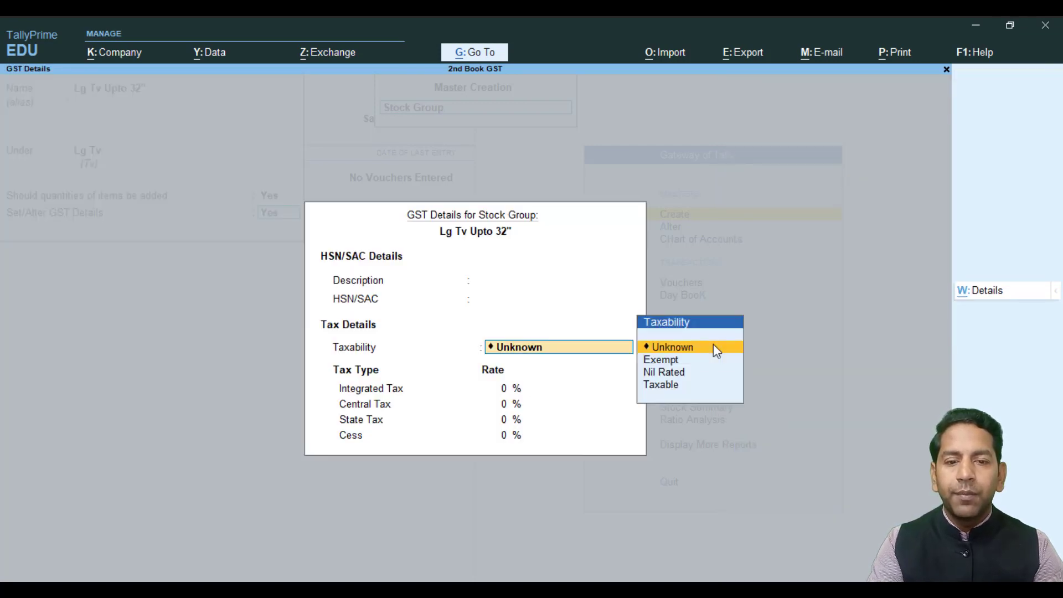
pyautogui.press('Down')
pyautogui.press('Down')
pyautogui.press('Down')
pyautogui.press('Return')
# Step: Set the integrated tax rate of Lg Tv Upto 32" to 18% and save the stock group
pyautogui.write('18')
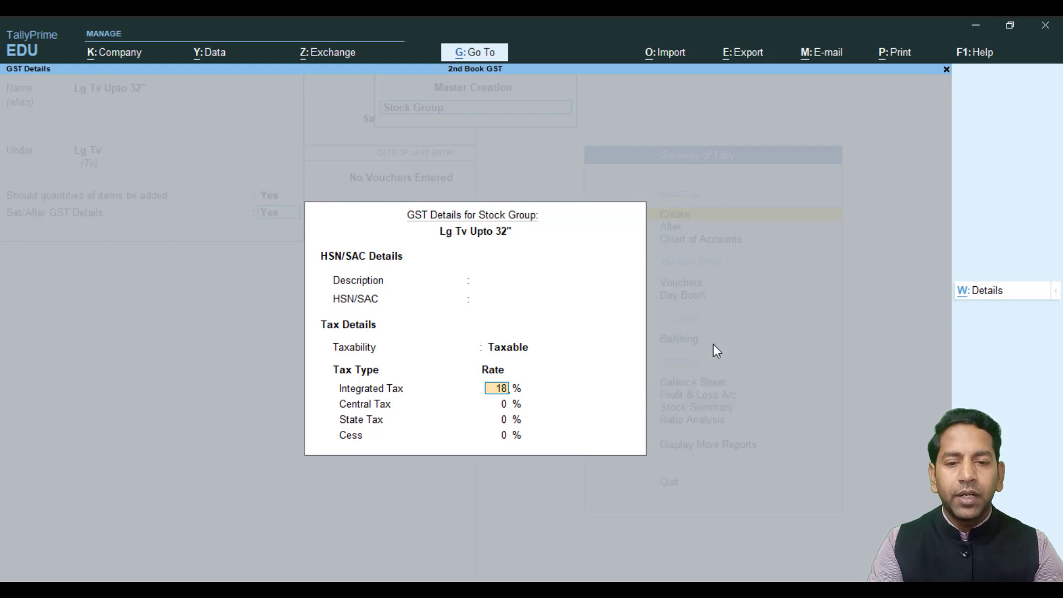
pyautogui.press('Return')
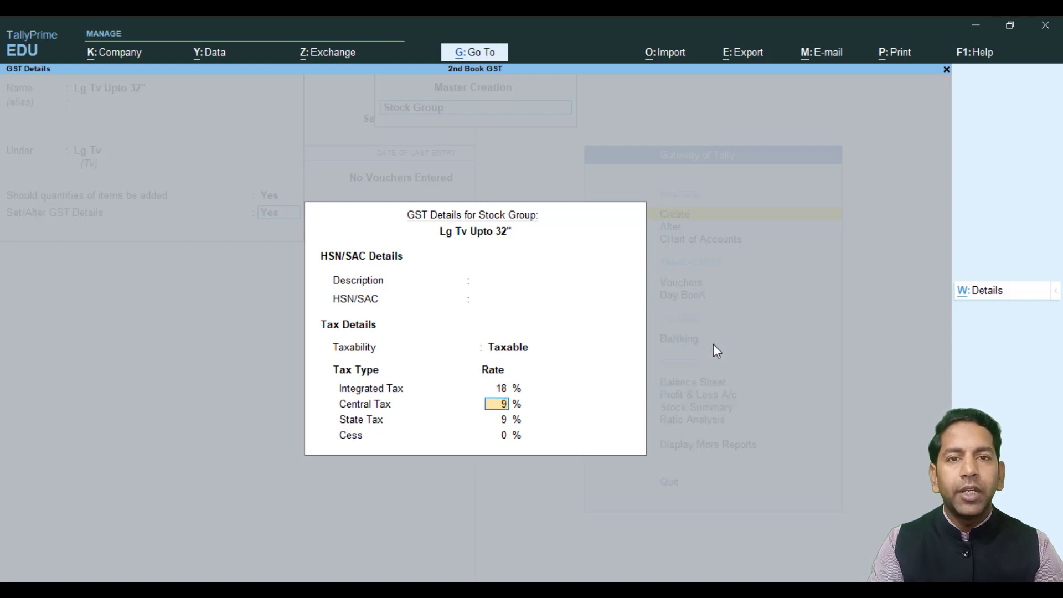
pyautogui.press('Return')
pyautogui.press('Return')
pyautogui.press('Return')
pyautogui.press('Return')
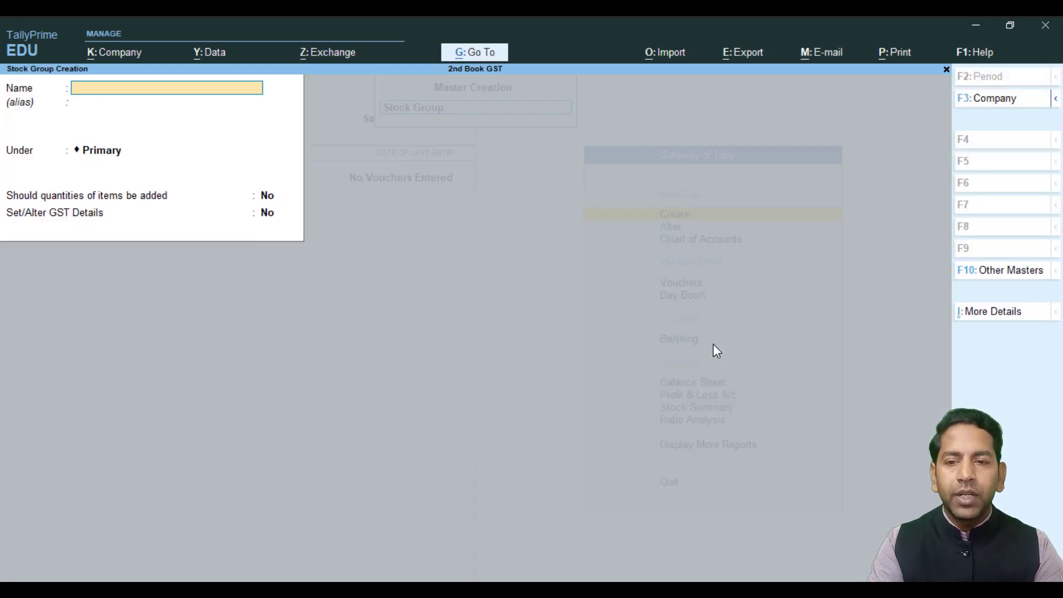
# Step: Name another new stock group Lg Tv Above 32"
pyautogui.write('Lg Tv Upto 32"')
pyautogui.press('BackSpace')
pyautogui.press('BackSpace')
pyautogui.press('BackSpace')
pyautogui.press('BackSpace')
pyautogui.press('BackSpace')
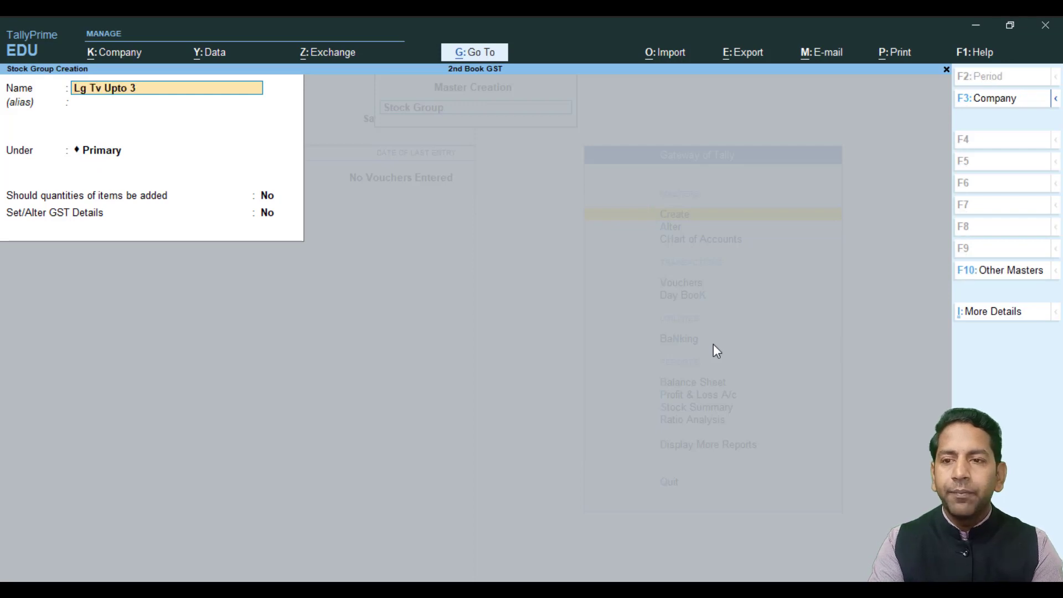
pyautogui.press('BackSpace')
pyautogui.press('BackSpace')
pyautogui.press('BackSpace')
pyautogui.press('BackSpace')
pyautogui.write('Abo')
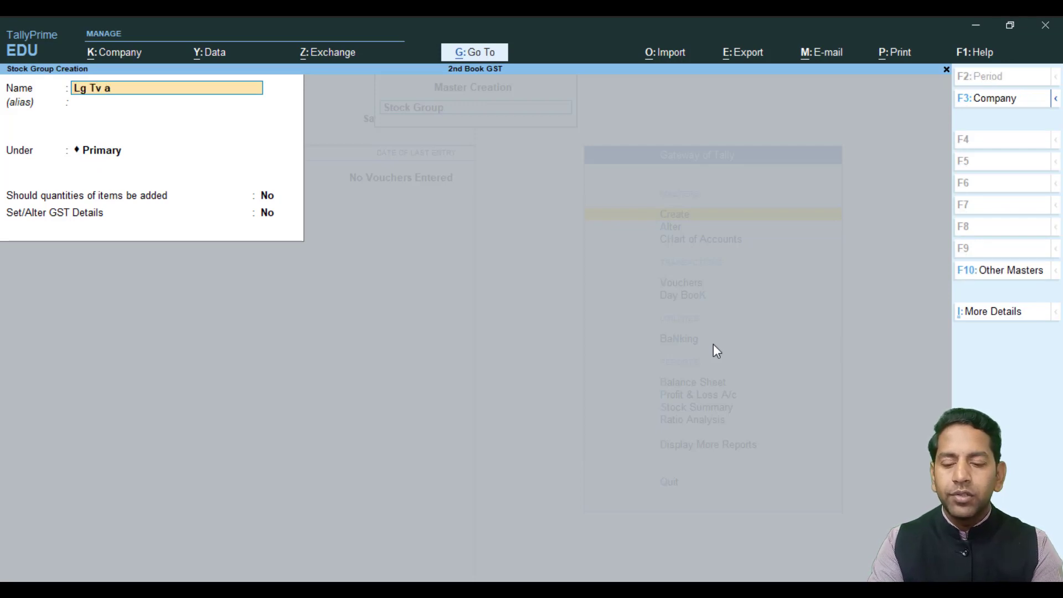
pyautogui.write('ve')
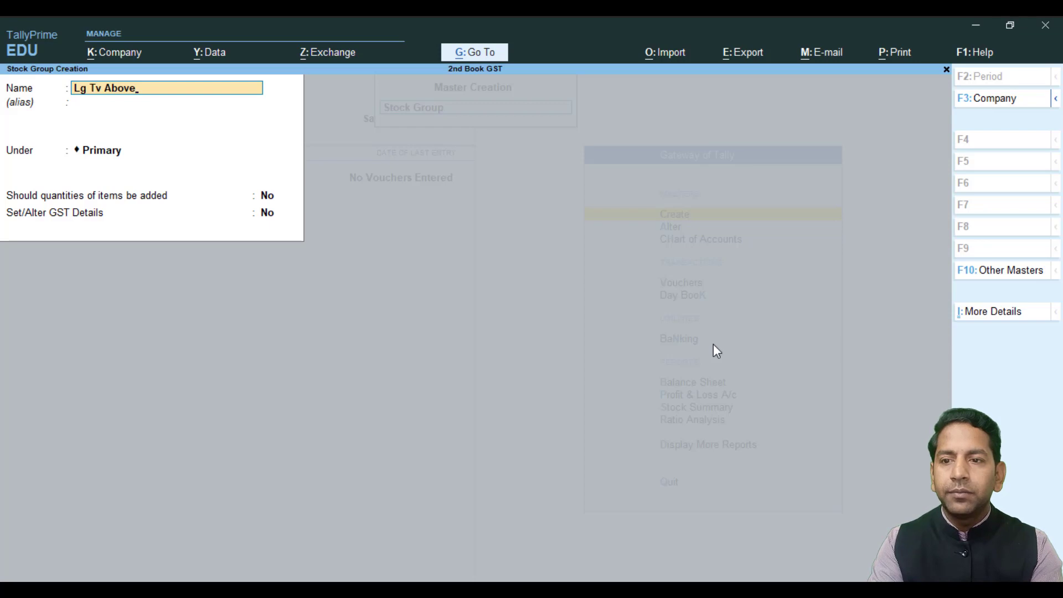
pyautogui.write(' 32"')
pyautogui.press('Return')
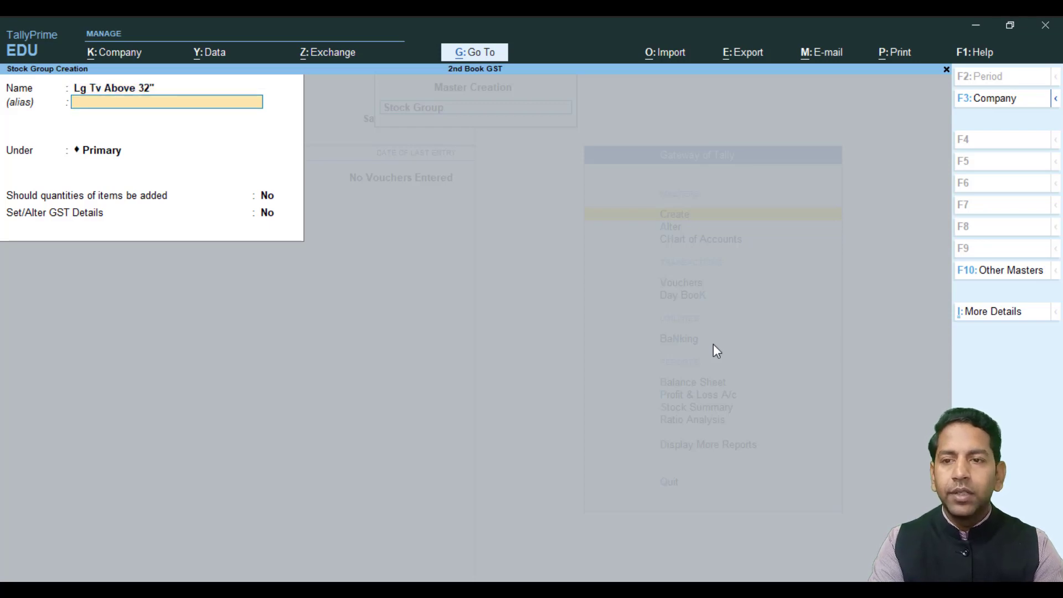
# Step: Leave the alias of Lg Tv Above 32" blank and place the group under Lg Tv with quantities added
pyautogui.press('Return')
pyautogui.press('Return')
pyautogui.press('Up')
pyautogui.press('Down')
pyautogui.press('Down')
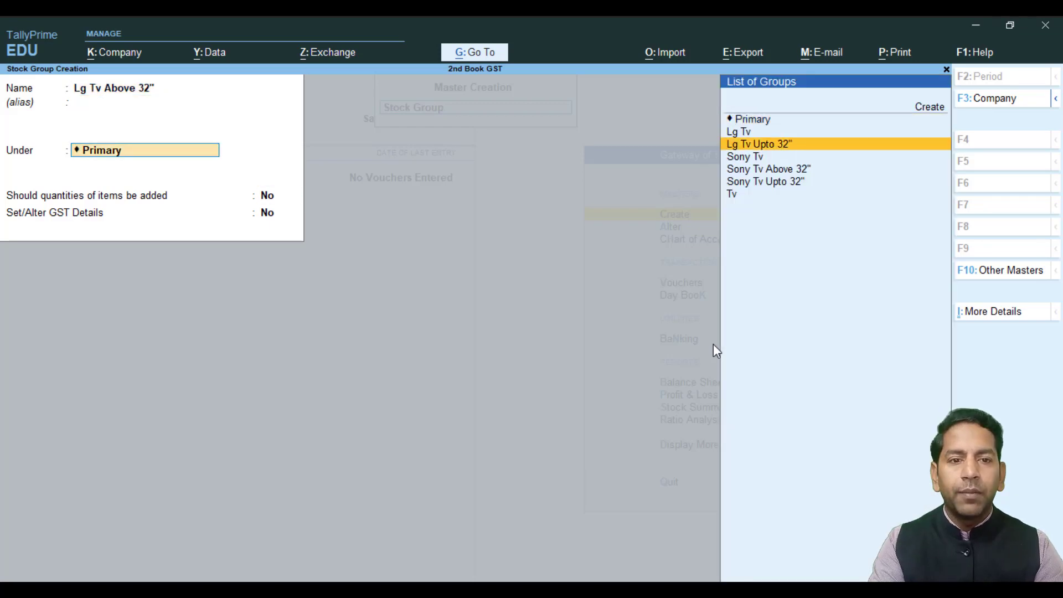
pyautogui.press('Up')
pyautogui.press('Return')
pyautogui.press('Return')
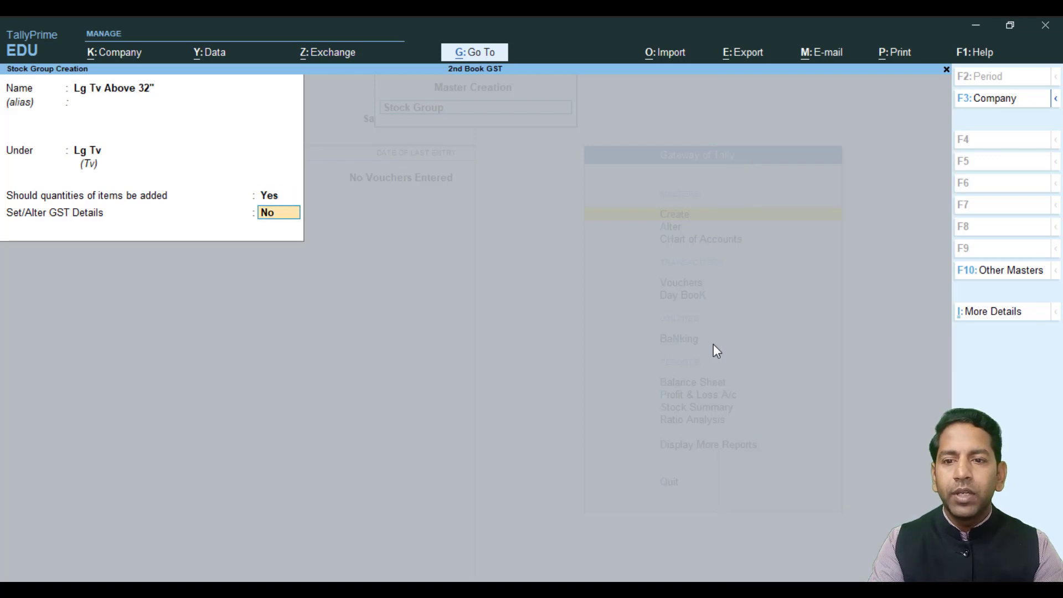
# Step: Enable GST details for Lg Tv Above 32", leave the description and HSN/SAC blank, and set taxability to Taxable
pyautogui.write('y')
pyautogui.press('Return')
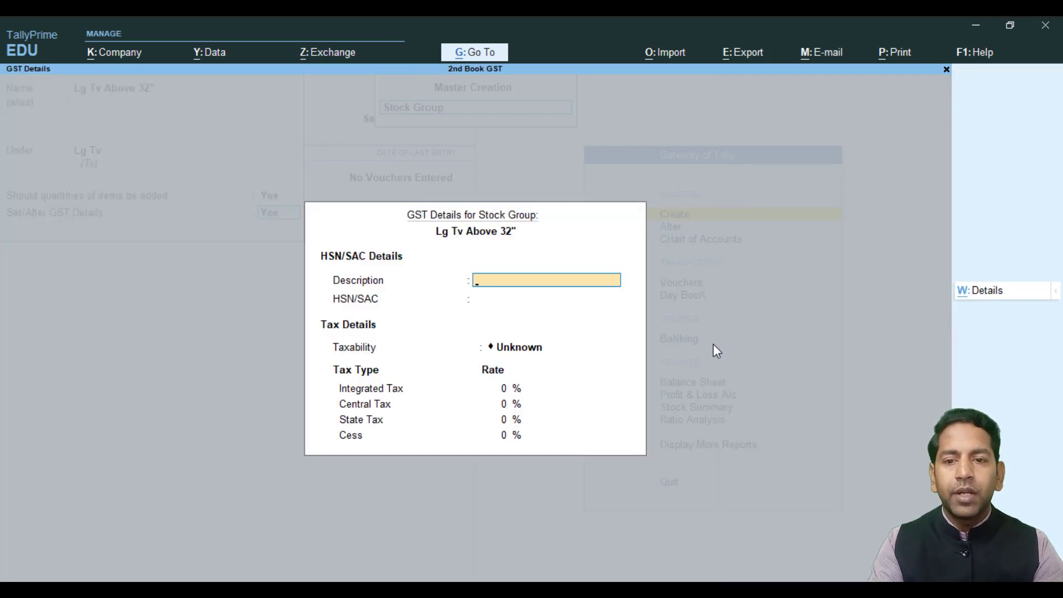
pyautogui.press('Return')
pyautogui.press('Return')
pyautogui.press('Down')
pyautogui.press('Down')
pyautogui.press('Down')
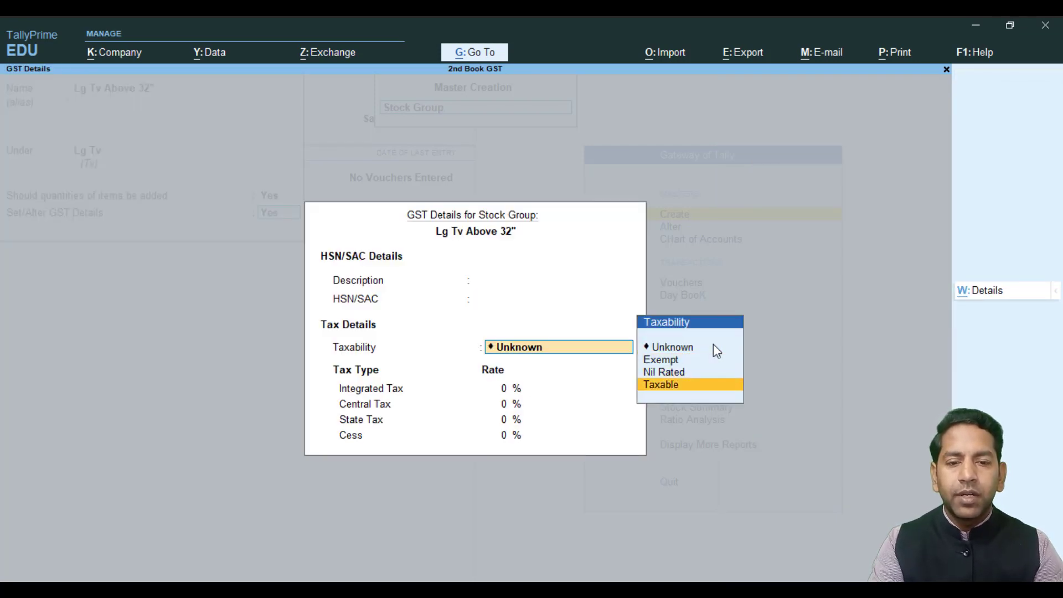
pyautogui.press('Return')
# Step: Set the integrated tax rate of Lg Tv Above 32" to 28%, save the group, and leave stock group creation
pyautogui.write('28')
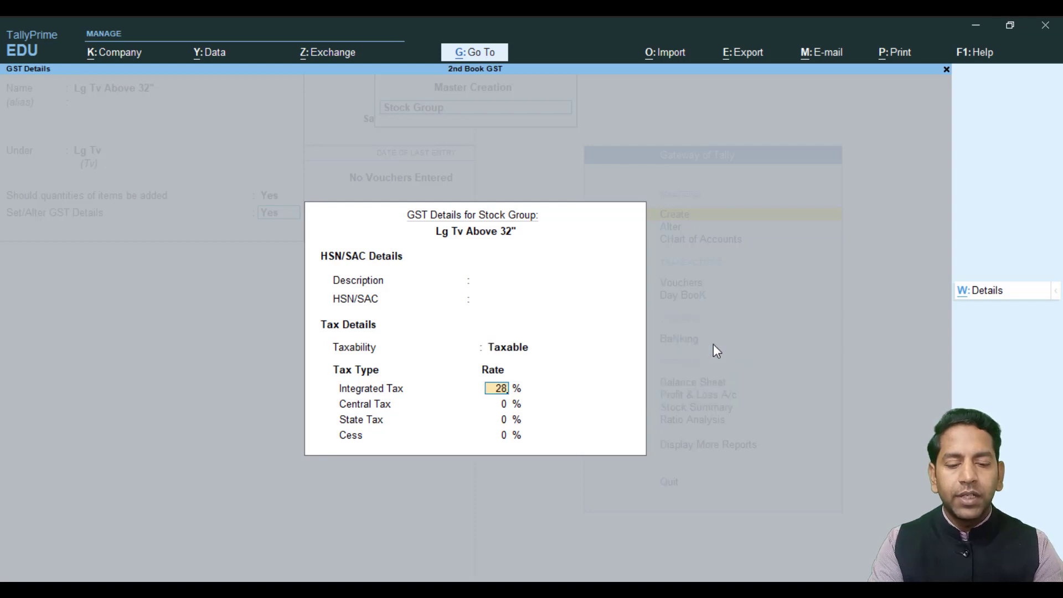
pyautogui.press('Return')
pyautogui.press('Return')
pyautogui.press('Return')
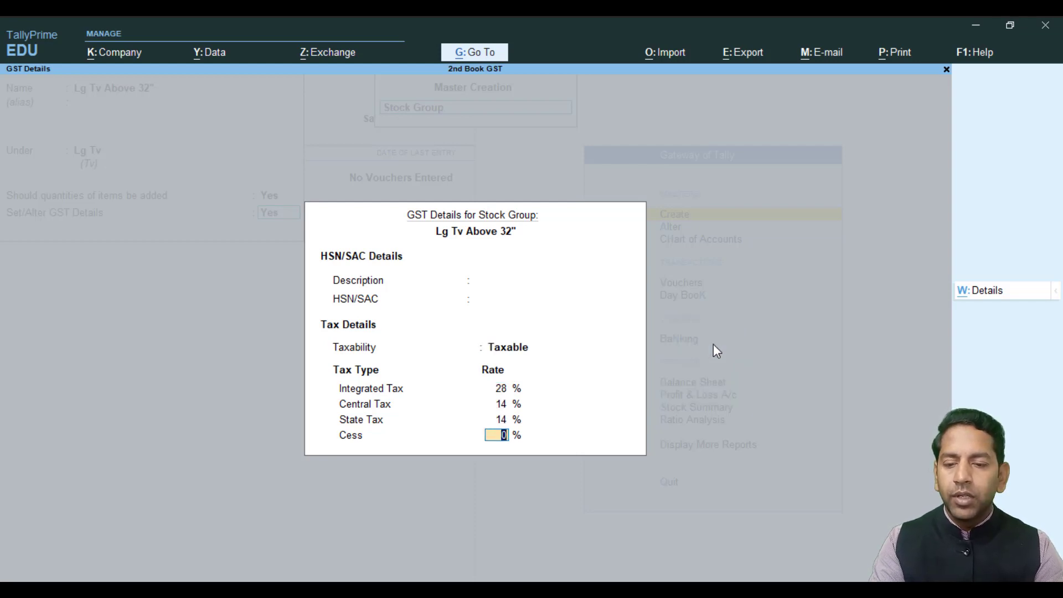
pyautogui.press('Return')
pyautogui.press('Return')
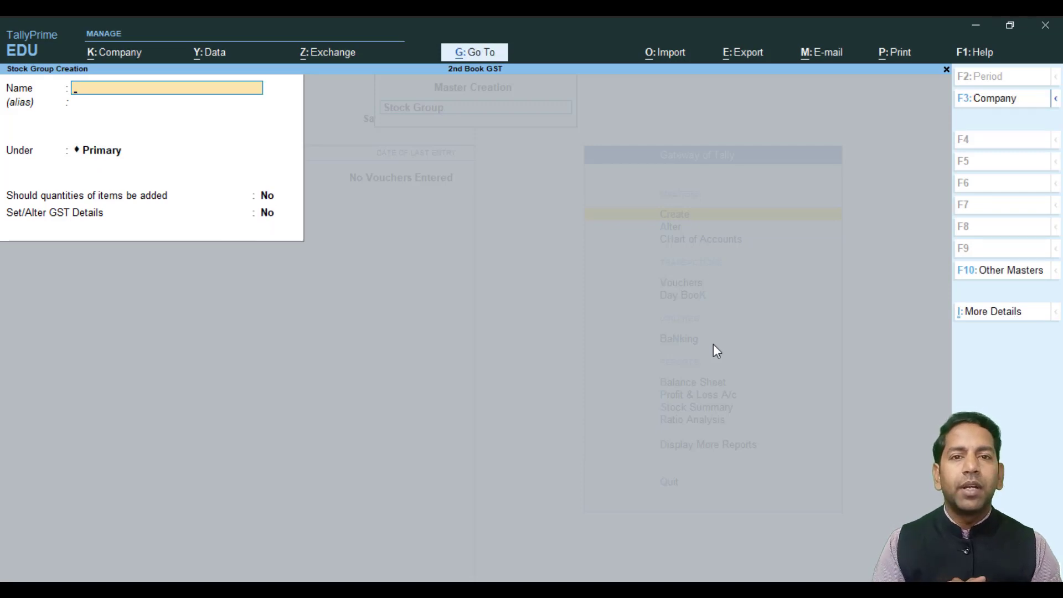
pyautogui.press('Escape')
pyautogui.press('Escape')
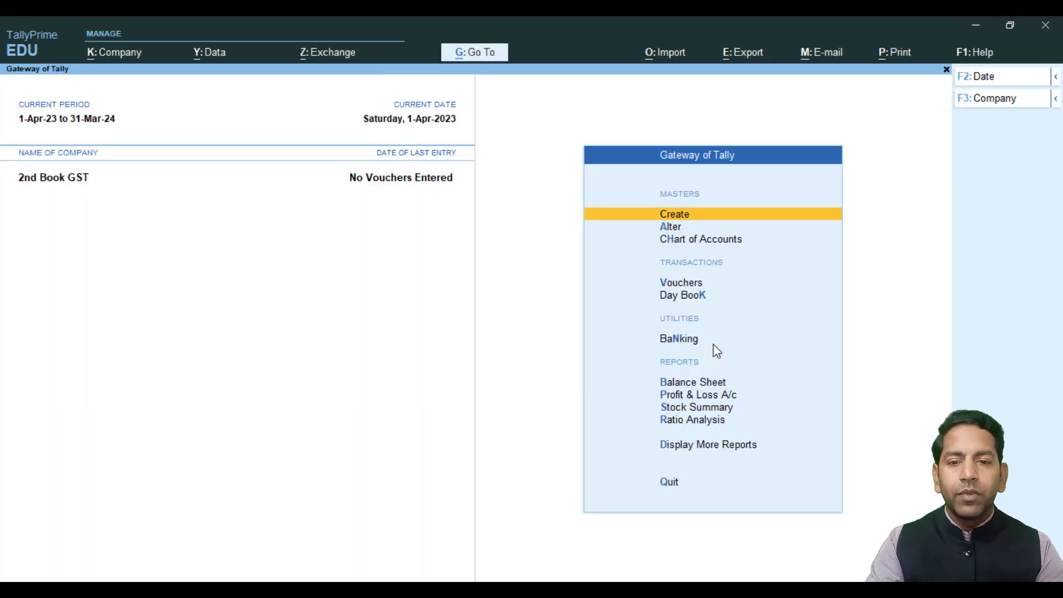
# Step: Create a stock category named 32" under Primary with no alias
pyautogui.press('Return')
pyautogui.press('Down')
pyautogui.press('Down')
pyautogui.press('Down')
pyautogui.press('Down')
pyautogui.press('Down')
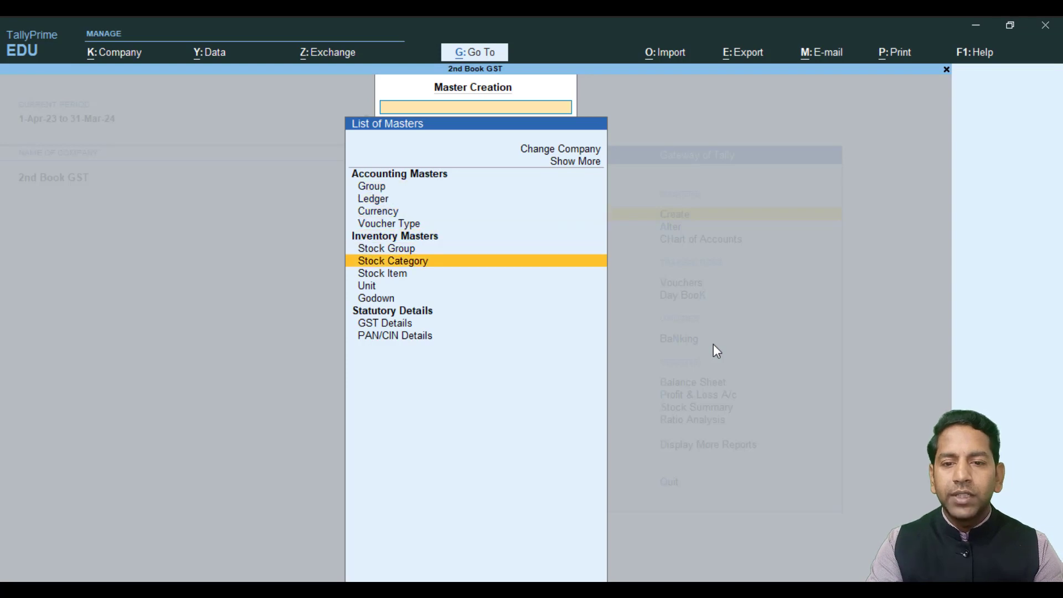
pyautogui.press('Return')
pyautogui.write('32')
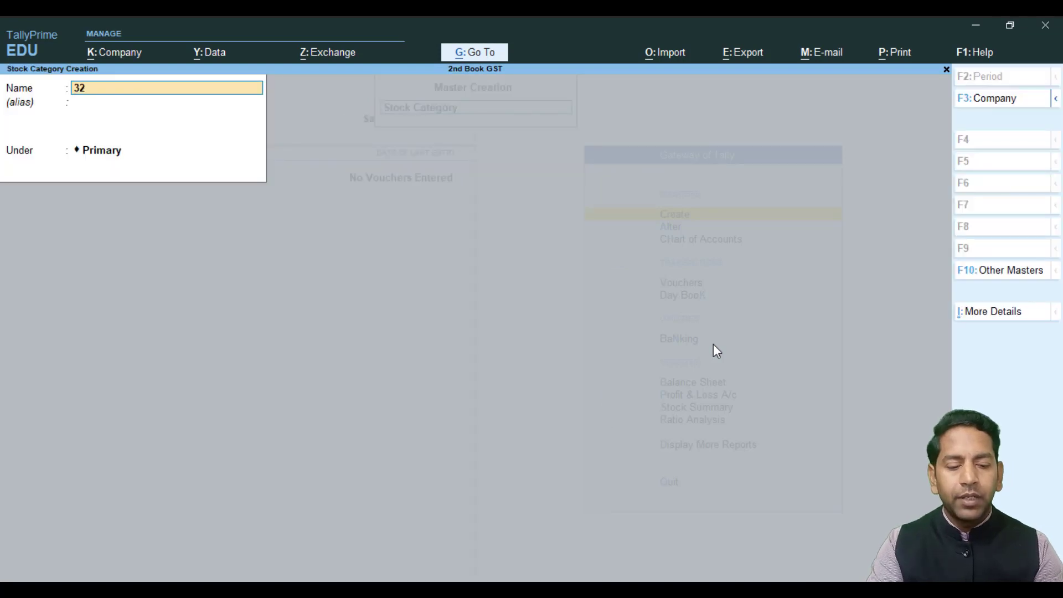
pyautogui.press('Return')
pyautogui.press('Return')
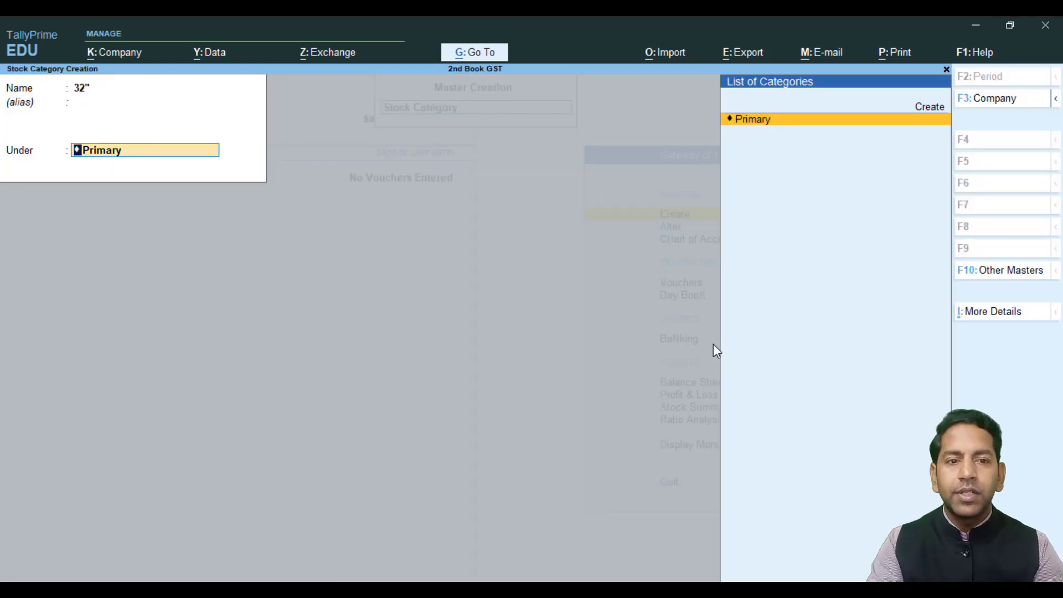
pyautogui.press('Return')
pyautogui.press('Return')
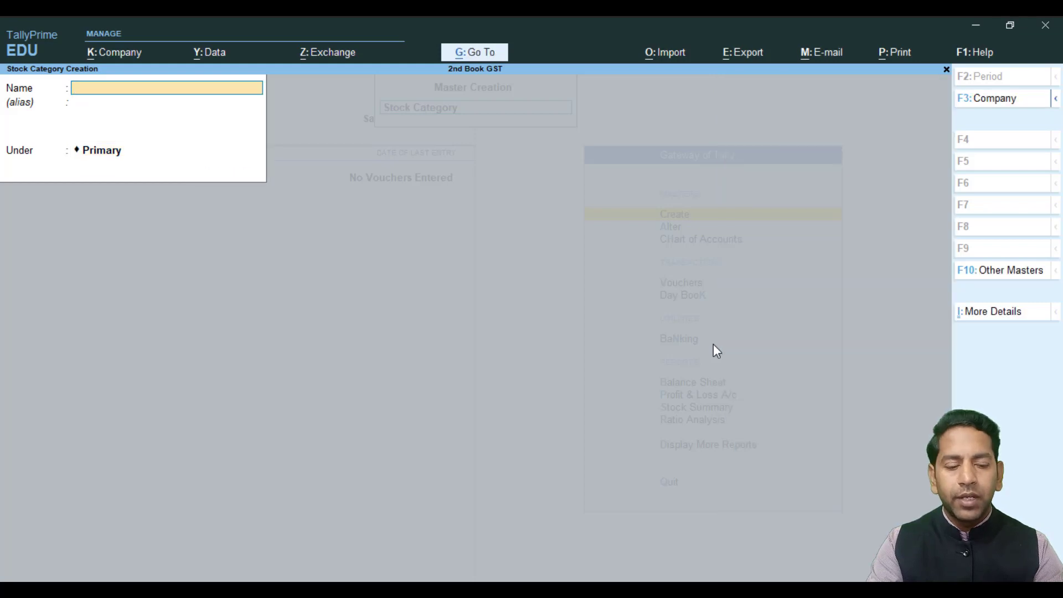
# Step: Create a stock category named 42" under Primary with no alias
pyautogui.write('42"')
pyautogui.press('Return')
pyautogui.press('Return')
pyautogui.press('Return')
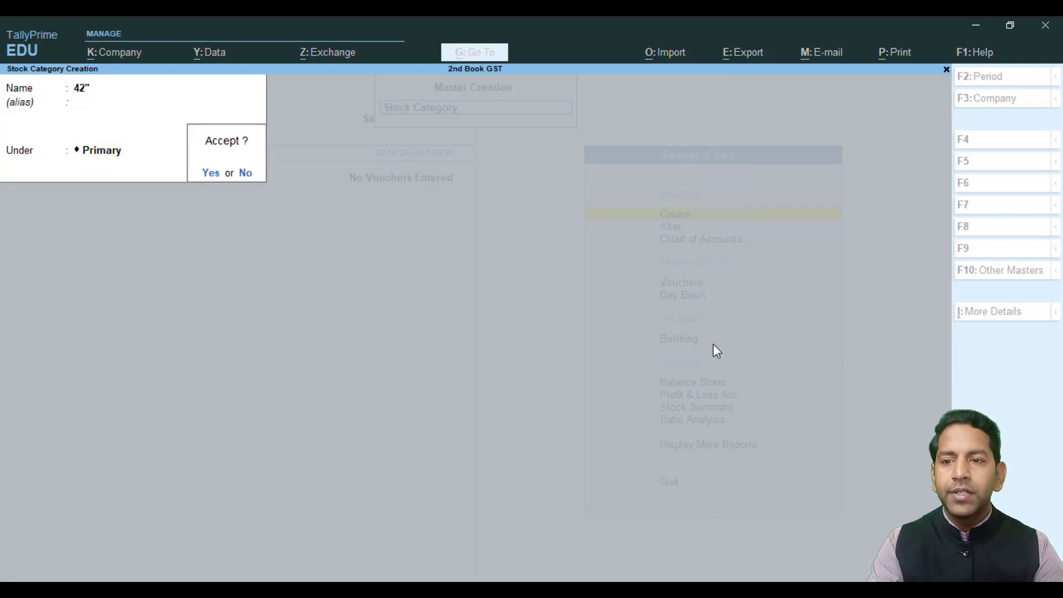
pyautogui.press('Return')
# Step: Create a stock category named 52" under Primary with no alias
pyautogui.write('52')
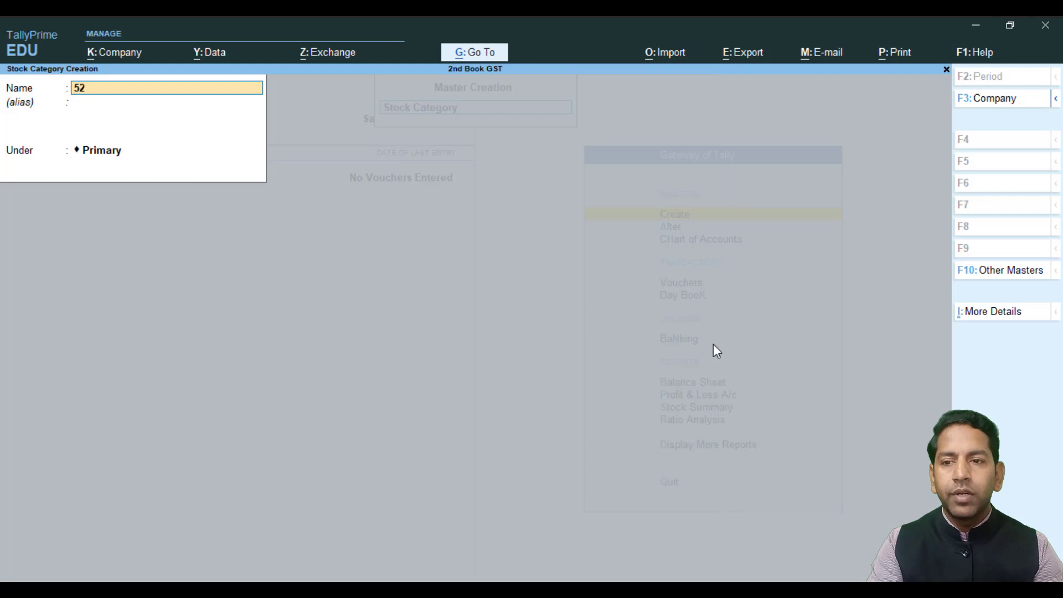
pyautogui.press('Return')
pyautogui.press('Return')
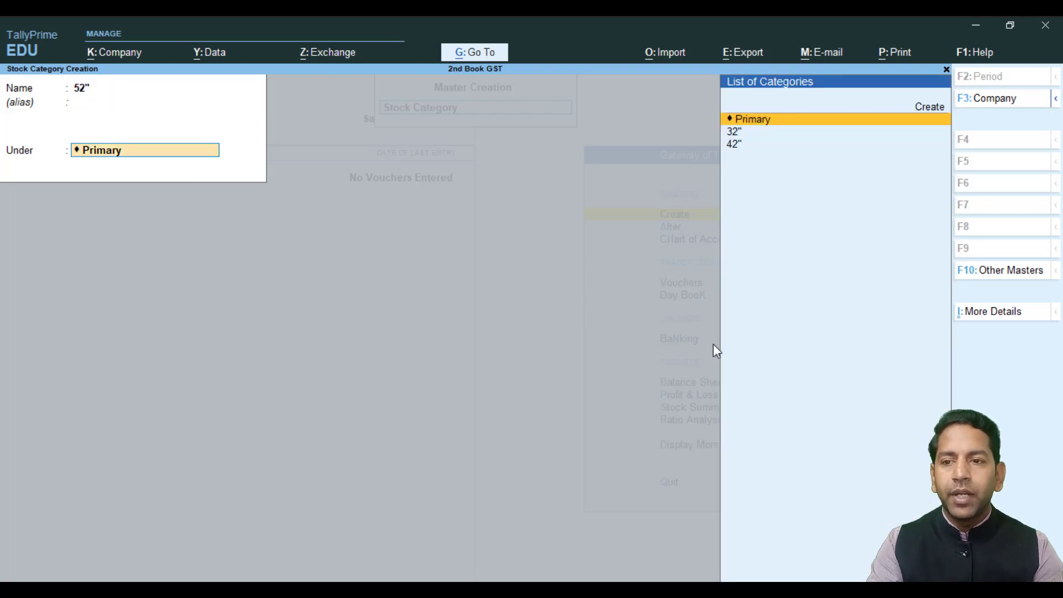
pyautogui.press('Return')
pyautogui.press('Return')
# Step: Create a stock category named 28" under Primary with no alias
pyautogui.write('28"')
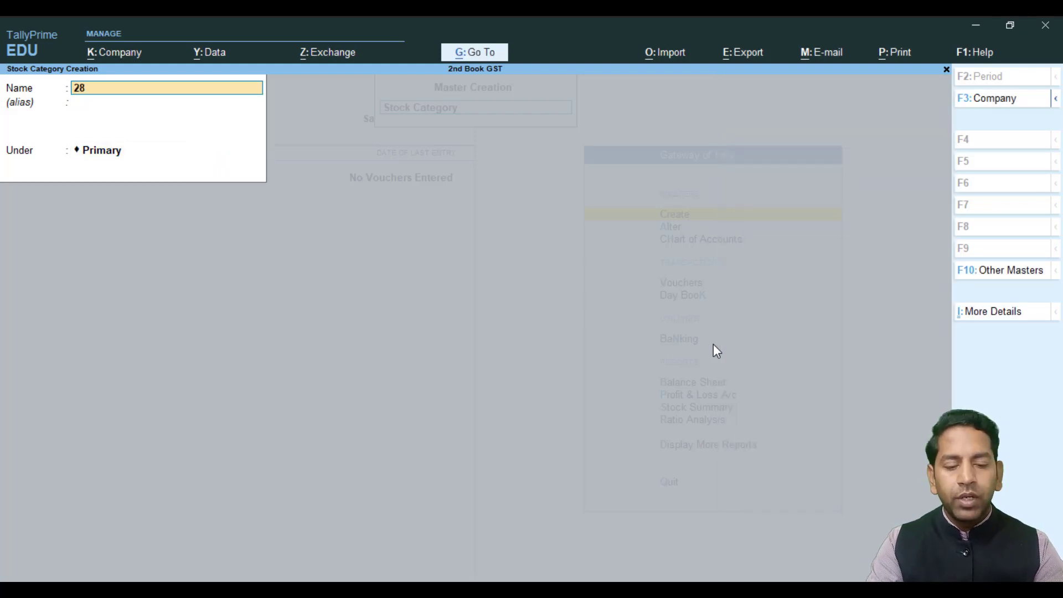
pyautogui.press('Return')
pyautogui.press('Return')
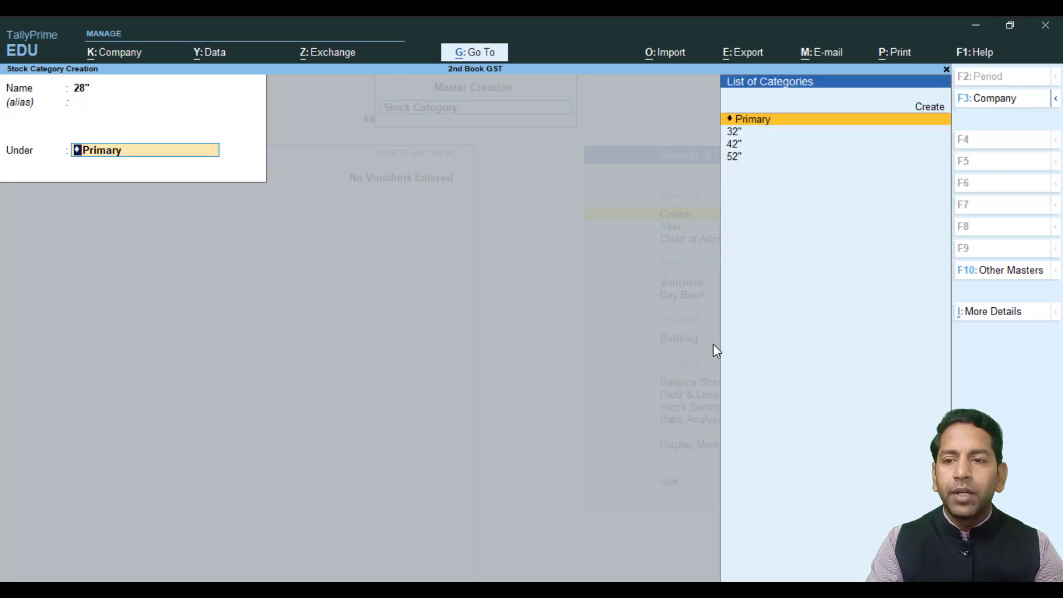
pyautogui.press('Return')
pyautogui.press('y')
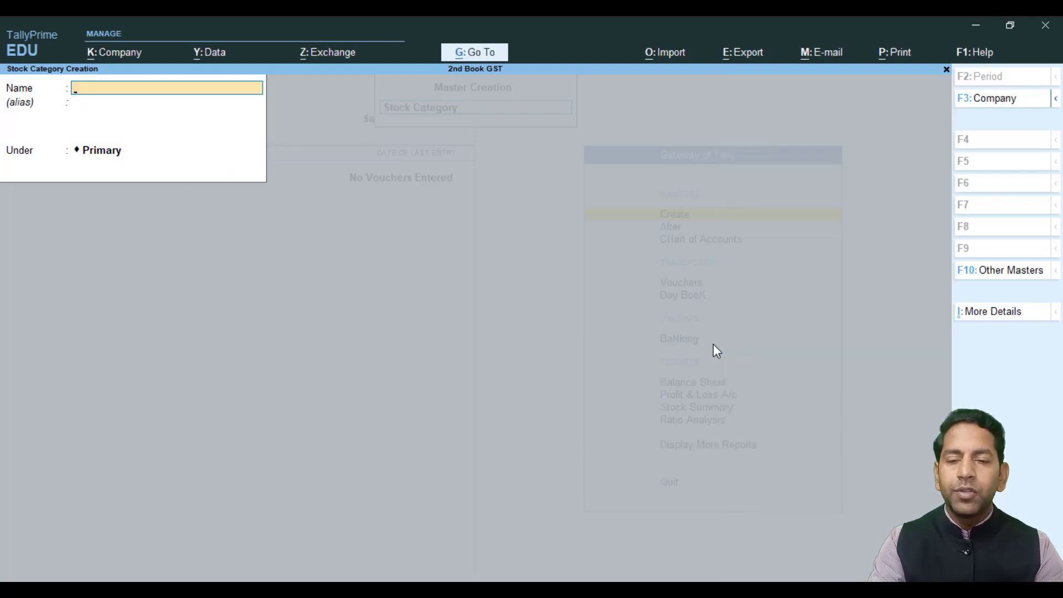
# Step: Start a new simple unit of measure with the symbol Nos. and the formal name Numbers
pyautogui.press('Escape')
pyautogui.press('Down')
pyautogui.press('Down')
pyautogui.press('Return')
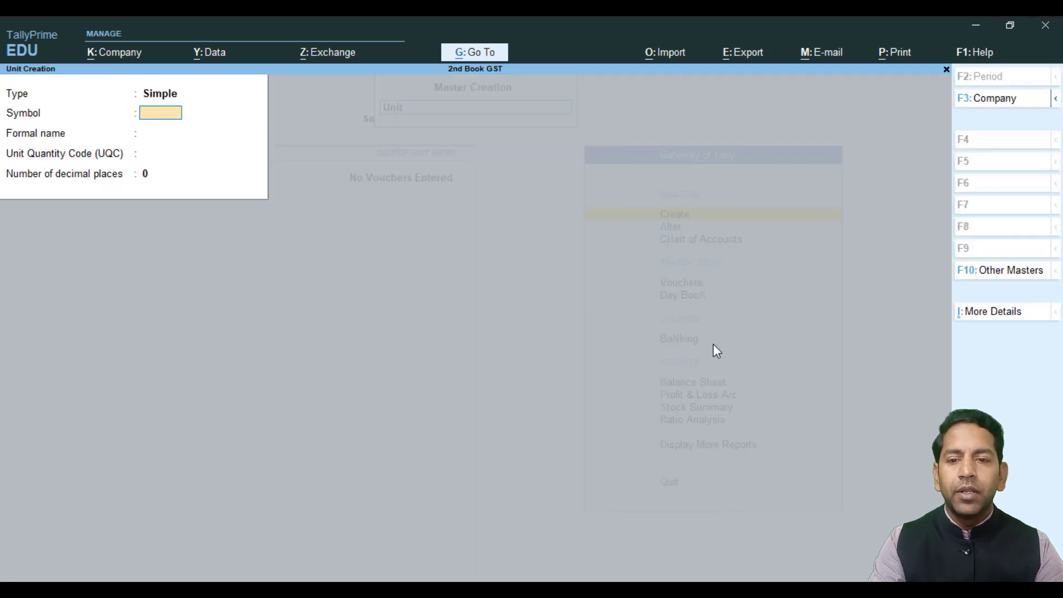
pyautogui.write('Nos')
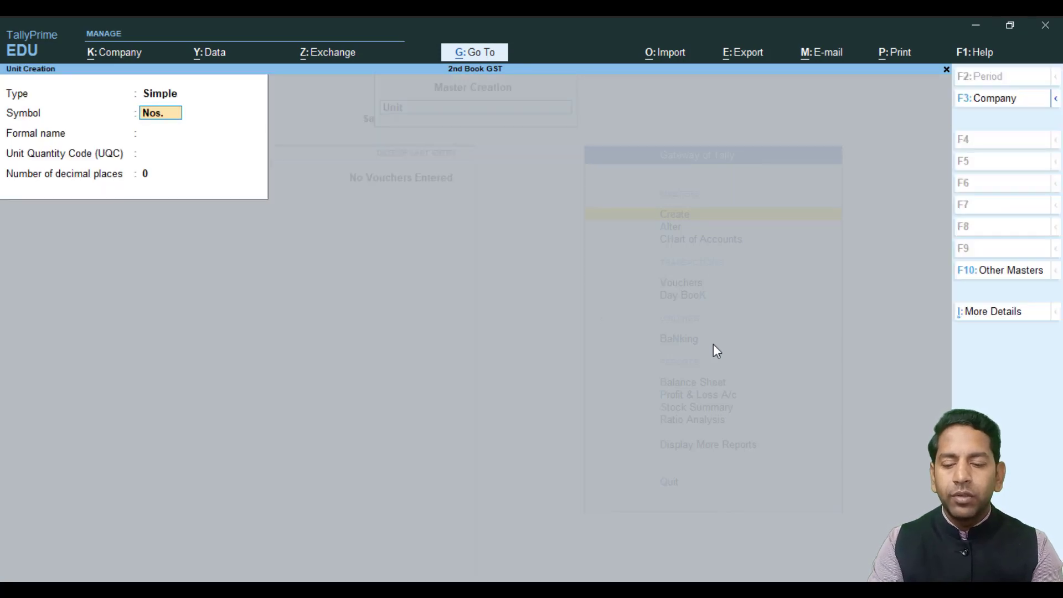
pyautogui.write('.')
pyautogui.press('Return')
pyautogui.write('Numbers')
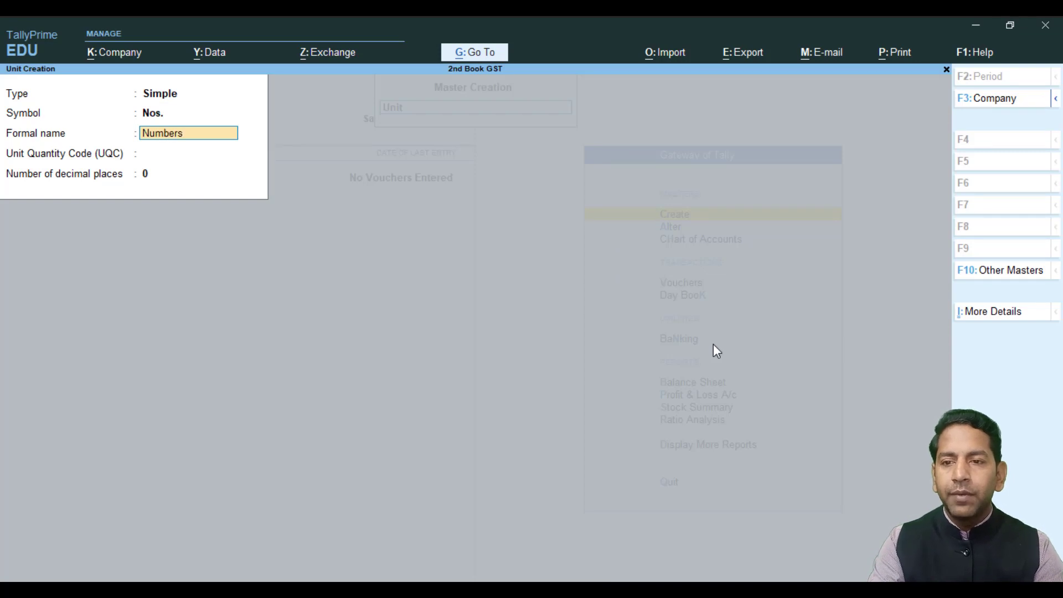
# Step: Assign the NOS-NUMBERS quantity code to the unit, keep 0 decimal places, and save it
pyautogui.press('Return')
pyautogui.write('nos')
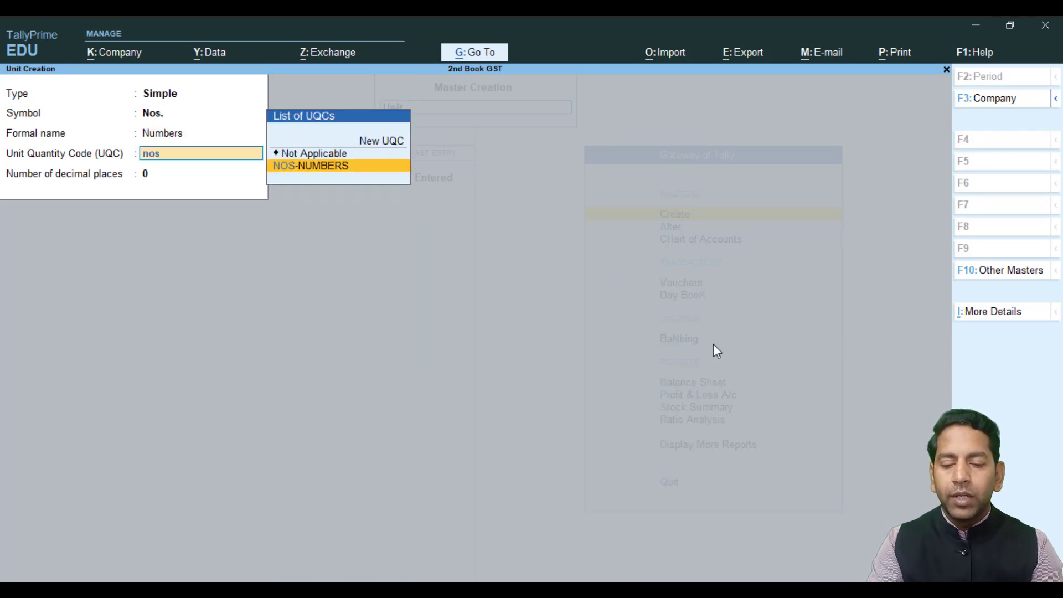
pyautogui.press('Return')
pyautogui.press('Return')
pyautogui.press('Return')
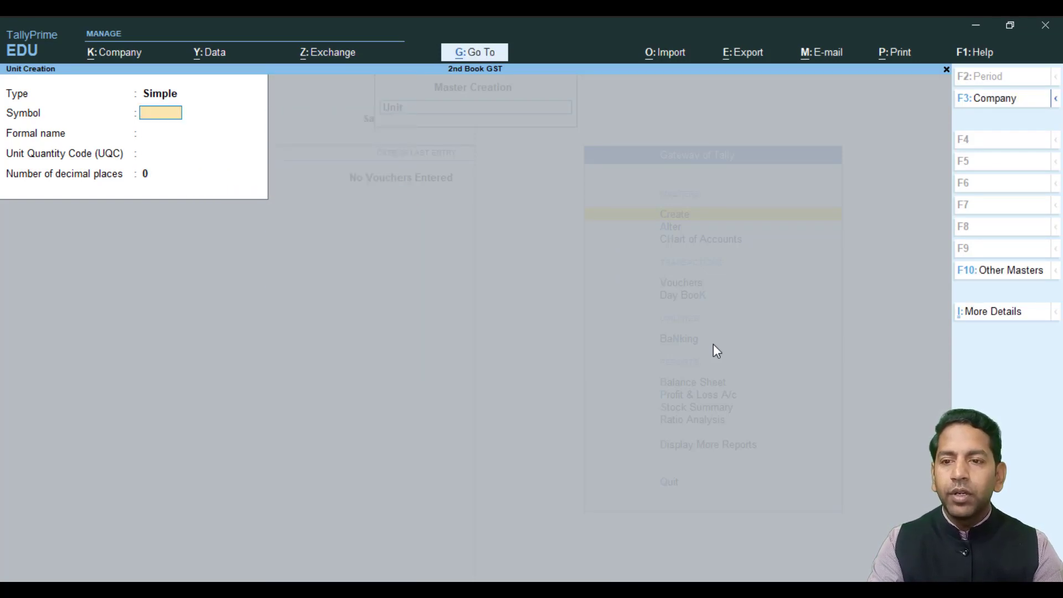
pyautogui.press('Escape')
pyautogui.press('Down')
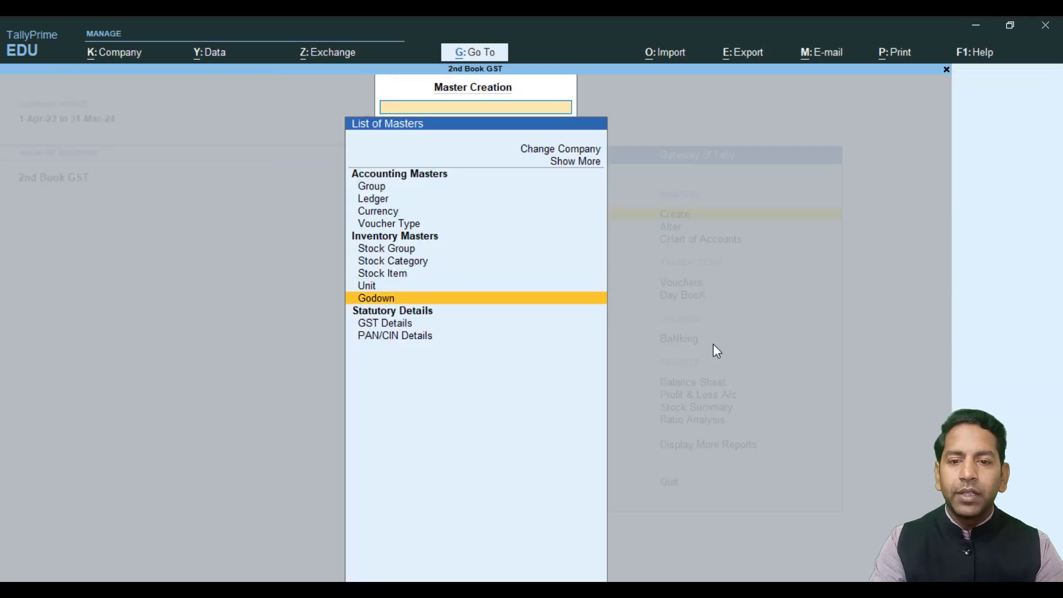
pyautogui.press('Return')
pyautogui.press('Return')
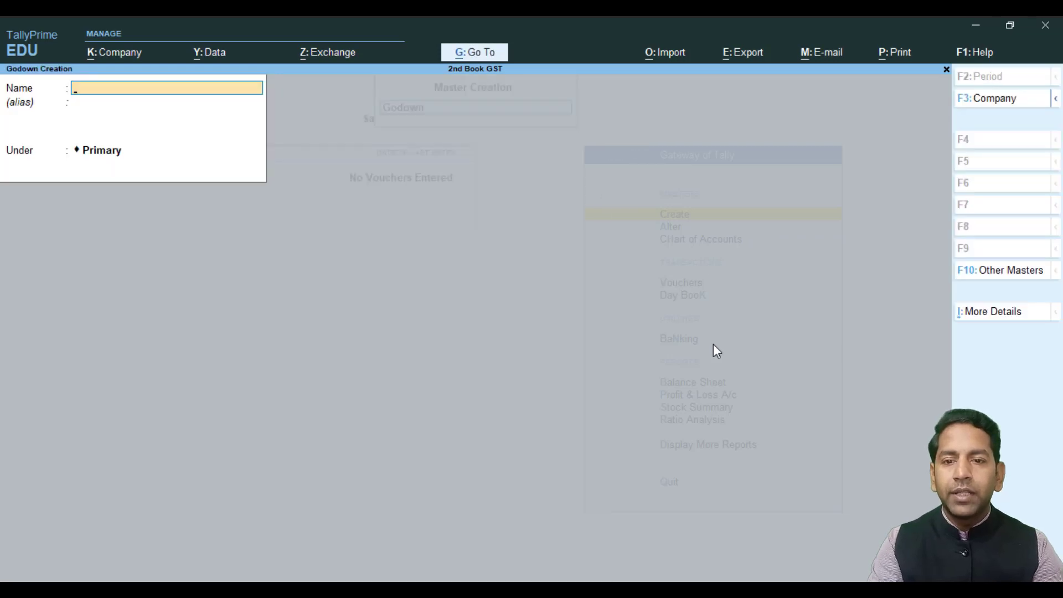
pyautogui.press('Escape')
pyautogui.press('Escape')
pyautogui.press('Return')
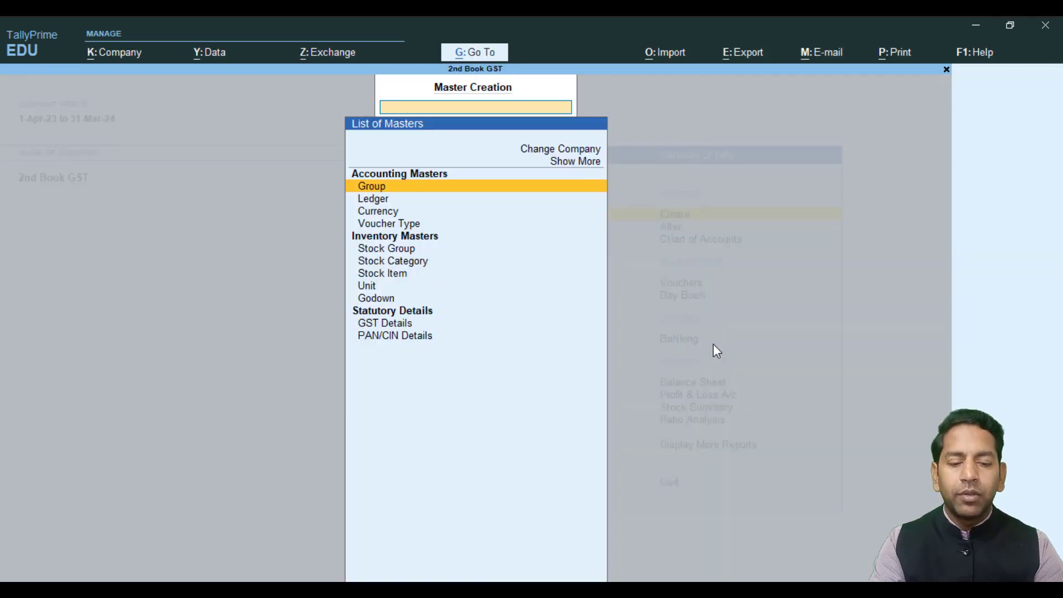
# Step: Alter the existing default godown Main Location, renaming it Shop with no alias under Primary
pyautogui.press('Down')
pyautogui.press('Down')
pyautogui.press('Down')
pyautogui.press('Down')
pyautogui.press('Down')
pyautogui.press('Down')
pyautogui.press('Down')
pyautogui.press('Down')
pyautogui.press('Down')
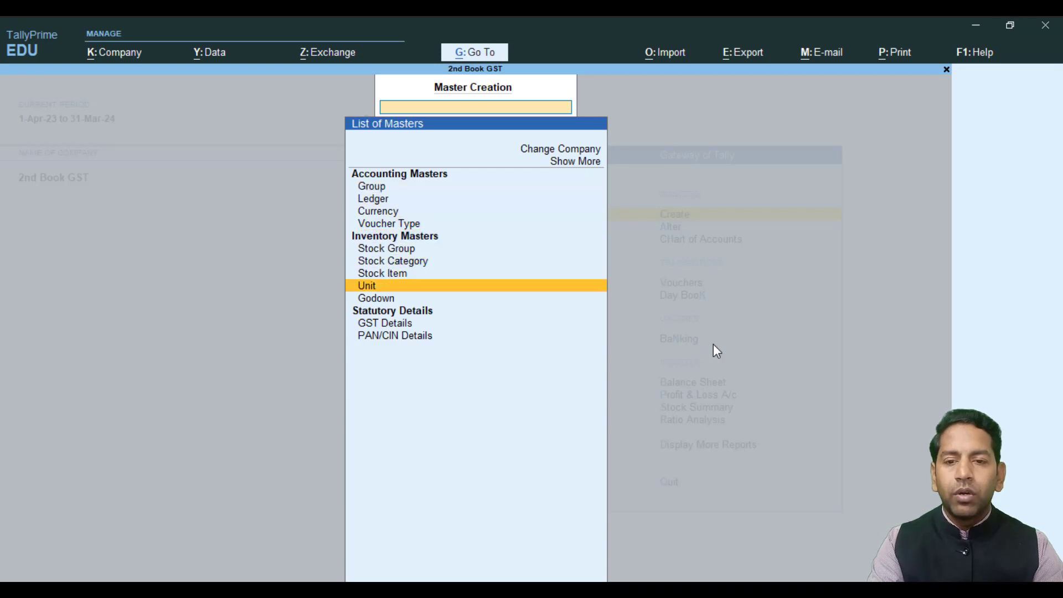
pyautogui.press('Return')
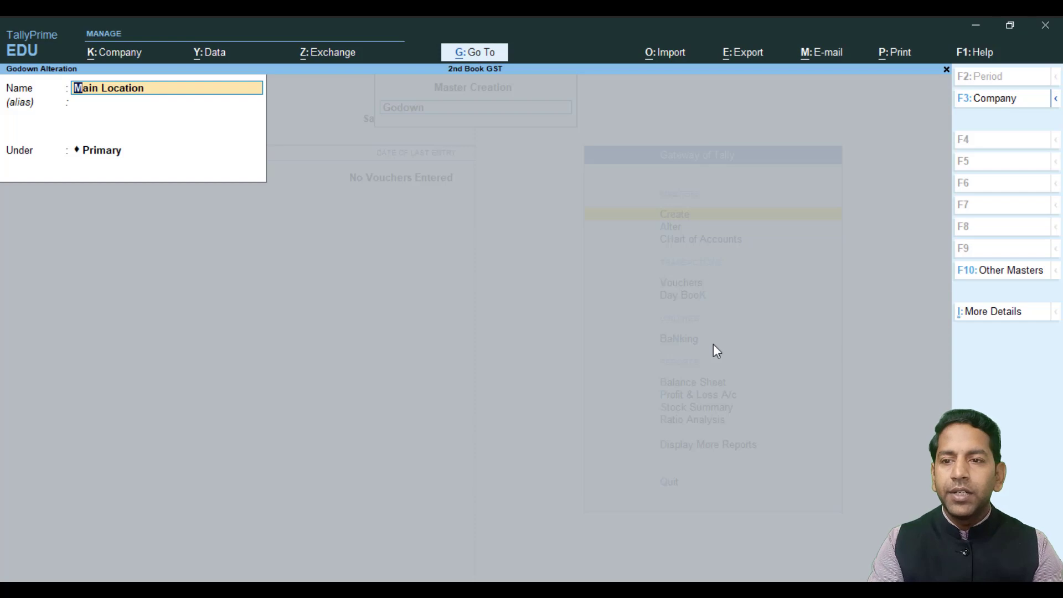
pyautogui.write('Sho')
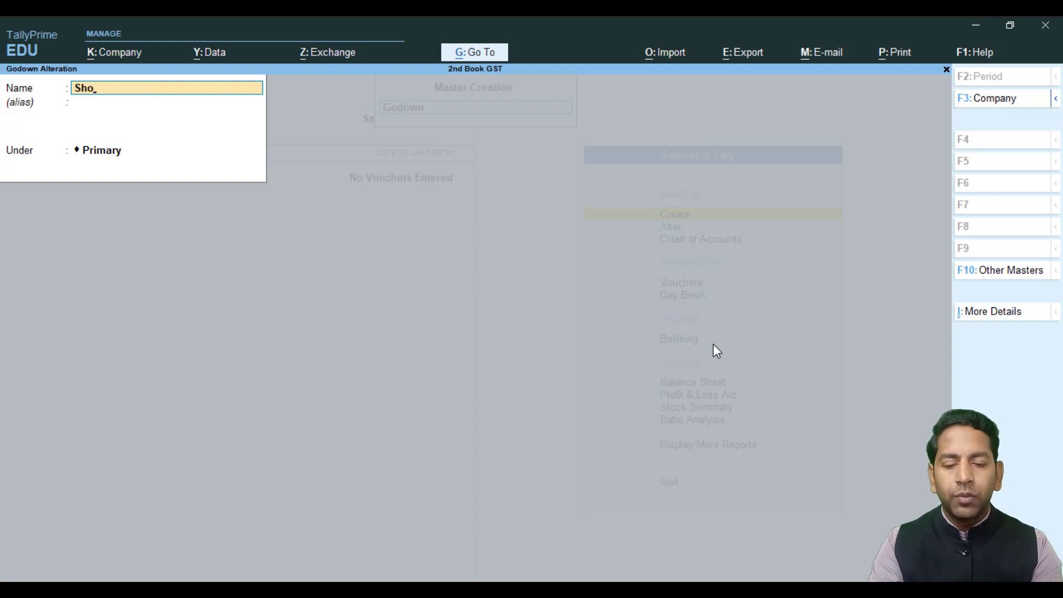
pyautogui.write('p')
pyautogui.press('Return')
pyautogui.press('Return')
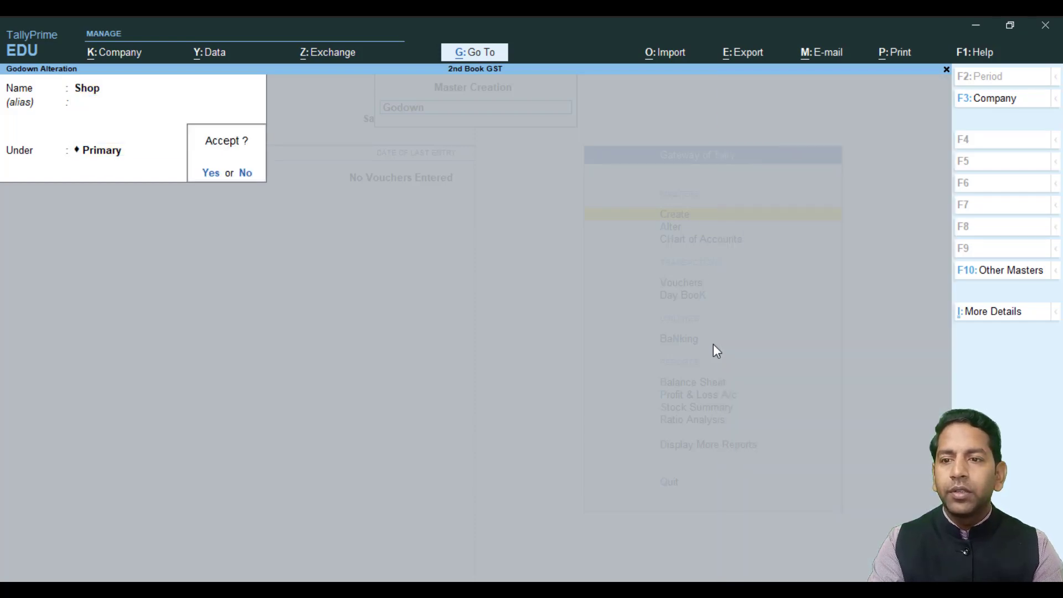
pyautogui.press('Return')
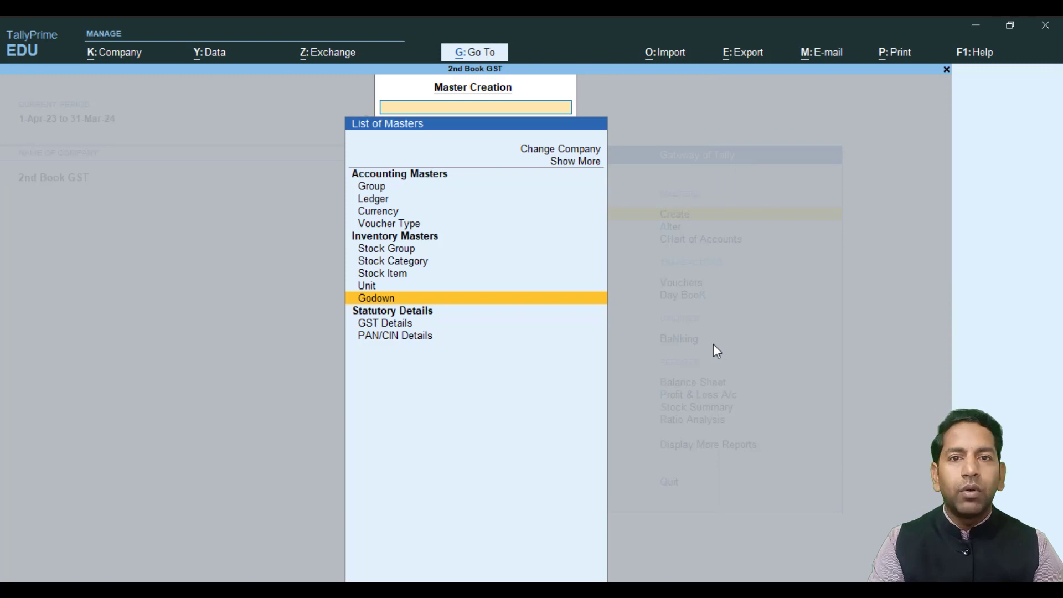
# Step: Create a new godown named Warehouse under Primary with no alias
pyautogui.press('Return')
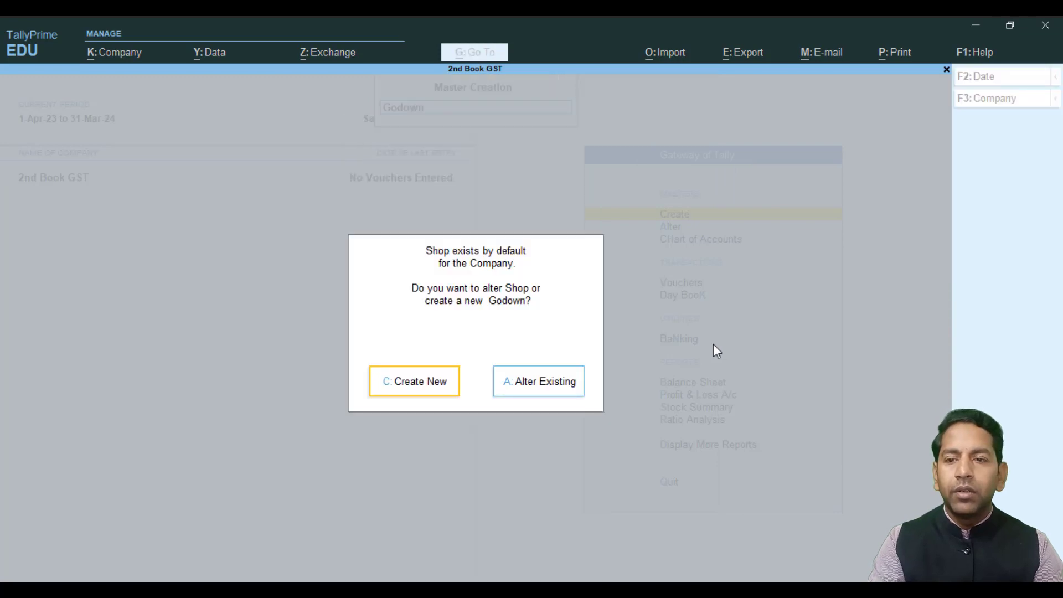
pyautogui.write('c')
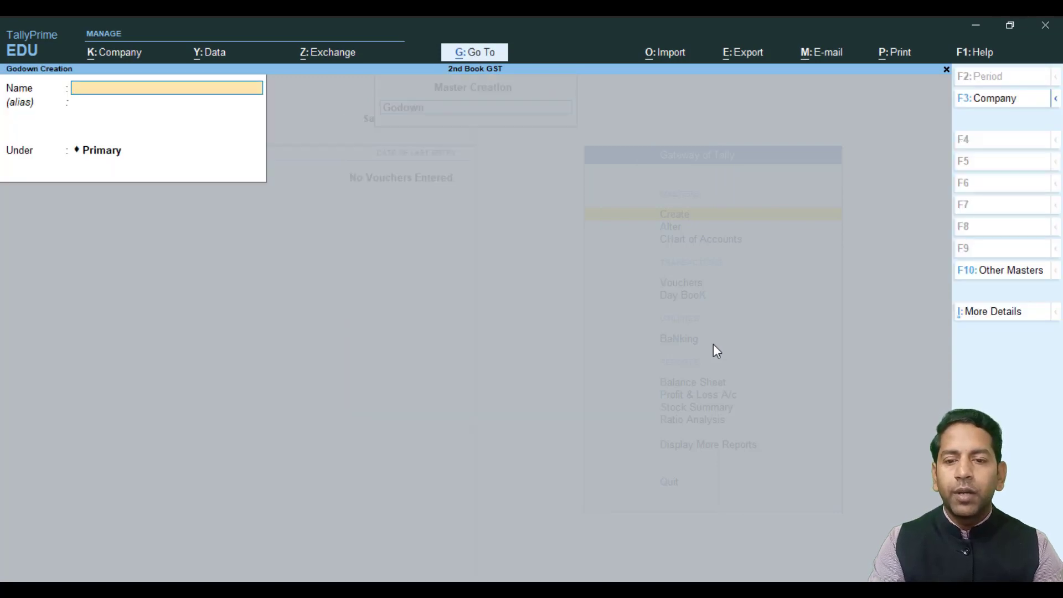
pyautogui.write('Ware')
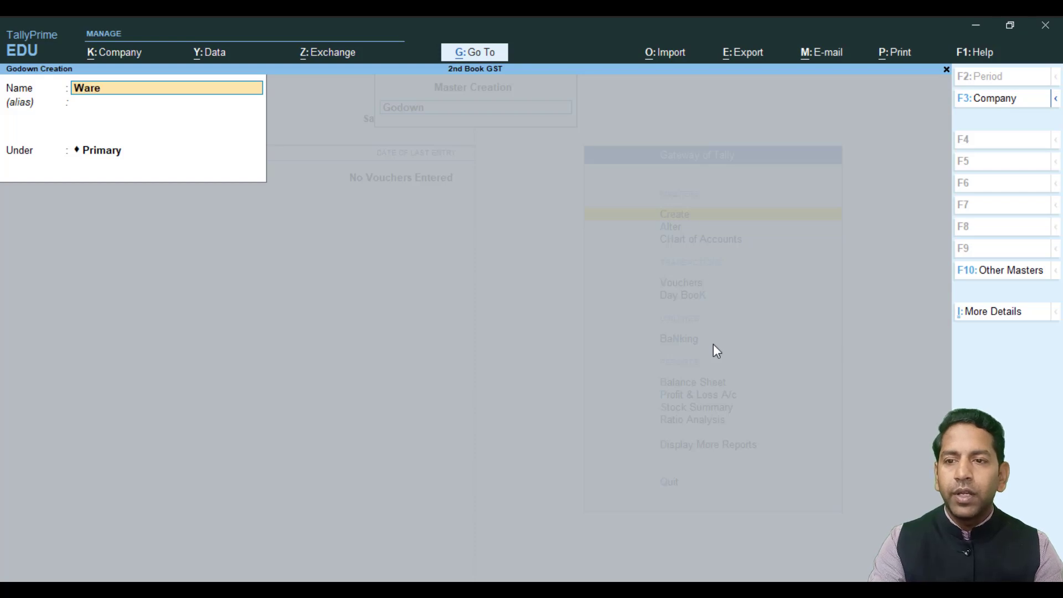
pyautogui.write('house')
pyautogui.press('Return')
pyautogui.press('Return')
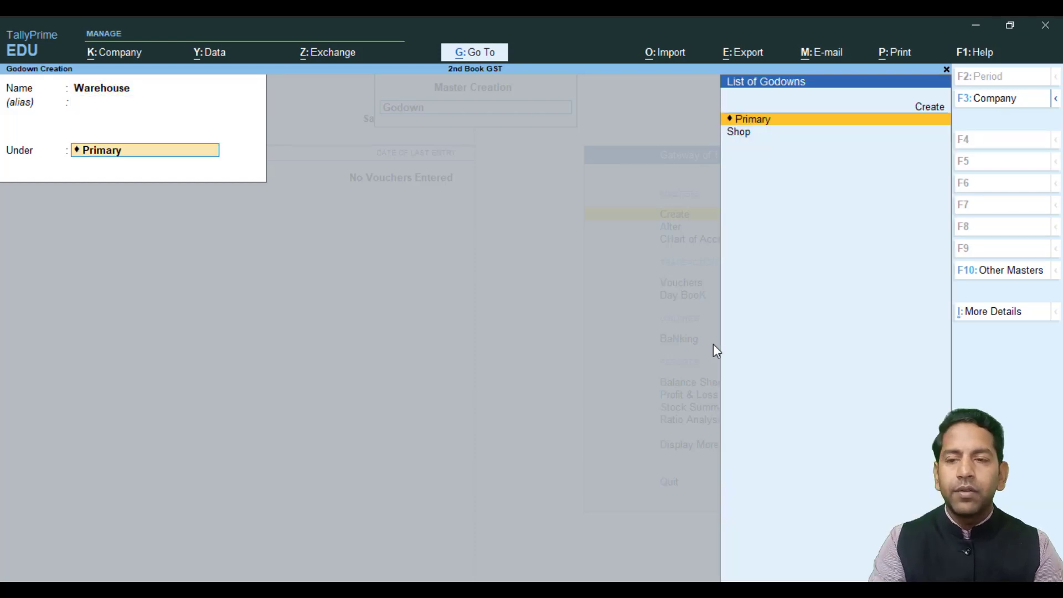
pyautogui.press('Return')
pyautogui.press('Return')
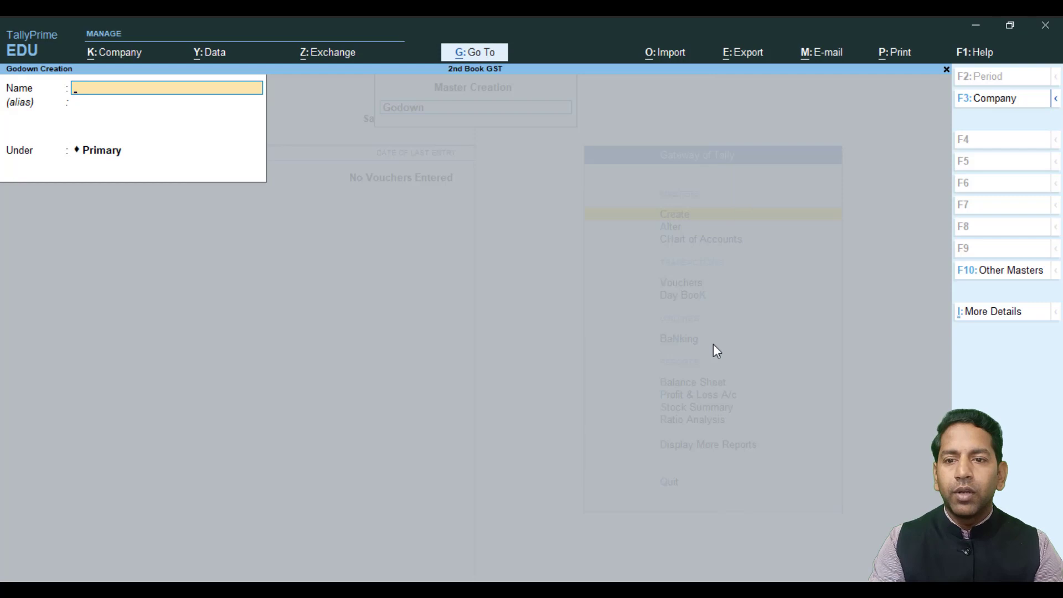
pyautogui.press('Escape')
# Step: Start a new stock item named Lg Tv 28" with no alias
pyautogui.press('Up')
pyautogui.press('Up')
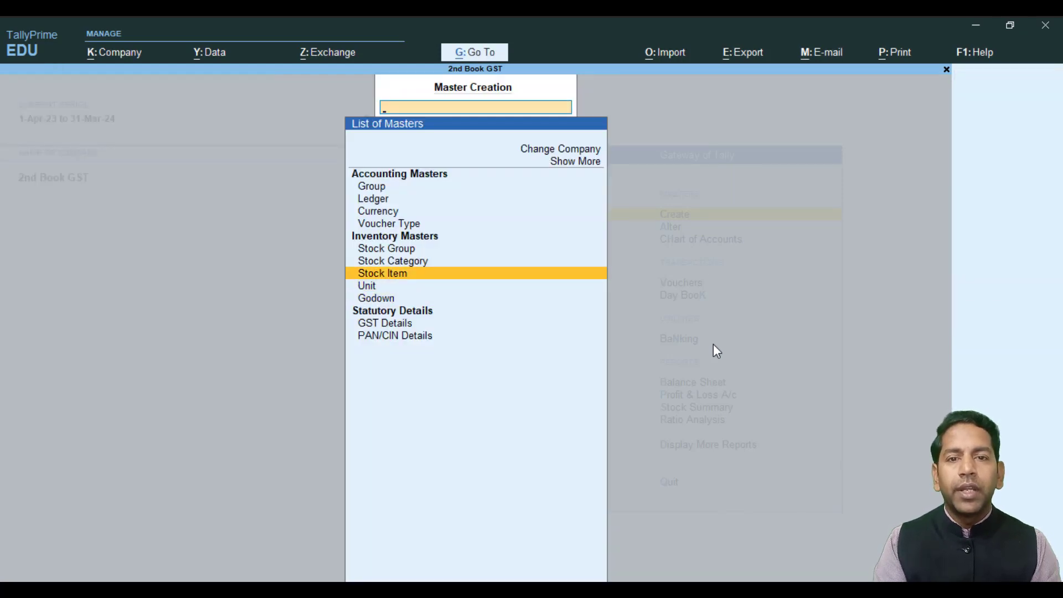
pyautogui.press('Return')
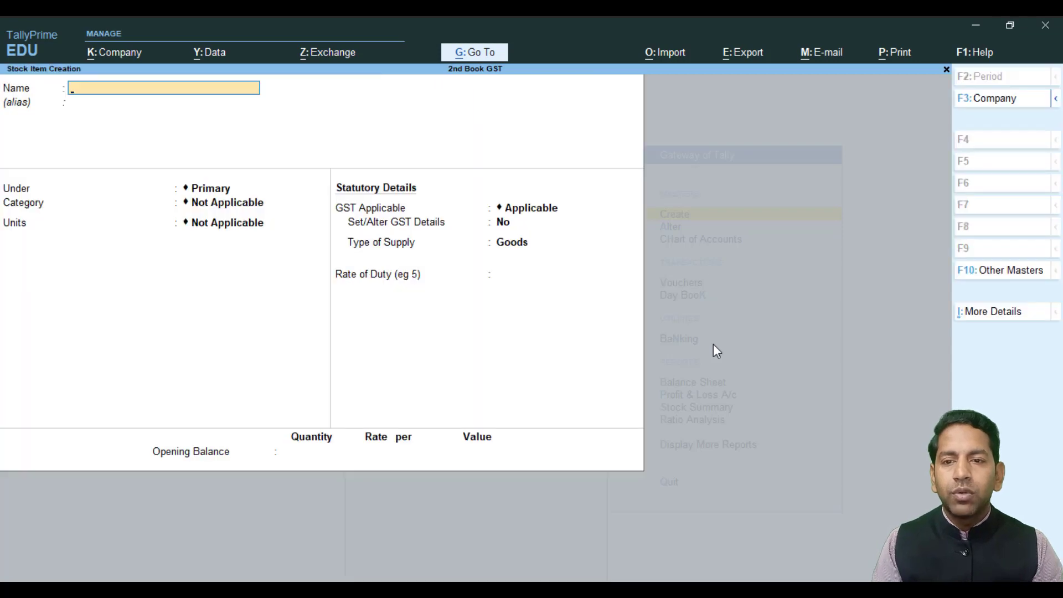
pyautogui.write('Lg')
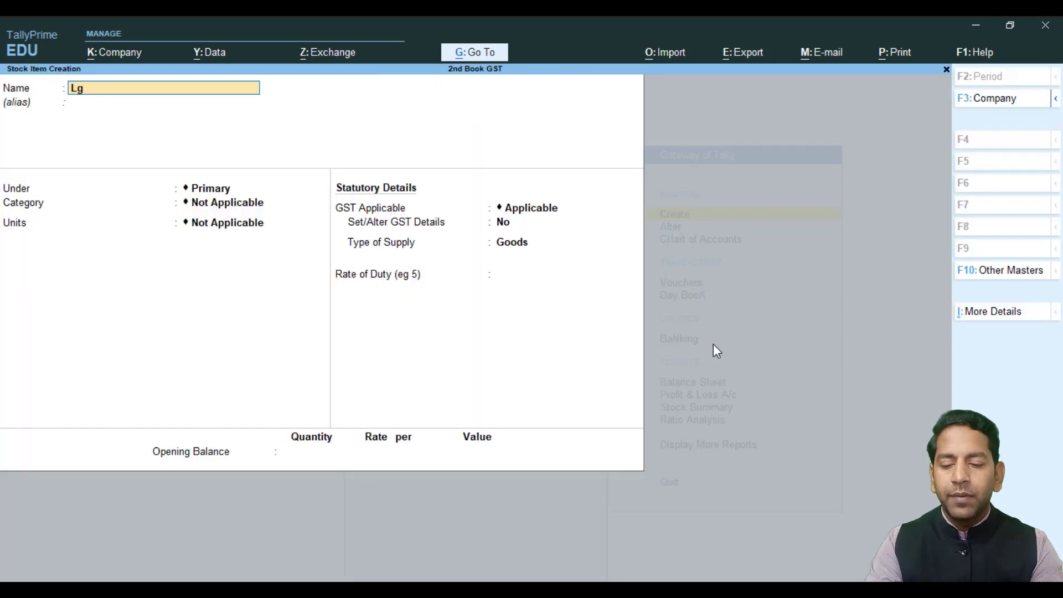
pyautogui.write(' Tv 32')
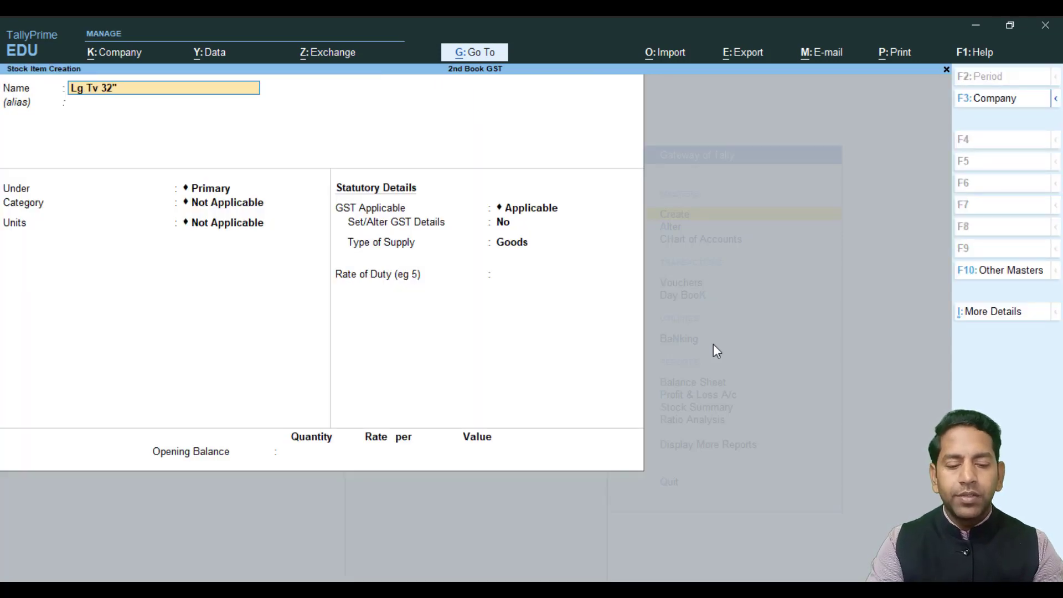
pyautogui.press('BackSpace')
pyautogui.press('BackSpace')
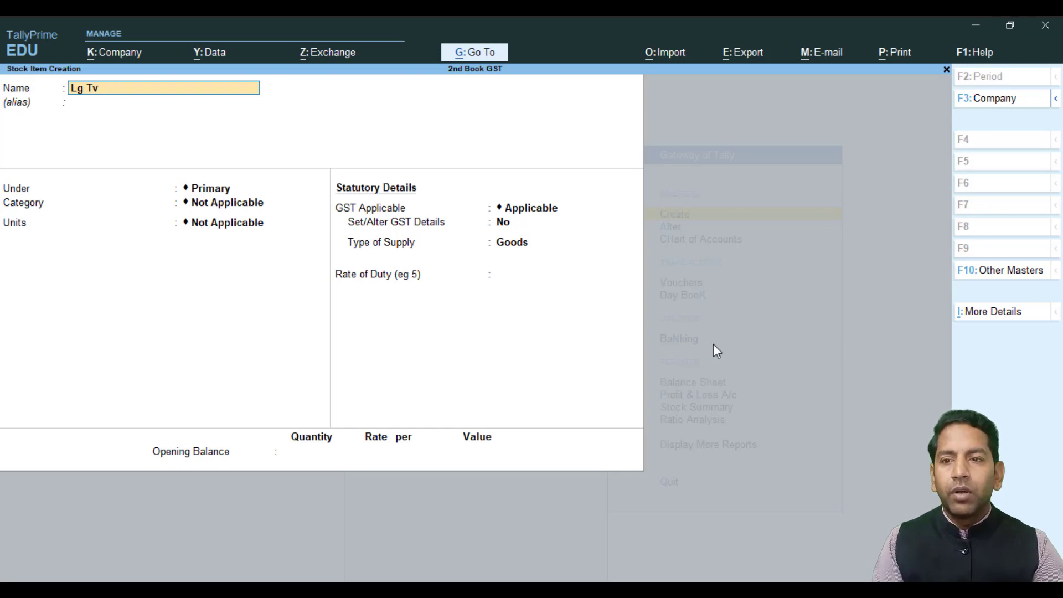
pyautogui.write('28')
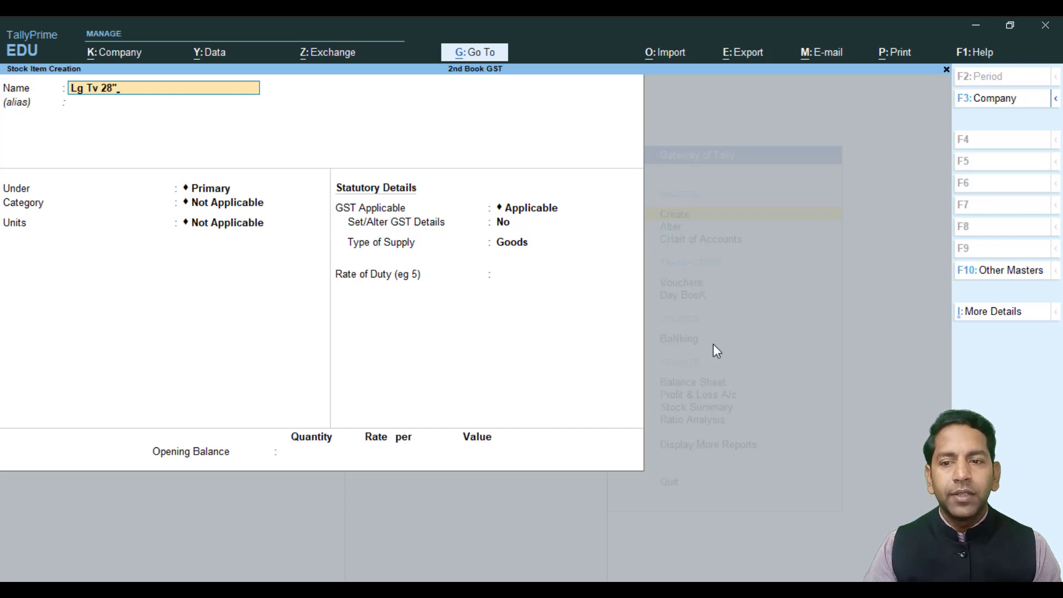
pyautogui.press('Return')
pyautogui.press('Return')
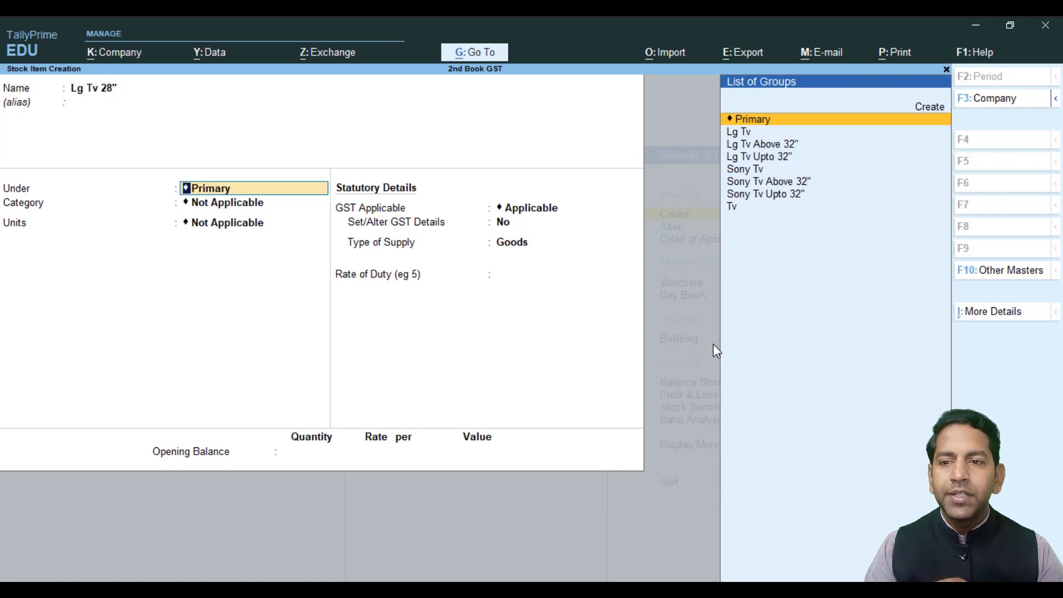
# Step: Place the stock item under the group Lg Tv Upto 32", with category 28" and units Nos
pyautogui.press('Down')
pyautogui.press('Down')
pyautogui.press('Up')
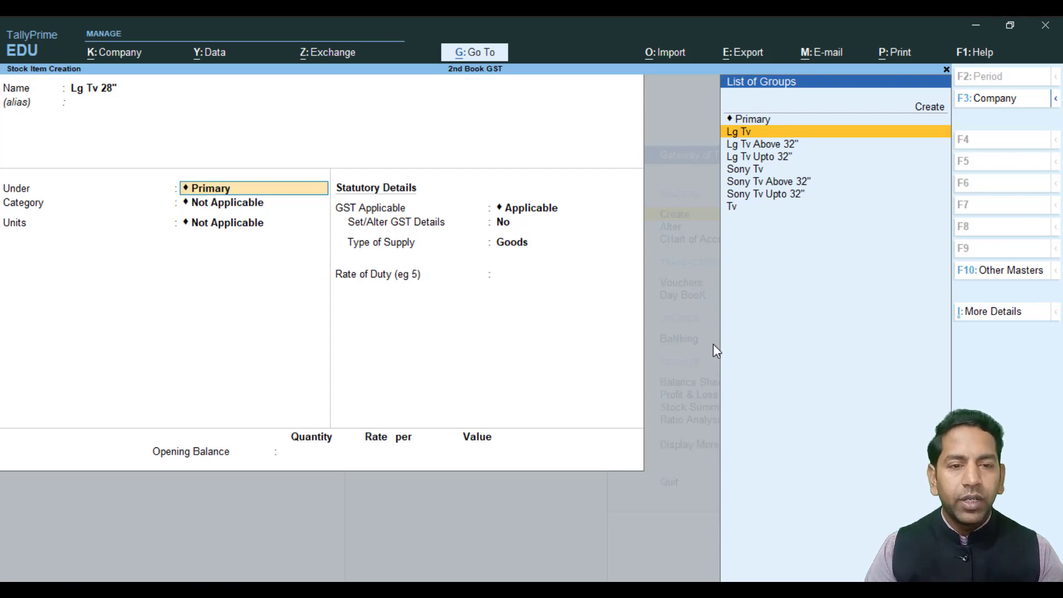
pyautogui.press('Down')
pyautogui.press('Down')
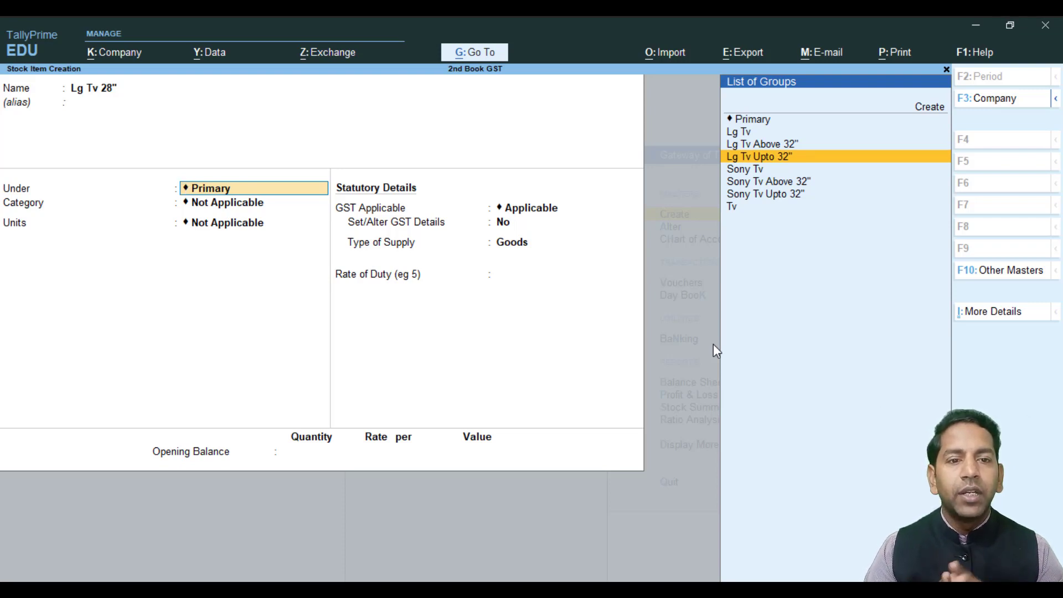
pyautogui.press('Return')
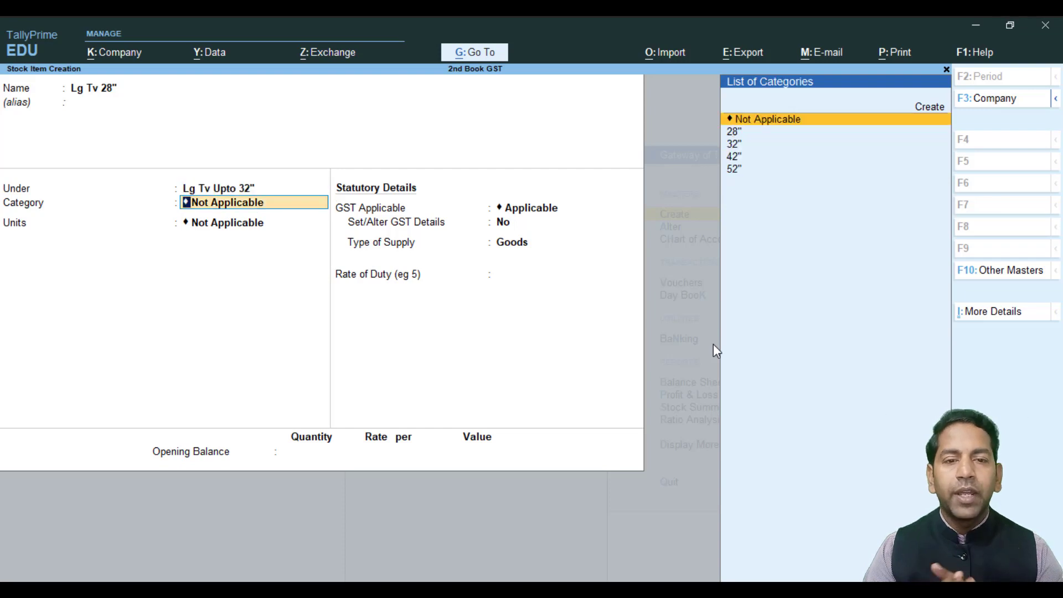
pyautogui.press('Down')
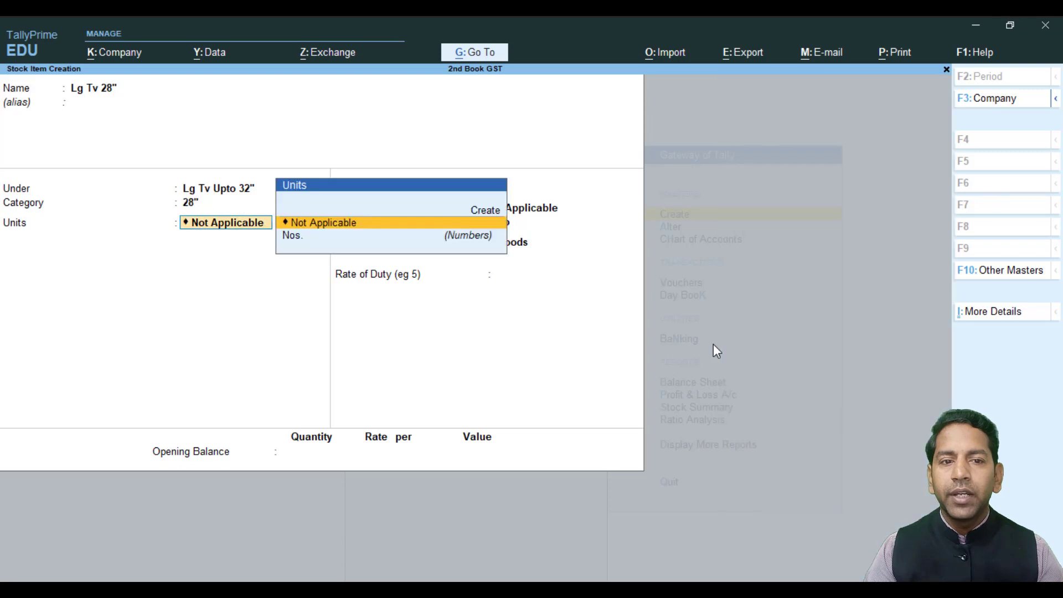
pyautogui.press('Return')
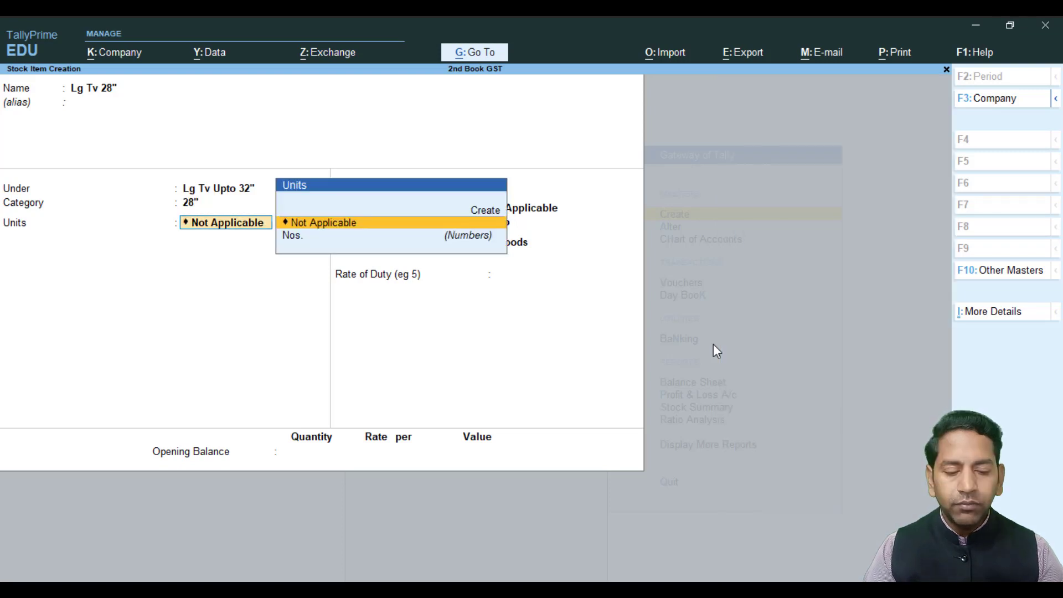
pyautogui.press('Down')
pyautogui.press('Return')
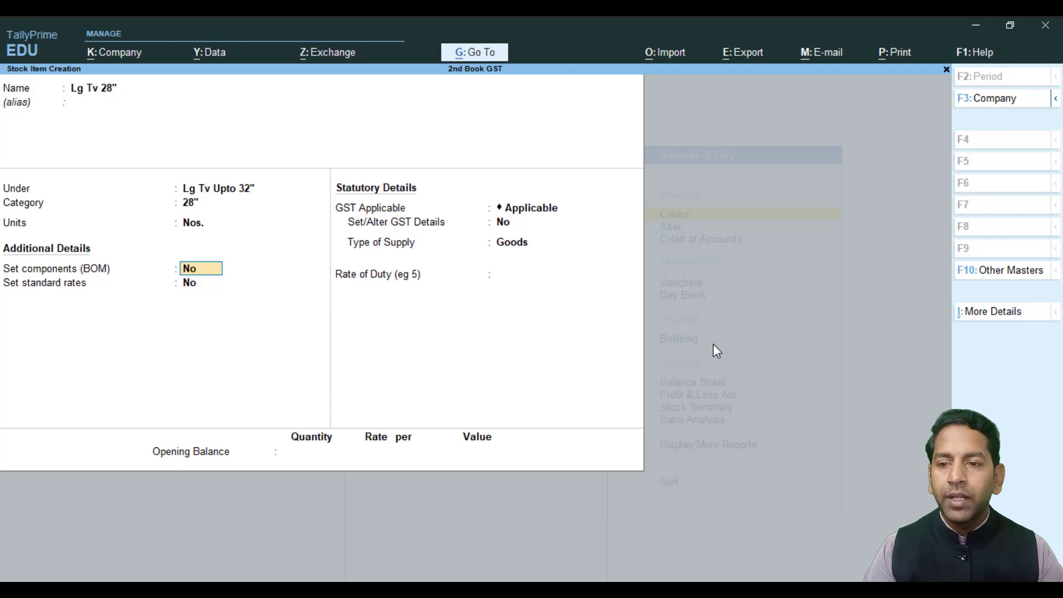
# Step: Keep components, standard rates and item-level GST details at No, with GST Applicable and Goods as the supply type
pyautogui.press('Return')
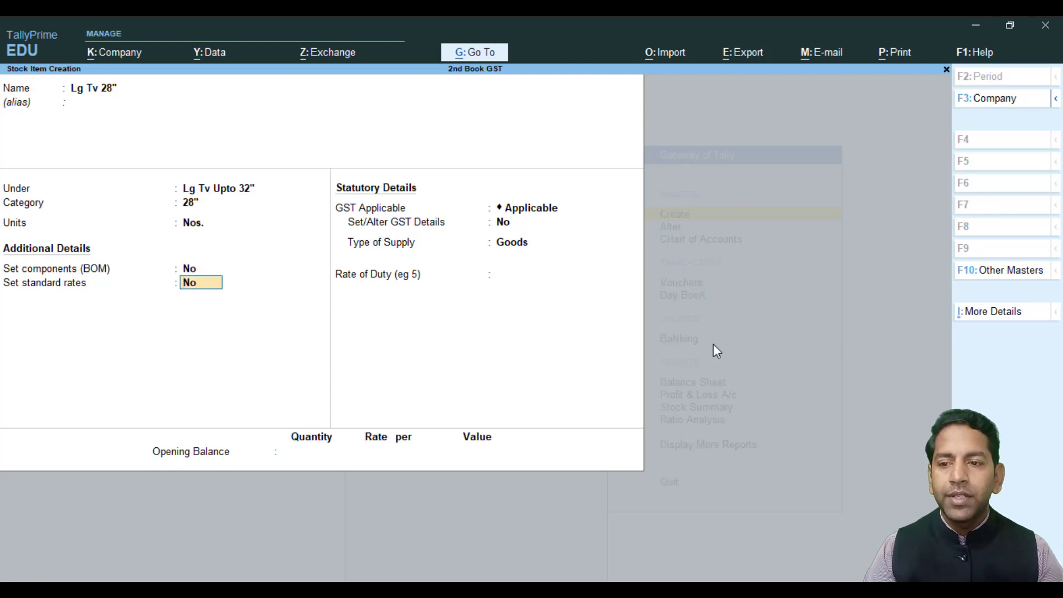
pyautogui.press('Return')
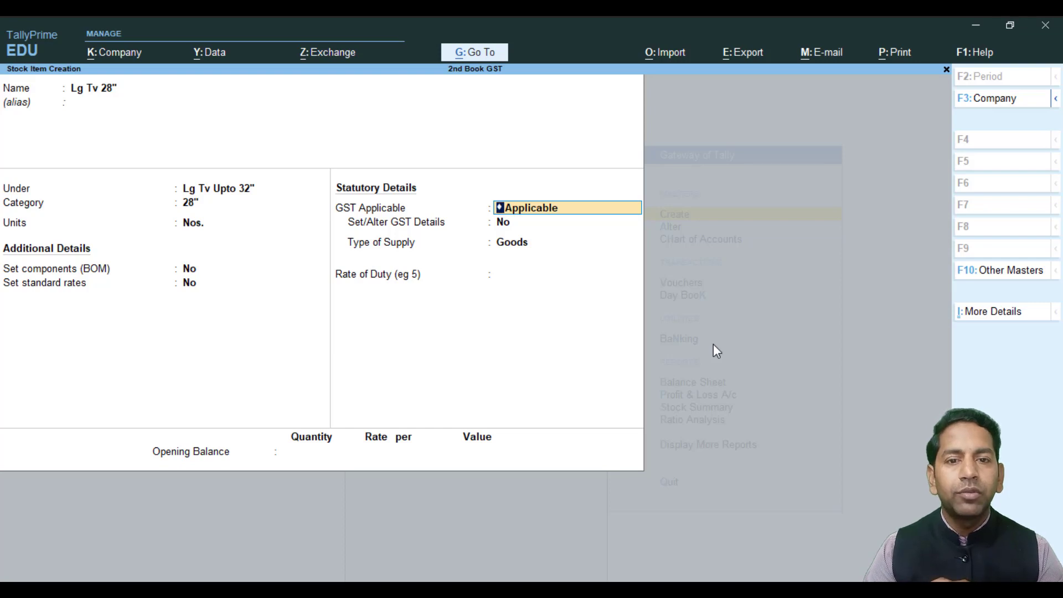
pyautogui.press('Return')
pyautogui.press('Return')
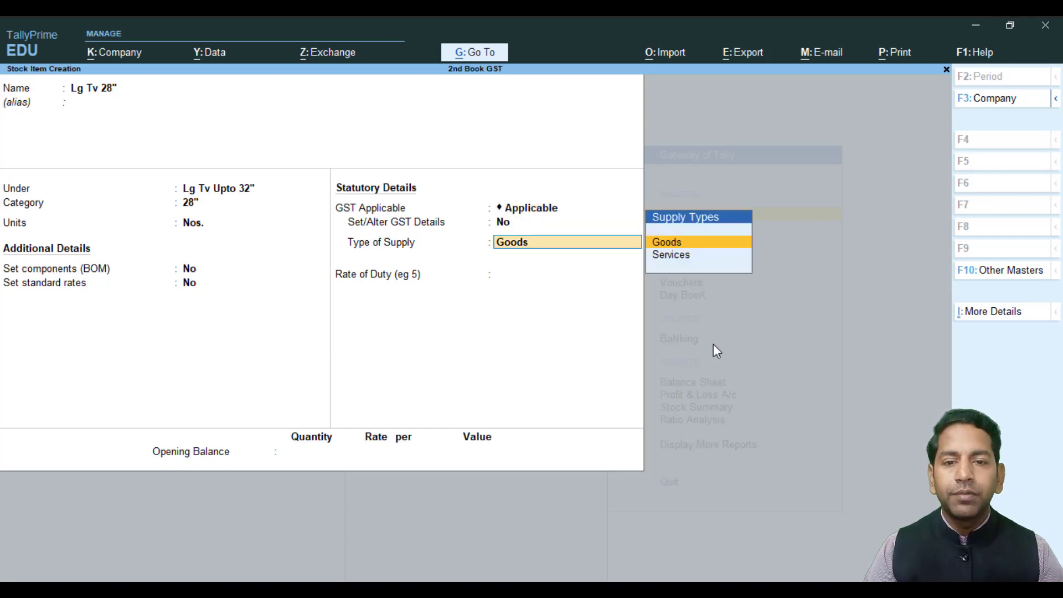
pyautogui.press('Return')
pyautogui.press('Return')
pyautogui.press('Return')
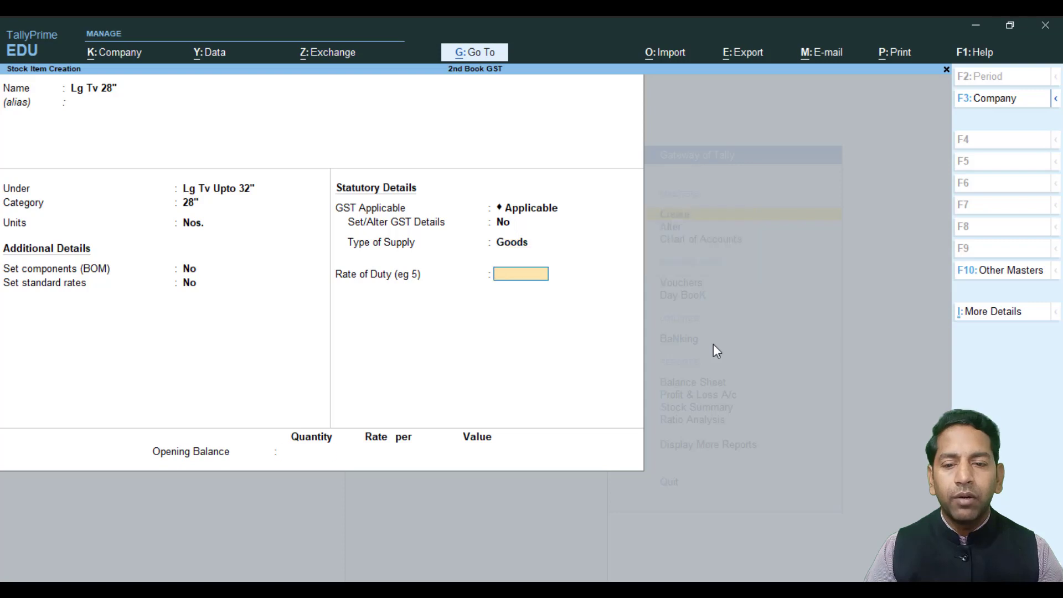
# Step: Save the Lg Tv 28" stock item and start another one named Lg Tv 32" with no alias
pyautogui.press('Return')
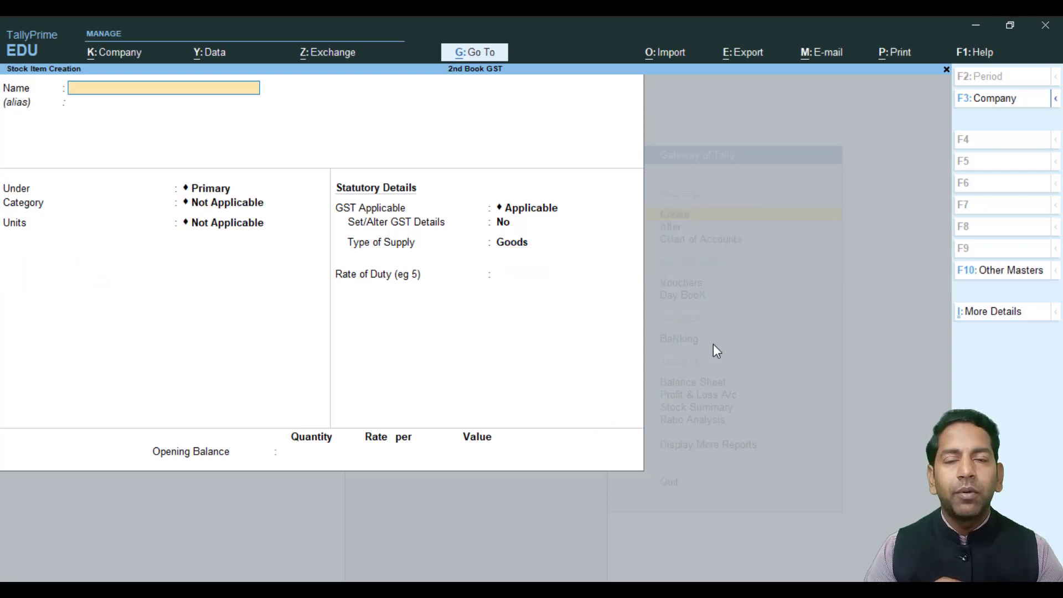
pyautogui.write('Lg Tv 2E')
pyautogui.press('BackSpace')
pyautogui.press('BackSpace')
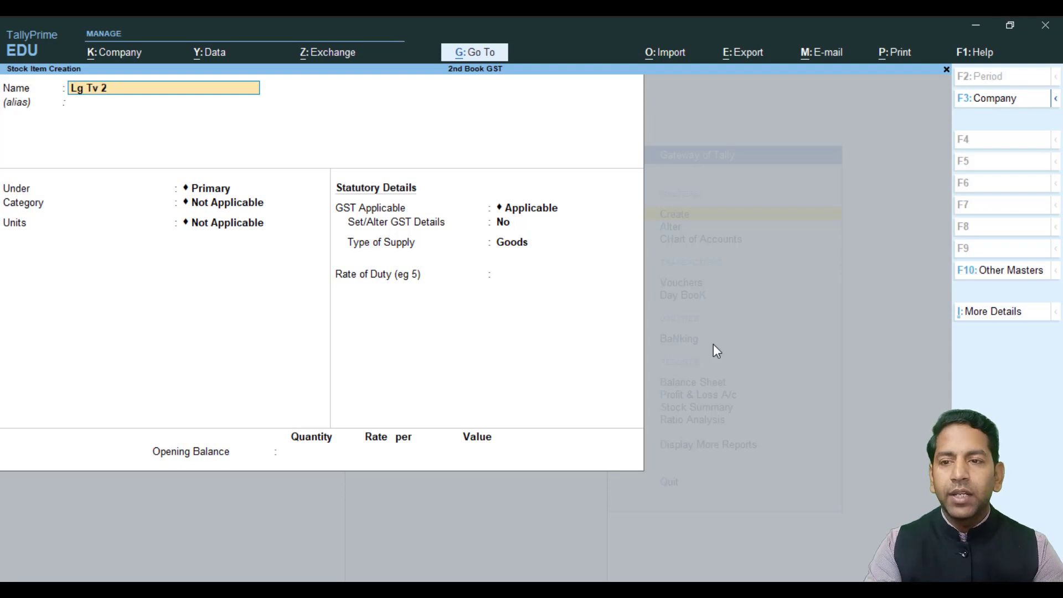
pyautogui.write('32')
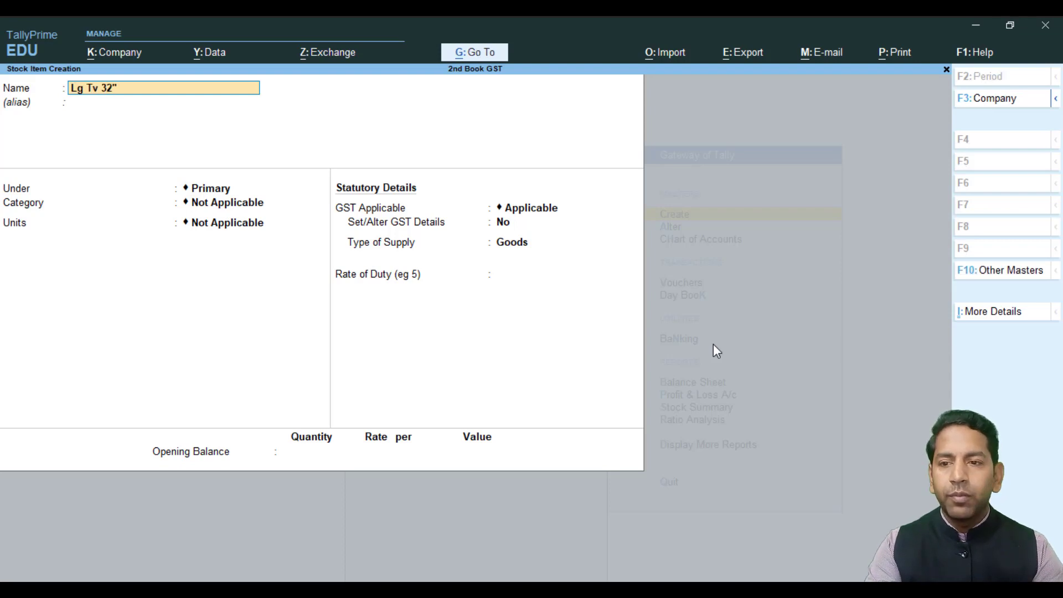
pyautogui.press('Return')
pyautogui.press('Return')
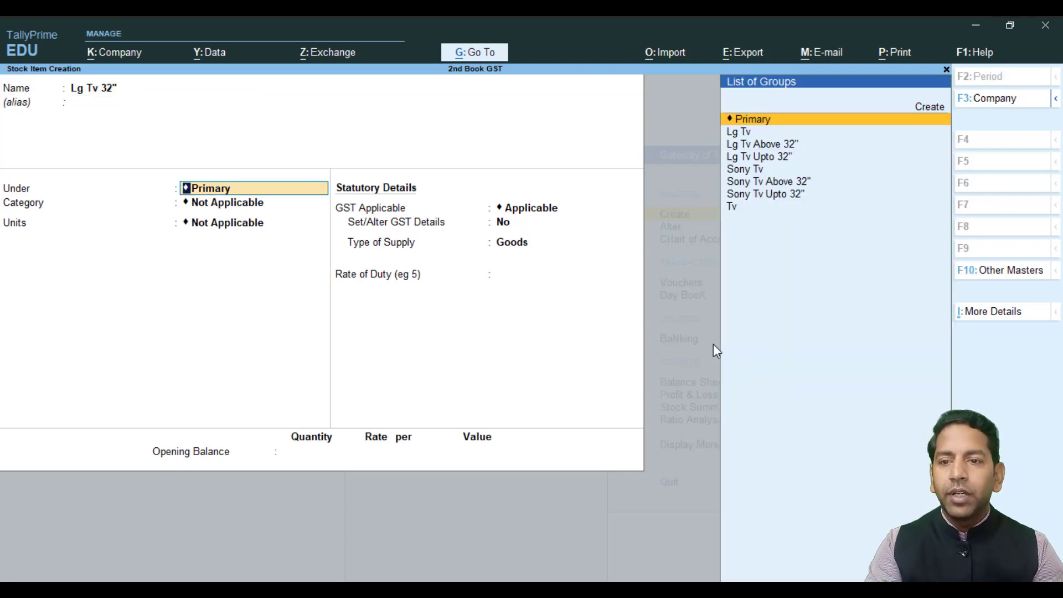
pyautogui.press('BackSpace')
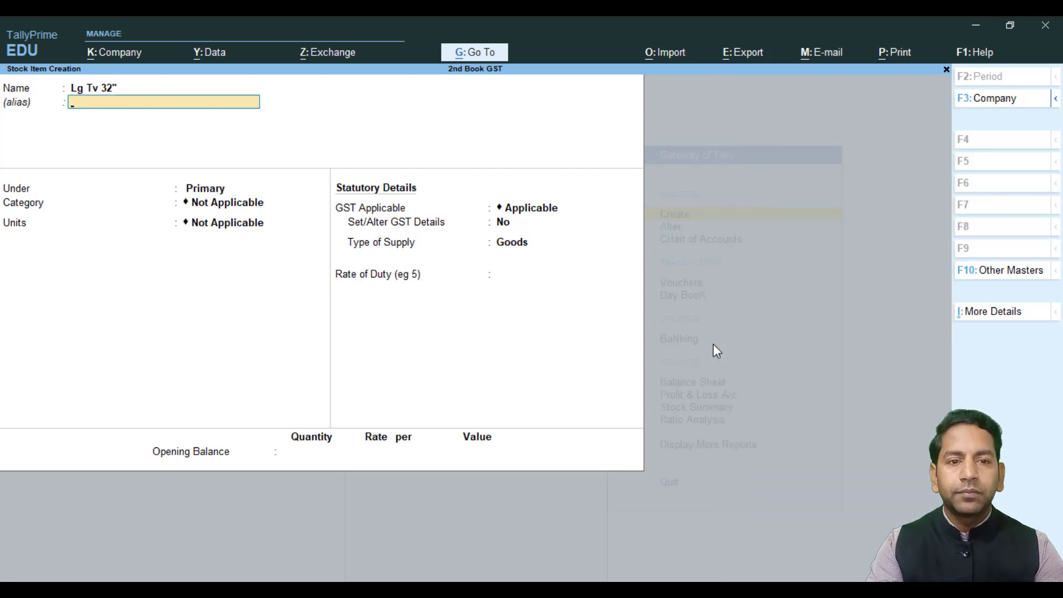
pyautogui.press('Return')
# Step: Place Lg Tv 32" under the group Lg Tv Upto 32", with category 32" and units Nos., and save it
pyautogui.press('Down')
pyautogui.press('Down')
pyautogui.press('Down')
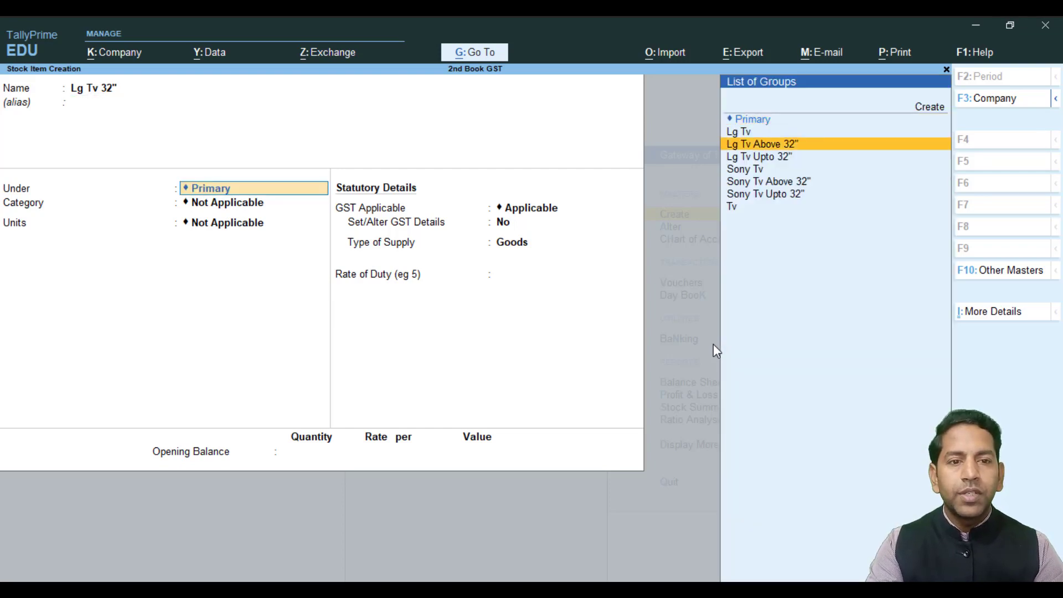
pyautogui.press('Return')
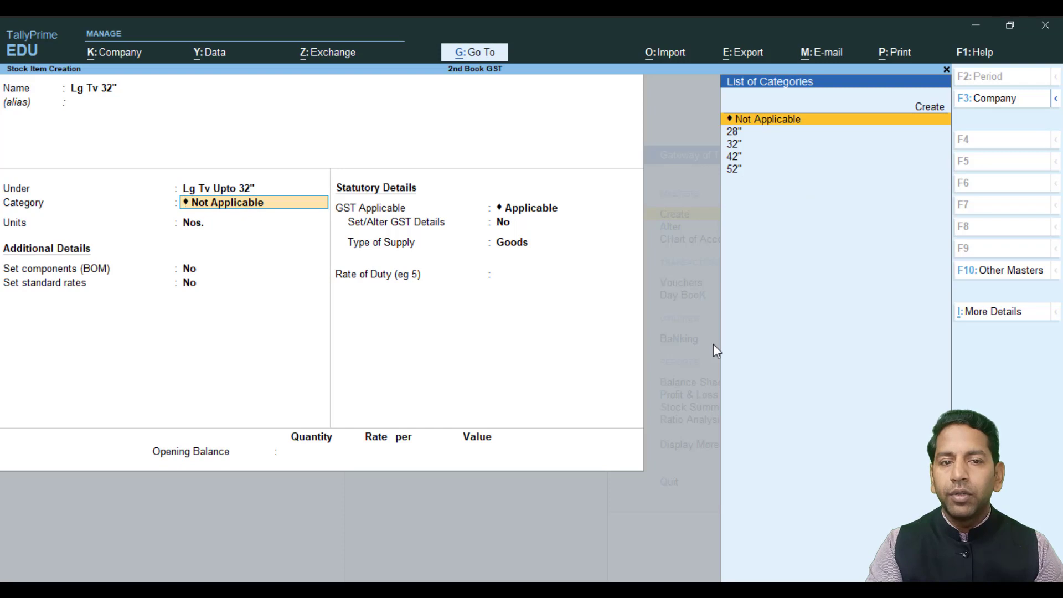
pyautogui.press('Down')
pyautogui.press('Down')
pyautogui.press('Return')
pyautogui.press('Return')
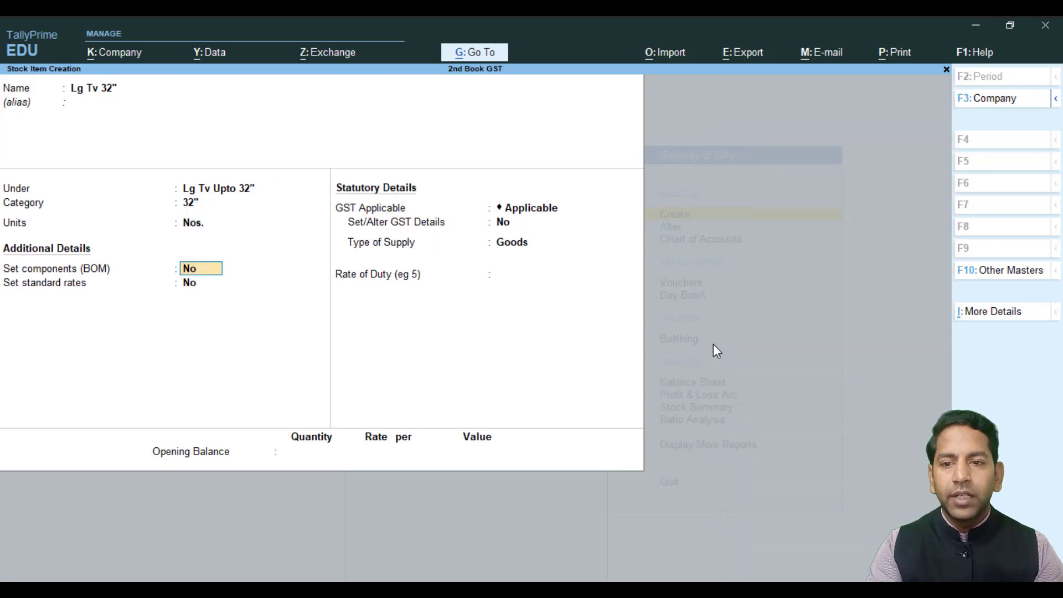
pyautogui.hotkey('ctrl', 'a')
# Step: Start a new stock item named Lg Tv 42" with no alias
pyautogui.write('Lg Tv 32"')
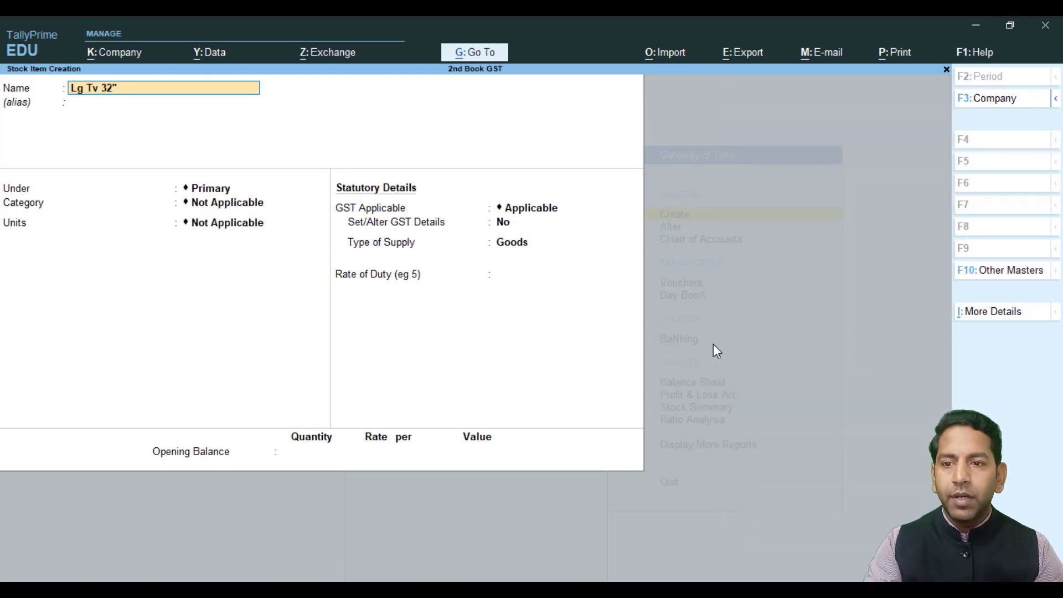
pyautogui.press('BackSpace')
pyautogui.press('BackSpace')
pyautogui.press('BackSpace')
pyautogui.write('42')
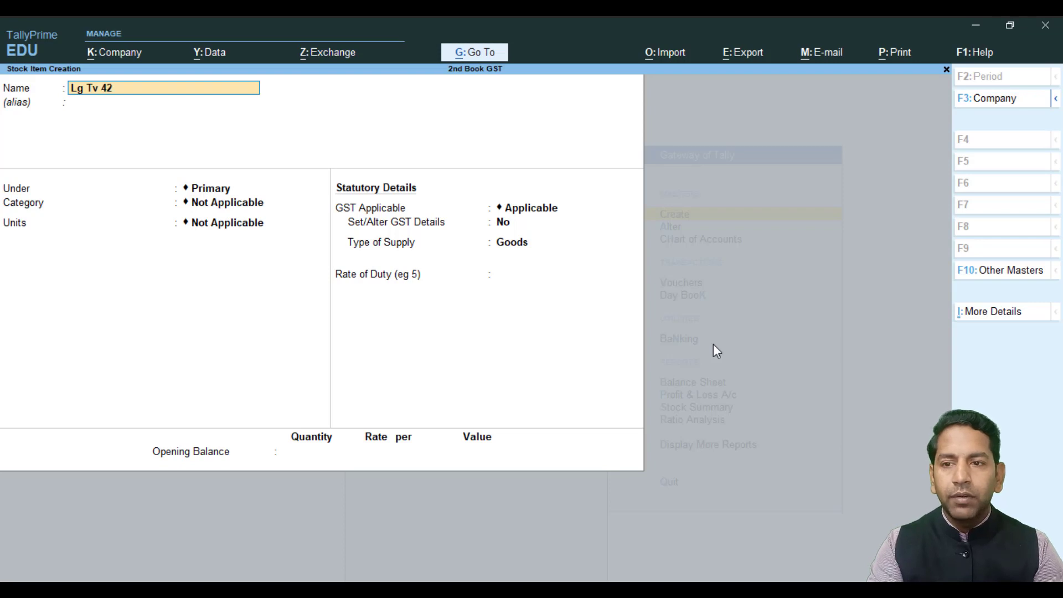
pyautogui.press('Return')
pyautogui.press('Return')
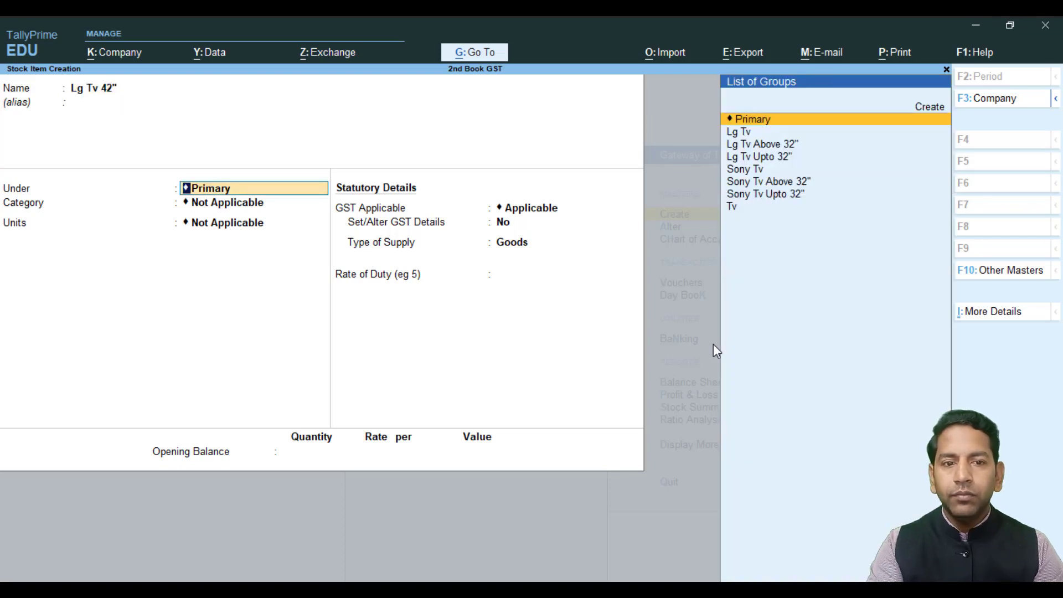
# Step: Place Lg Tv 42" under the group Lg Tv Above 32", with category 42" and units Nos., and save it
pyautogui.press('Down')
pyautogui.press('Down')
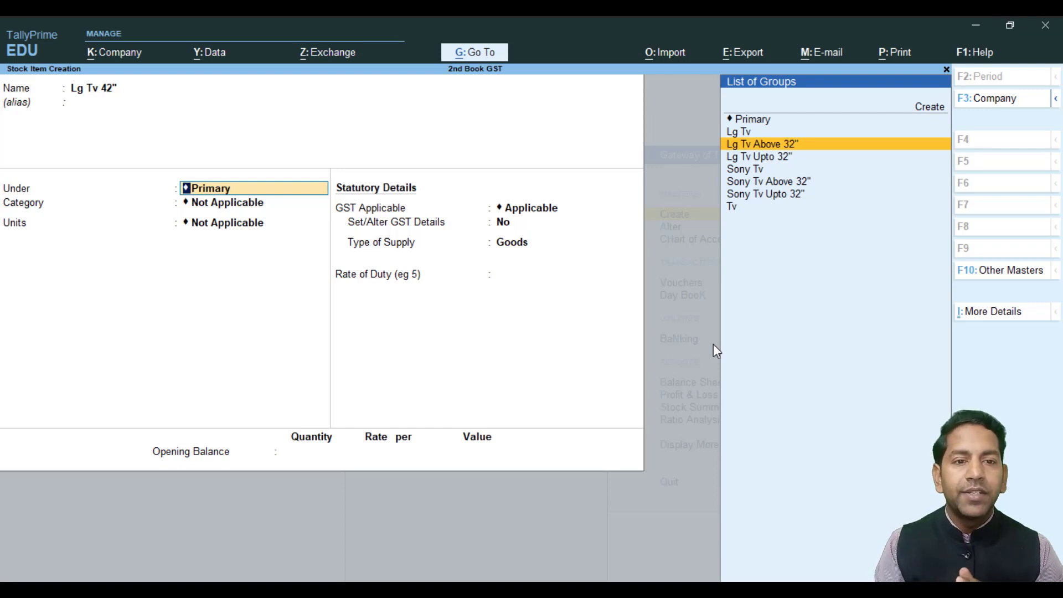
pyautogui.press('Return')
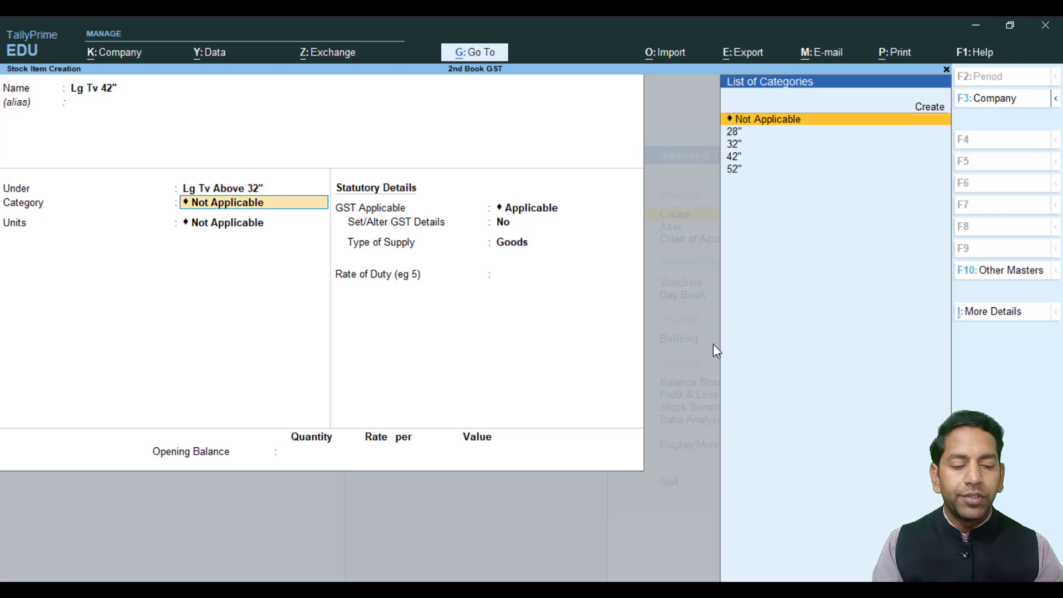
pyautogui.press('Down')
pyautogui.press('Down')
pyautogui.press('Down')
pyautogui.press('Return')
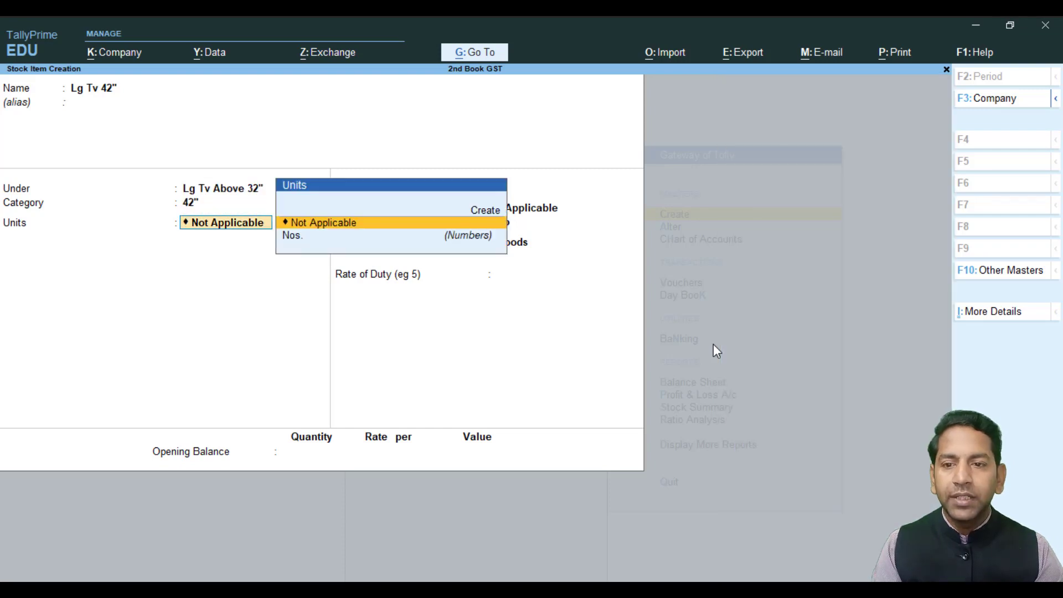
pyautogui.press('Down')
pyautogui.press('Return')
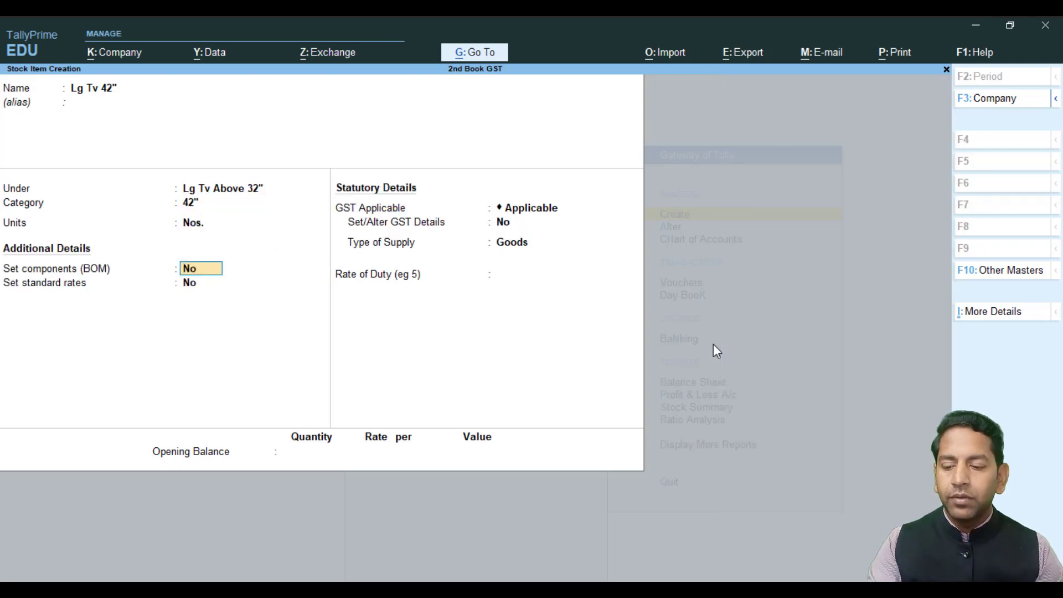
pyautogui.hotkey('ctrl', 'a')
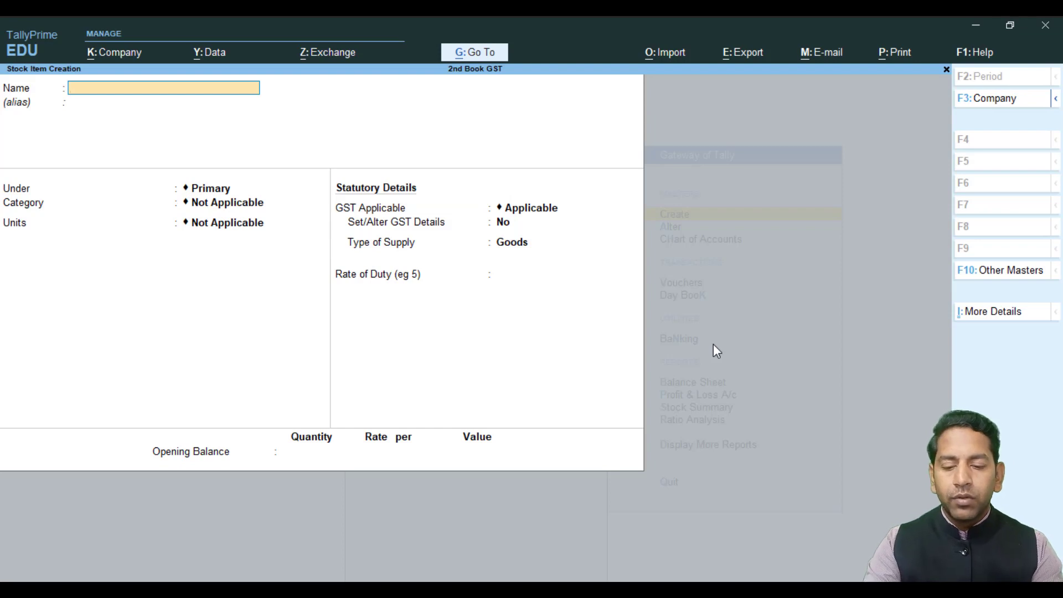
# Step: Start a new stock item named Sony Tv 28" with no alias
pyautogui.write('Son')
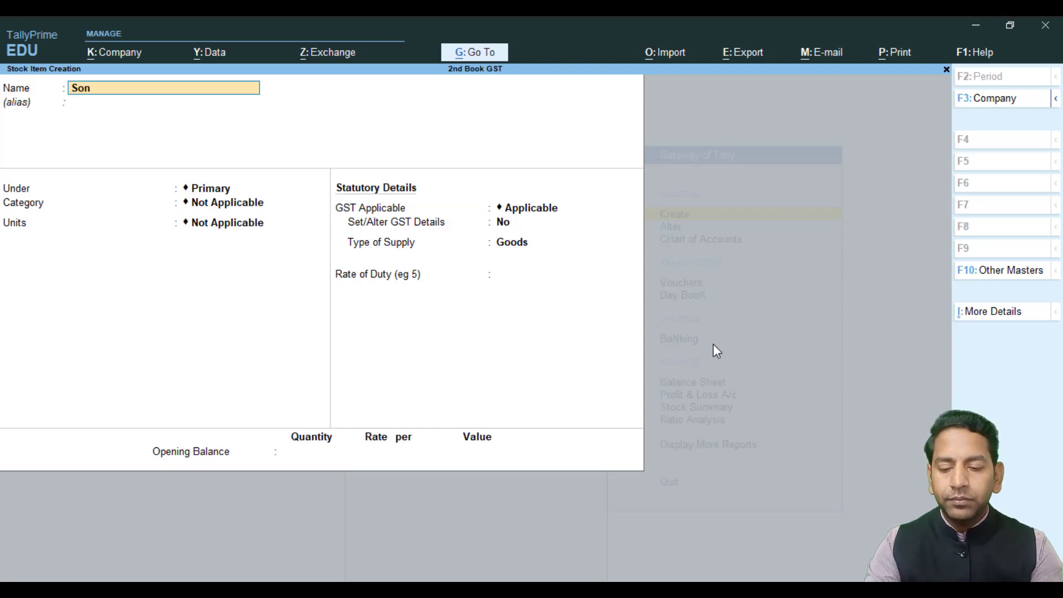
pyautogui.write('y Tv')
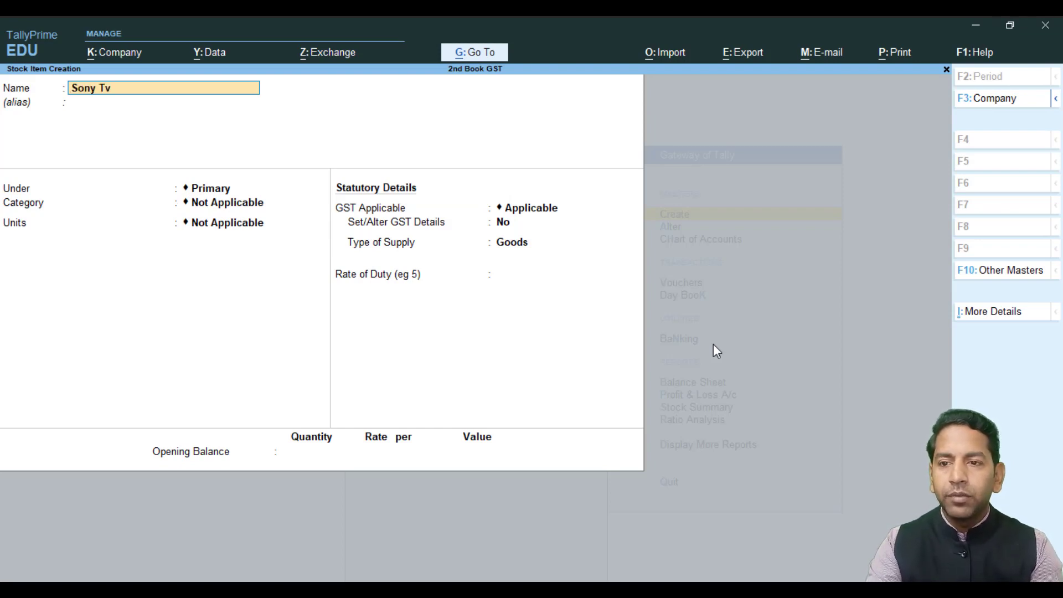
pyautogui.write(' 28')
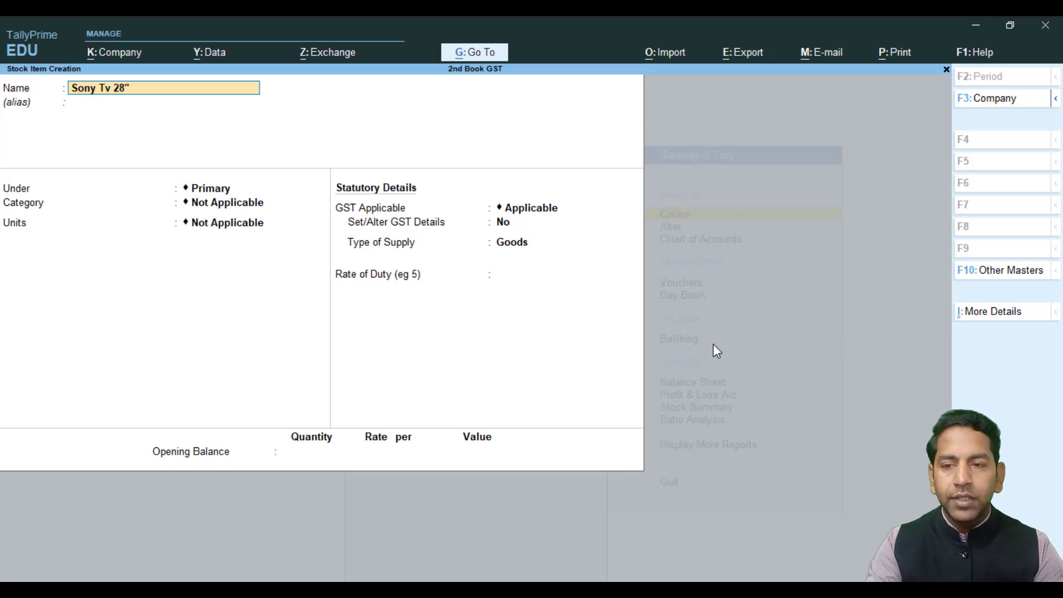
pyautogui.press('Return')
# Step: Place the Sony Tv 28" stock item under the group Sony Tv Upto 32"
pyautogui.press('Down')
pyautogui.press('Down')
pyautogui.press('Down')
pyautogui.press('Down')
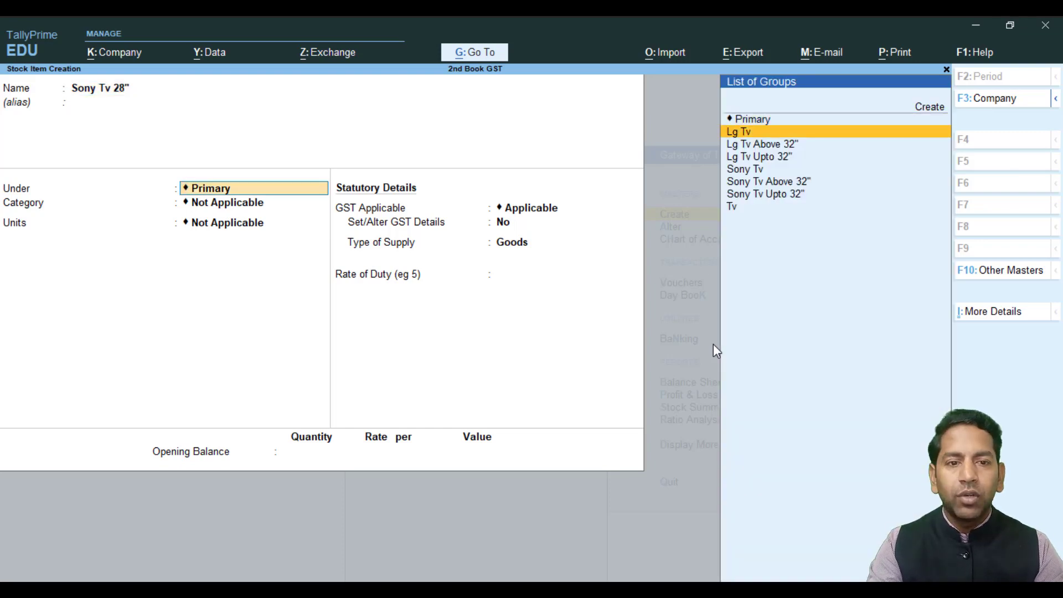
pyautogui.press('Down')
pyautogui.press('Down')
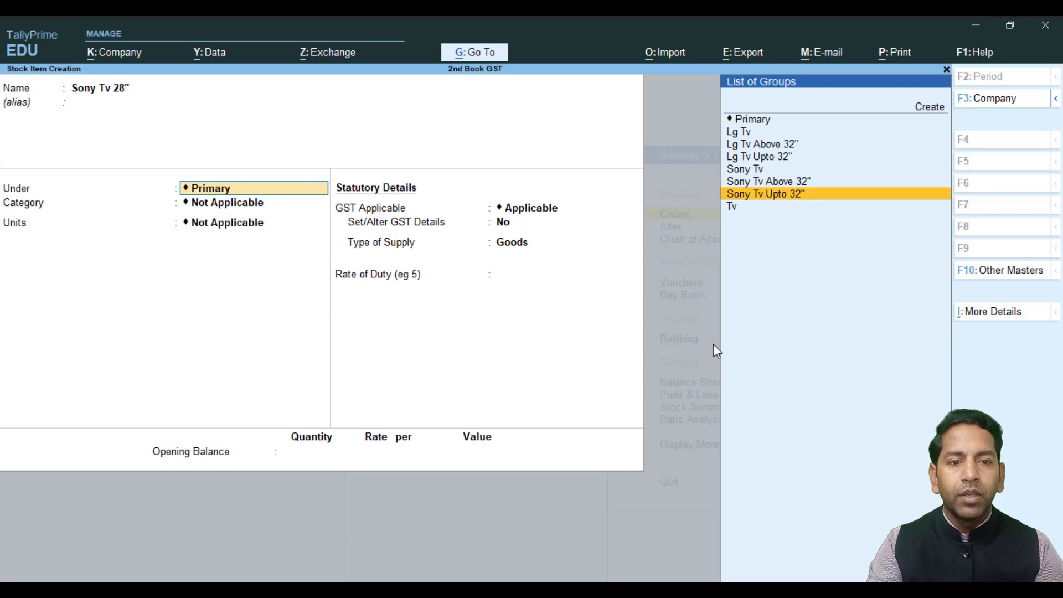
pyautogui.press('Return')
# Step: Assign category 28" and units Nos. to the Sony Tv 28" stock item and save it
pyautogui.press('Down')
pyautogui.press('Down')
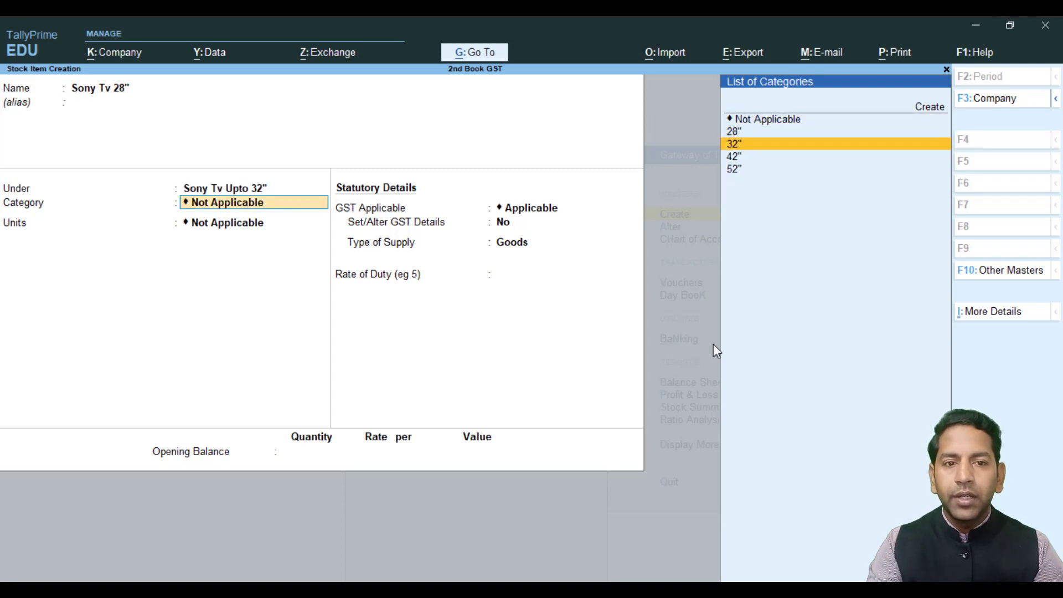
pyautogui.press('Up')
pyautogui.press('Return')
pyautogui.press('Down')
pyautogui.press('Return')
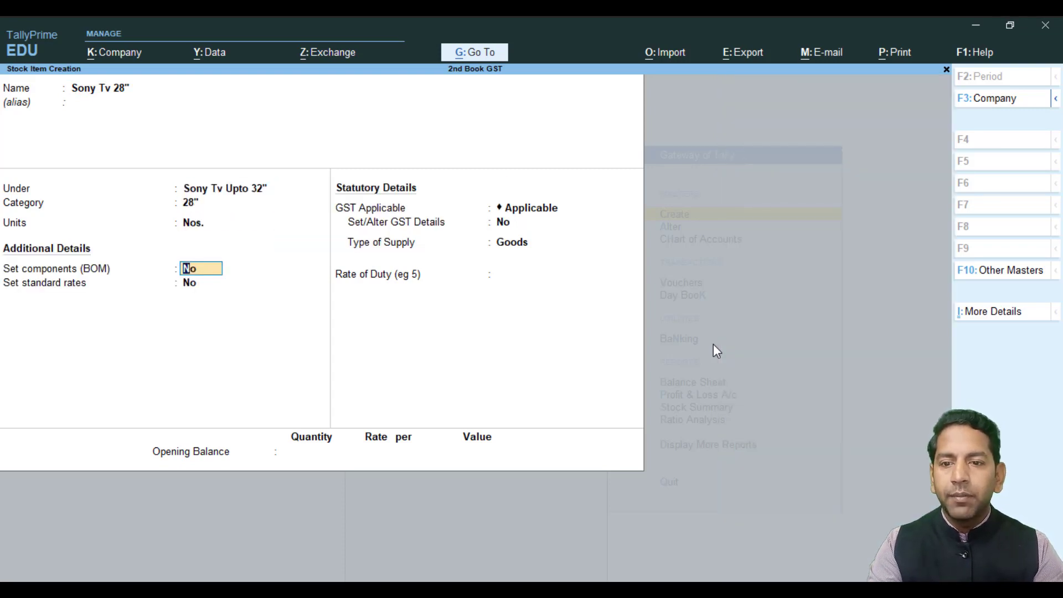
pyautogui.press('ctrl')
pyautogui.hotkey('ctrl', 'a')
# Step: Start a new stock item named Sony Tv 32" with no alias
pyautogui.hotkey('ctrl', 'r')
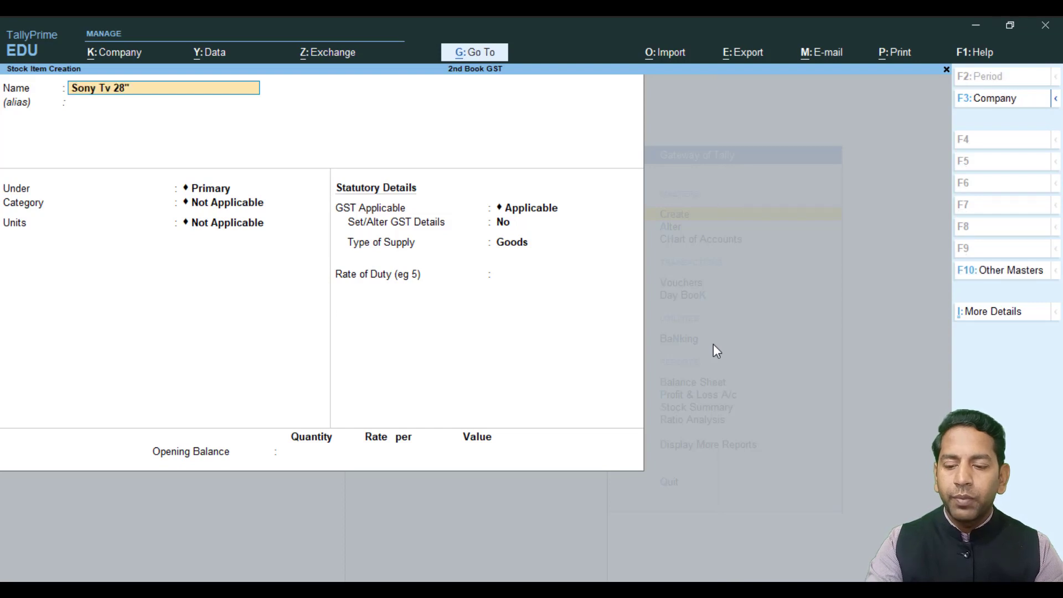
pyautogui.press('BackSpace')
pyautogui.press('BackSpace')
pyautogui.press('BackSpace')
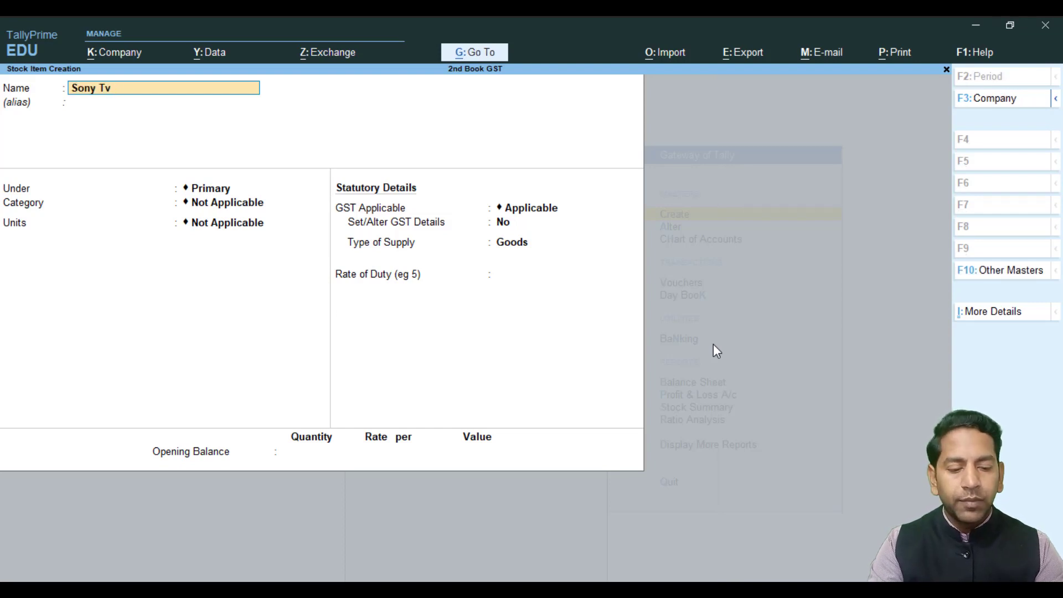
pyautogui.write('32')
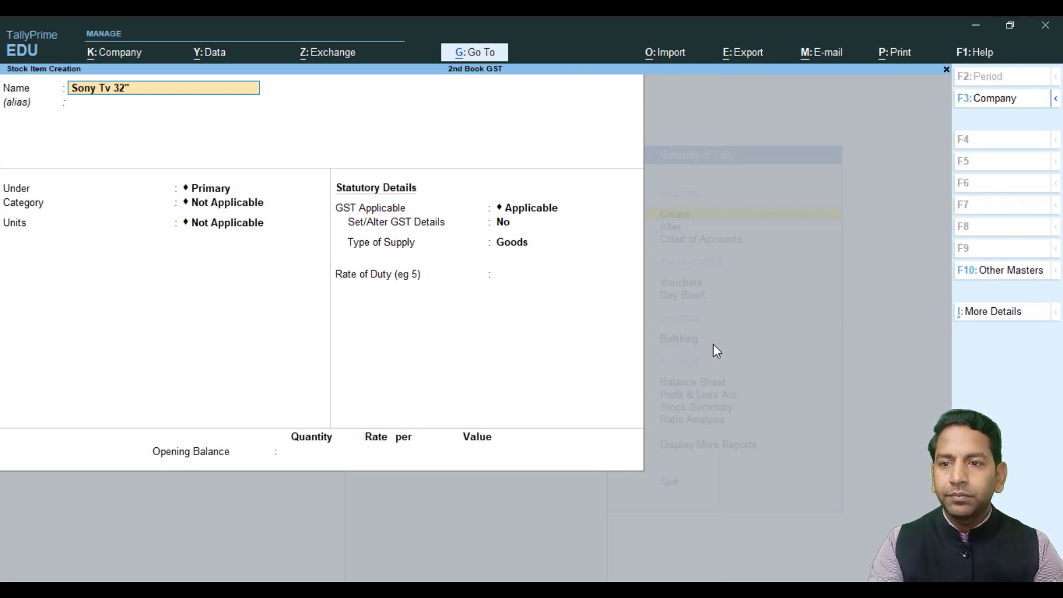
pyautogui.press('Return')
# Step: Place the Sony Tv 32" stock item under the group Sony Tv Upto 32"
pyautogui.press('Down')
pyautogui.press('Down')
pyautogui.press('Down')
pyautogui.press('Down')
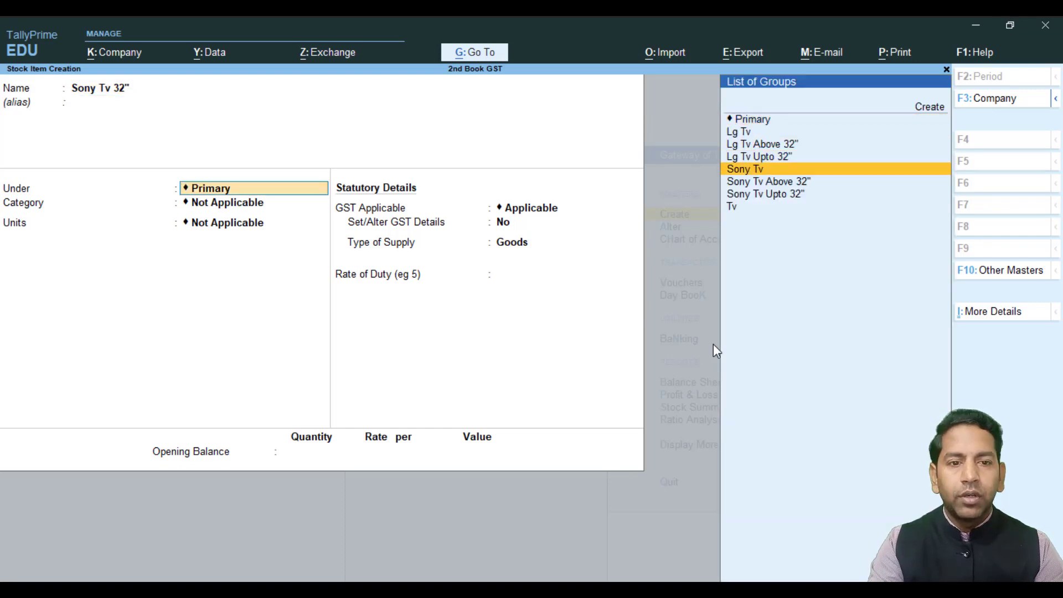
pyautogui.press('Down')
pyautogui.press('Down')
pyautogui.press('Return')
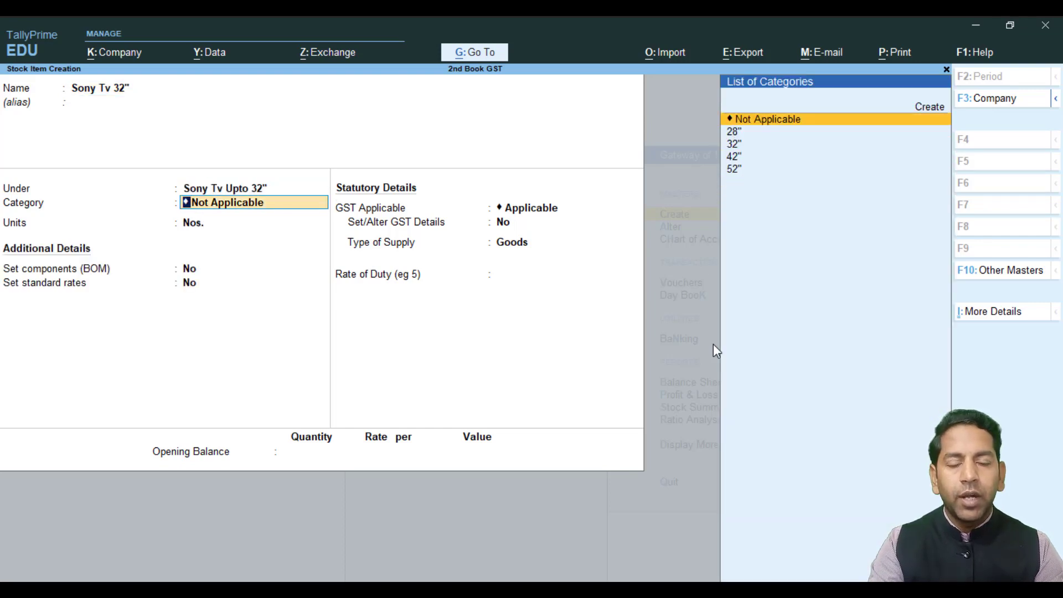
# Step: Assign category 32" and units Nos. to the Sony Tv 32" stock item and save it
pyautogui.press('Down')
pyautogui.press('Down')
pyautogui.press('Return')
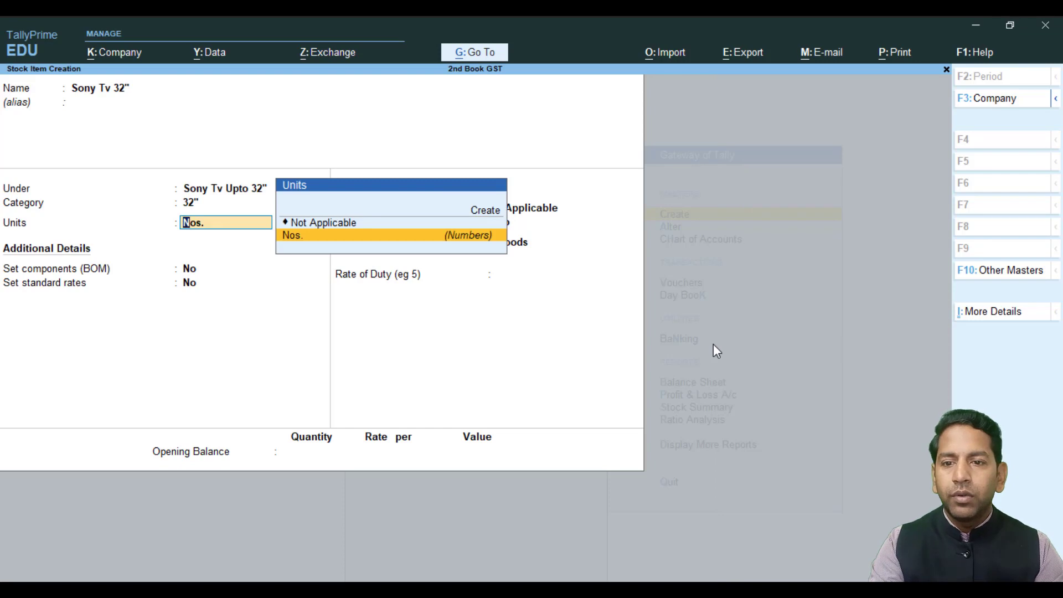
pyautogui.press('Return')
pyautogui.hotkey('ctrl', 'a')
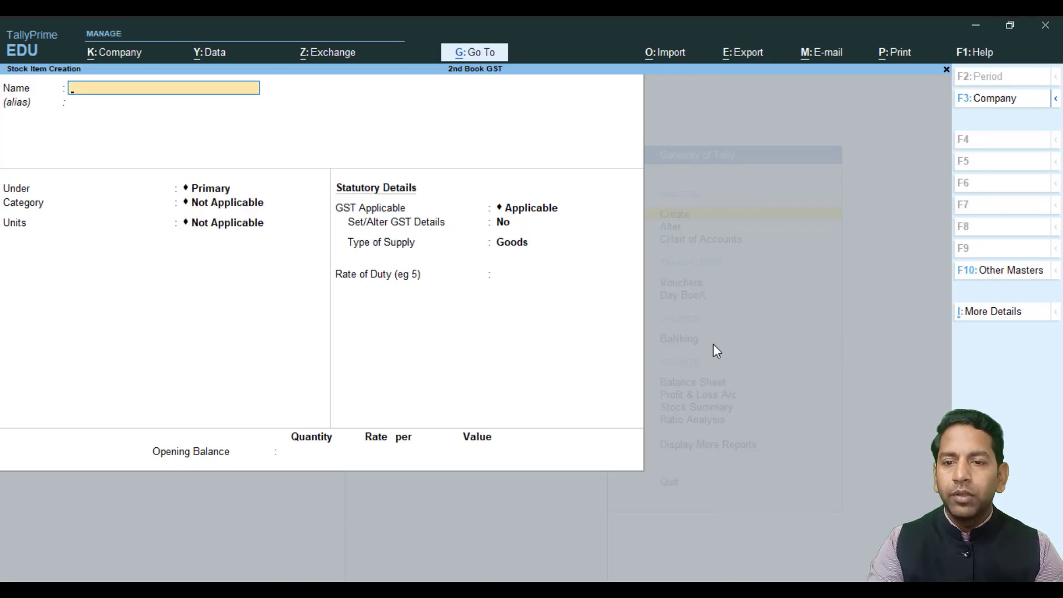
# Step: Start a new stock item named Sony Tv 42" with no alias
pyautogui.write('Sony Tv 32"')
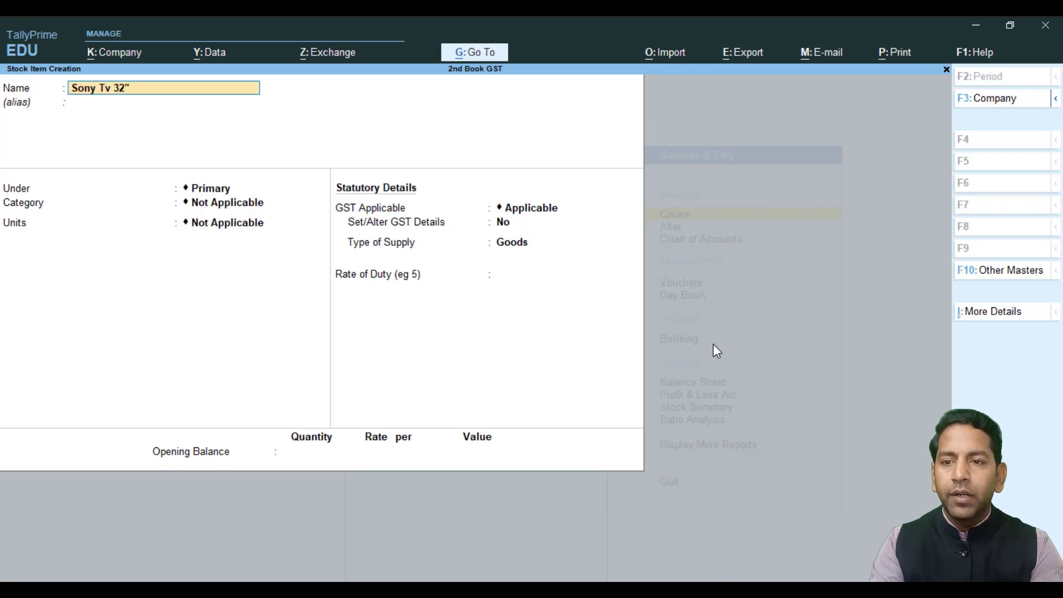
pyautogui.press('BackSpace')
pyautogui.press('BackSpace')
pyautogui.press('BackSpace')
pyautogui.press('BackSpace')
pyautogui.write('42')
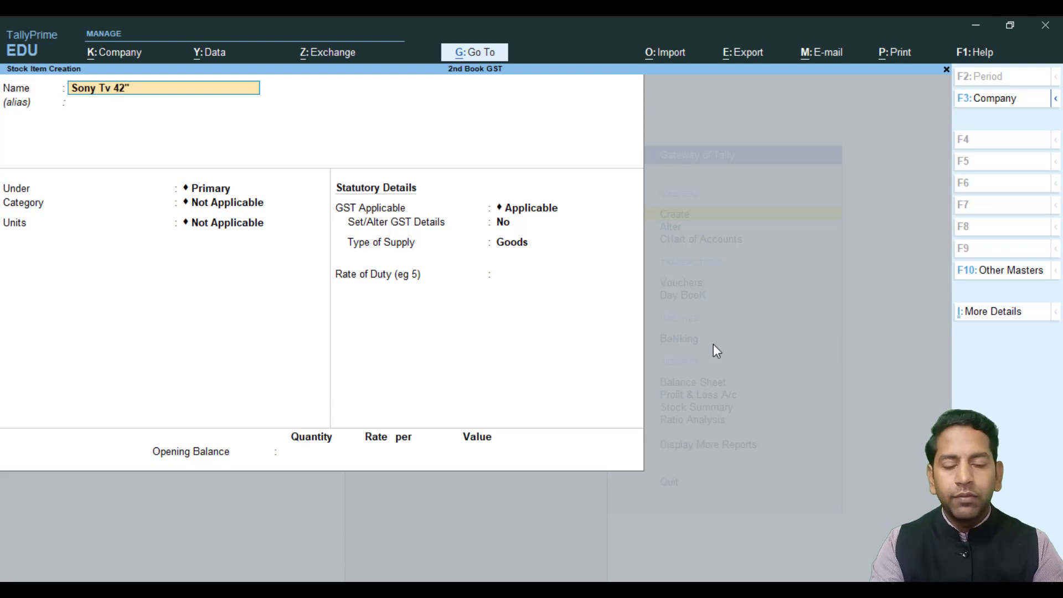
pyautogui.write('"')
pyautogui.press('Return')
# Step: Place the Sony Tv 42" stock item under the group Sony Tv Upto 32"
pyautogui.press('Down')
pyautogui.press('Down')
pyautogui.press('Down')
pyautogui.press('Down')
pyautogui.press('Down')
pyautogui.press('Down')
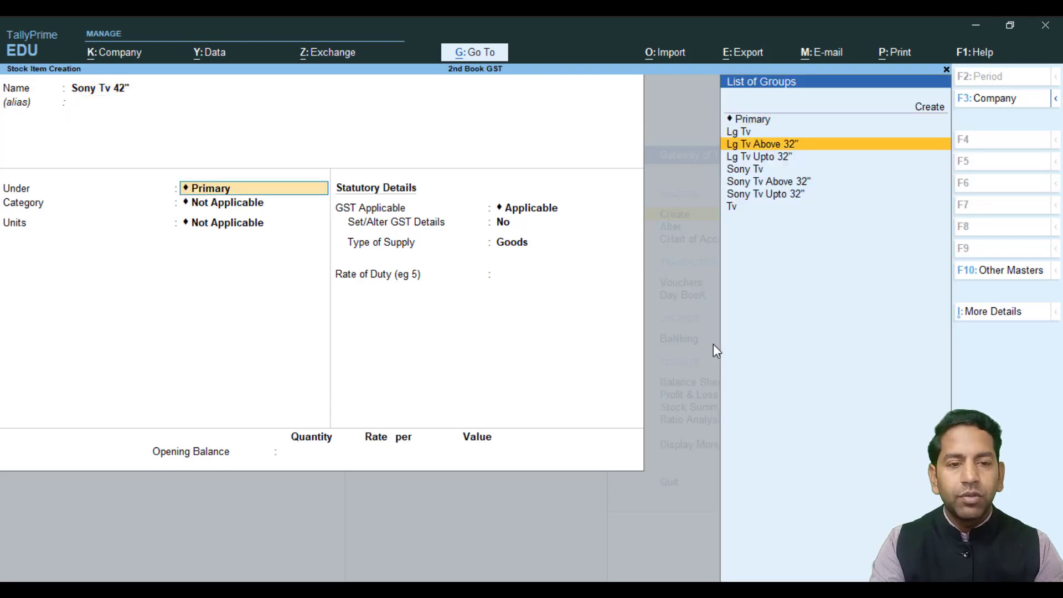
pyautogui.press('Return')
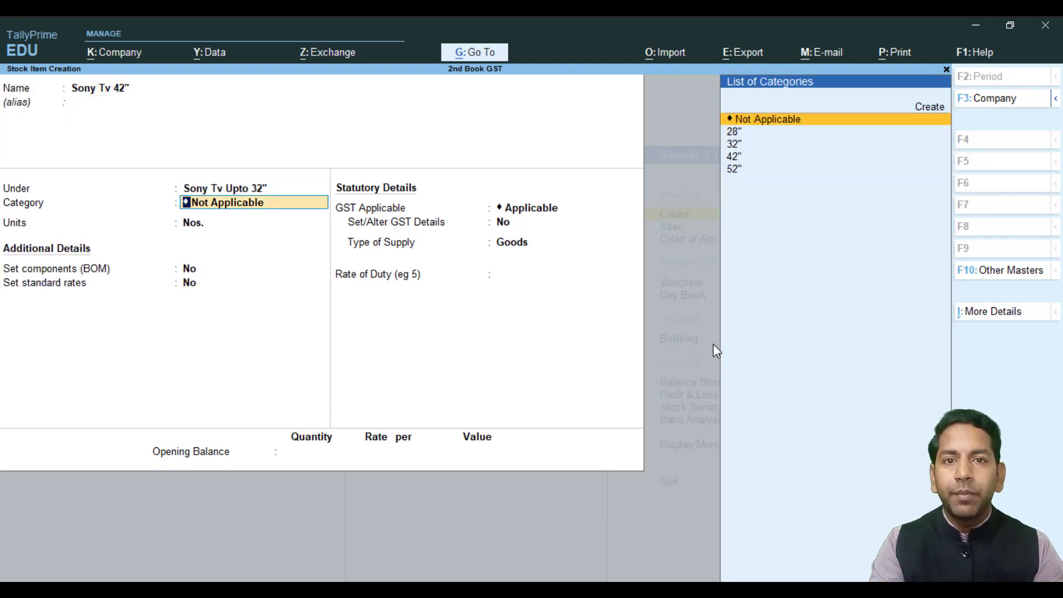
# Step: Assign category 42" and units Nos. to the Sony Tv 42" stock item, save it and leave master creation
pyautogui.press('Down')
pyautogui.press('Down')
pyautogui.press('Down')
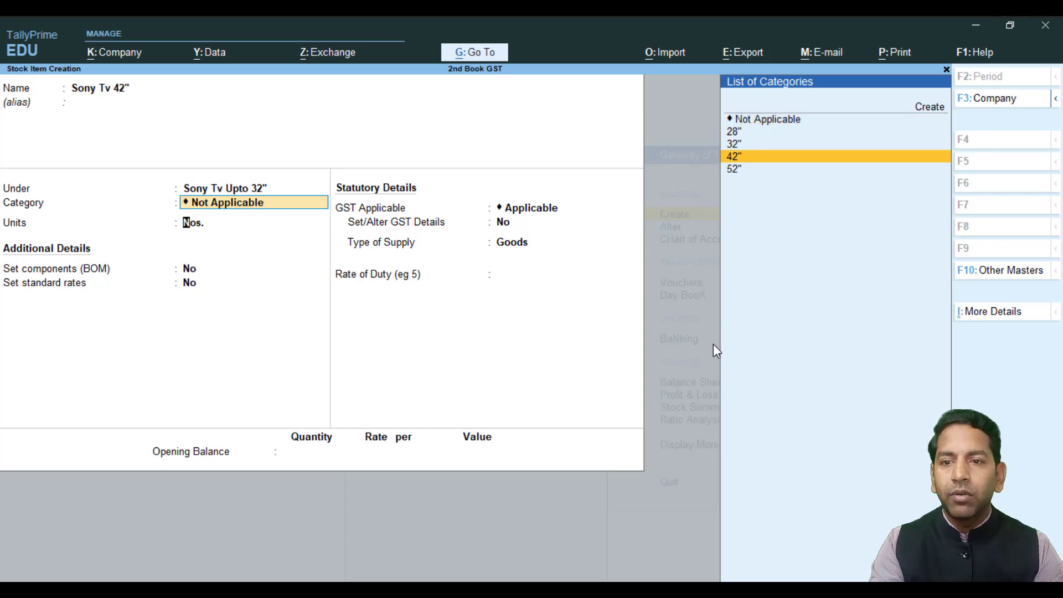
pyautogui.press('Return')
pyautogui.press('Return')
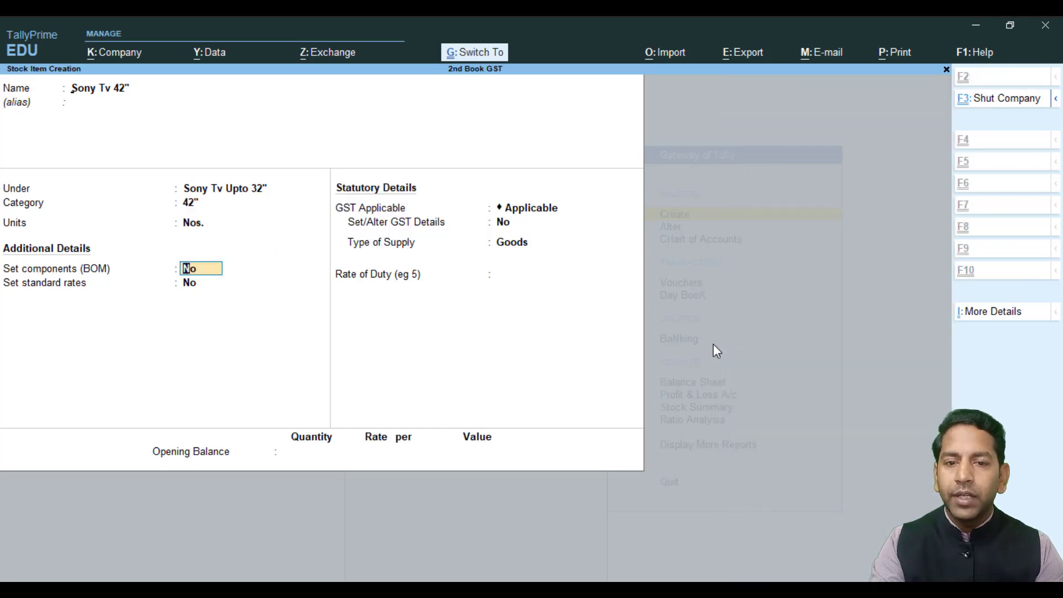
pyautogui.hotkey('ctrl', 'a')
pyautogui.press('Escape')
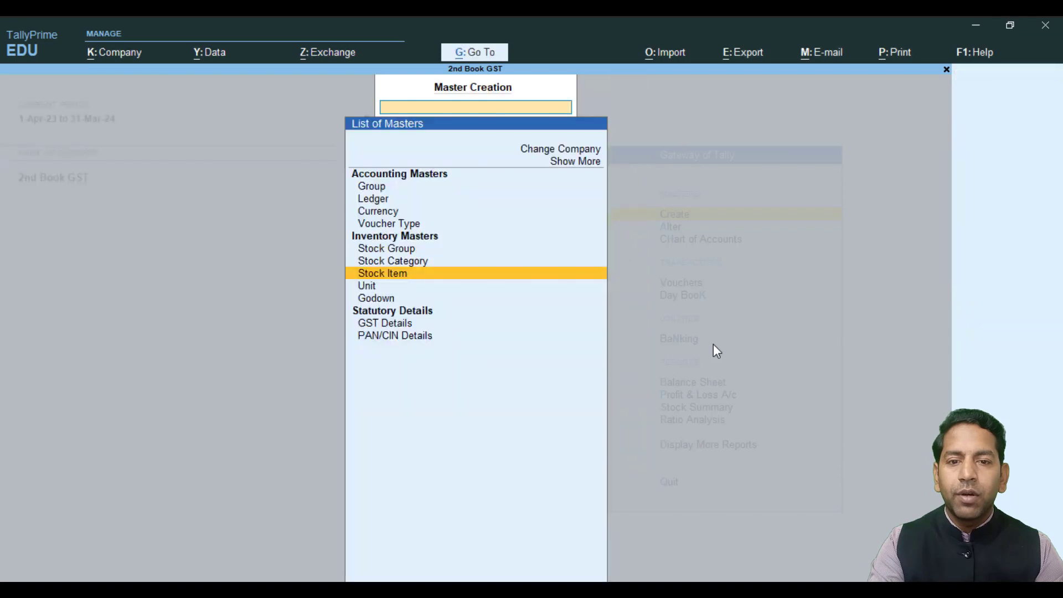
pyautogui.press('Escape')
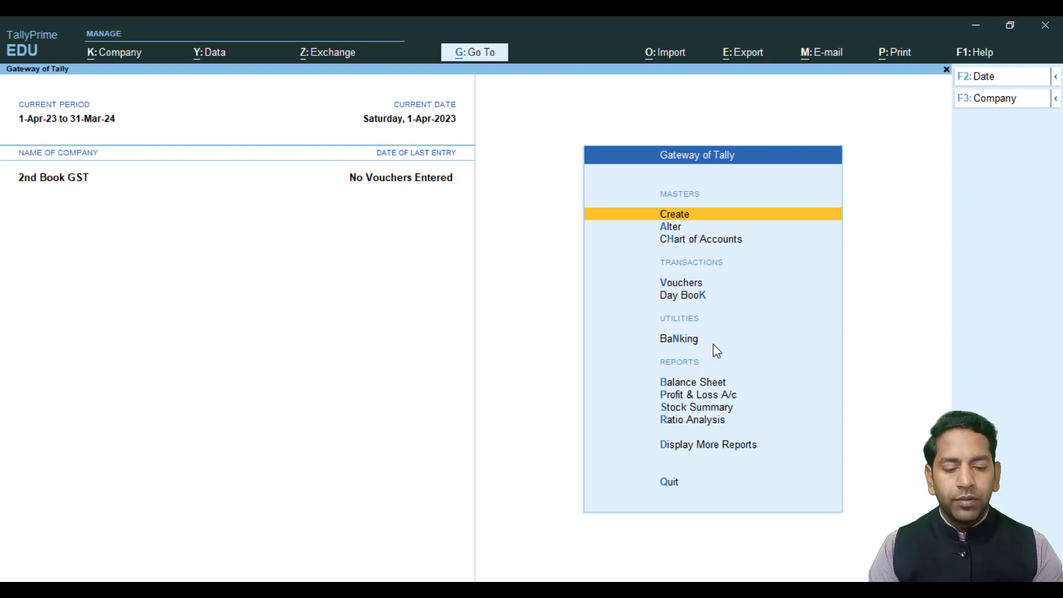
# Step: Start a new purchase voucher
pyautogui.press('Down')
pyautogui.press('Down')
pyautogui.press('Down')
pyautogui.press('Return')
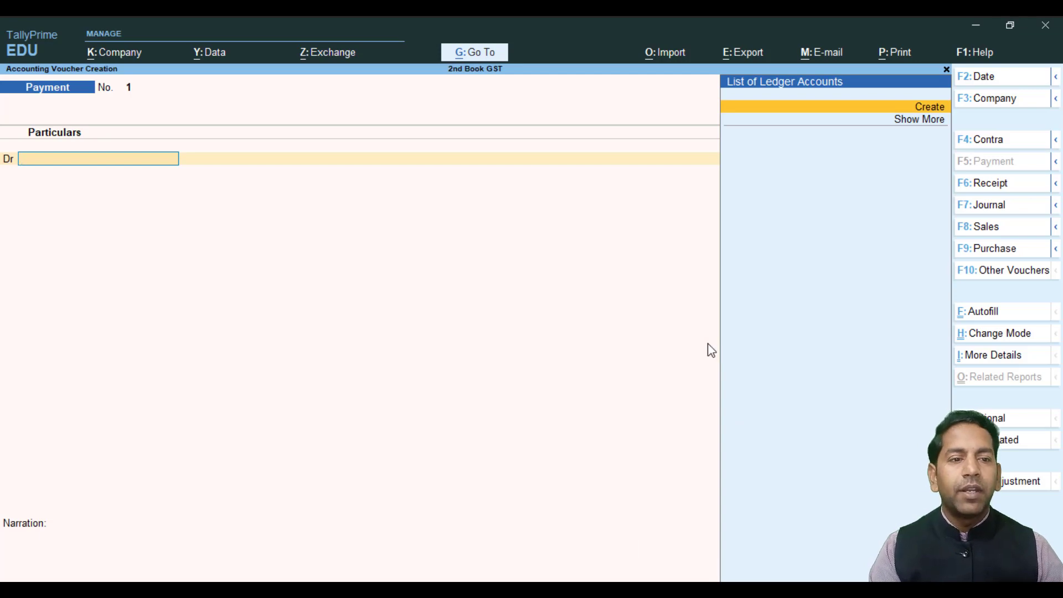
pyautogui.click(1000, 255)
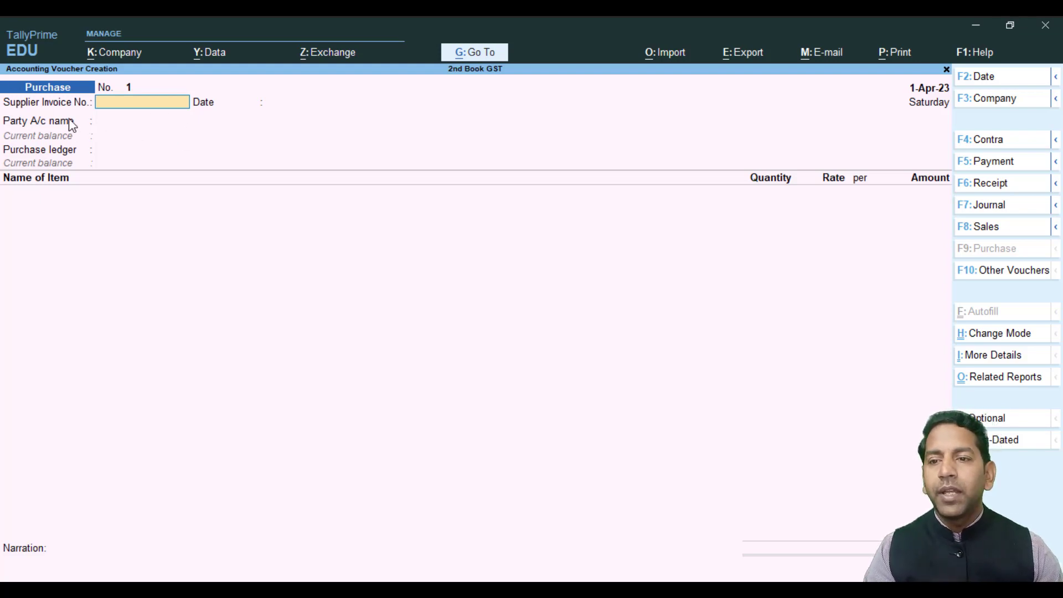
# Step: Enter supplier invoice number 678 with the date 1-Apr-23 on the purchase voucher
pyautogui.write('6789')
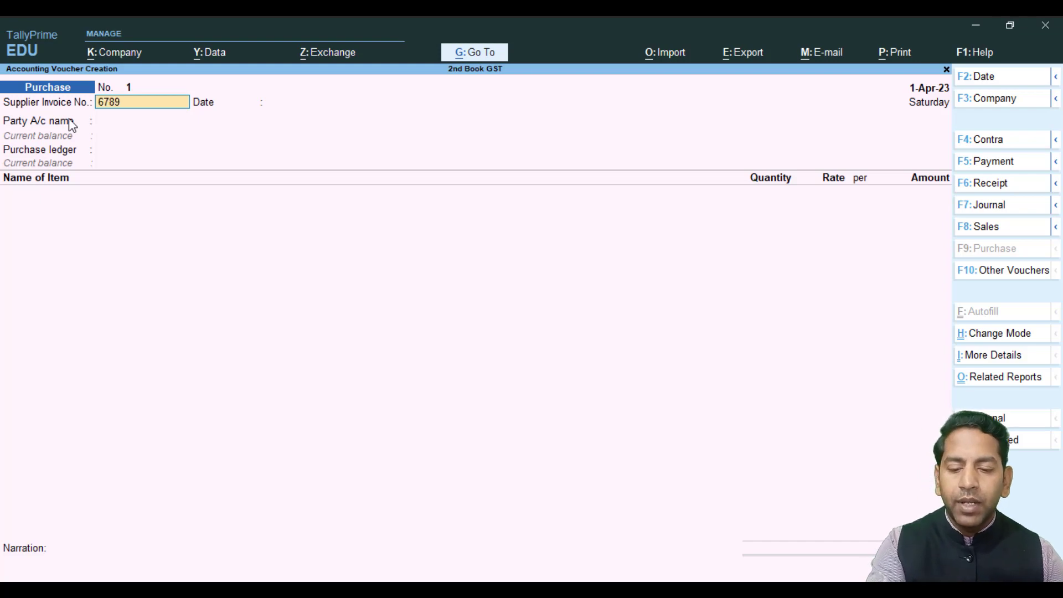
pyautogui.press('BackSpace')
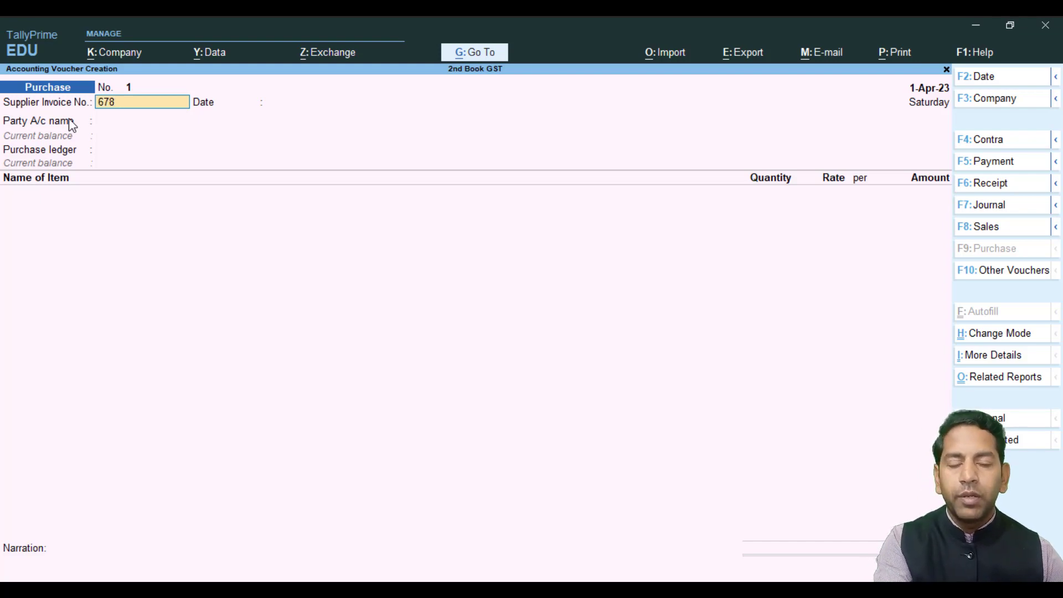
pyautogui.press('Return')
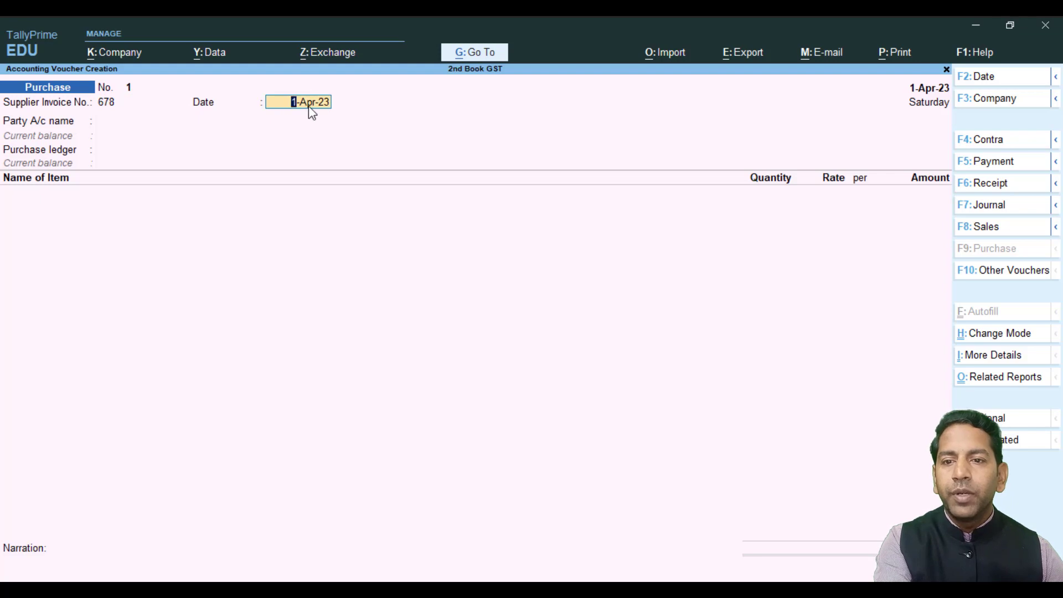
pyautogui.press('Return')
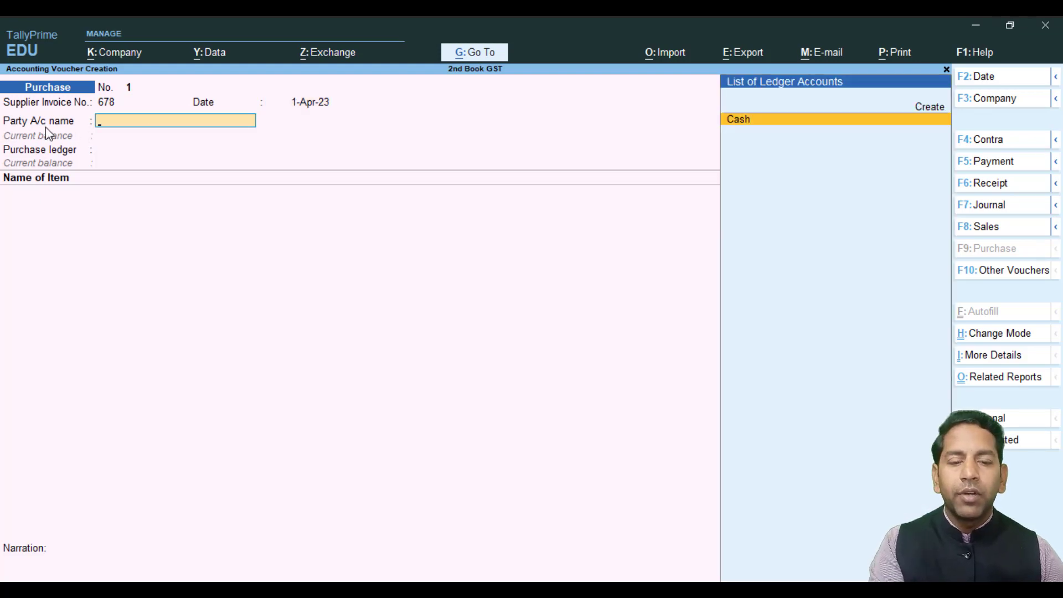
pyautogui.press('Return')
pyautogui.press('Return')
pyautogui.press('Return')
pyautogui.press('Return')
pyautogui.press('Return')
pyautogui.press('Return')
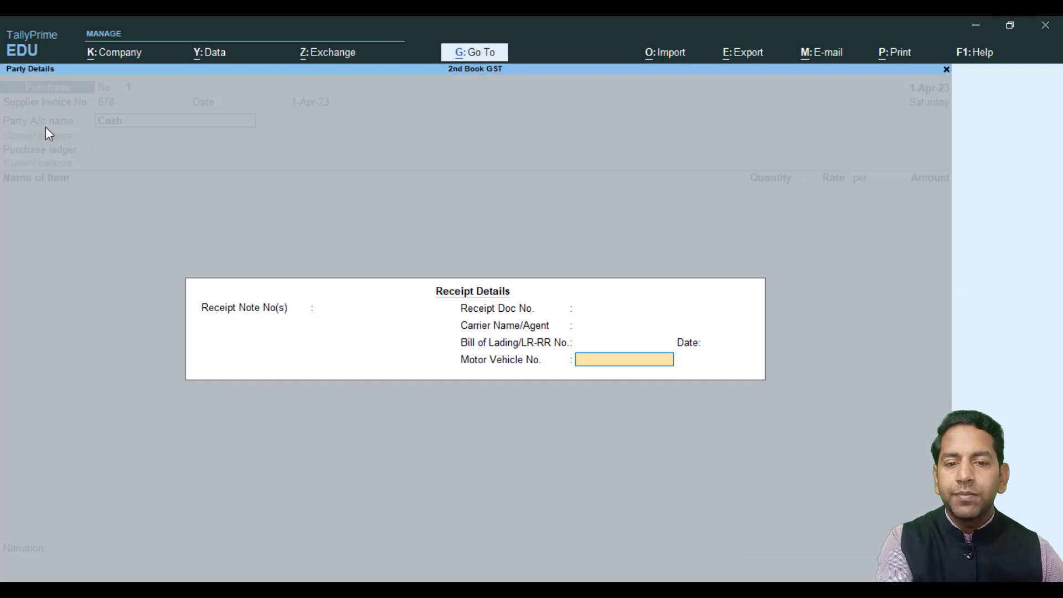
pyautogui.press('Return')
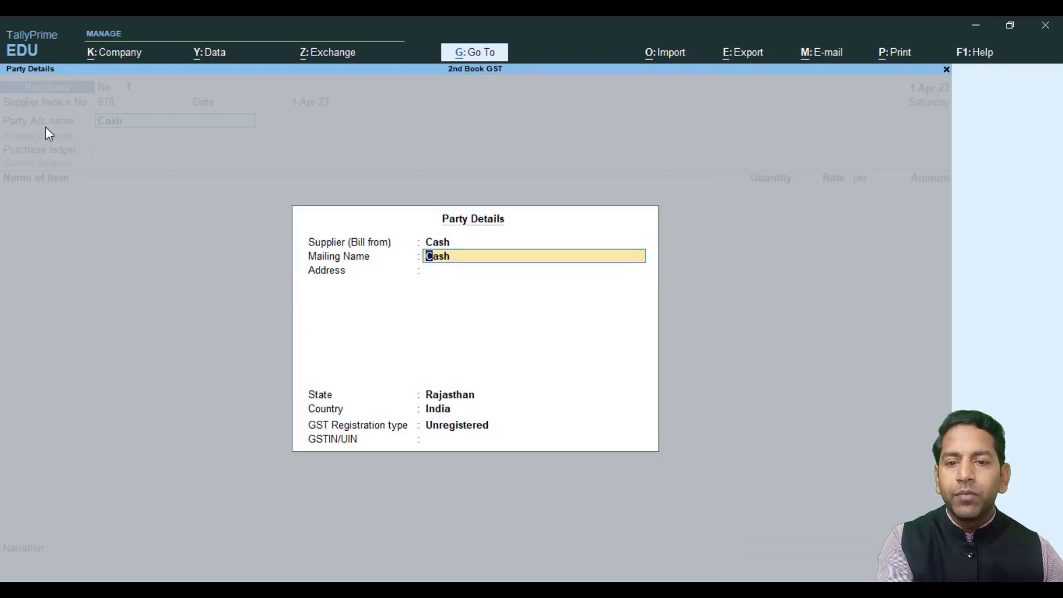
pyautogui.press('BackSpace')
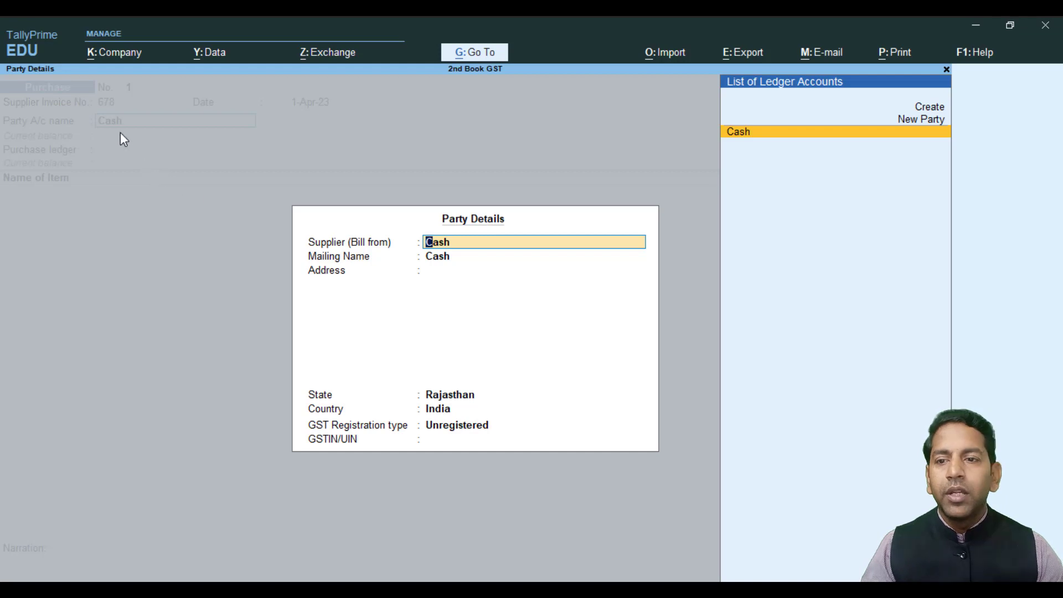
pyautogui.hotkey('ctrl', 'a')
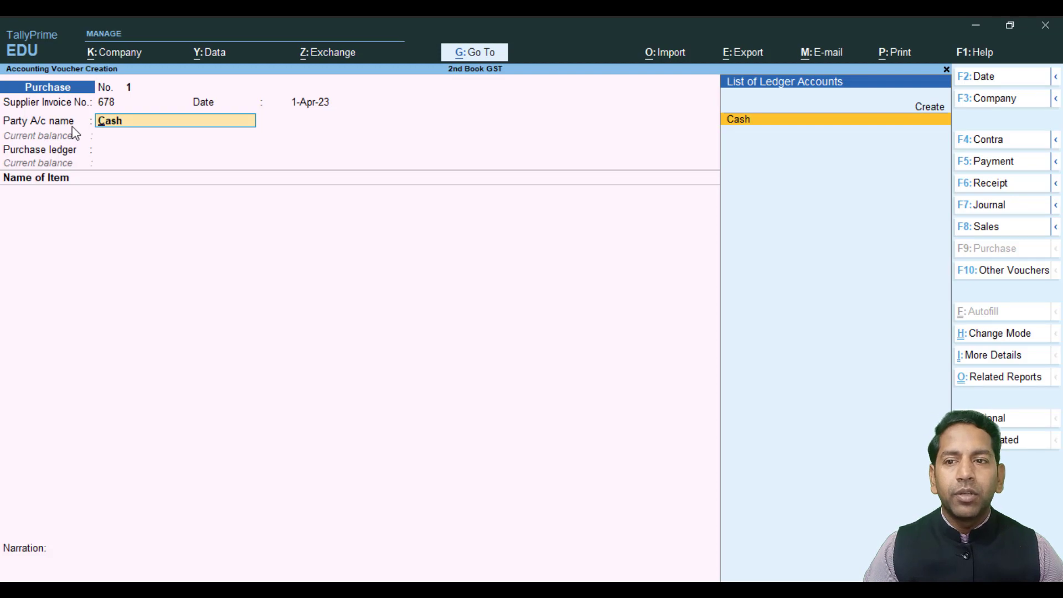
# Step: Examine the Cash party's receipt and party details, including the state, country and GST registration type
pyautogui.press('Return')
pyautogui.press('Return')
pyautogui.press('Return')
pyautogui.press('Return')
pyautogui.press('Return')
pyautogui.press('Return')
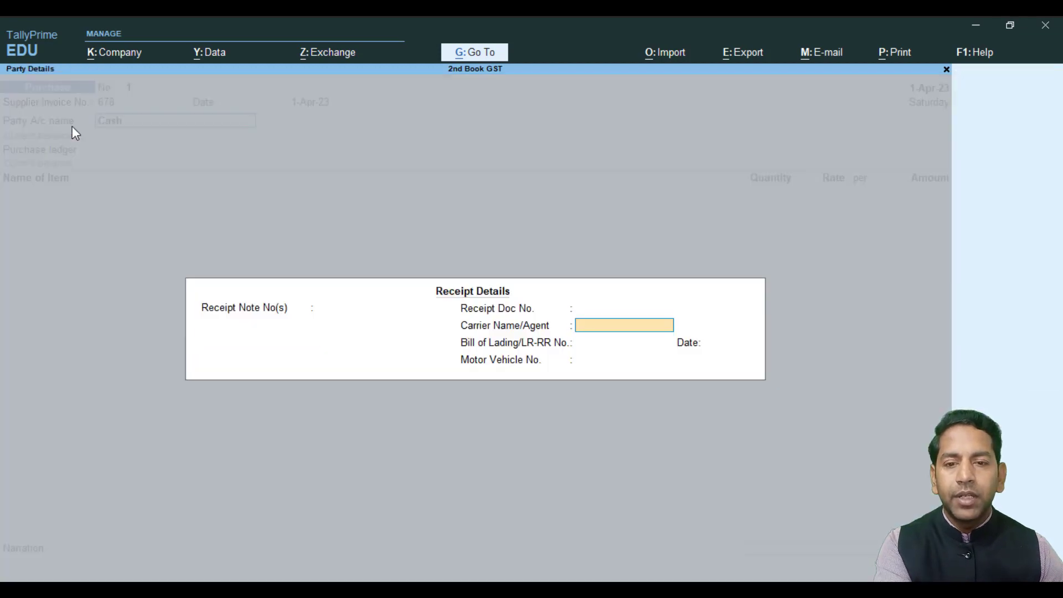
pyautogui.press('Return')
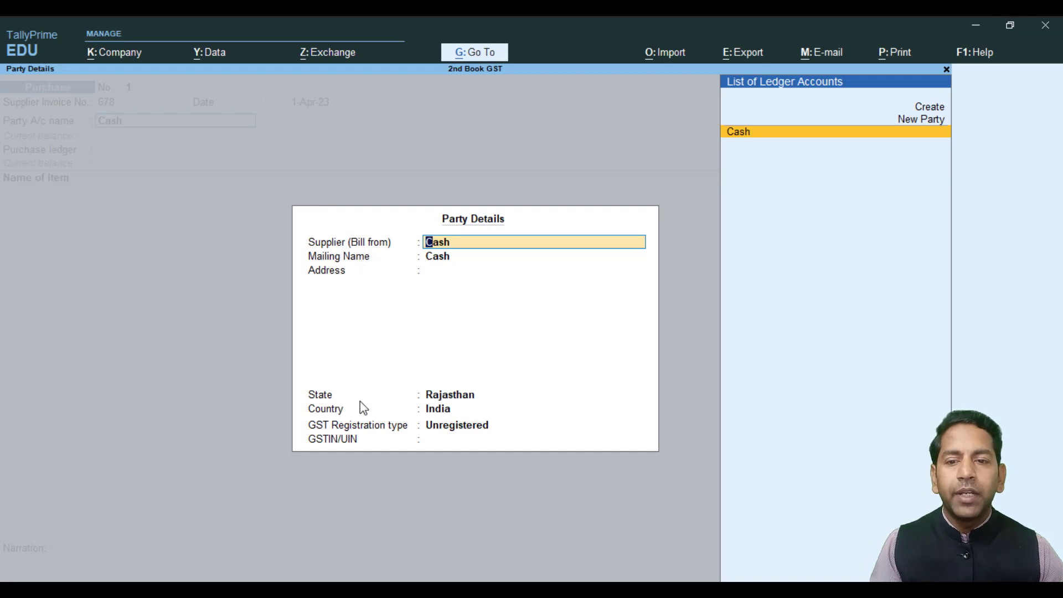
pyautogui.press('Return')
pyautogui.press('Return')
pyautogui.press('Return')
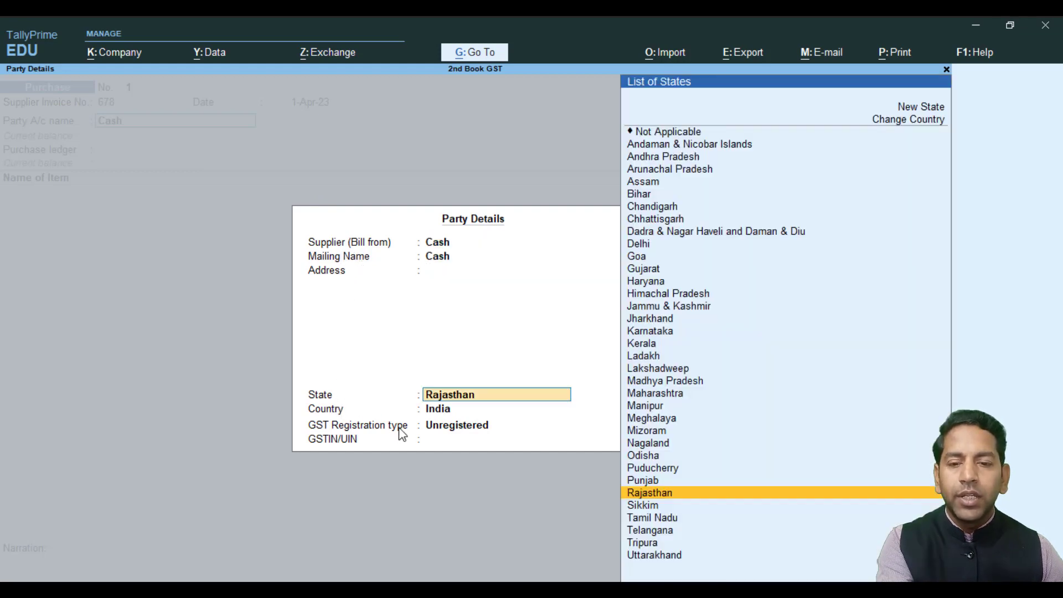
pyautogui.press('Return')
pyautogui.press('Return')
pyautogui.press('Return')
pyautogui.press('Return')
pyautogui.press('BackSpace')
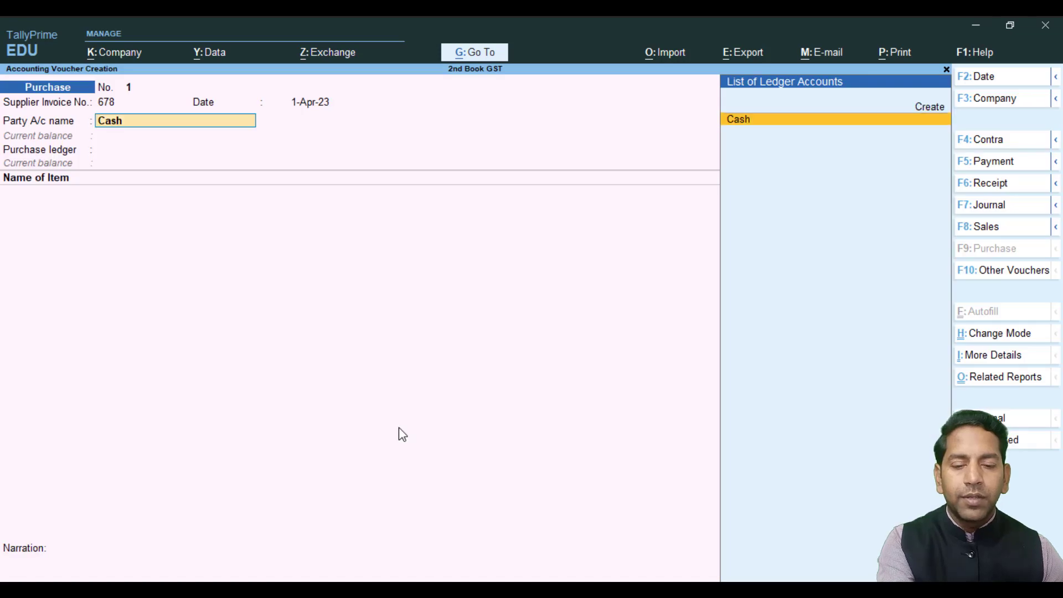
# Step: Use Cash as the party account of the purchase voucher and leave the receipt details blank
pyautogui.press('Return')
pyautogui.press('Return')
pyautogui.press('Return')
pyautogui.press('Return')
pyautogui.press('Return')
pyautogui.press('Return')
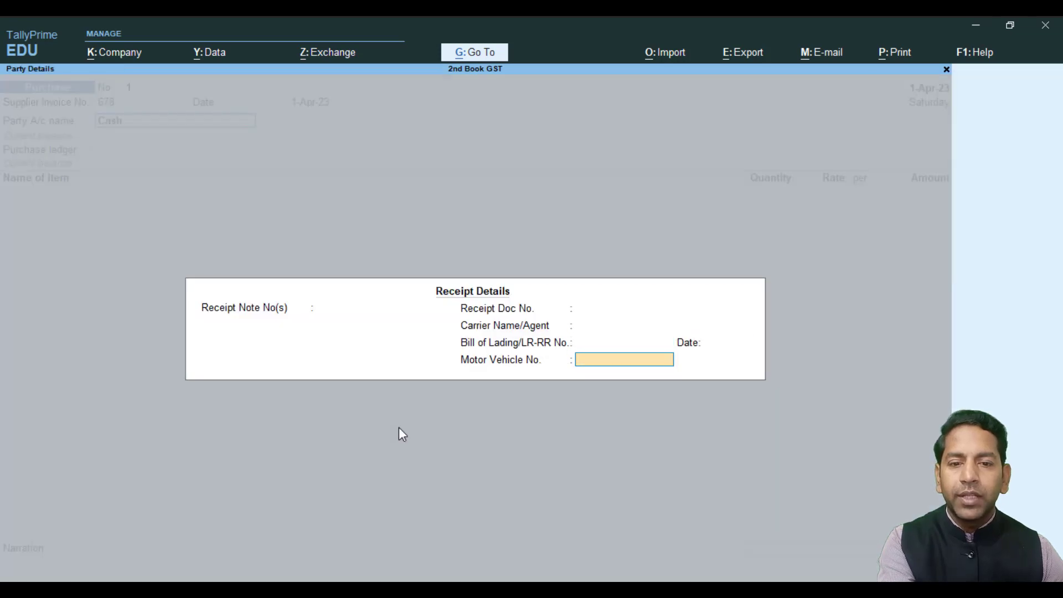
pyautogui.press('Escape')
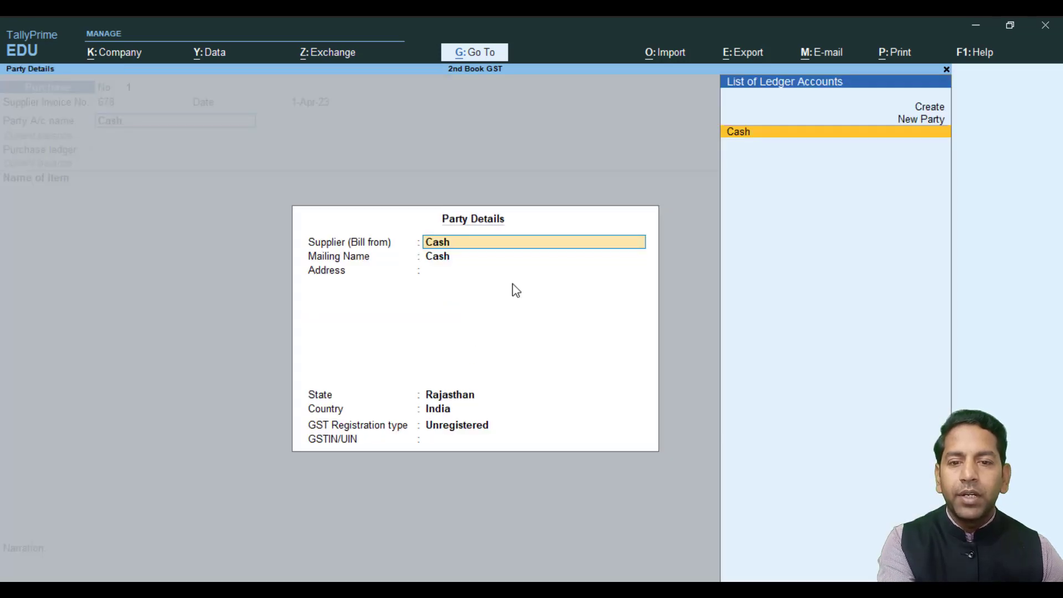
# Step: In the Cash party details, keep Rajasthan and India, set the GST registration type to Regular, and leave the GSTIN/UIN blank
pyautogui.press('Return')
pyautogui.press('Return')
pyautogui.press('Return')
pyautogui.press('Return')
pyautogui.press('Return')
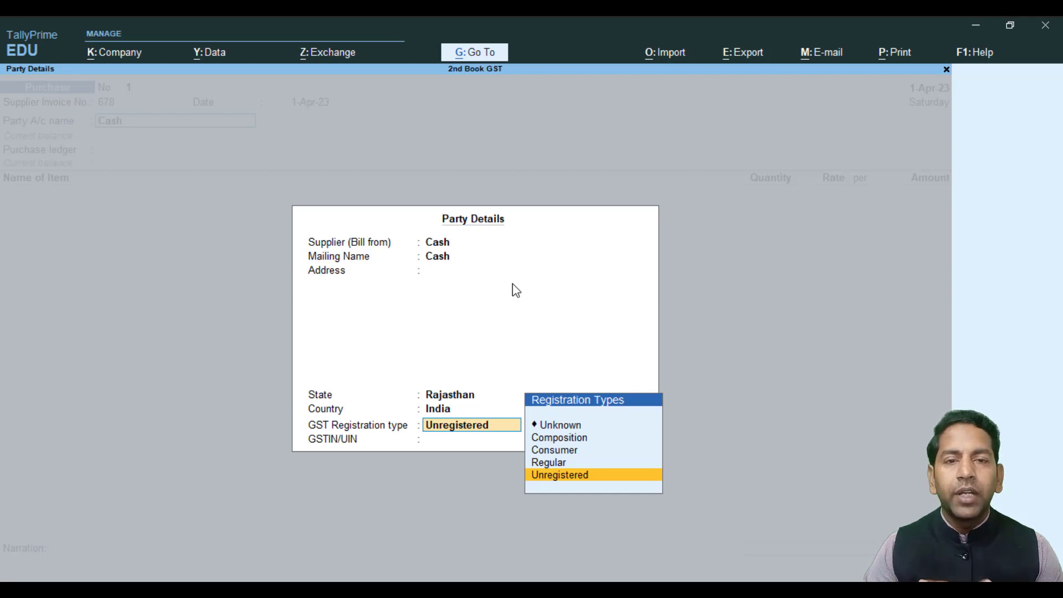
pyautogui.press('Up')
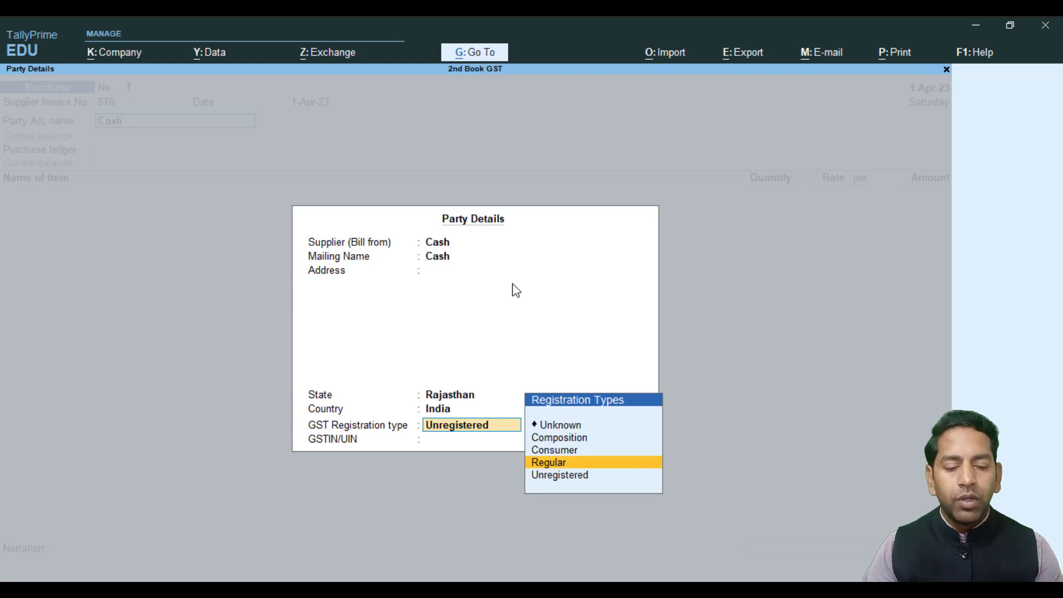
pyautogui.press('Down')
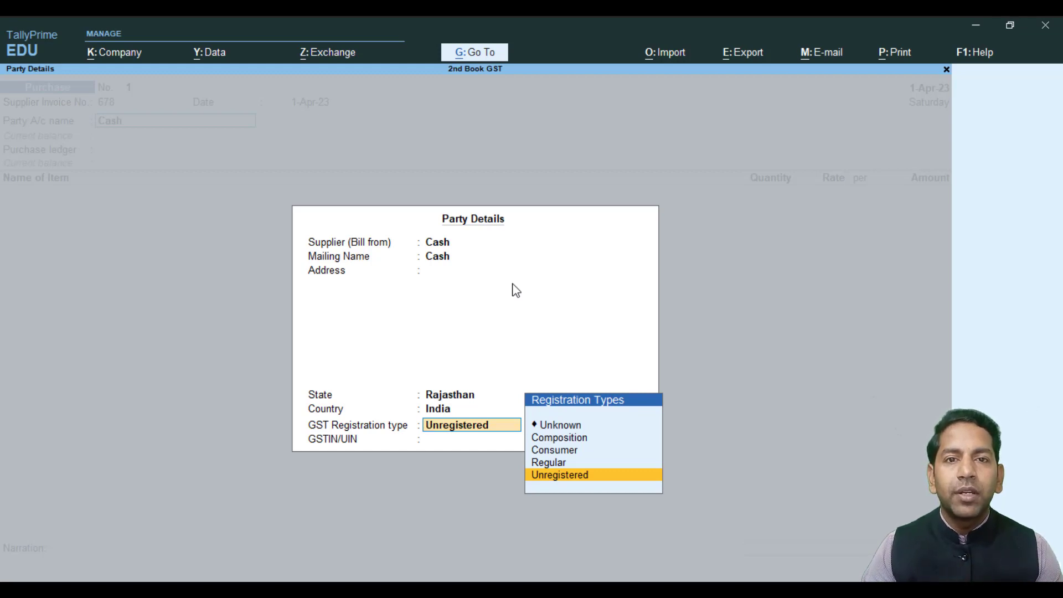
pyautogui.press('Up')
pyautogui.press('Up')
pyautogui.press('Up')
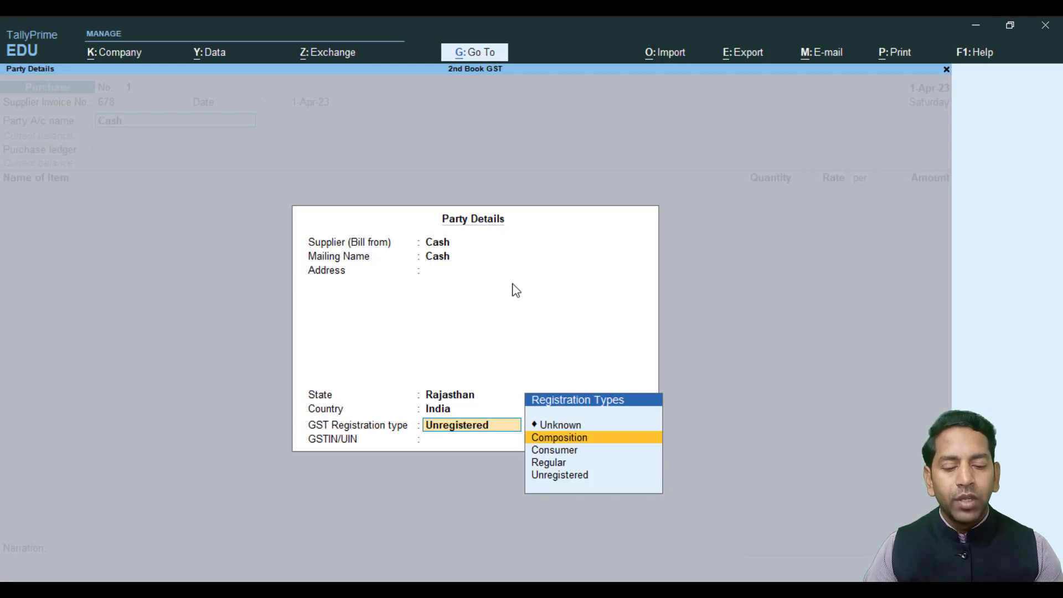
pyautogui.press('Down')
pyautogui.press('Down')
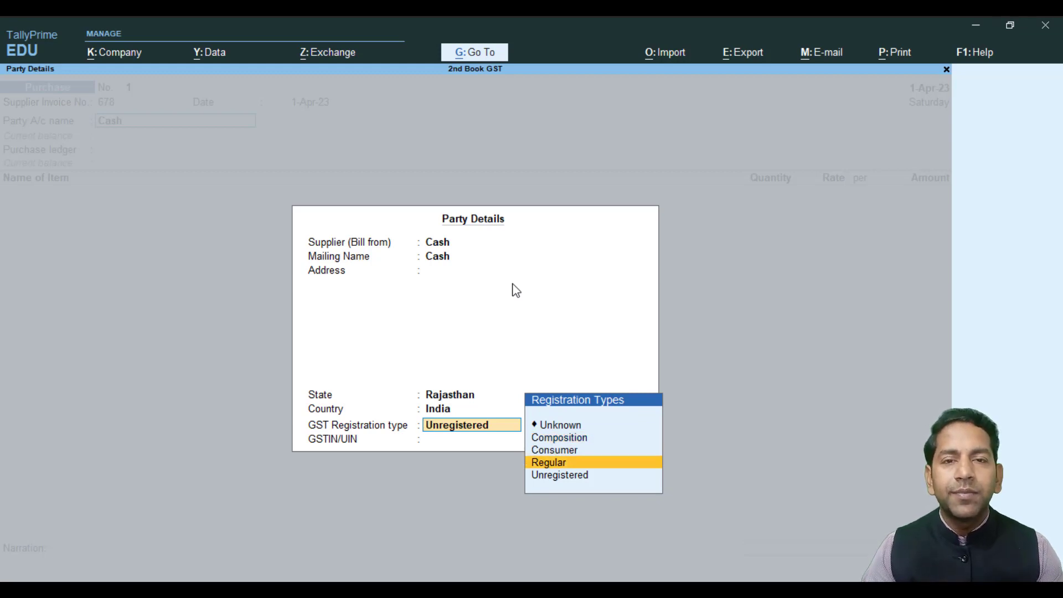
pyautogui.press('Return')
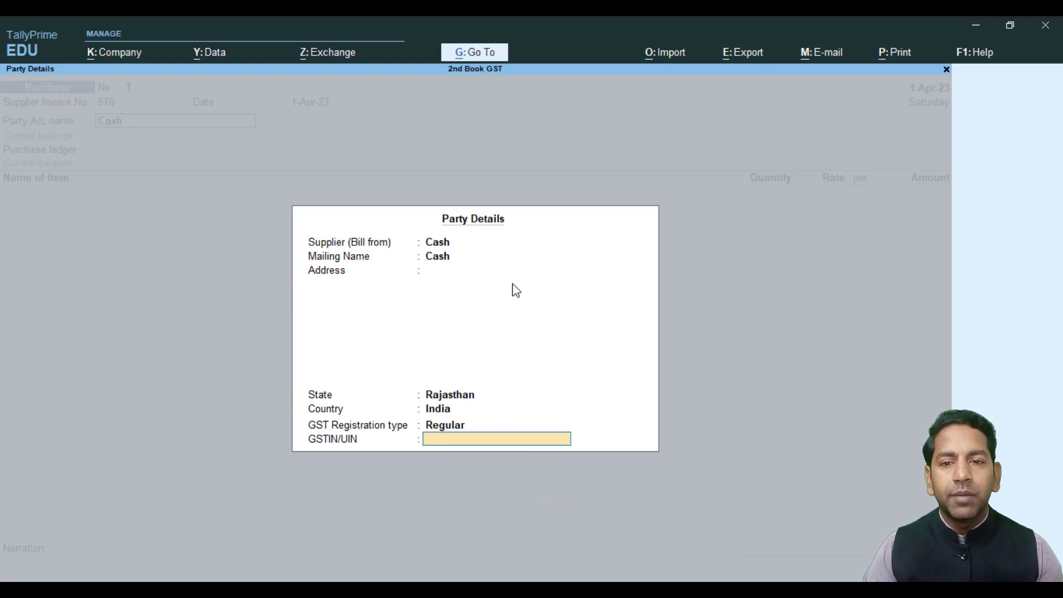
pyautogui.press('Return')
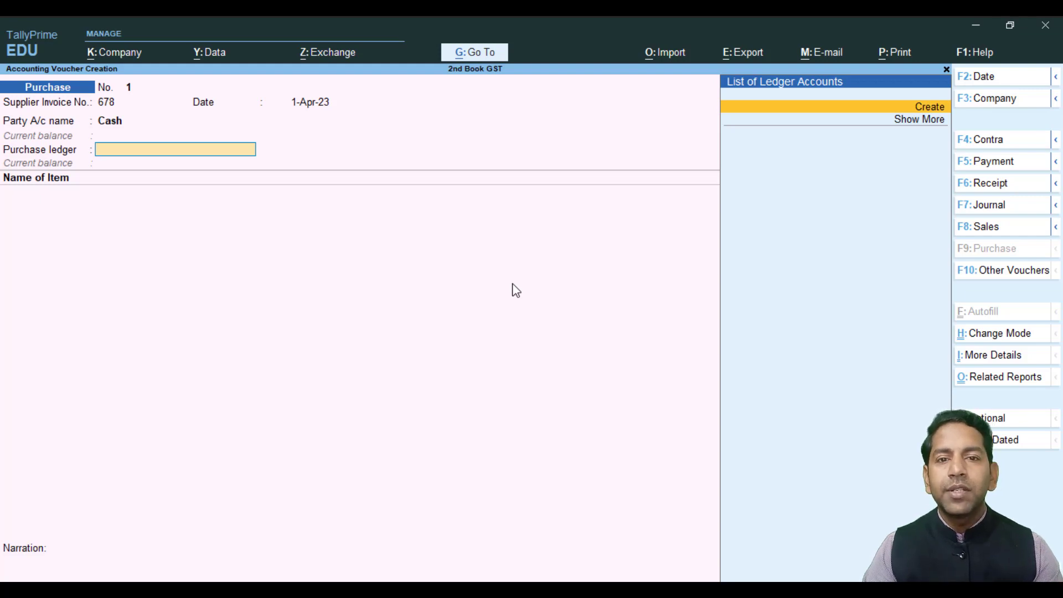
# Step: From the purchase ledger field, create a ledger named Purchase under Purchase Accounts, keeping its GST details at their defaults
pyautogui.hotkey('alt', 'c')
pyautogui.write('Purchase')
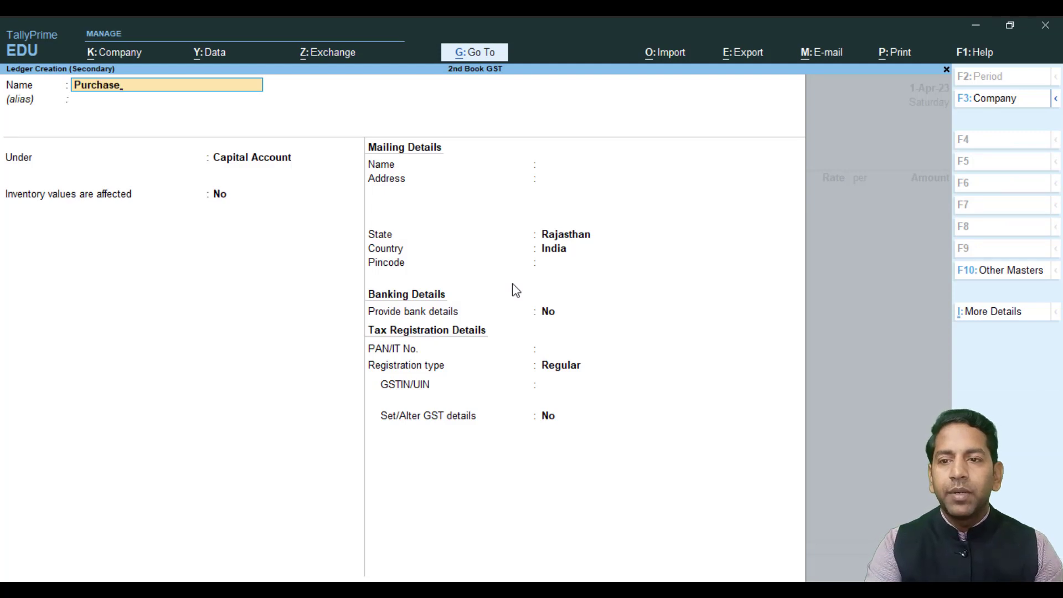
pyautogui.press('Return')
pyautogui.write('Pu')
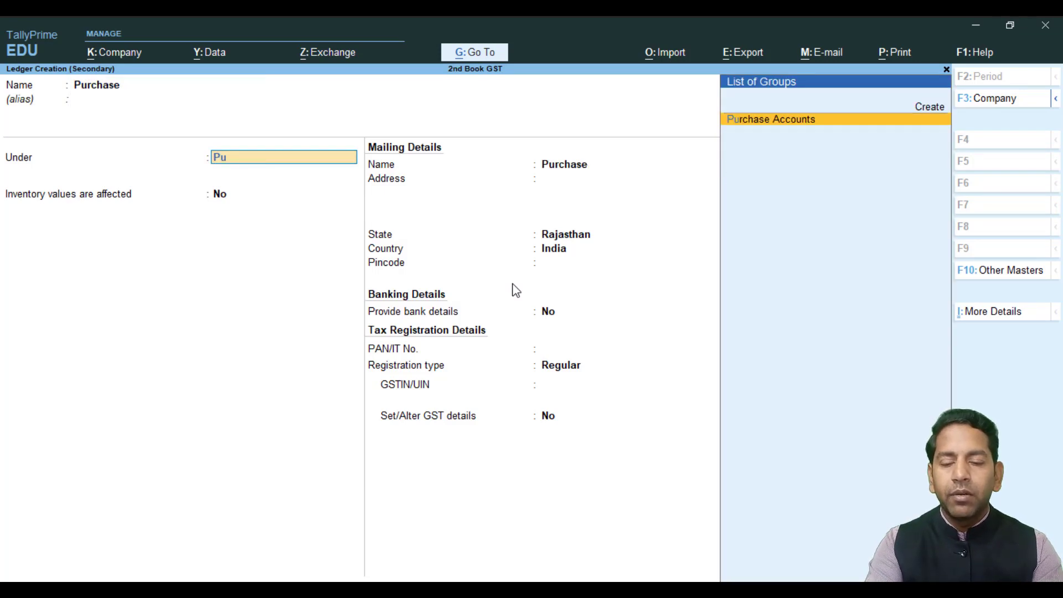
pyautogui.press('Return')
pyautogui.press('Return')
pyautogui.press('Return')
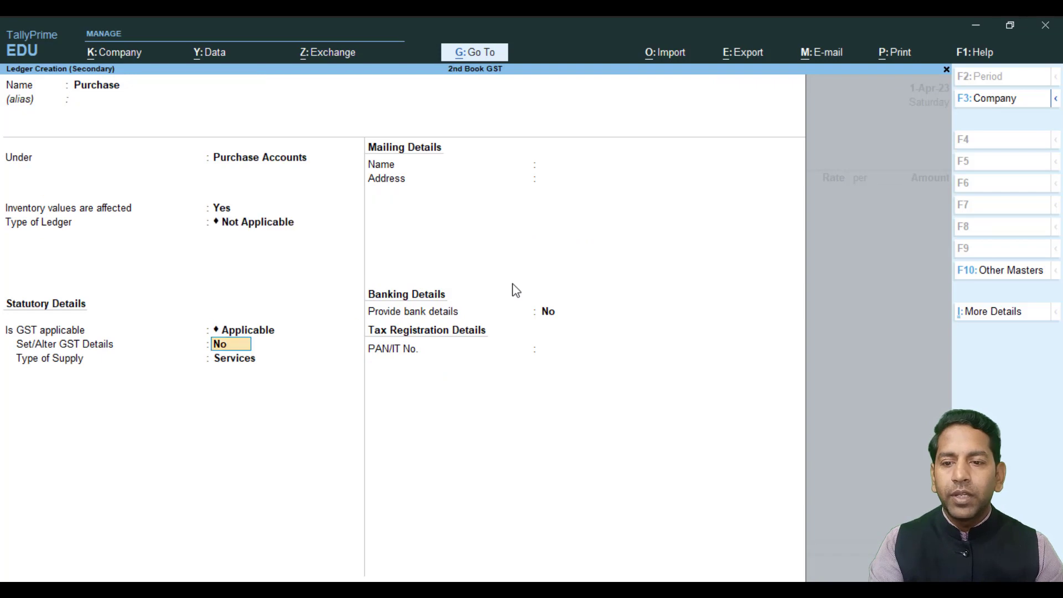
# Step: Set the Purchase ledger's type of supply to Goods and save it as the voucher's purchase ledger
pyautogui.press('Return')
pyautogui.press('Up')
pyautogui.press('Return')
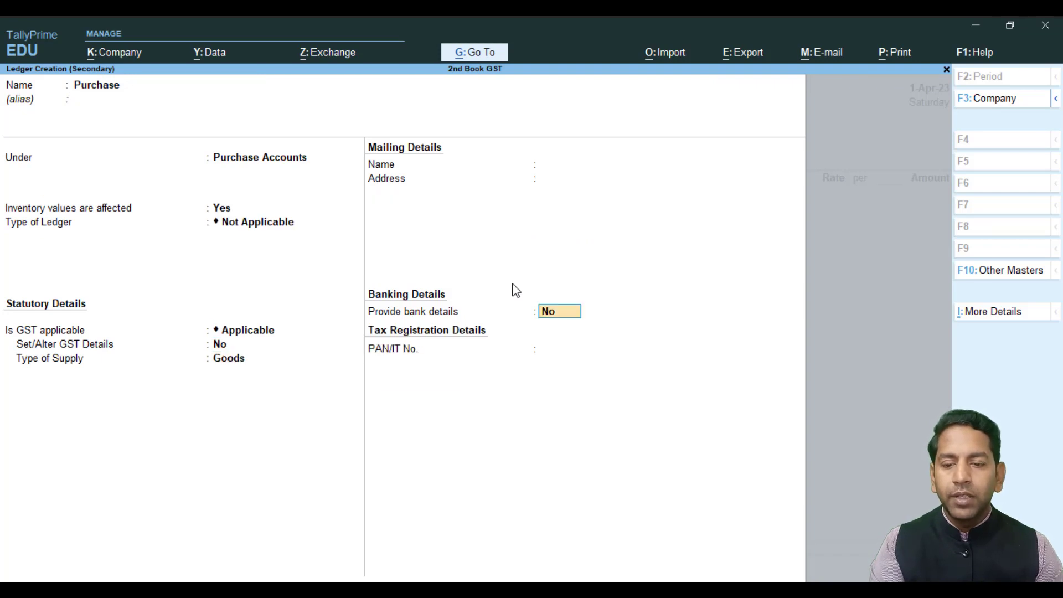
pyautogui.hotkey('ctrl', 'a')
pyautogui.press('Return')
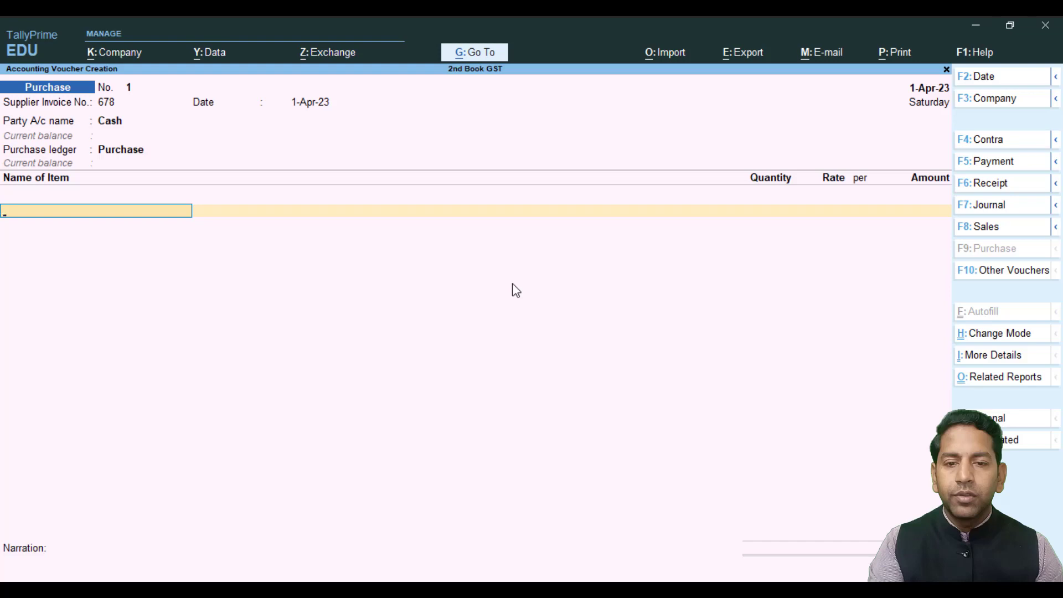
# Step: Add the Lg Tv 28" stock item to the purchase voucher and allocate it to the Warehouse godown
pyautogui.press('Down')
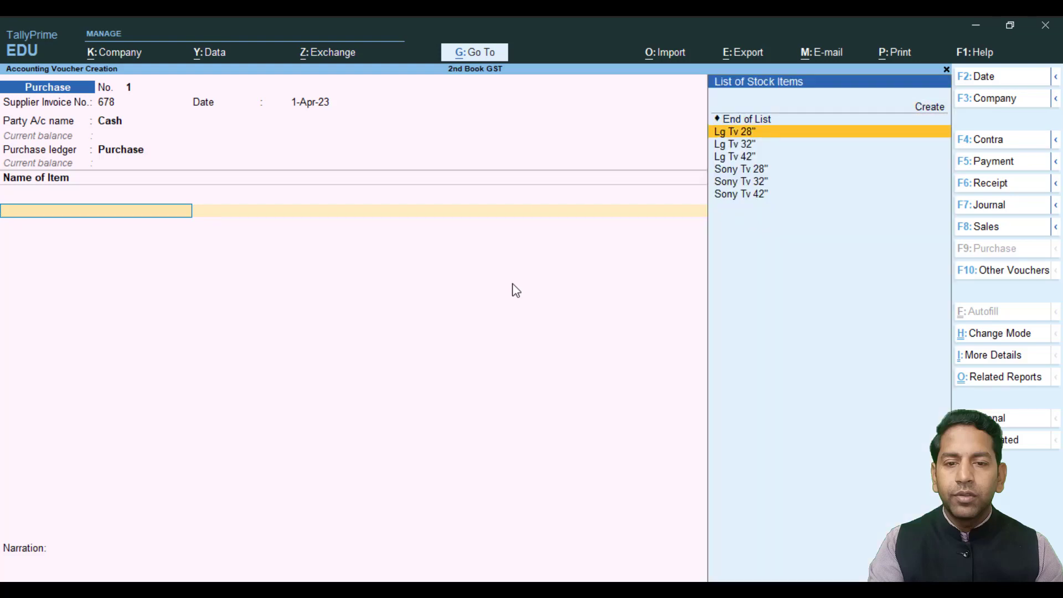
pyautogui.press('Return')
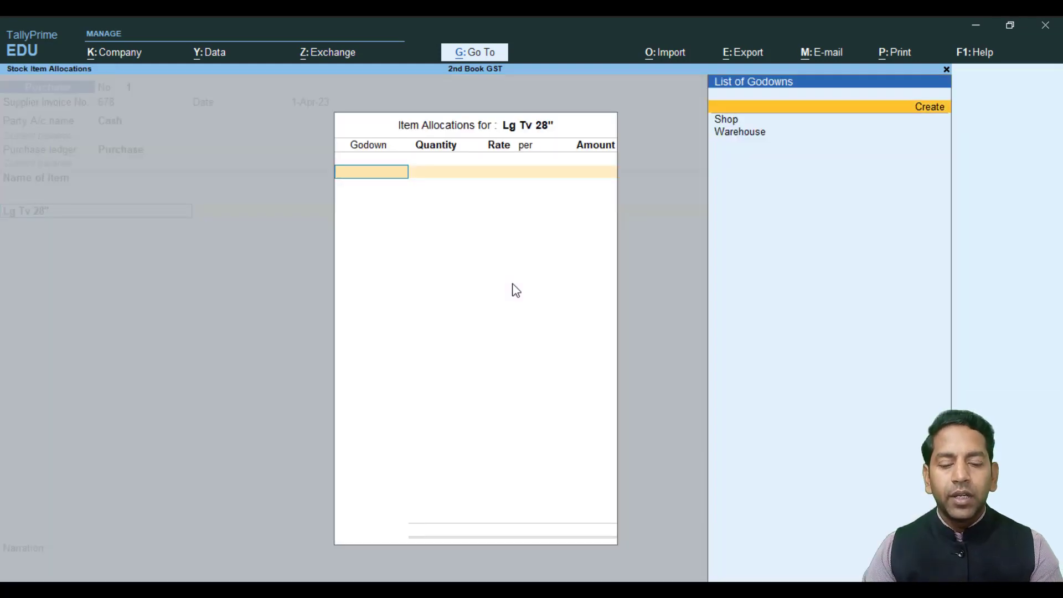
pyautogui.press('Down')
pyautogui.press('Down')
pyautogui.press('Return')
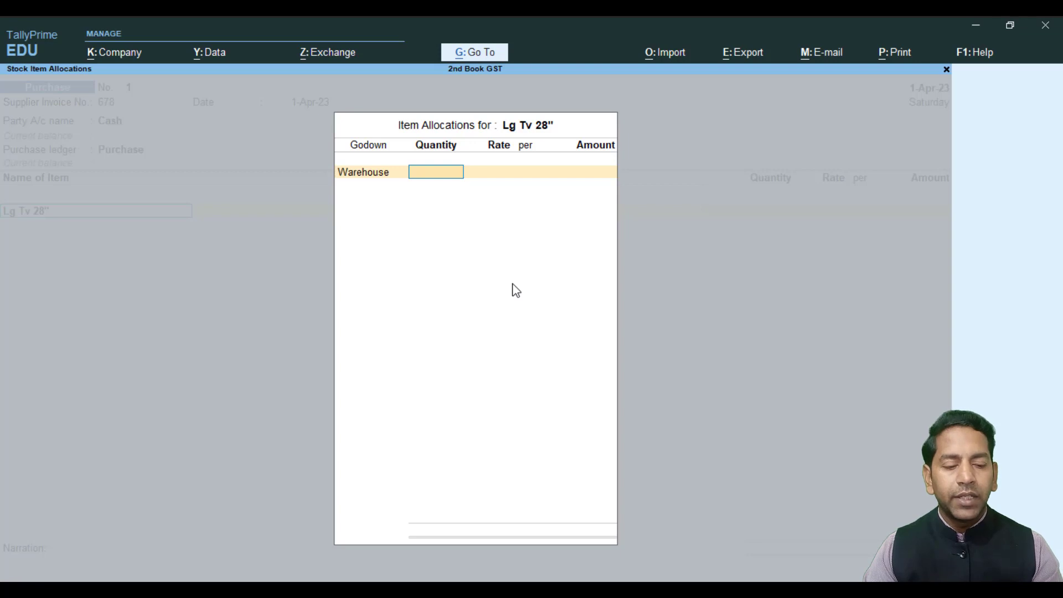
# Step: Set the Lg Tv 28" allocation to 12 Nos. at a rate of 5,600 and accept the item line
pyautogui.write('12')
pyautogui.press('Return')
pyautogui.write('8')
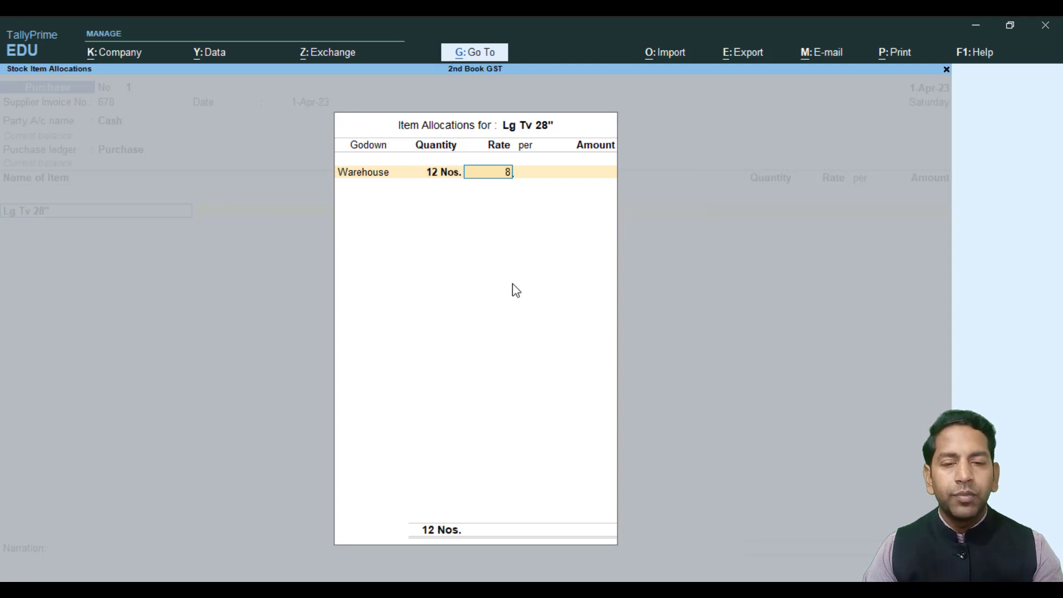
pyautogui.press('BackSpace')
pyautogui.write('5600')
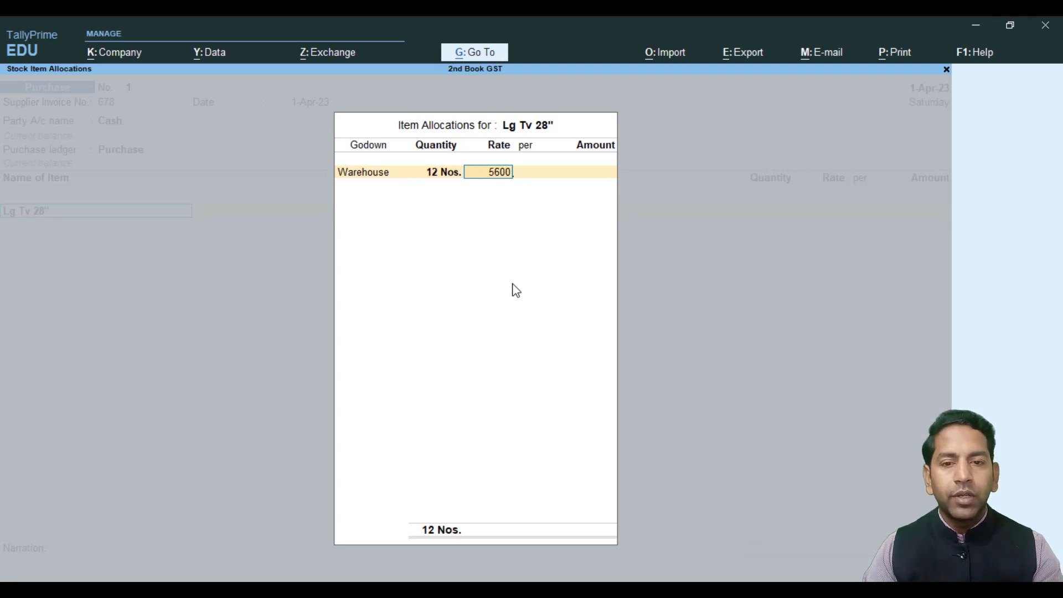
pyautogui.press('Return')
pyautogui.press('Return')
pyautogui.press('Return')
pyautogui.press('Return')
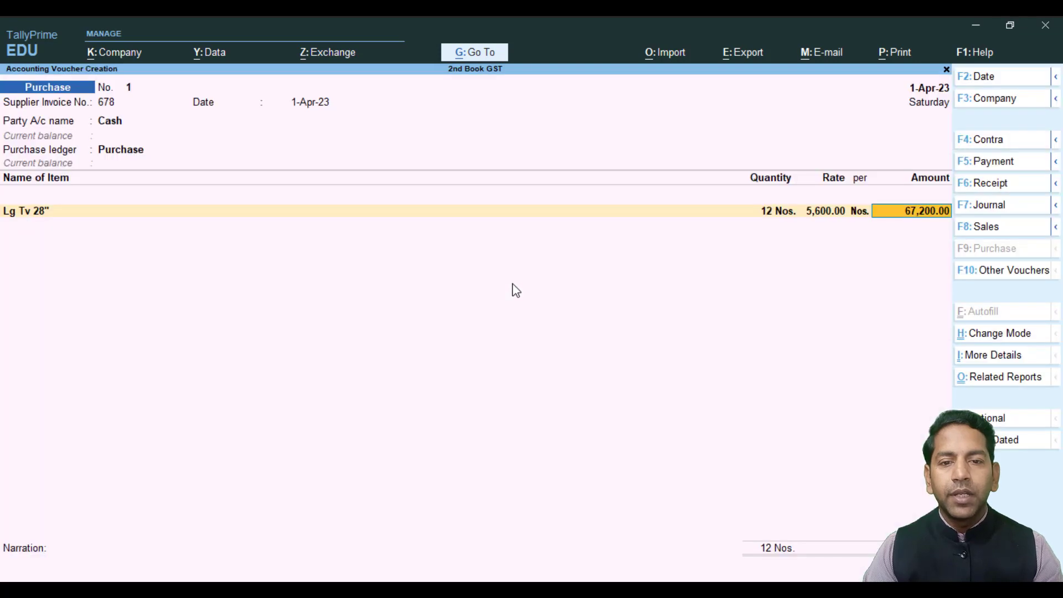
pyautogui.press('Return')
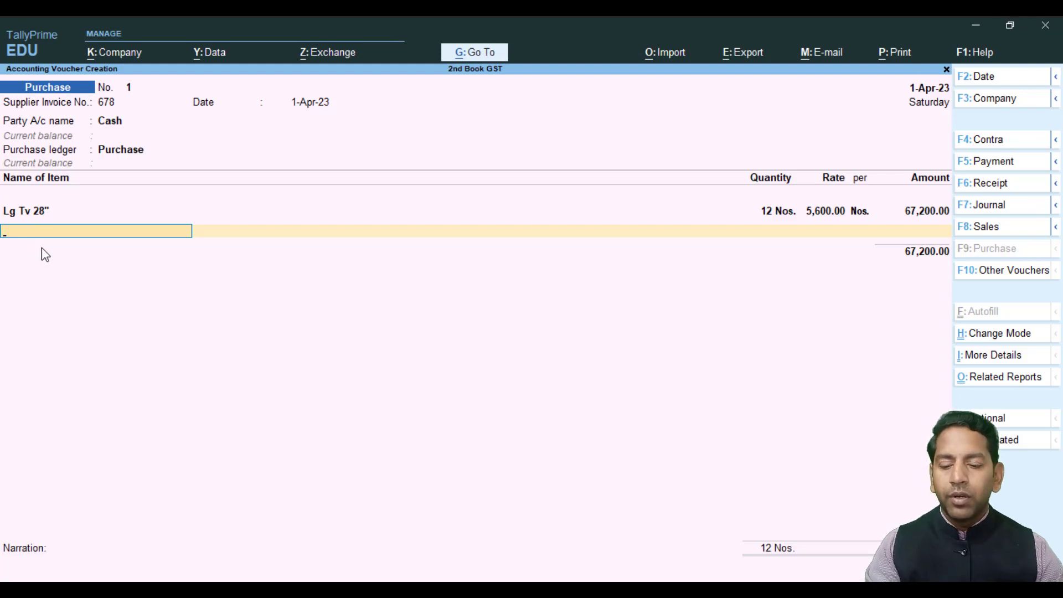
# Step: Add the Lg Tv 42" stock item to the purchase voucher and allocate it to the Warehouse godown
pyautogui.press('Down')
pyautogui.press('Down')
pyautogui.press('Down')
pyautogui.press('Down')
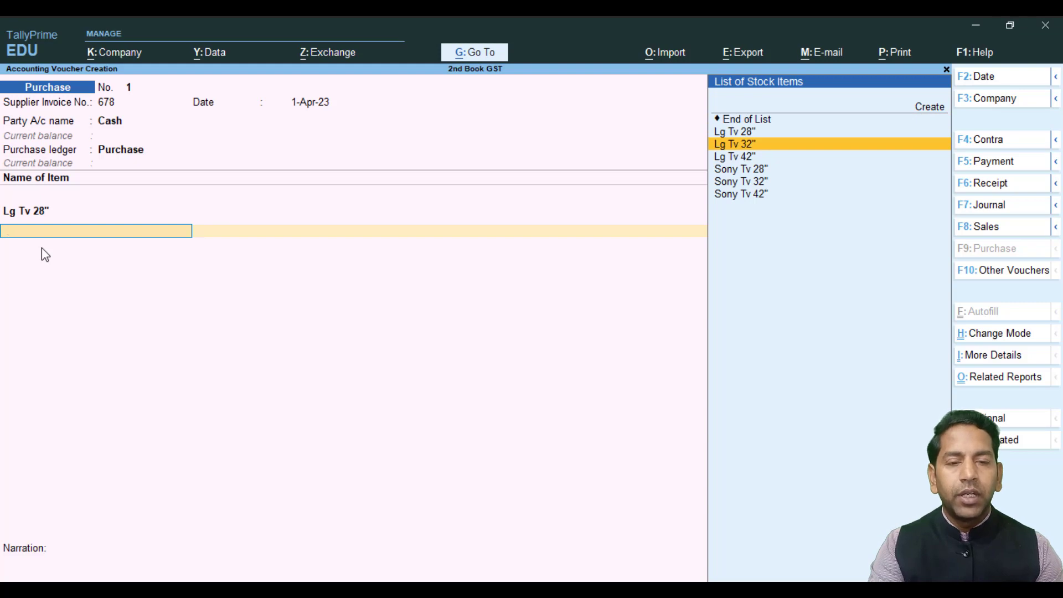
pyautogui.press('Down')
pyautogui.press('Return')
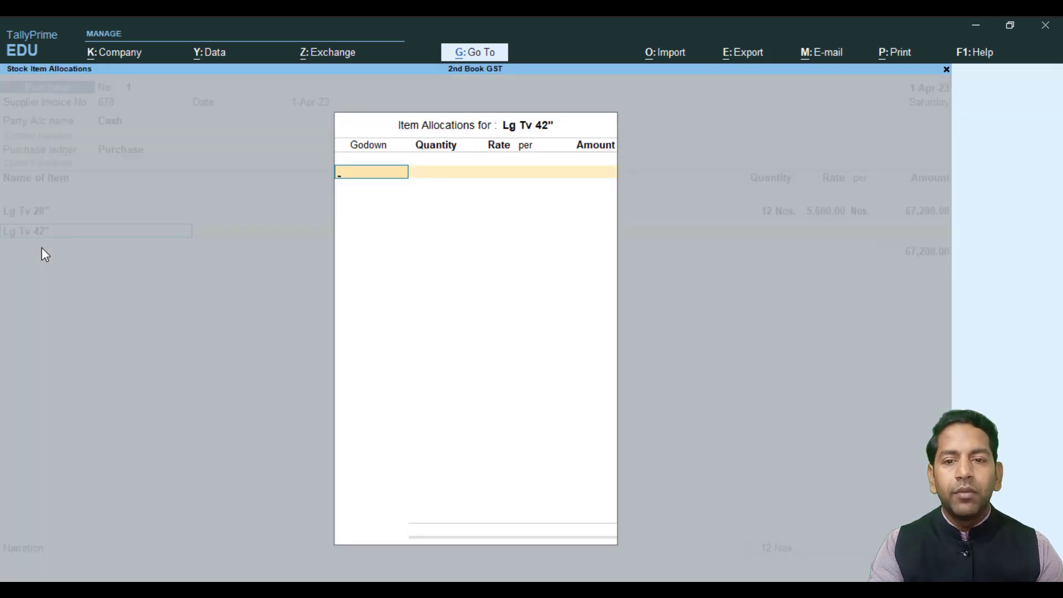
pyautogui.write('Wa')
pyautogui.press('Return')
# Step: Set the Lg Tv 42" allocation to 10 Nos. at a rate of 8,000 and accept the item line
pyautogui.write('10')
pyautogui.press('Return')
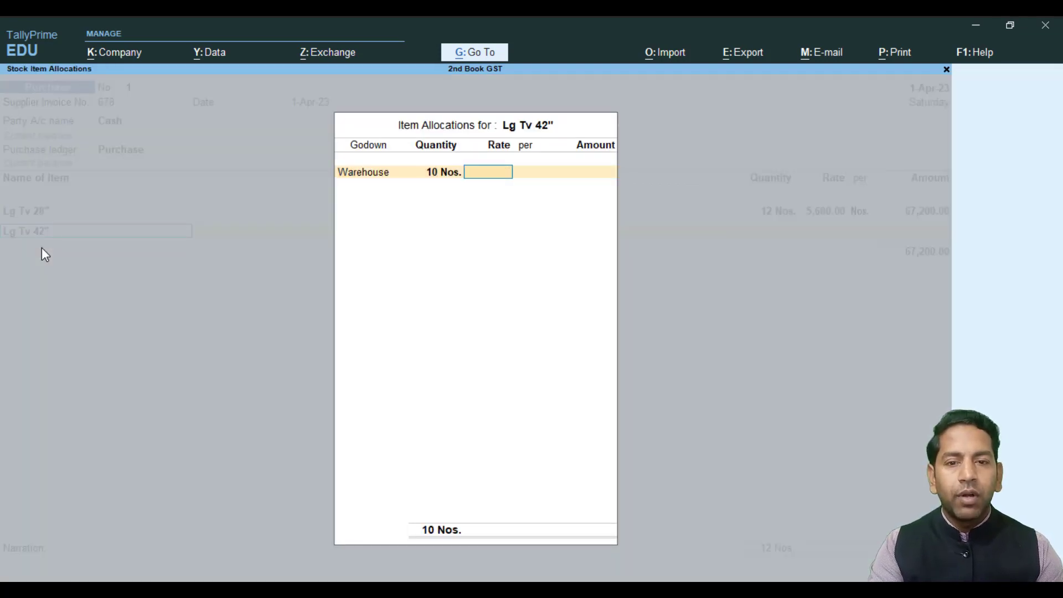
pyautogui.write('8000')
pyautogui.press('Return')
pyautogui.press('Return')
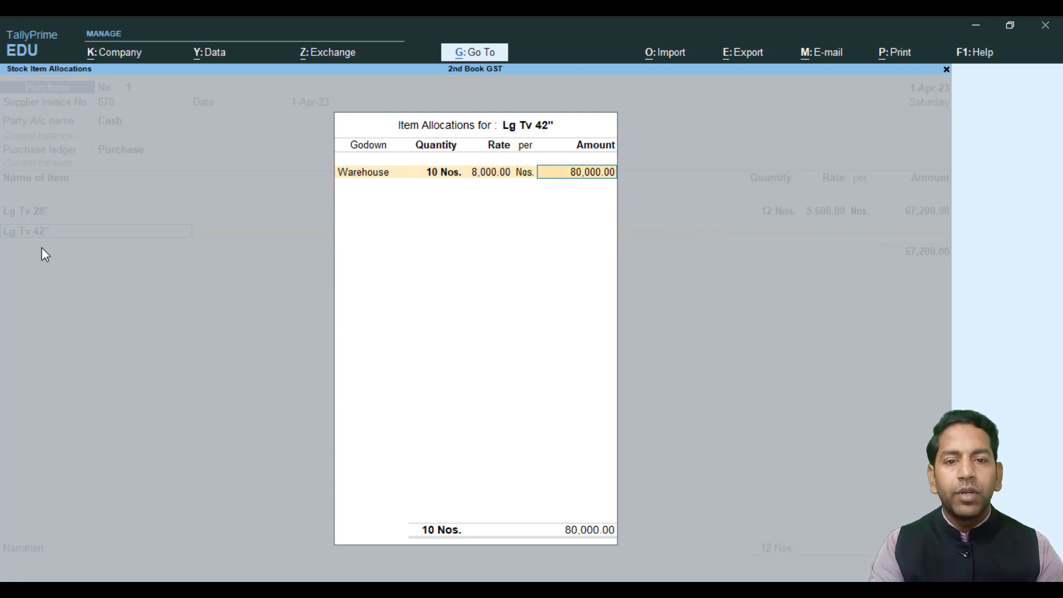
pyautogui.press('Return')
pyautogui.press('Return')
pyautogui.press('Return')
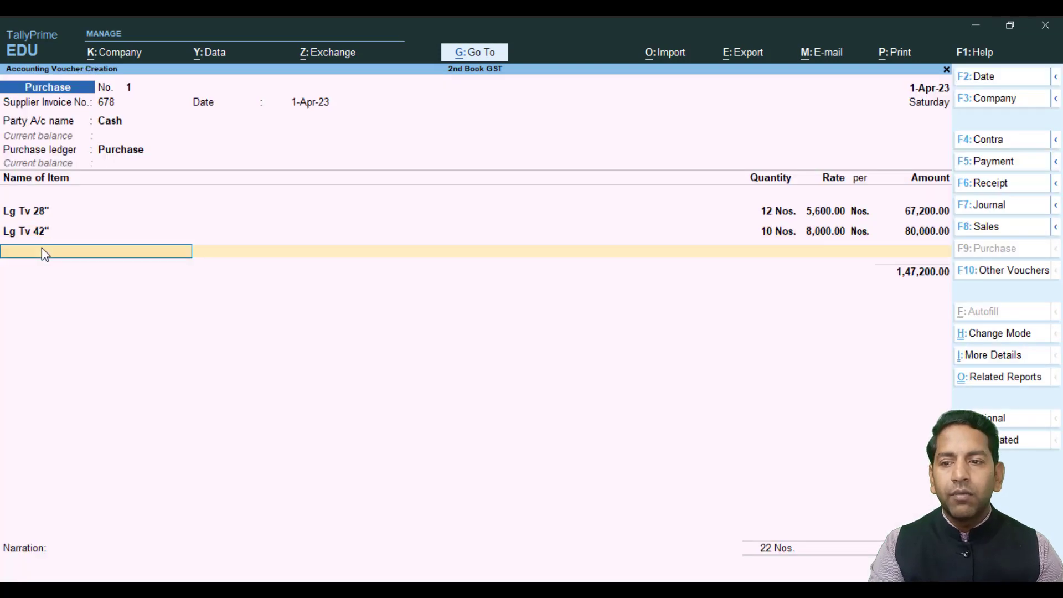
# Step: Add the Sony Tv 28" stock item to the purchase voucher and change its godown from Shop to Warehouse
pyautogui.press('Down')
pyautogui.press('Down')
pyautogui.press('Down')
pyautogui.press('Down')
pyautogui.press('Down')
pyautogui.press('Down')
pyautogui.press('Down')
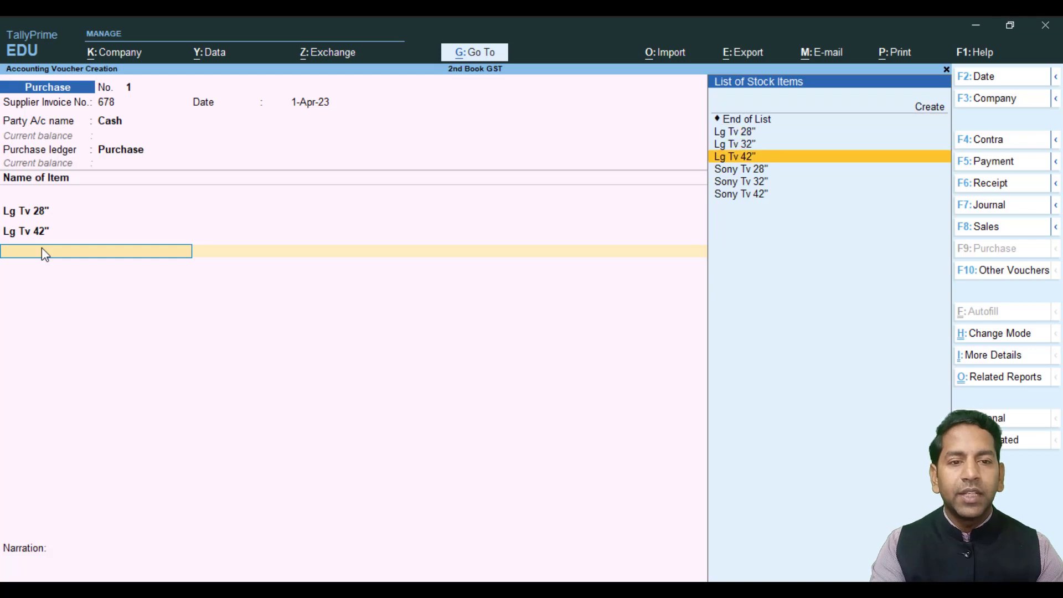
pyautogui.press('Up')
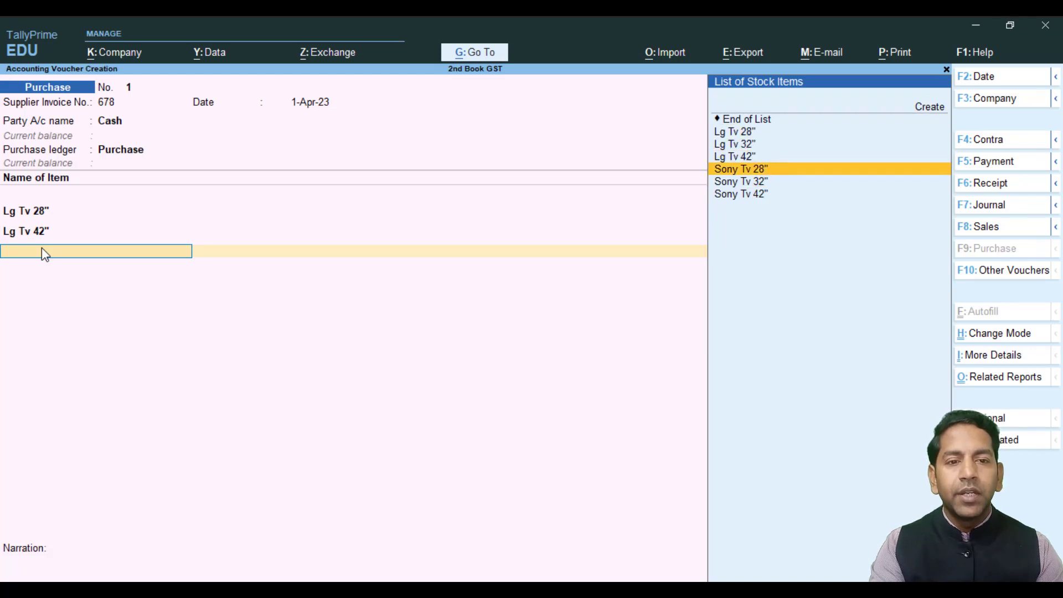
pyautogui.press('Return')
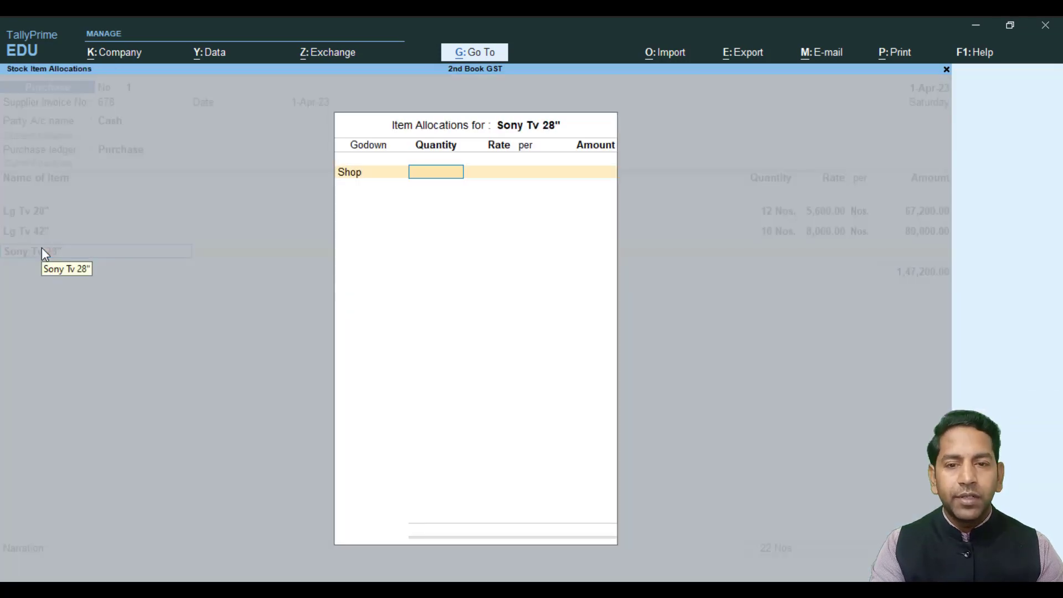
pyautogui.press('BackSpace')
pyautogui.write('w')
pyautogui.press('Return')
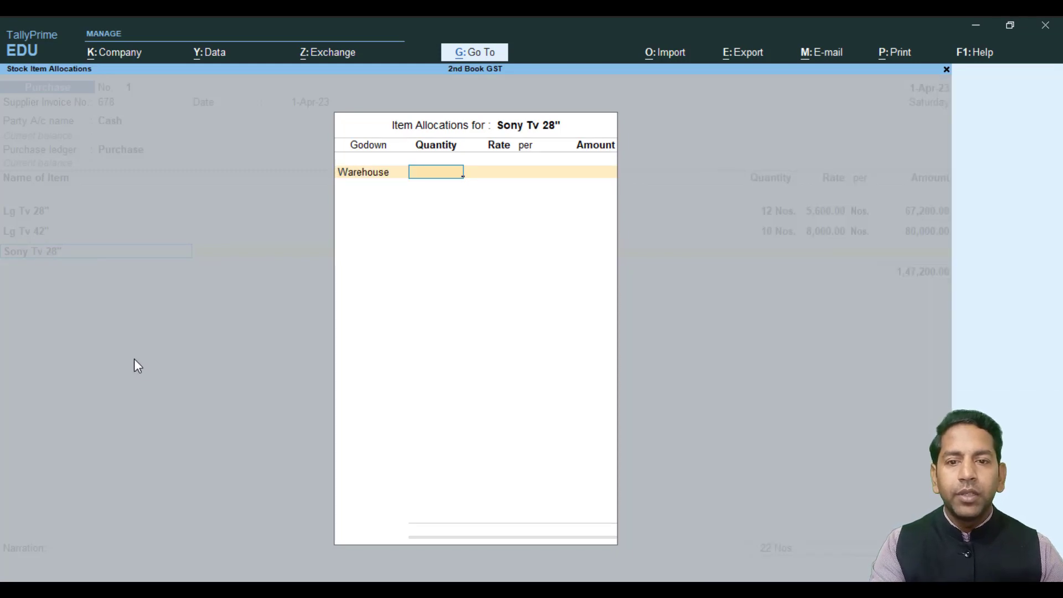
# Step: Set the Sony Tv 28" allocation to 16 Nos. at a rate of 9,000 and accept the item line
pyautogui.write('16')
pyautogui.press('Return')
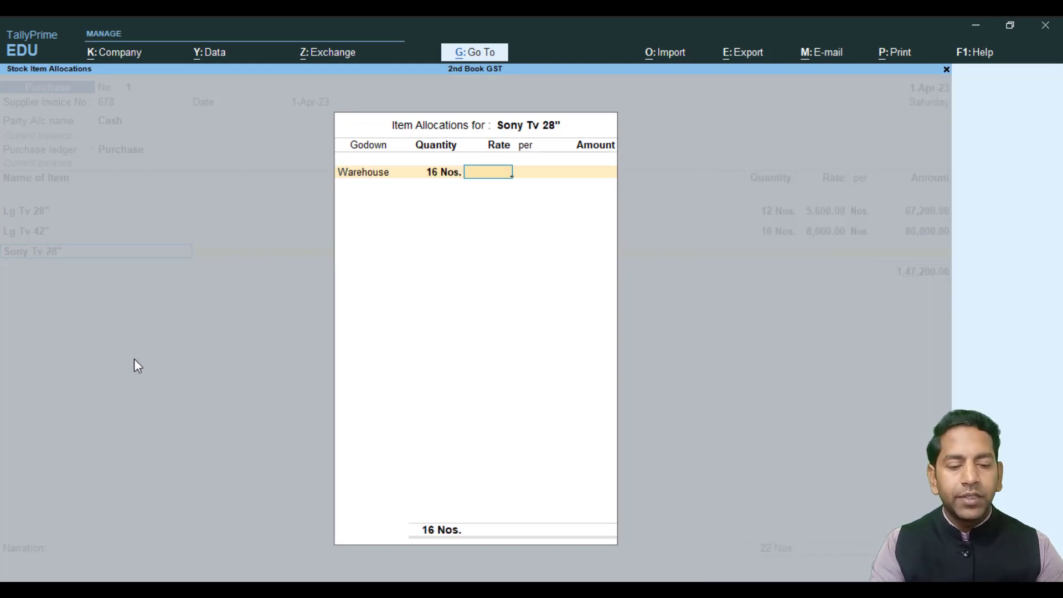
pyautogui.write('9000')
pyautogui.press('Return')
pyautogui.press('Return')
pyautogui.press('Return')
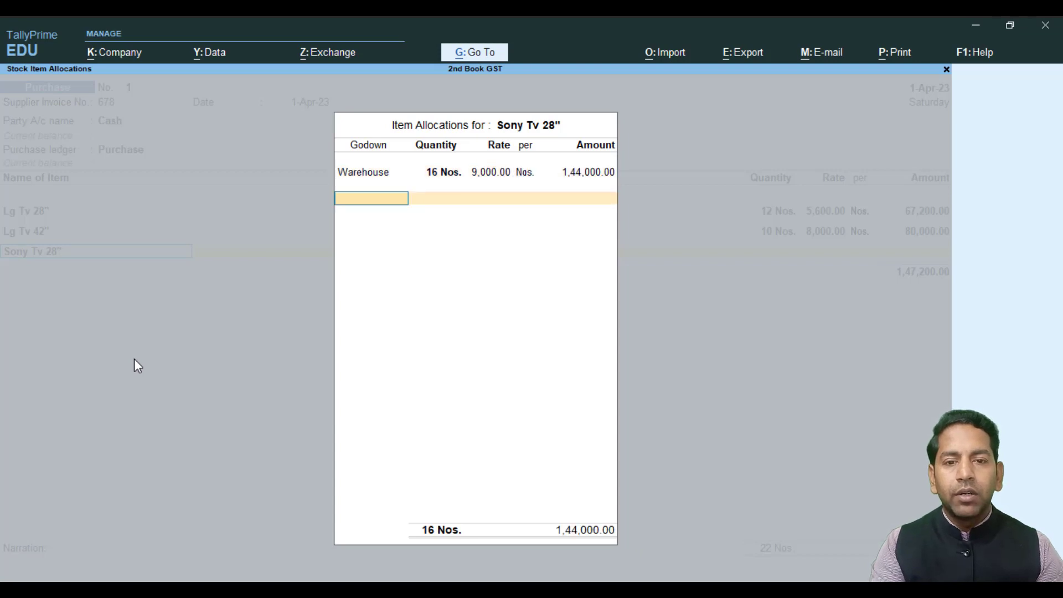
pyautogui.press('Return')
pyautogui.press('Return')
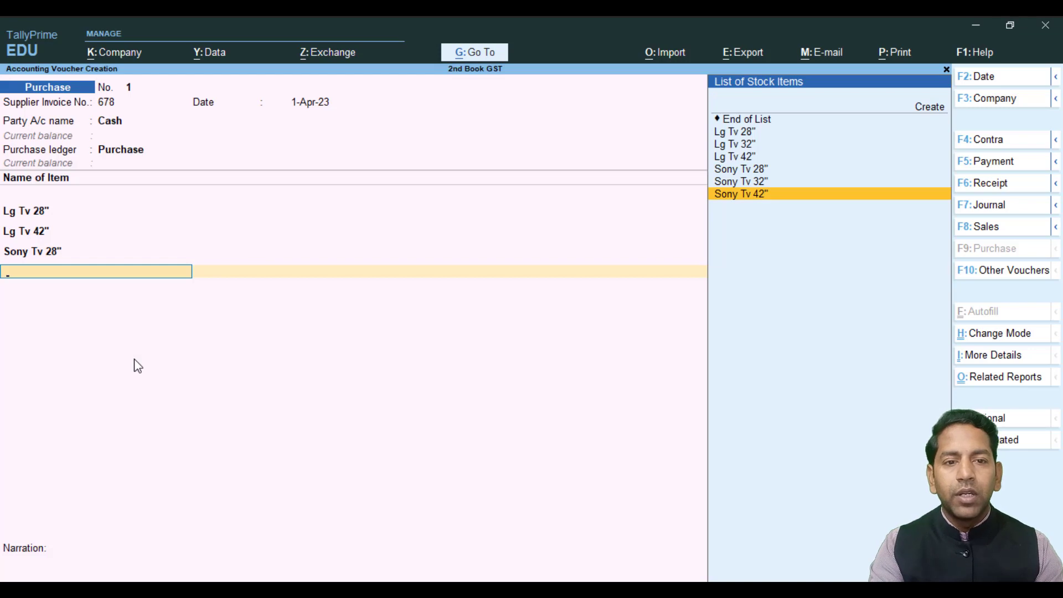
# Step: Add Sony Tv 42" allocated to the Warehouse godown, 18 Nos. at a rate of 10,200, and end the item list
pyautogui.press('Return')
pyautogui.write('Wa')
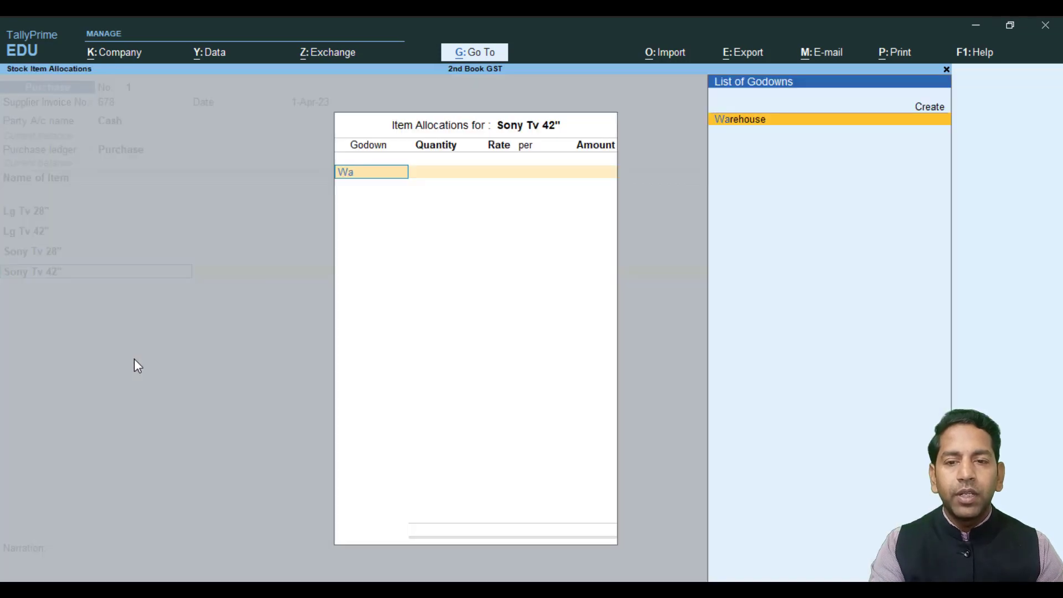
pyautogui.press('Return')
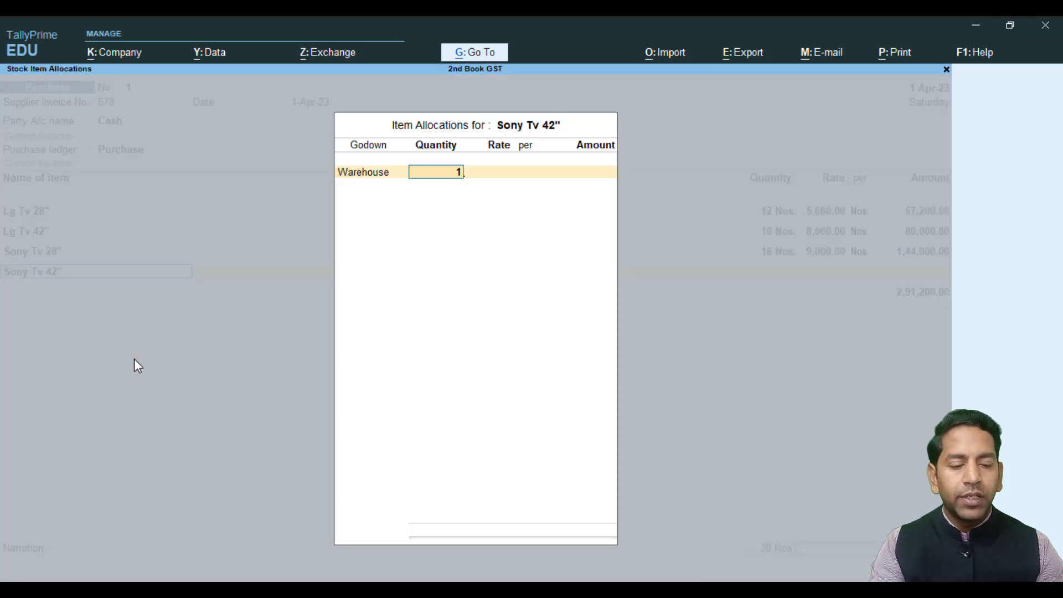
pyautogui.write('18')
pyautogui.press('Return')
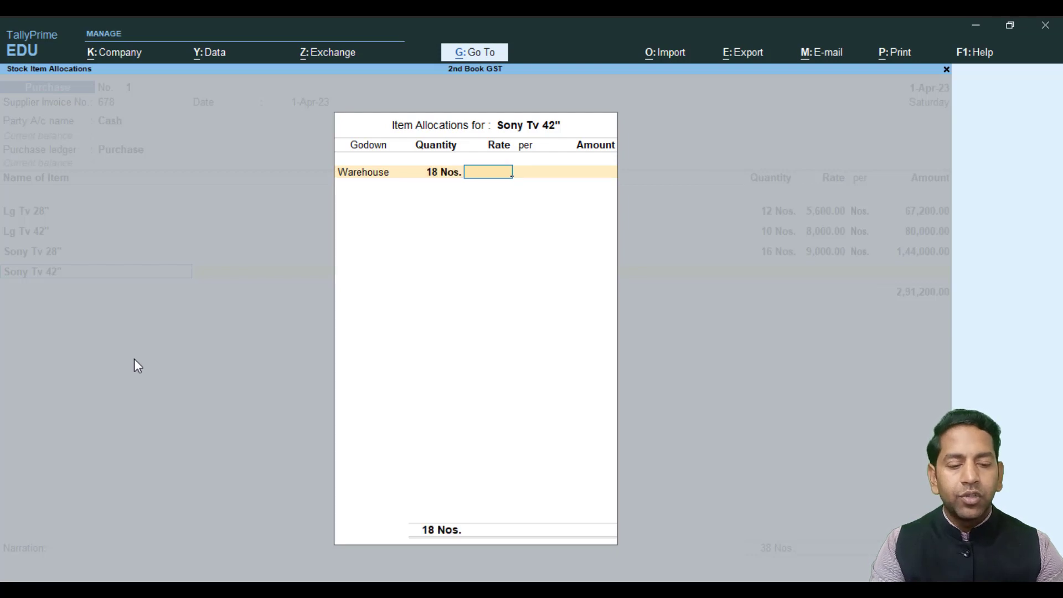
pyautogui.write('10,200')
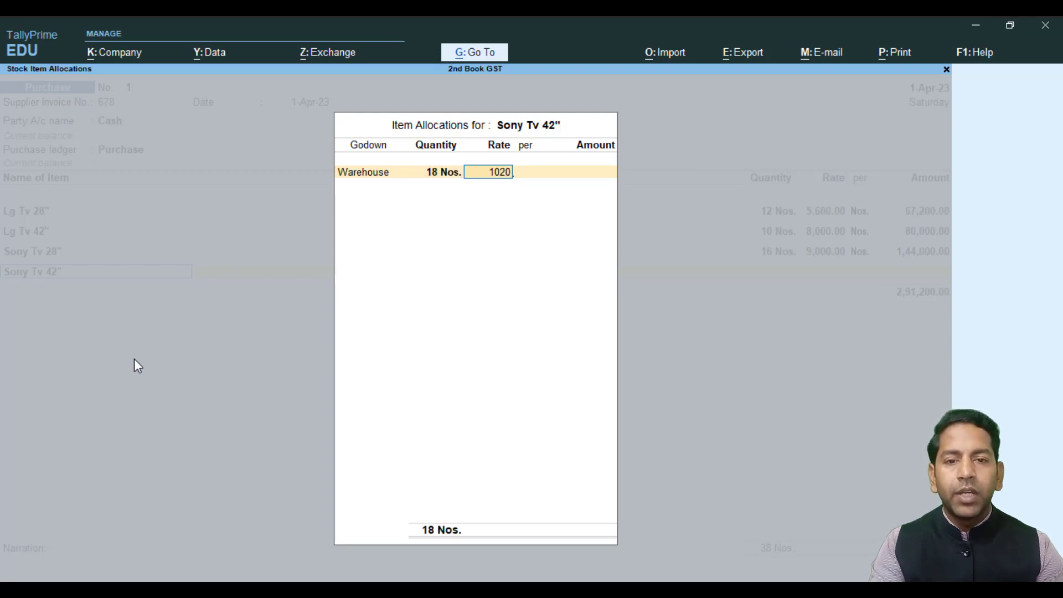
pyautogui.press('Return')
pyautogui.press('Return')
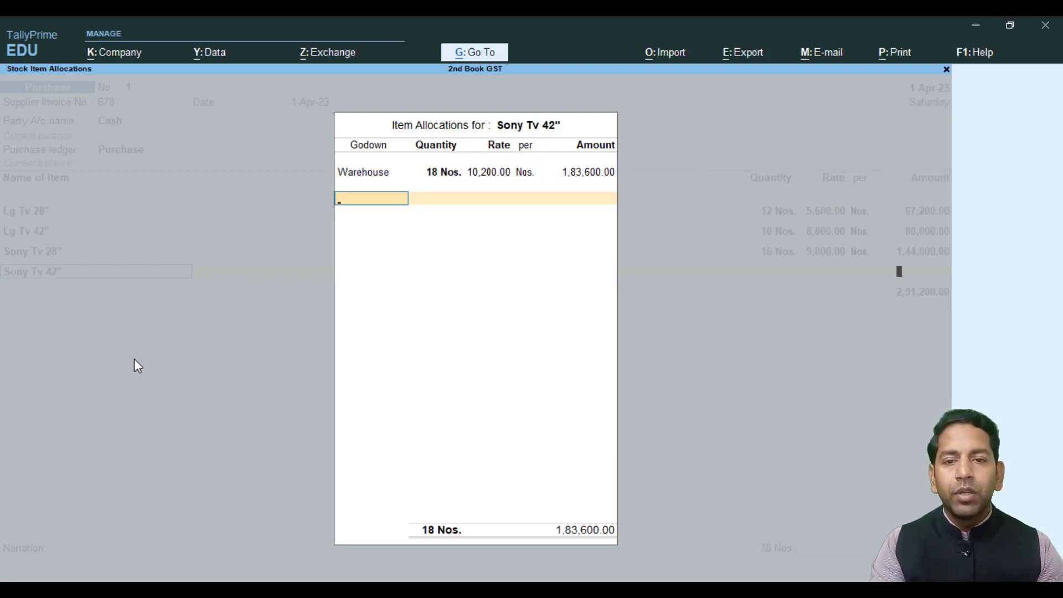
pyautogui.press('Return')
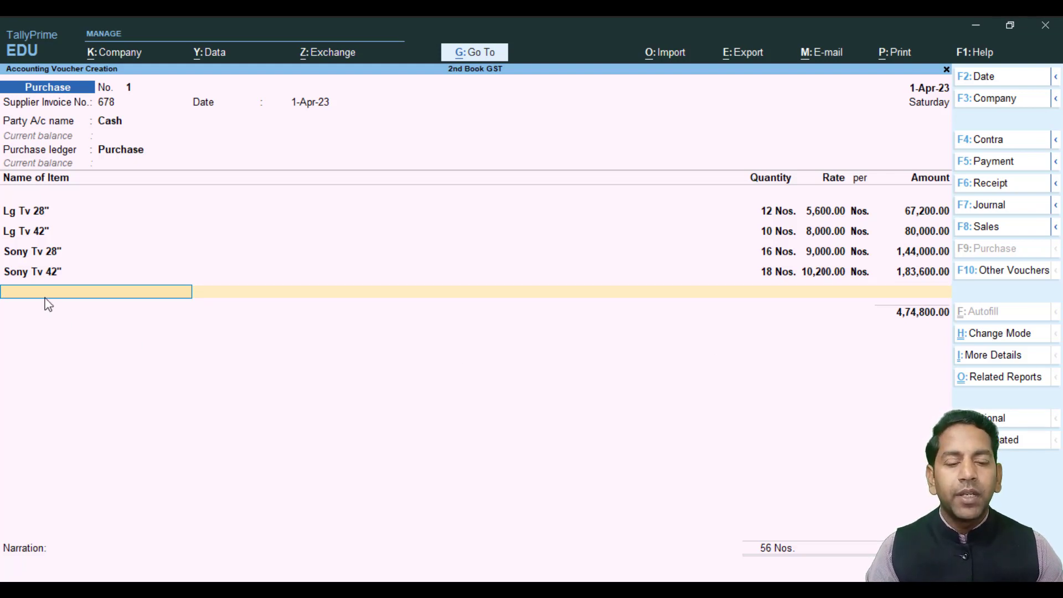
pyautogui.press('Return')
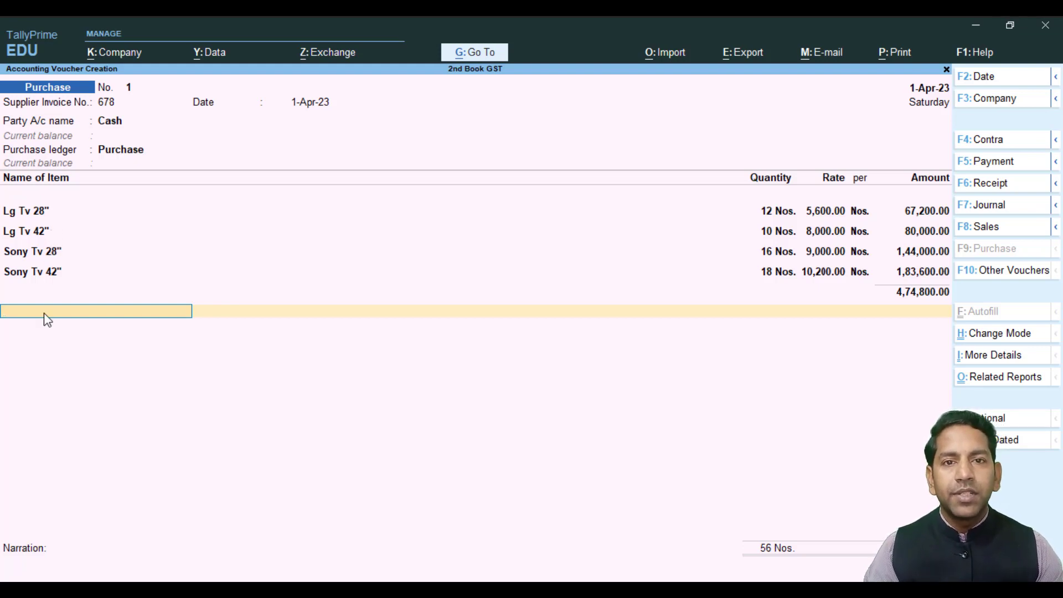
# Step: From the voucher line below the items, create a ledger named Input CGST under Duties & Taxes
pyautogui.hotkey('alt', 'c')
pyautogui.write('In')
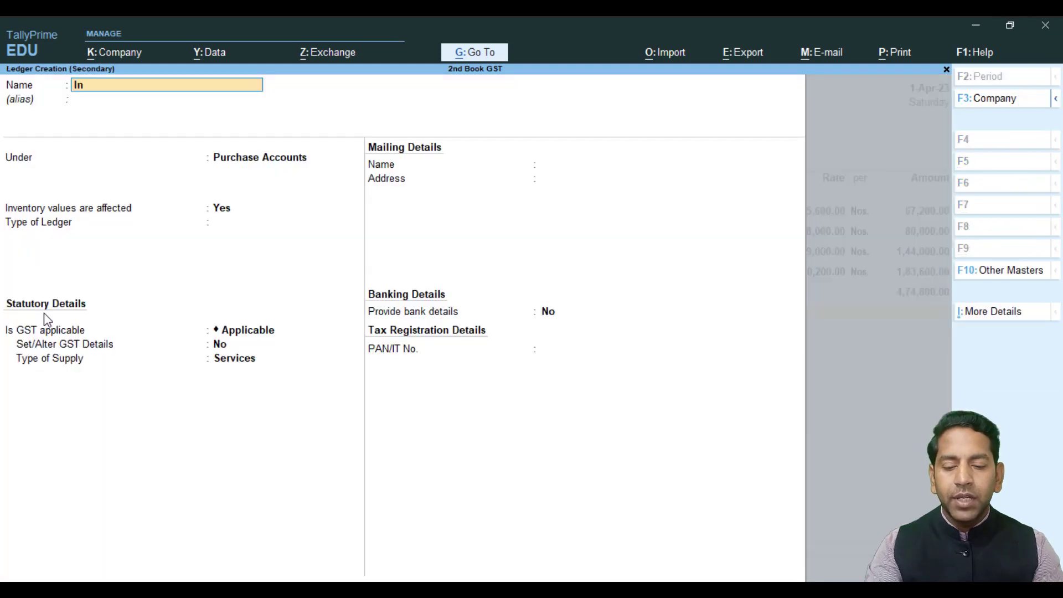
pyautogui.write('put')
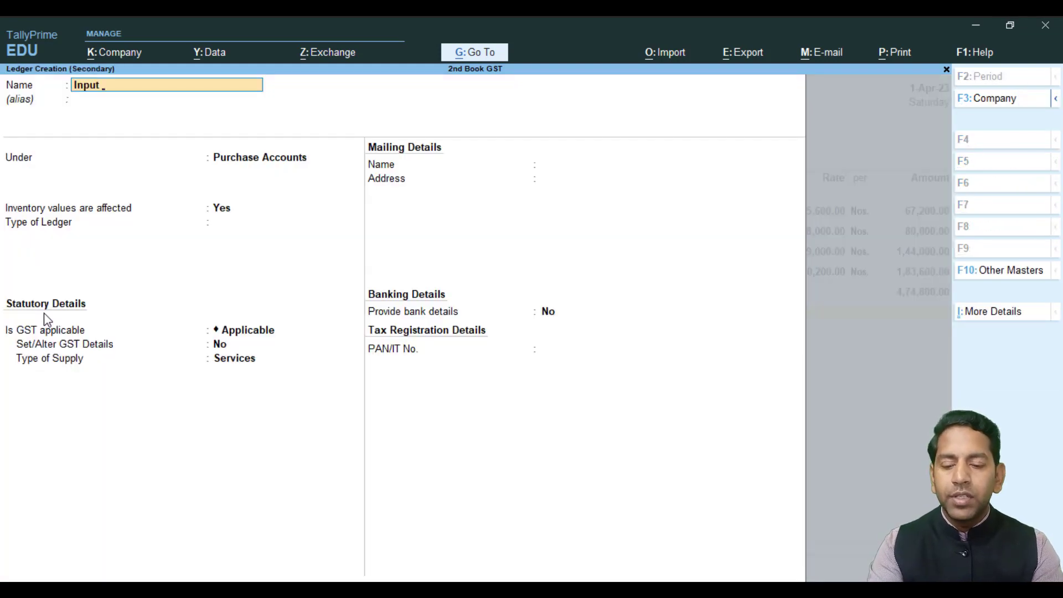
pyautogui.write(' CGST')
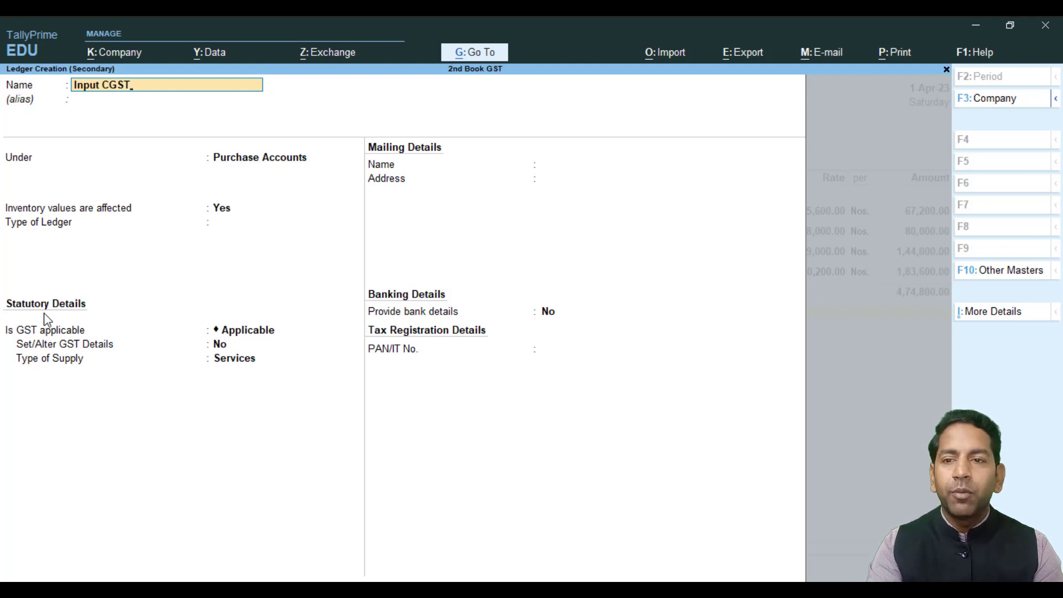
pyautogui.press('Return')
pyautogui.press('Return')
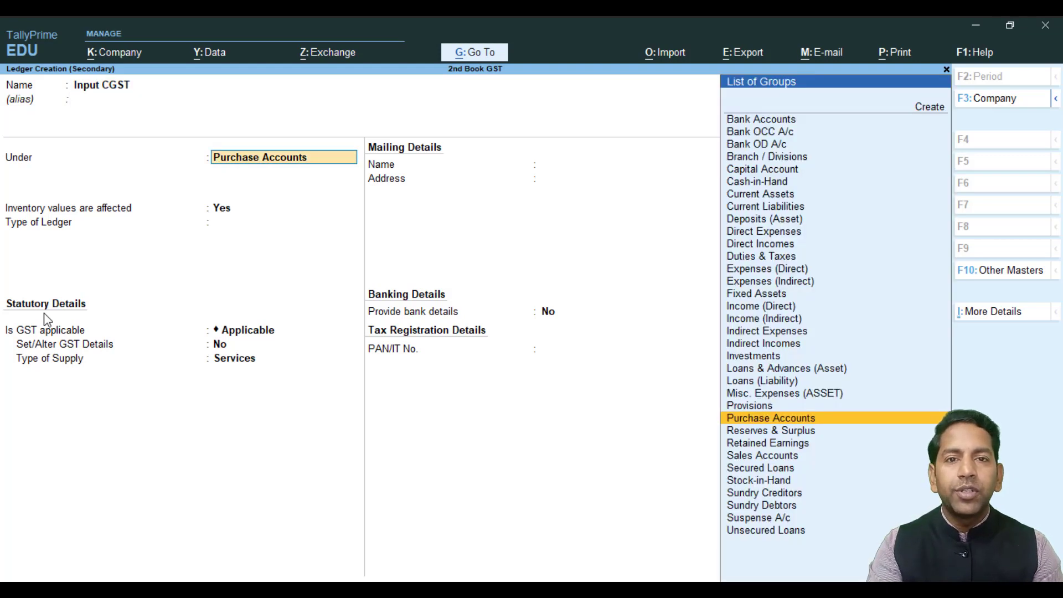
pyautogui.write('Du')
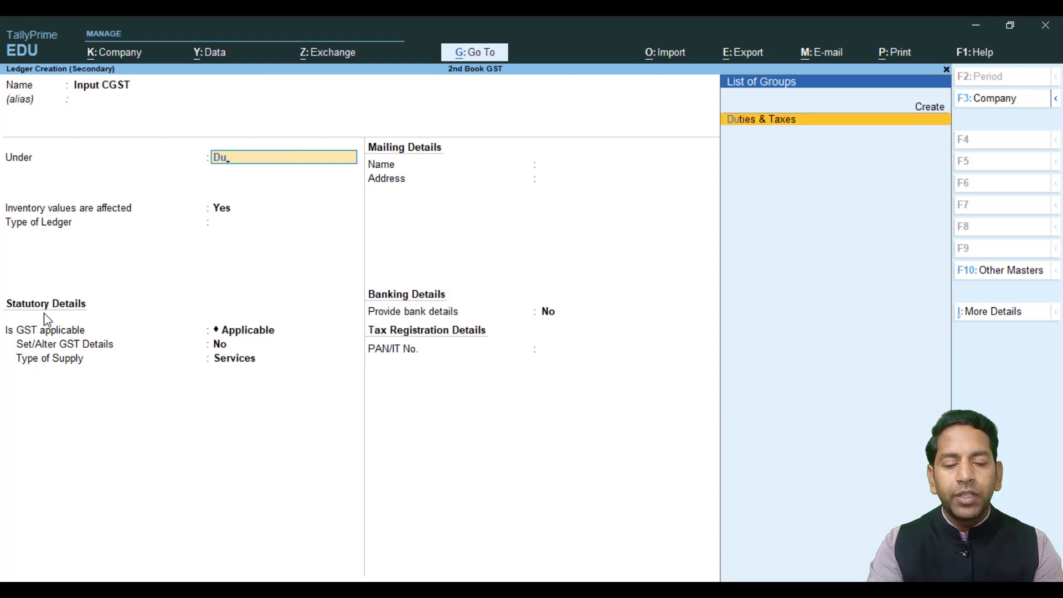
pyautogui.press('Return')
# Step: Set the Input CGST ledger's duty type to GST and tax type to Central Tax, save it, and accept its calculated amount in the voucher
pyautogui.press('Up')
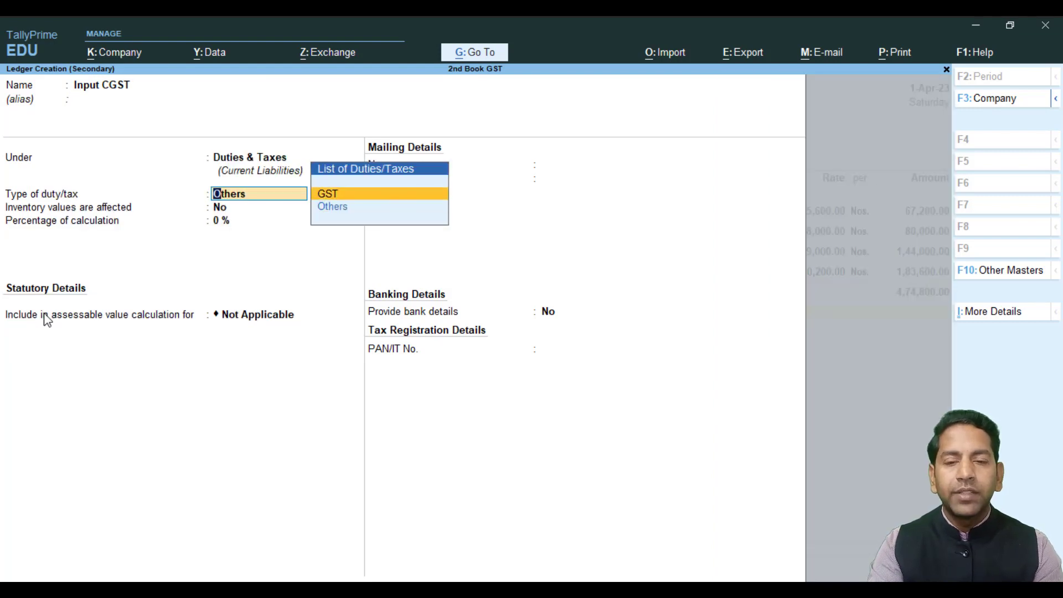
pyautogui.press('Return')
pyautogui.press('Down')
pyautogui.press('Up')
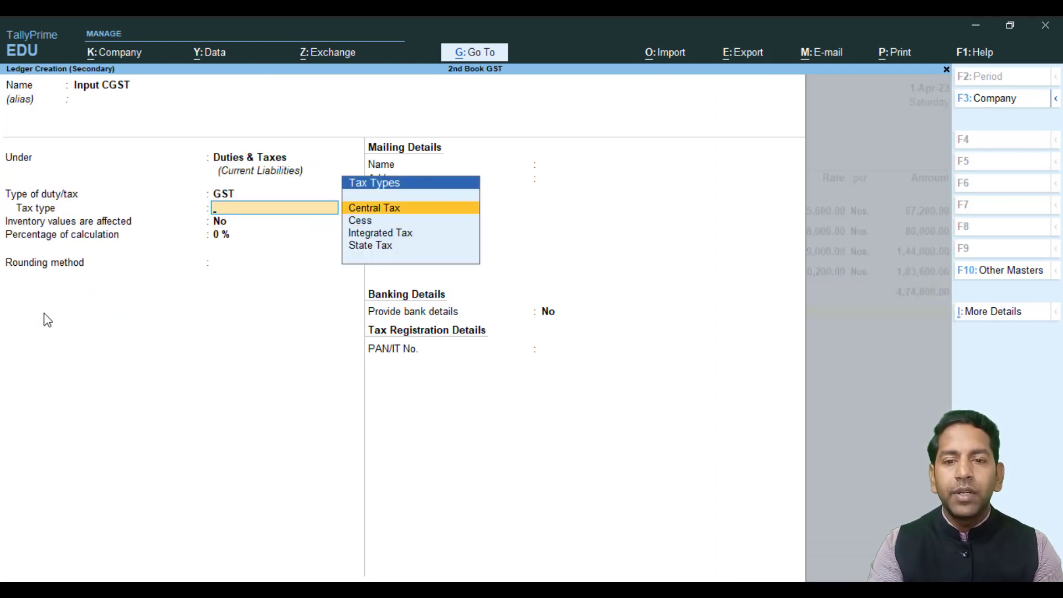
pyautogui.press('Return')
pyautogui.hotkey('ctrl', 'a')
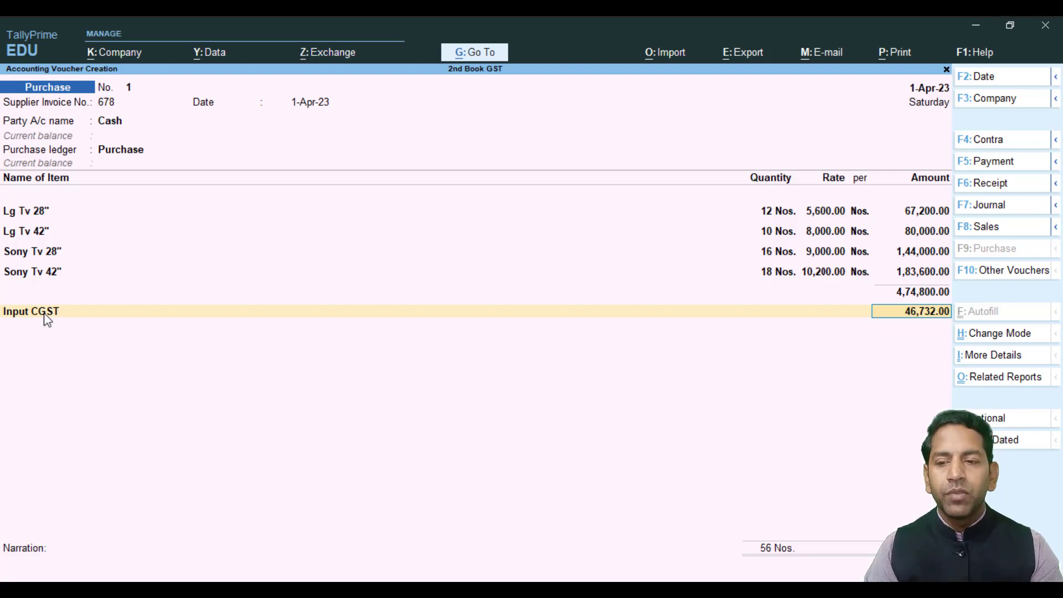
pyautogui.press('Return')
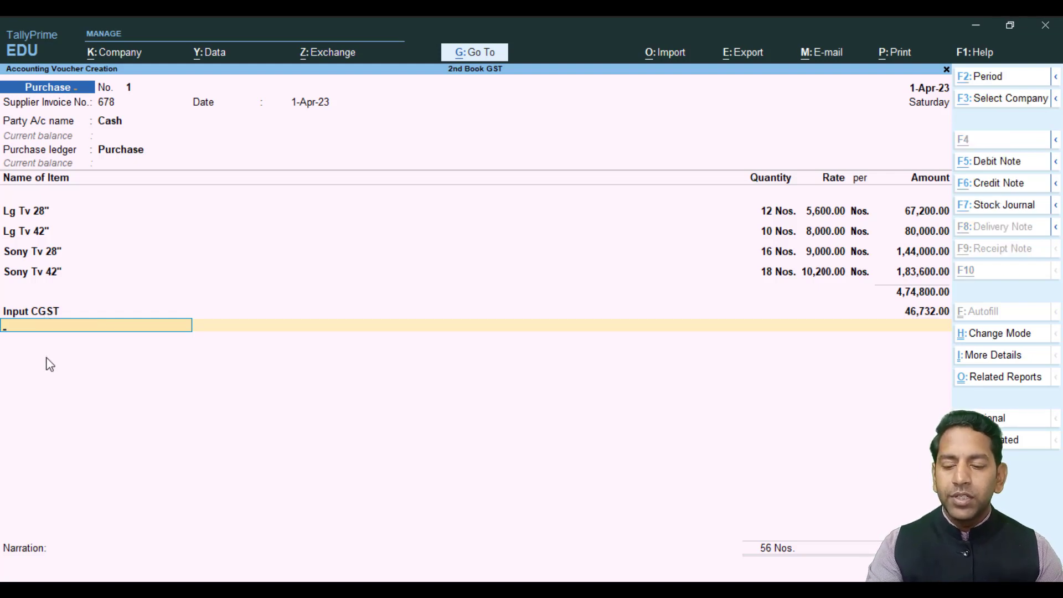
# Step: From the voucher line below Input CGST, create a ledger named Input SGST under Duties & Taxes
pyautogui.hotkey('alt', 'c')
pyautogui.write('Inpu')
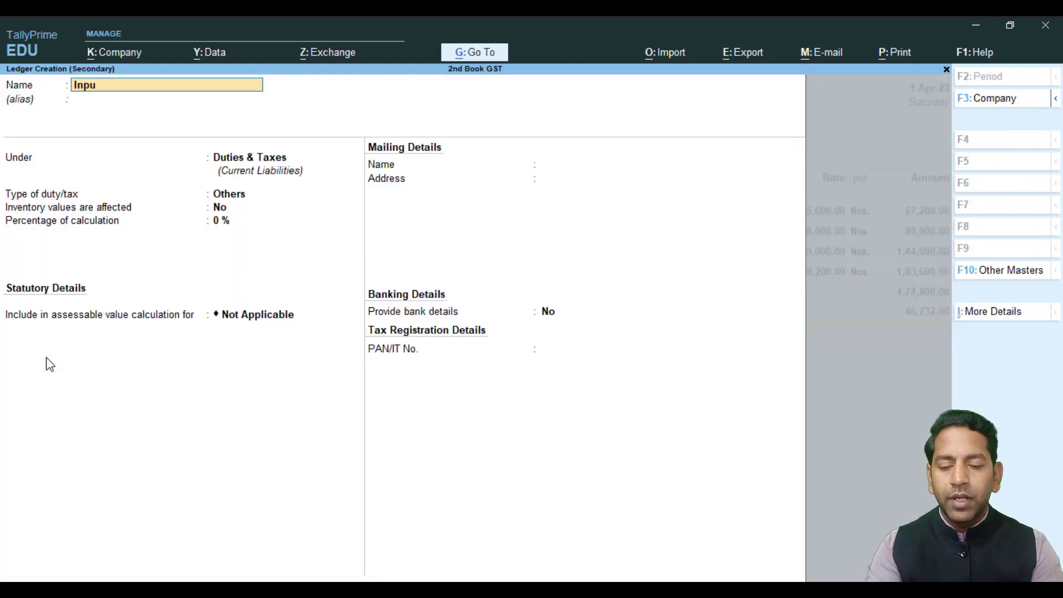
pyautogui.write('t SGTS')
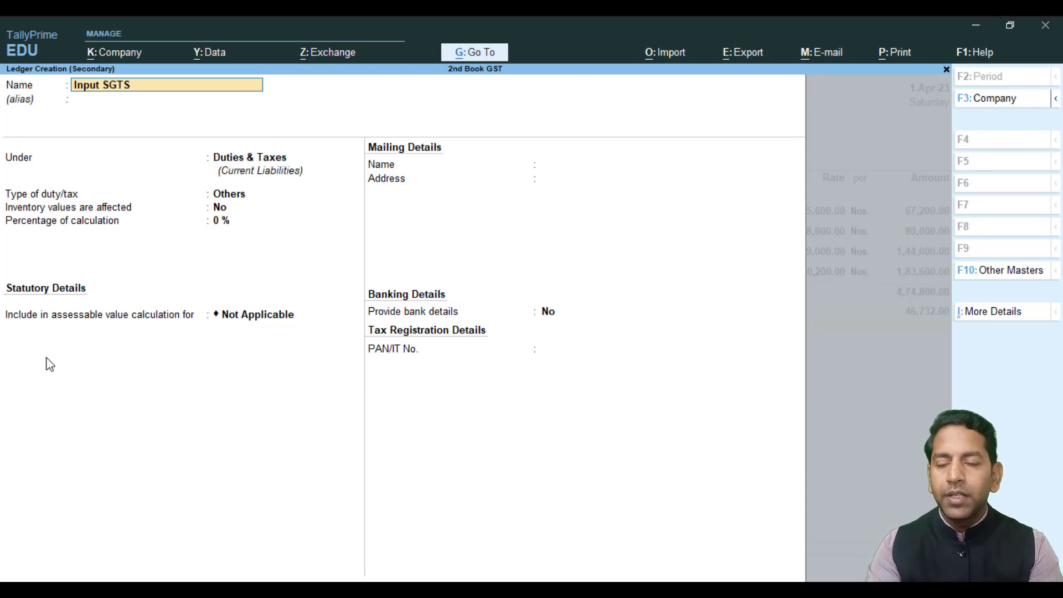
pyautogui.press('BackSpace')
pyautogui.press('BackSpace')
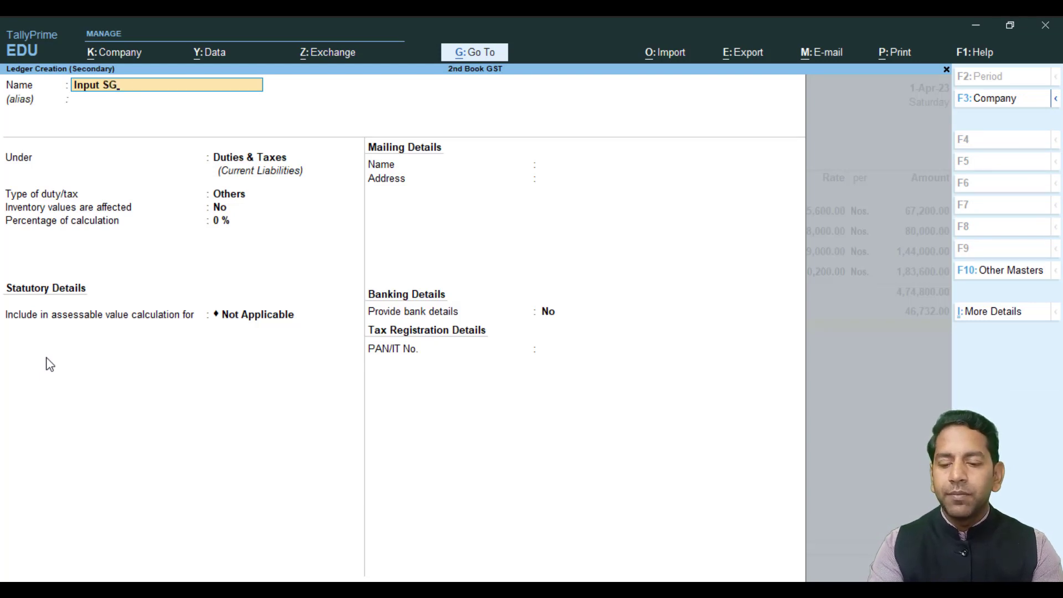
pyautogui.write('s')
pyautogui.press('BackSpace')
pyautogui.write('ST')
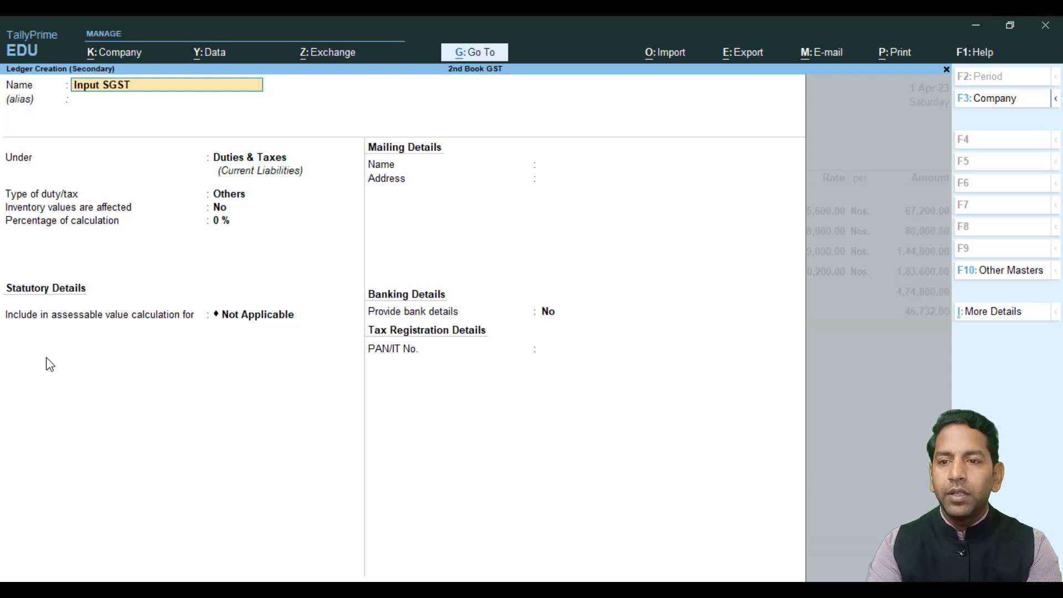
pyautogui.press('Return')
pyautogui.press('Return')
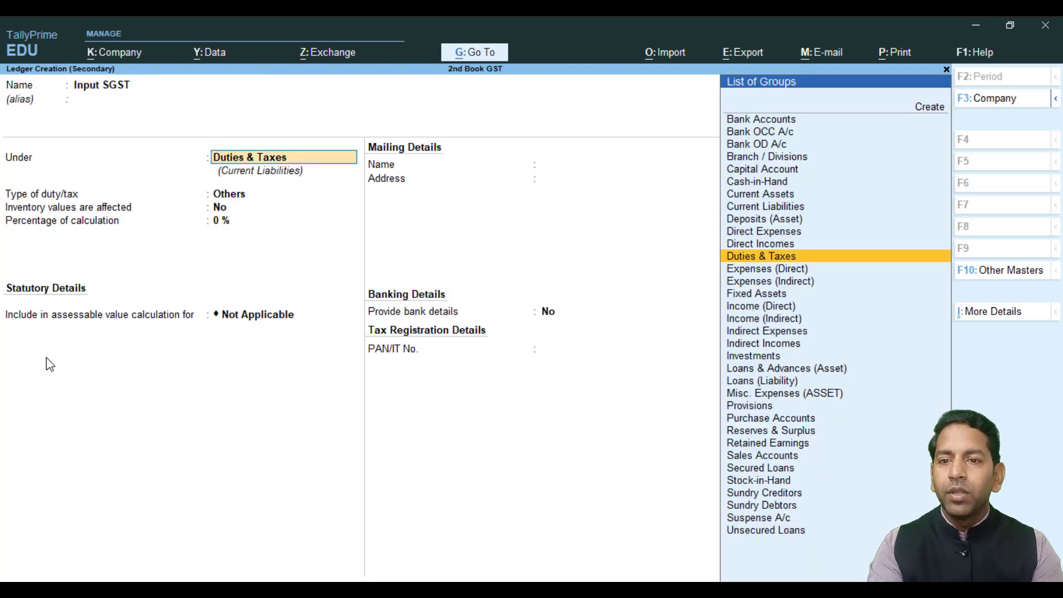
pyautogui.press('Return')
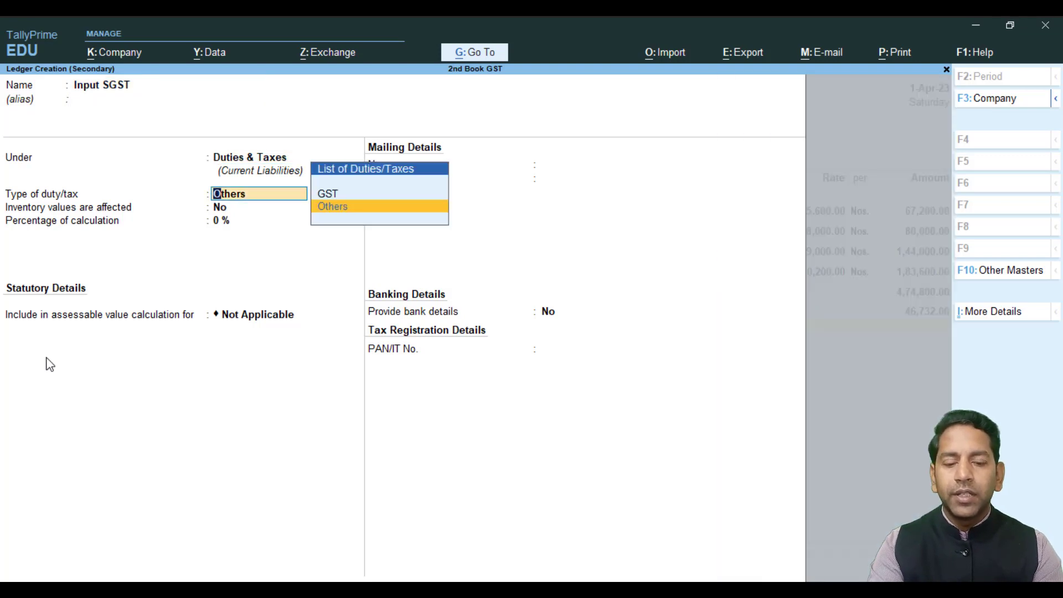
# Step: Set the Input SGST ledger's duty type to GST and tax type to State Tax, save it, and add it to the voucher
pyautogui.press('Up')
pyautogui.press('Return')
pyautogui.press('Down')
pyautogui.press('Down')
pyautogui.press('Down')
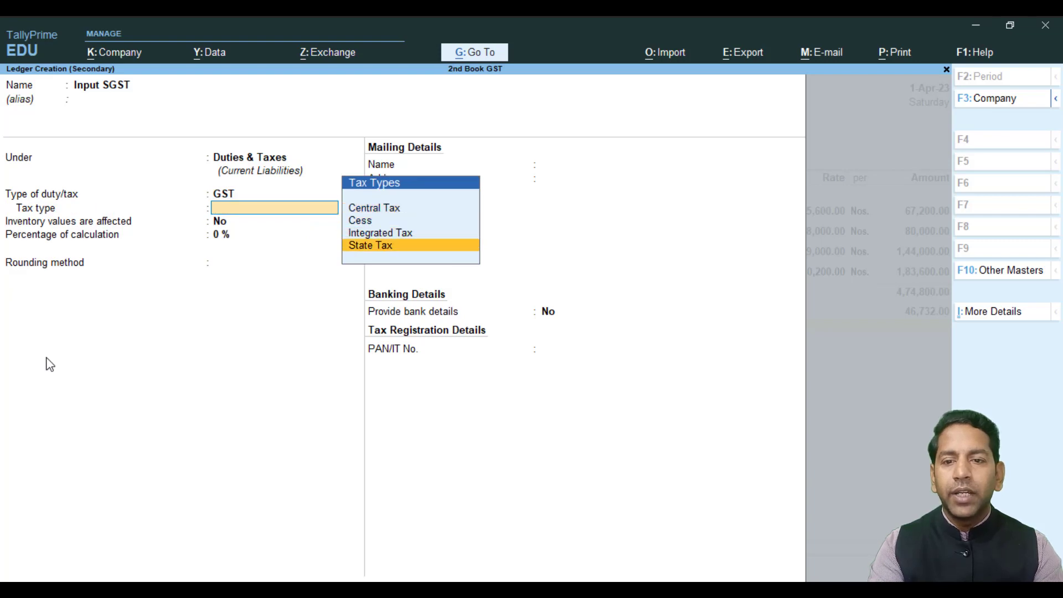
pyautogui.press('Return')
pyautogui.hotkey('ctrl', 'a')
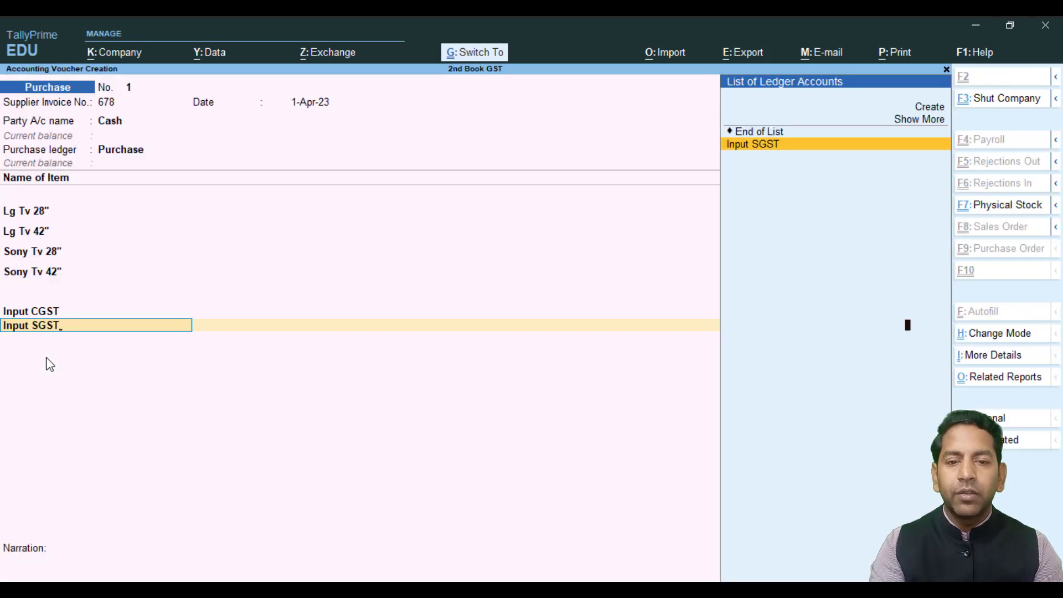
pyautogui.press('Return')
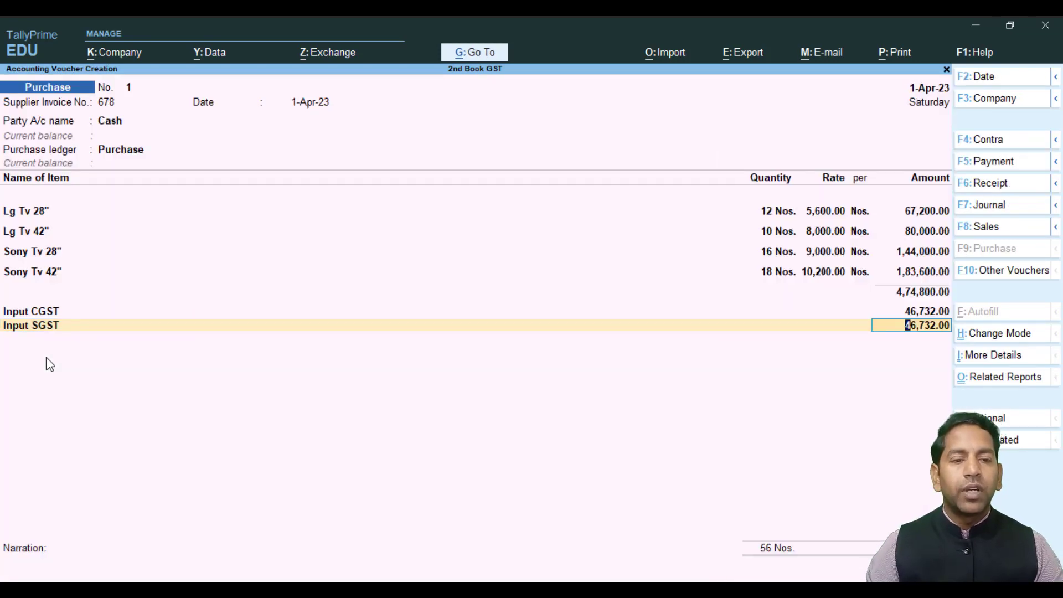
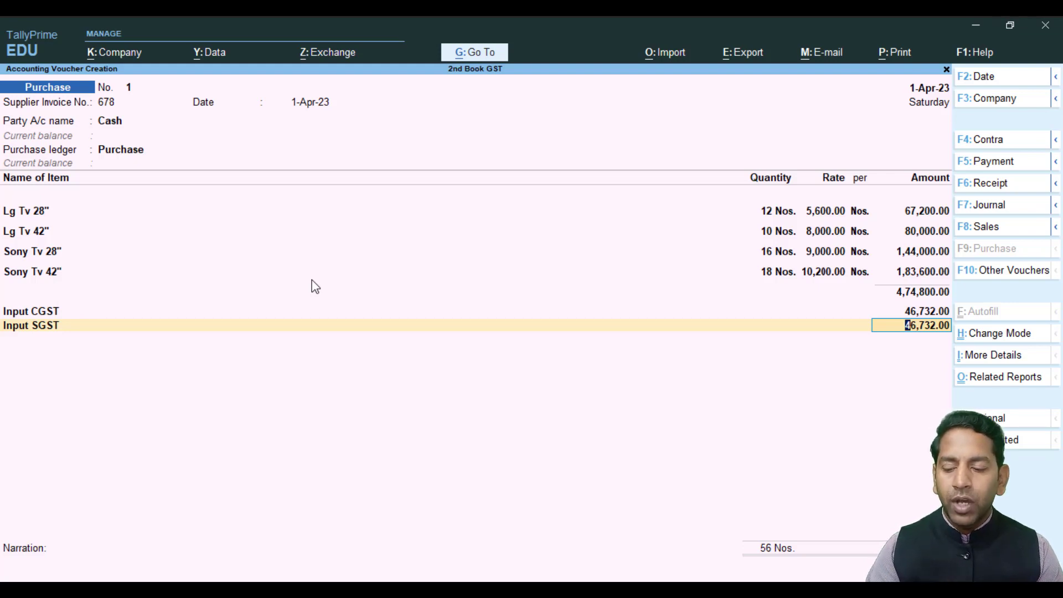
# Step: Check the purchase's total tax in the GST - Tax Analysis report and return to the voucher
pyautogui.hotkey('ctrl', 'o')
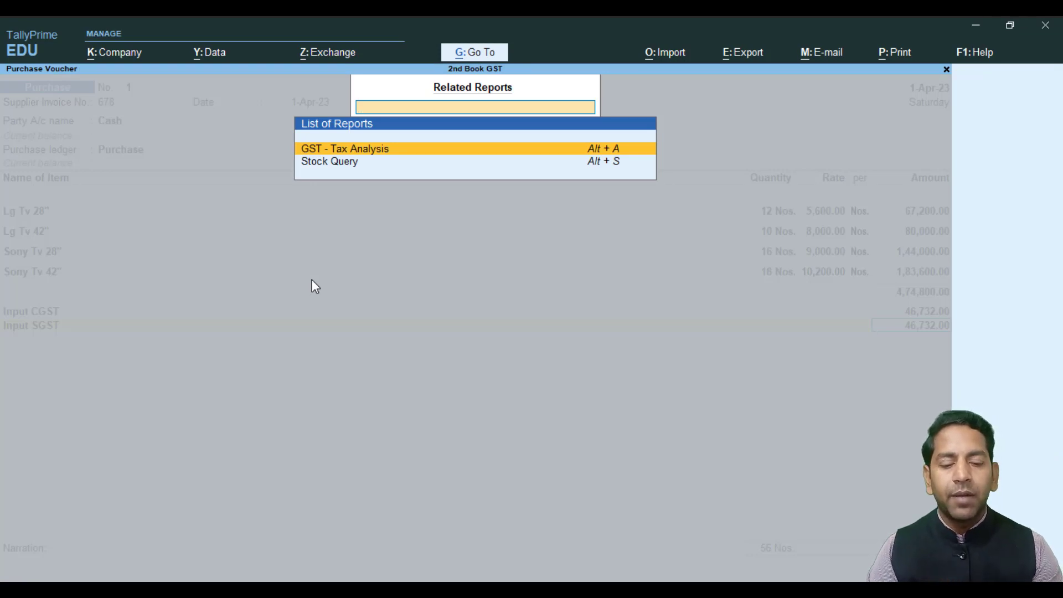
pyautogui.press('Return')
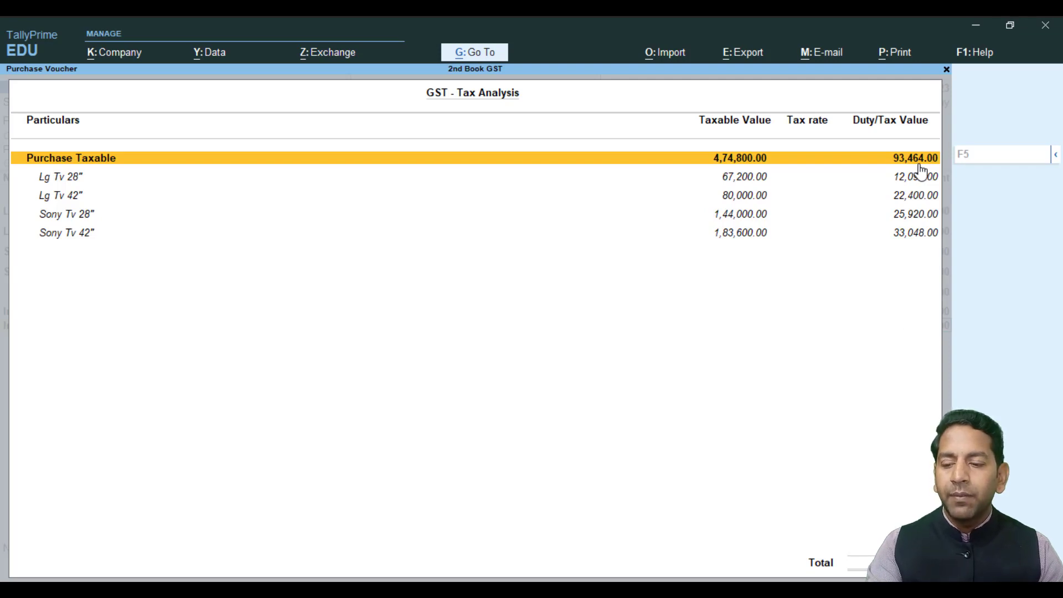
pyautogui.press('Escape')
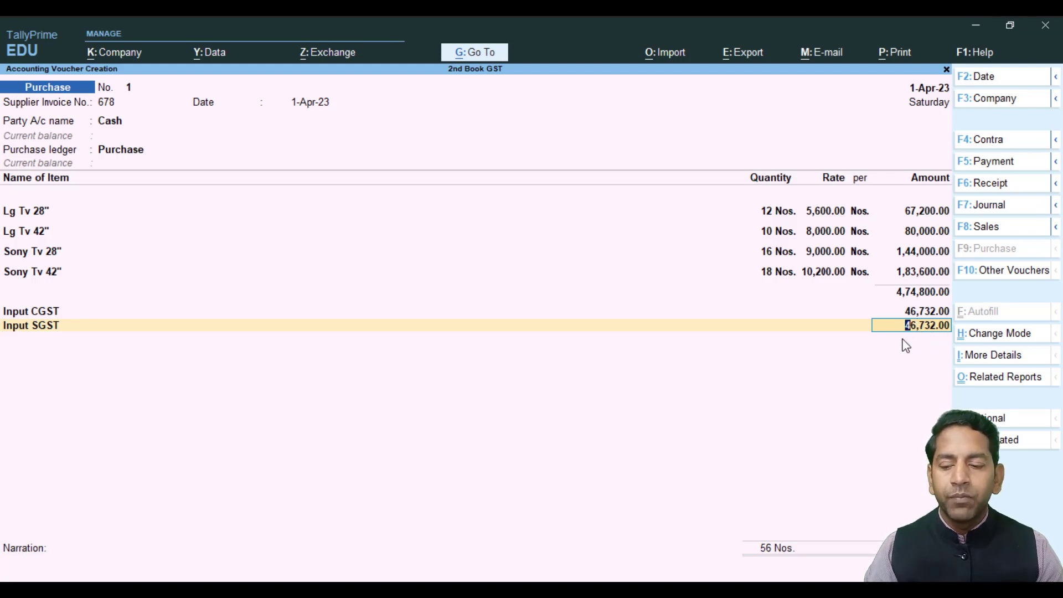
# Step: Reopen the GST - Tax Analysis report and go through the taxable and tax values of the four TV items
pyautogui.press('ctrl')
pyautogui.hotkey('ctrl', 'o')
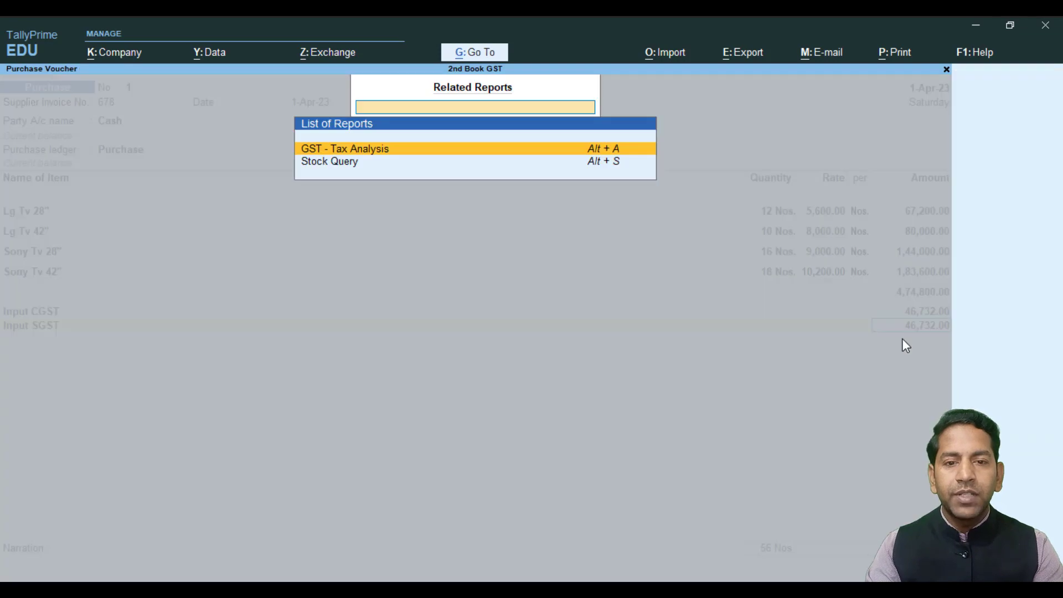
pyautogui.press('Return')
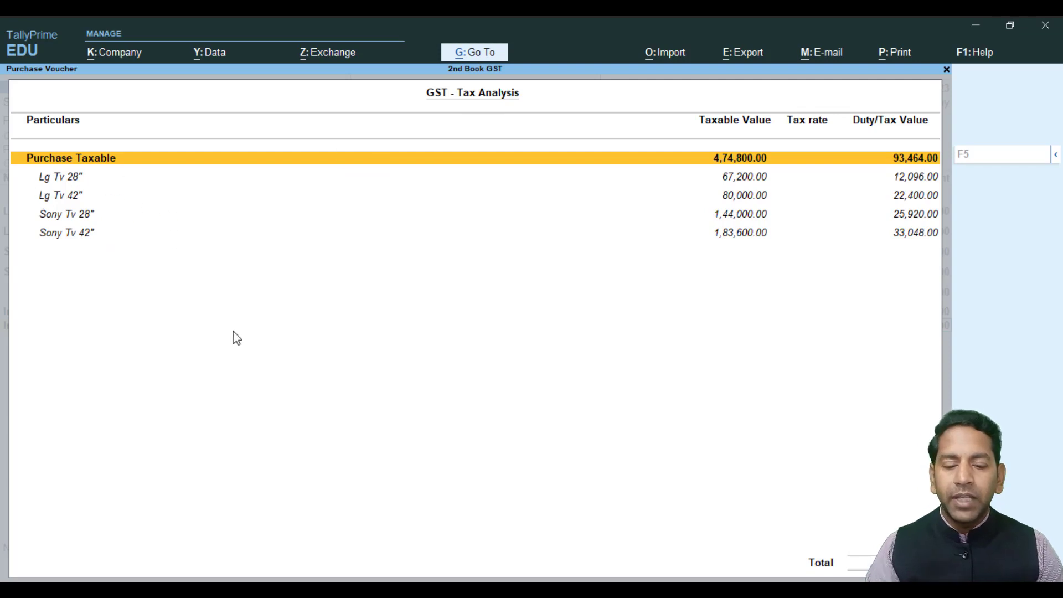
pyautogui.press('Down')
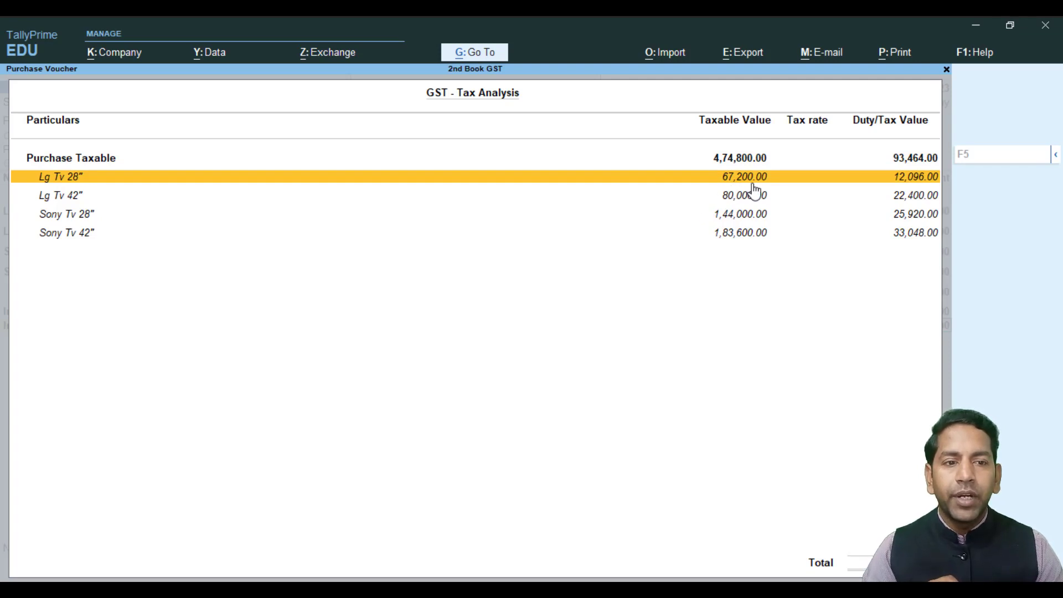
pyautogui.click(909, 195)
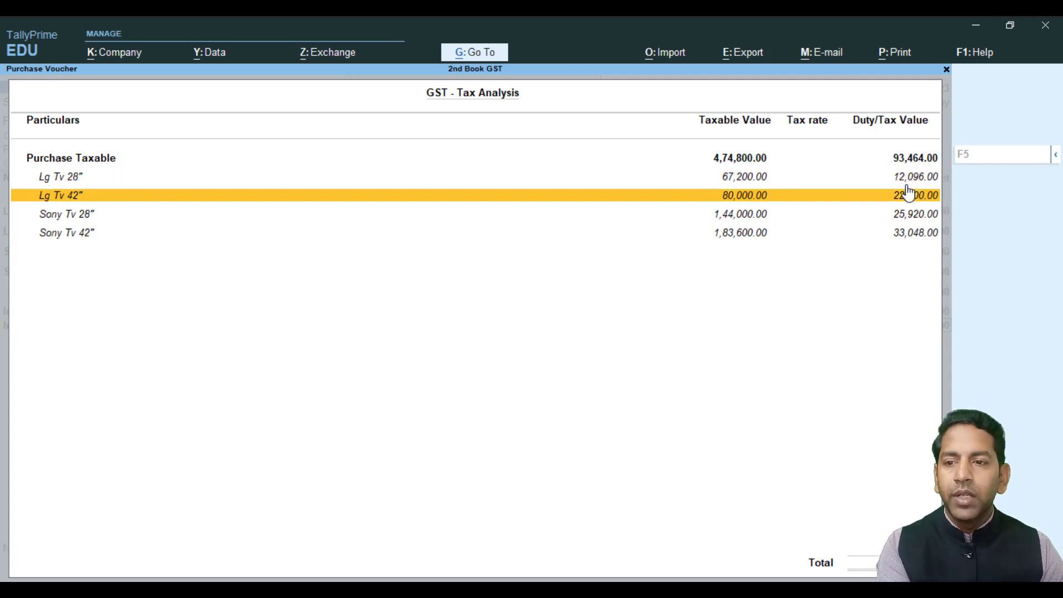
pyautogui.press('Down')
pyautogui.press('Down')
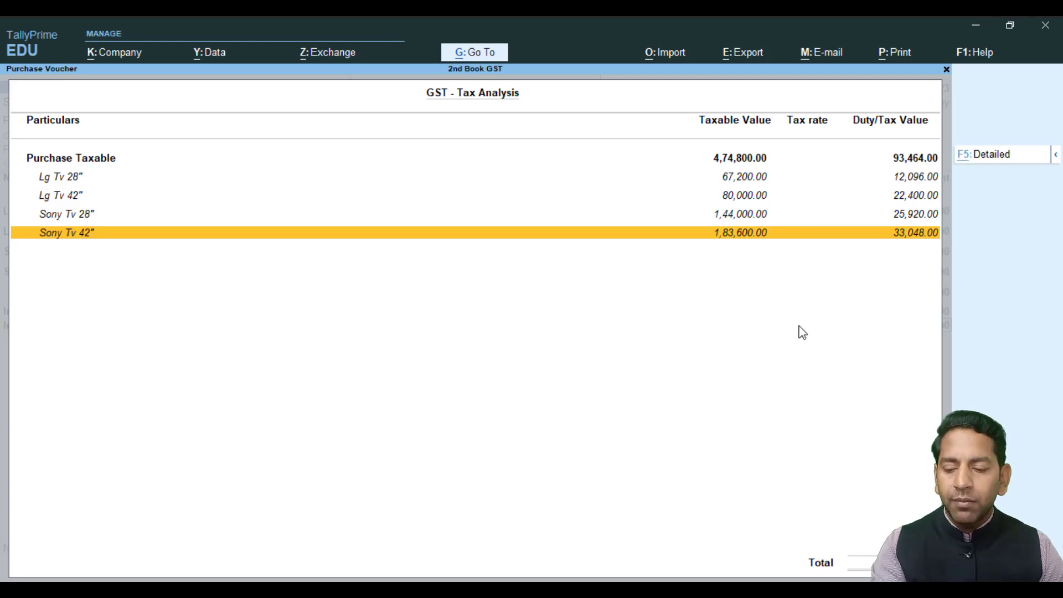
# Step: Expand the GST - Tax Analysis report to the detailed view and go back up to the Purchase Taxable line
pyautogui.hotkey('alt', 'F5')
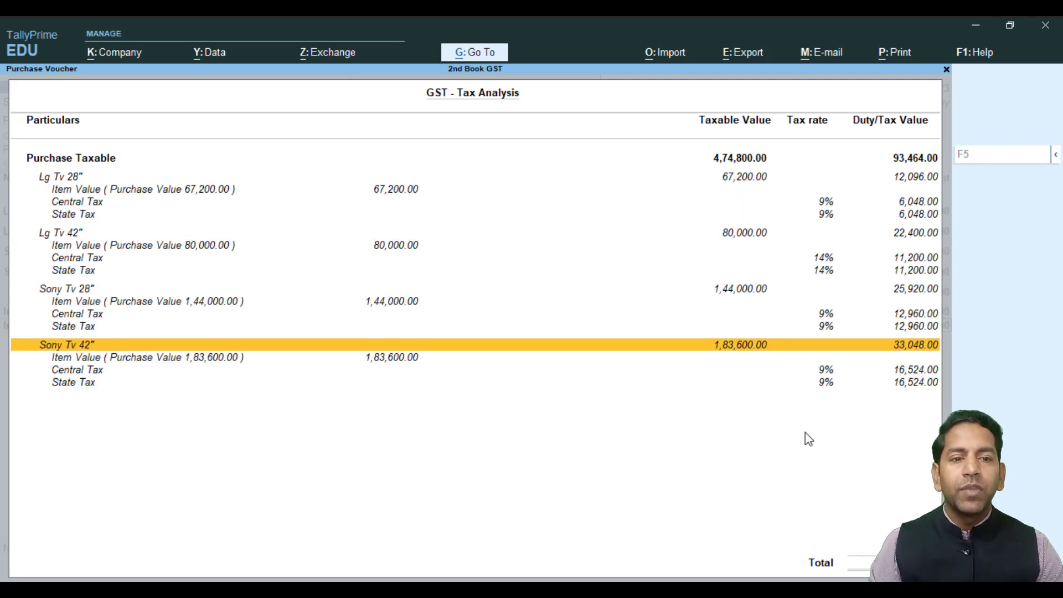
pyautogui.press('Up')
pyautogui.press('Up')
pyautogui.press('Up')
pyautogui.press('Up')
pyautogui.press('Up')
pyautogui.press('Up')
pyautogui.press('Up')
pyautogui.press('Up')
pyautogui.press('Up')
pyautogui.press('Up')
pyautogui.press('Up')
pyautogui.press('Up')
pyautogui.press('Up')
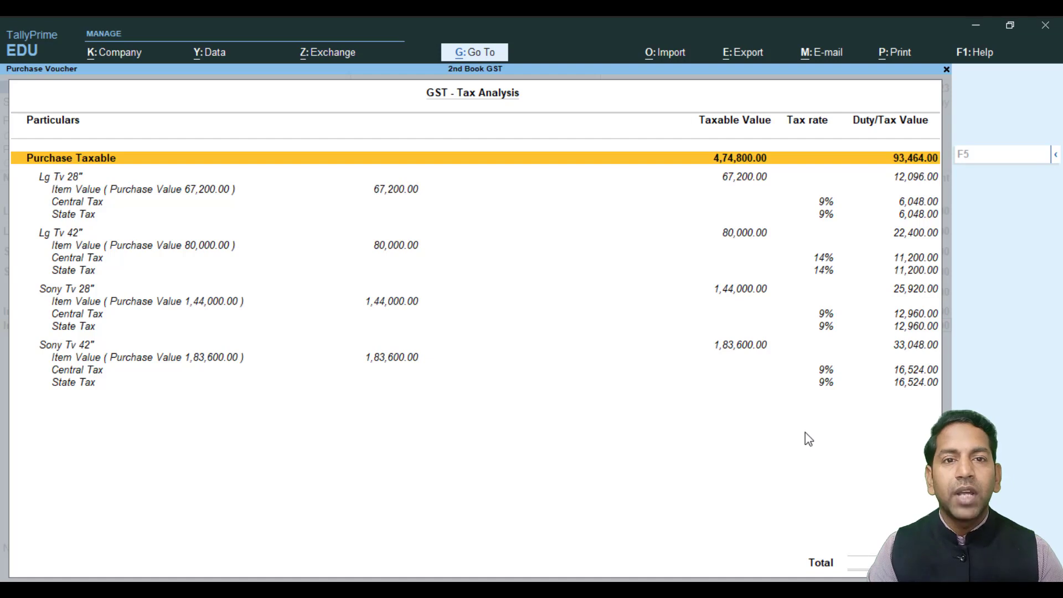
# Step: Examine the Central Tax and State Tax rates and amounts for Lg Tv 28" in the detailed tax analysis
pyautogui.press('Down')
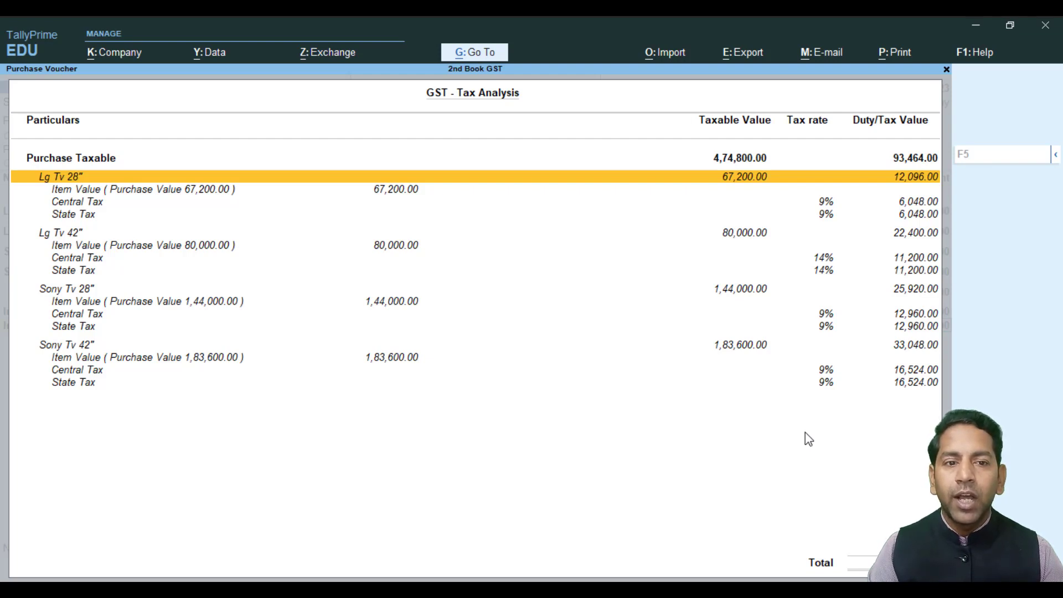
pyautogui.press('Down')
pyautogui.press('Down')
pyautogui.press('Down')
pyautogui.press('Up')
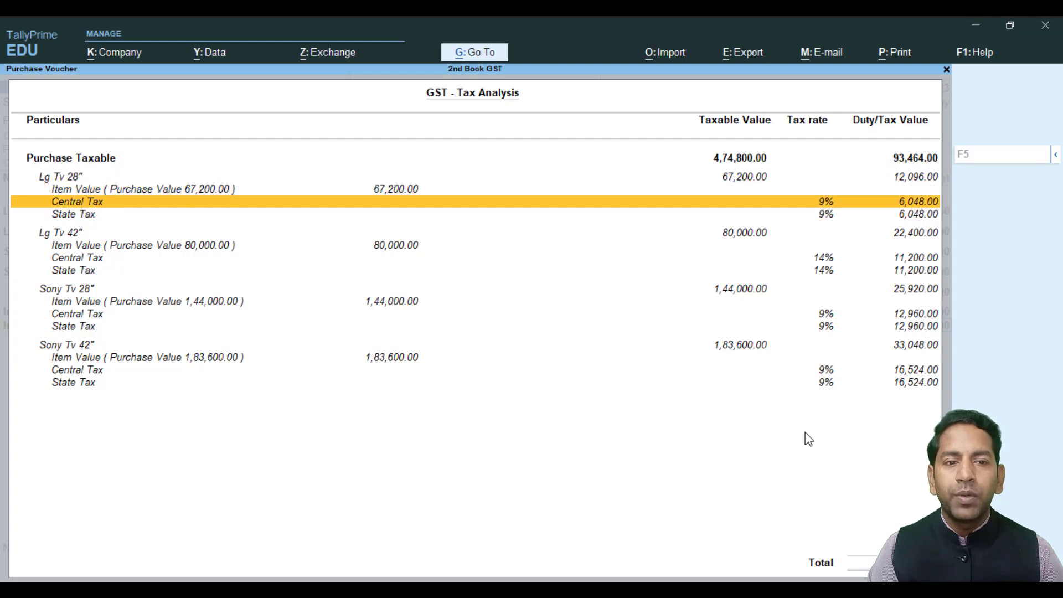
pyautogui.press('Down')
pyautogui.press('Up')
pyautogui.press('Down')
pyautogui.press('Up')
pyautogui.press('Down')
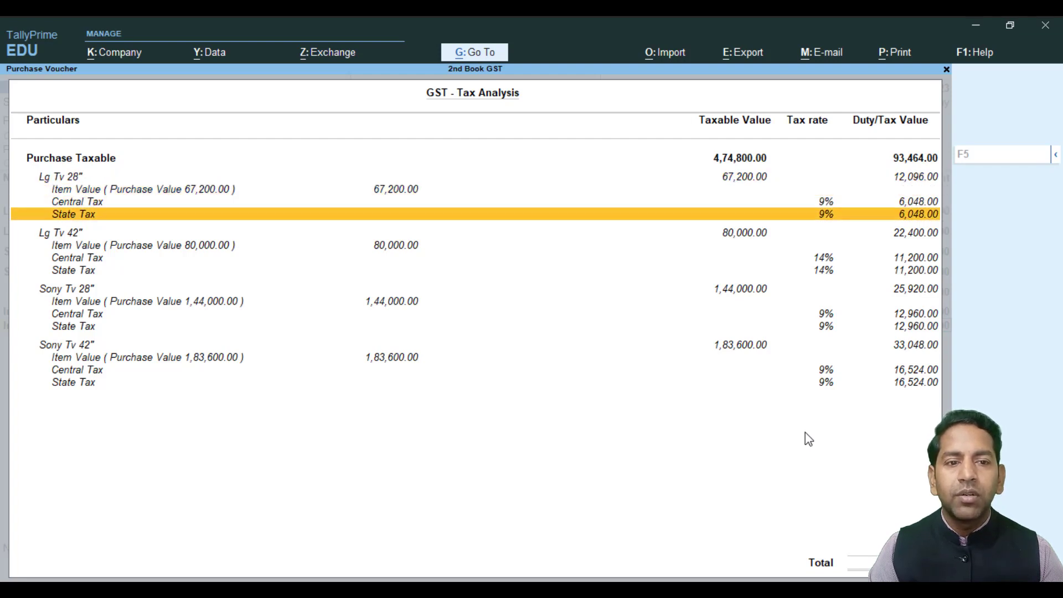
pyautogui.press('Up')
pyautogui.press('Down')
pyautogui.press('Up')
pyautogui.press('Down')
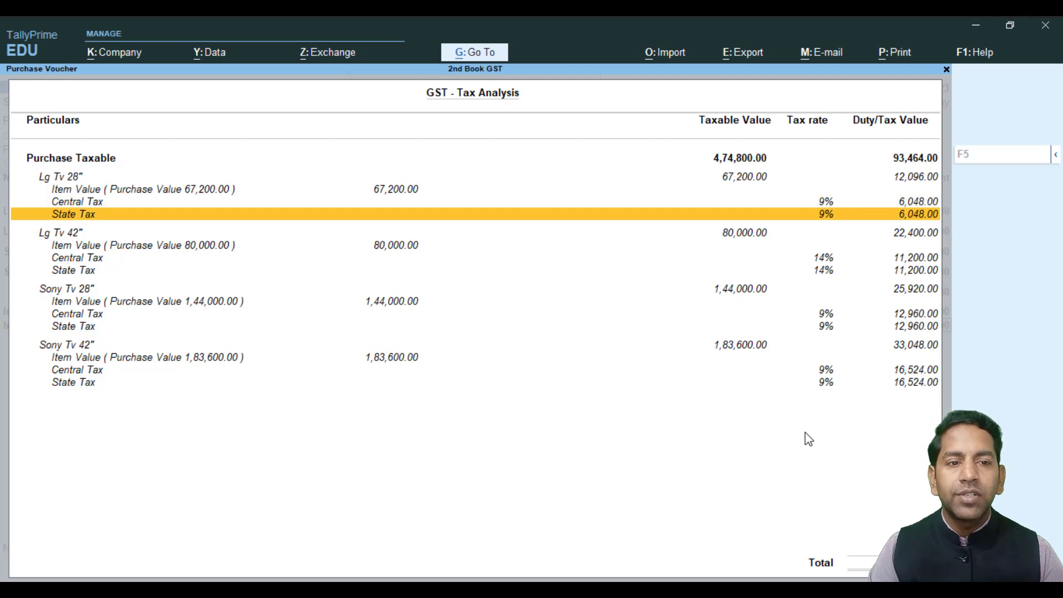
pyautogui.press('Up')
pyautogui.press('Up')
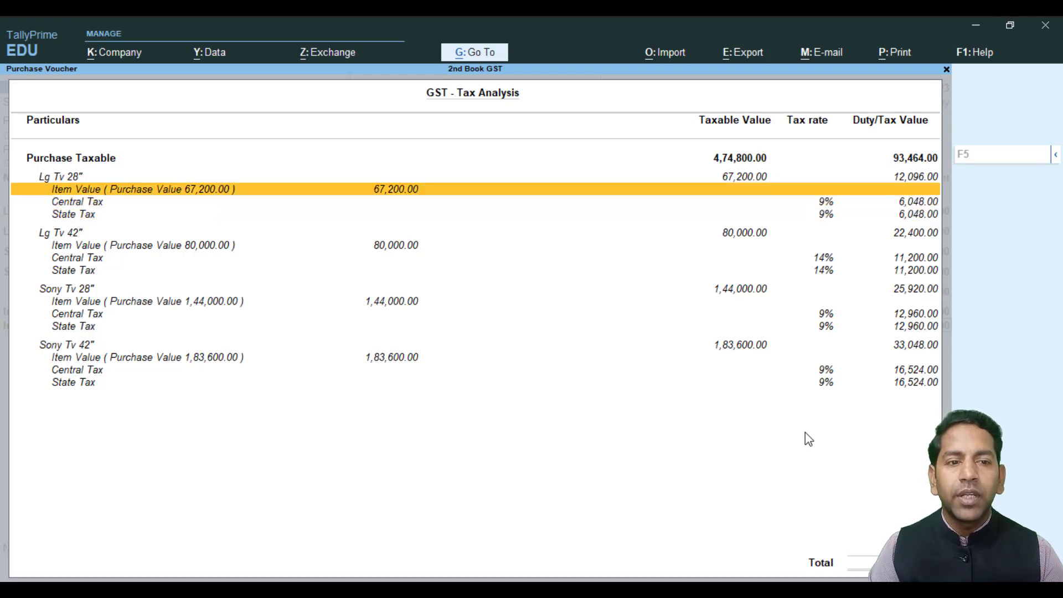
pyautogui.press('Up')
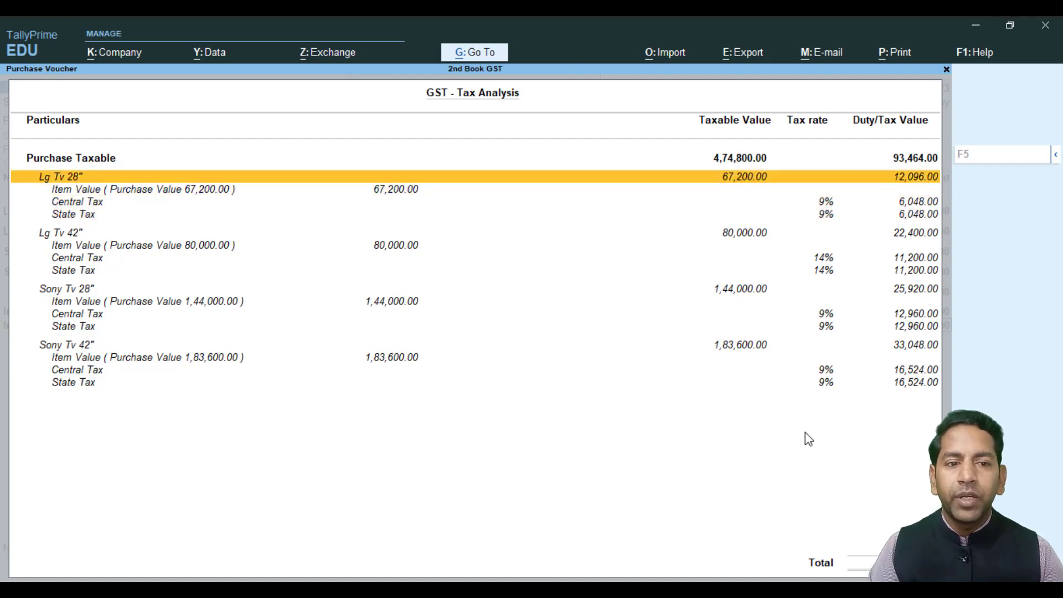
# Step: Compare the Central Tax and State Tax lines for Lg Tv 42" in the detailed tax analysis
pyautogui.press('Down')
pyautogui.press('Down')
pyautogui.press('Down')
pyautogui.press('Down')
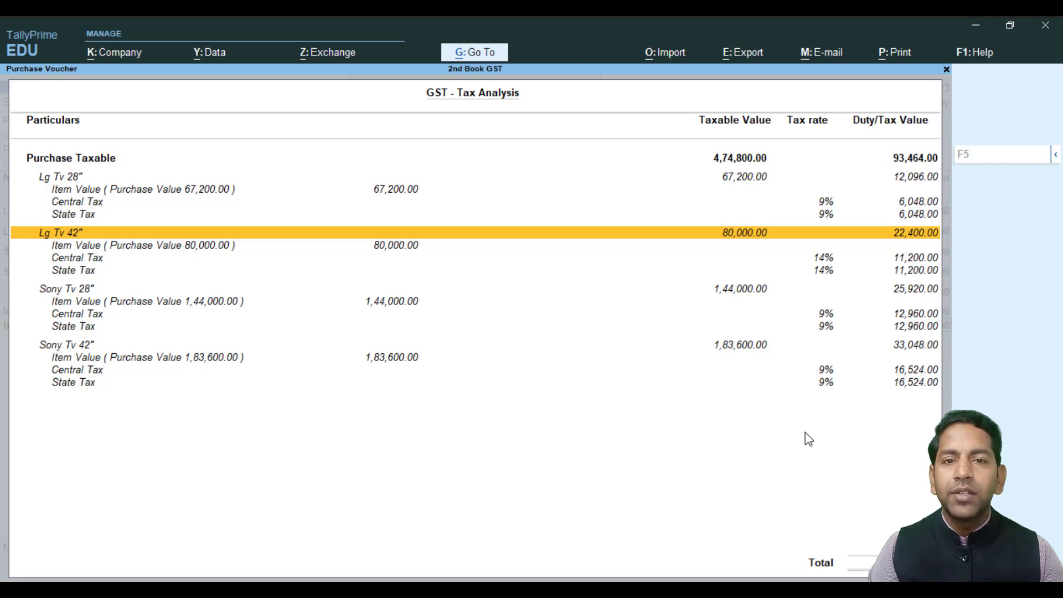
pyautogui.press('Down')
pyautogui.press('Down')
pyautogui.press('Down')
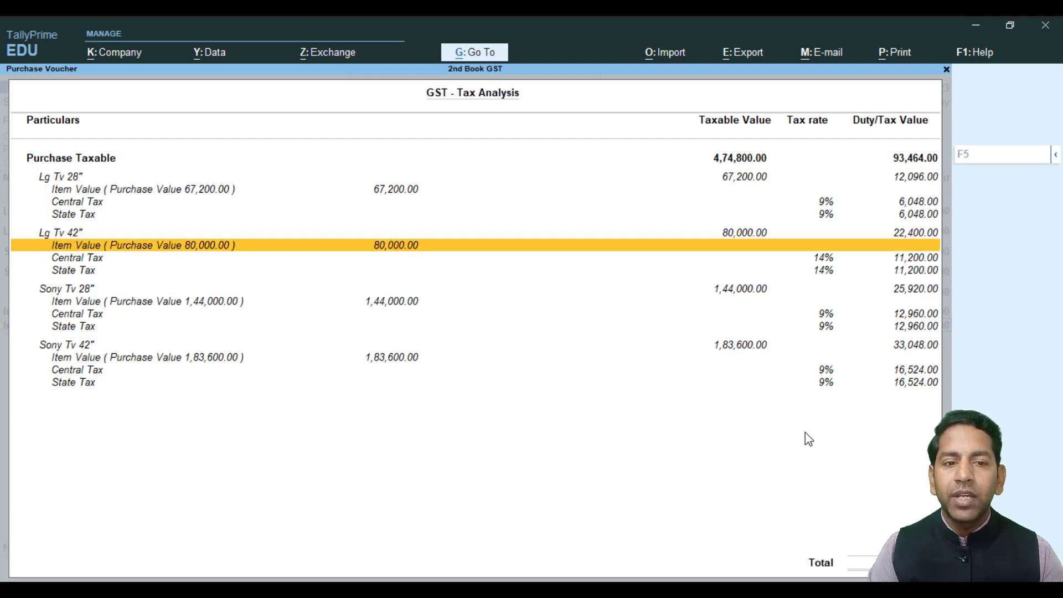
pyautogui.press('Up')
pyautogui.press('Down')
pyautogui.press('Up')
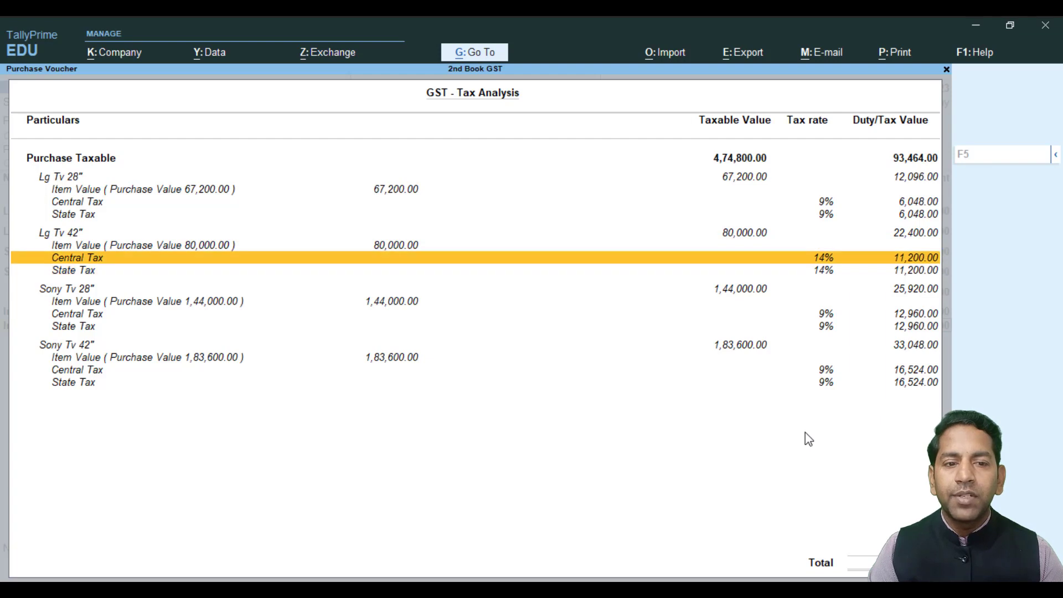
pyautogui.press('Down')
pyautogui.press('Up')
pyautogui.press('Down')
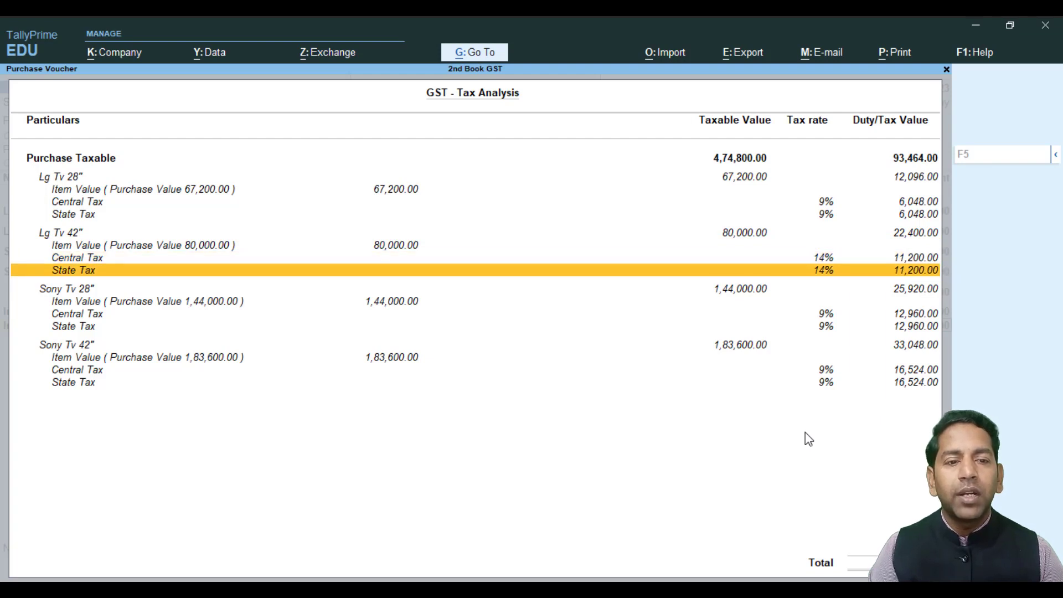
pyautogui.press('Up')
pyautogui.press('Down')
pyautogui.press('Up')
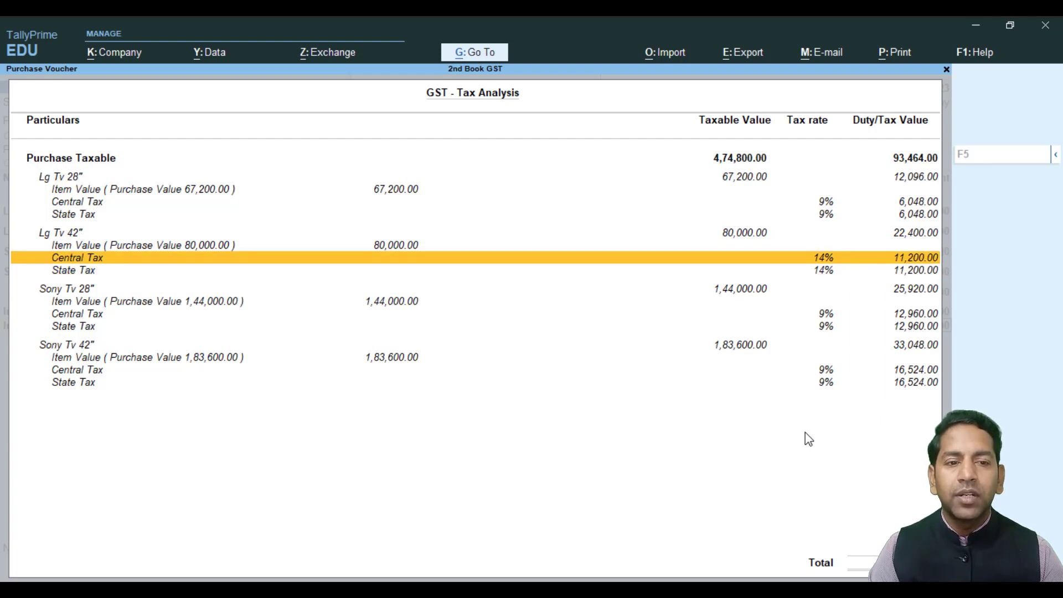
pyautogui.press('Down')
pyautogui.press('Up')
pyautogui.press('Up')
pyautogui.press('Up')
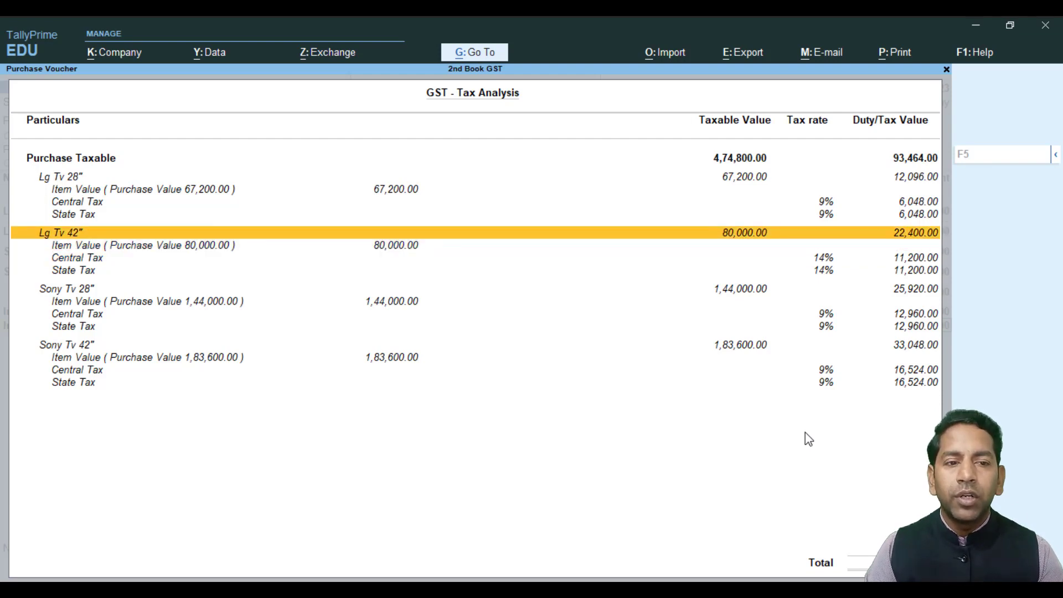
# Step: Look over the Sony Tv 28" lines in the tax analysis and close the report
pyautogui.press('Down')
pyautogui.press('Down')
pyautogui.press('Down')
pyautogui.press('Down')
pyautogui.press('Down')
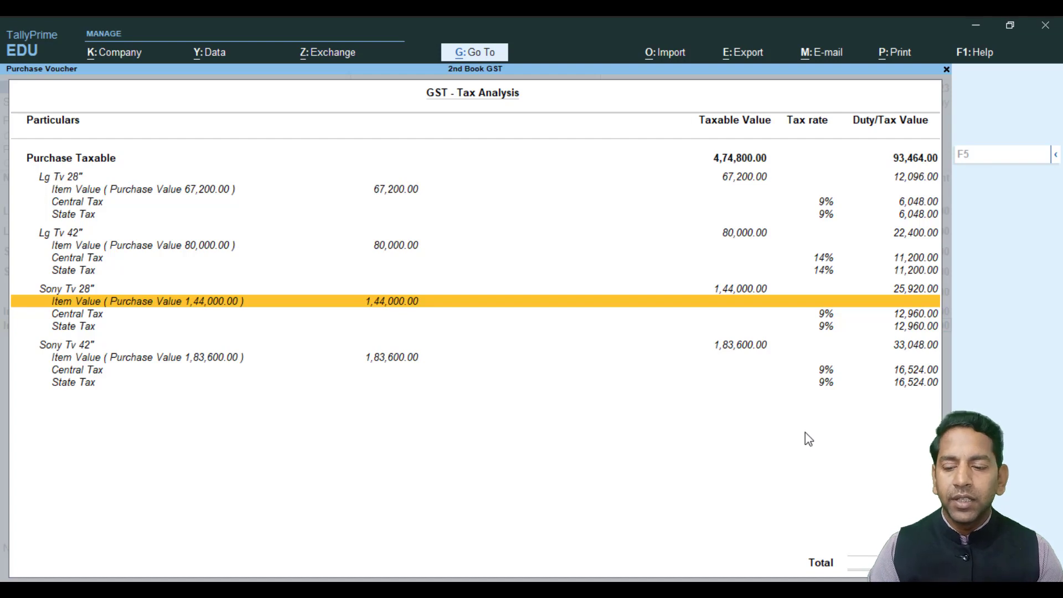
pyautogui.press('Escape')
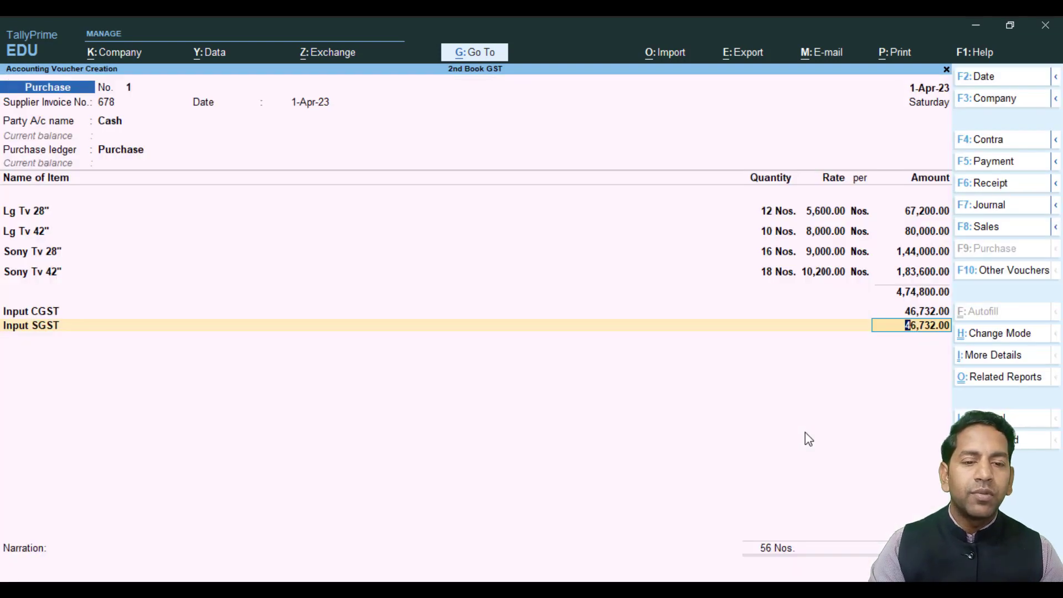
# Step: Accept the Input SGST amount, leave the narration blank, save the purchase voucher and return to the Gateway of Tally
pyautogui.press('Return')
pyautogui.press('Return')
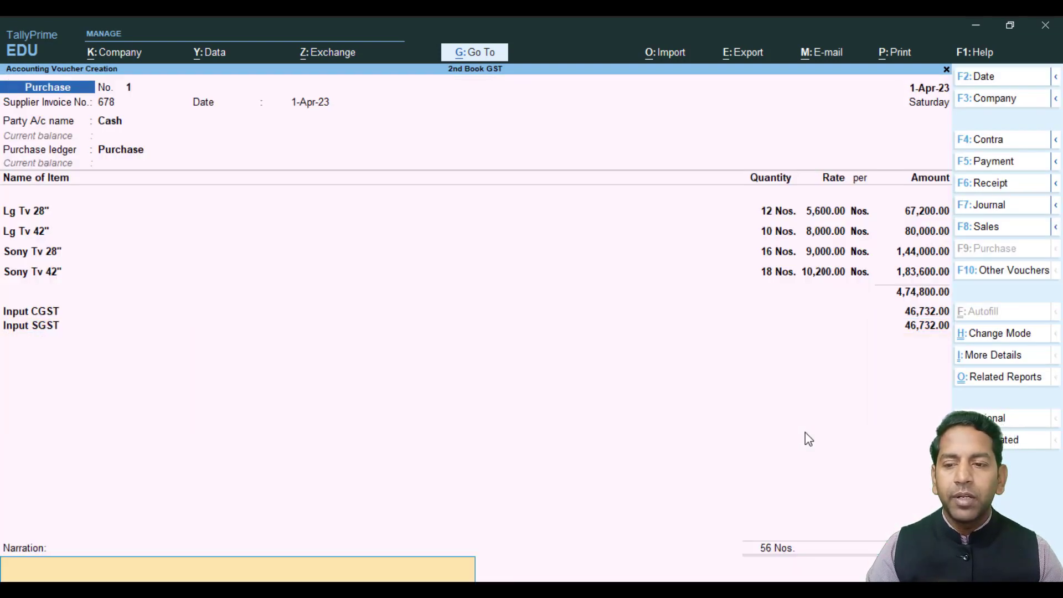
pyautogui.press('Return')
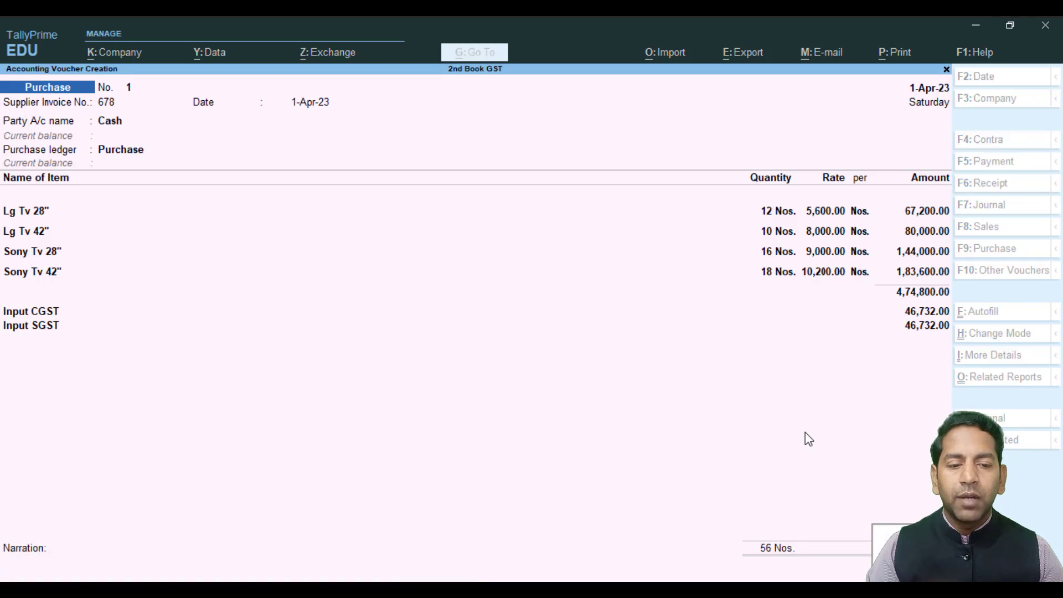
pyautogui.press('Return')
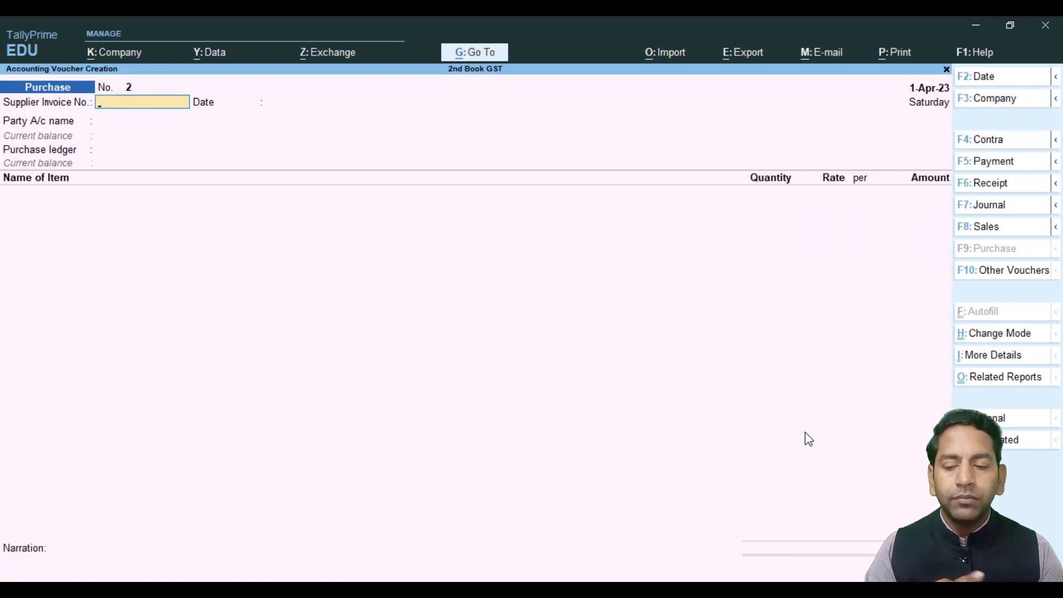
pyautogui.press('Escape')
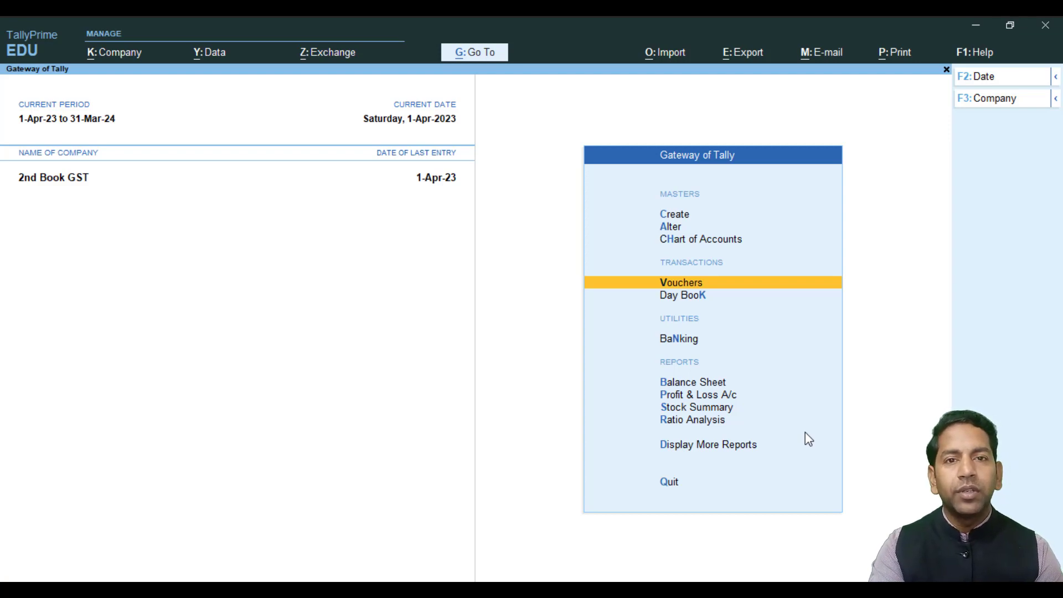
# Step: Open the Stock Summary in detailed format and examine the Lg Tv and Sony Tv groups under Tv
pyautogui.press('Down')
pyautogui.press('Down')
pyautogui.press('Down')
pyautogui.press('Down')
pyautogui.press('Down')
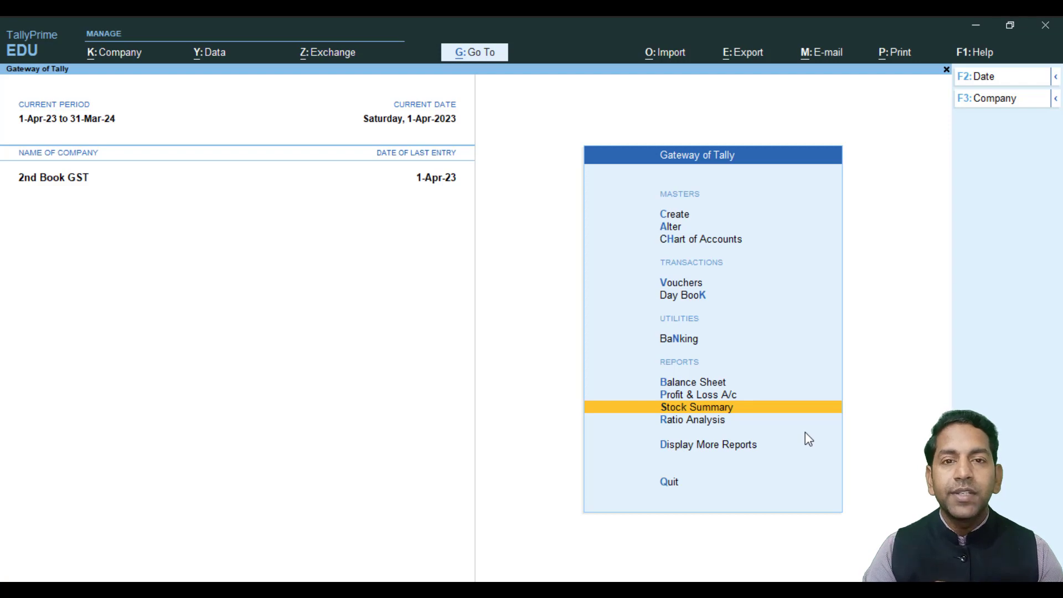
pyautogui.press('Return')
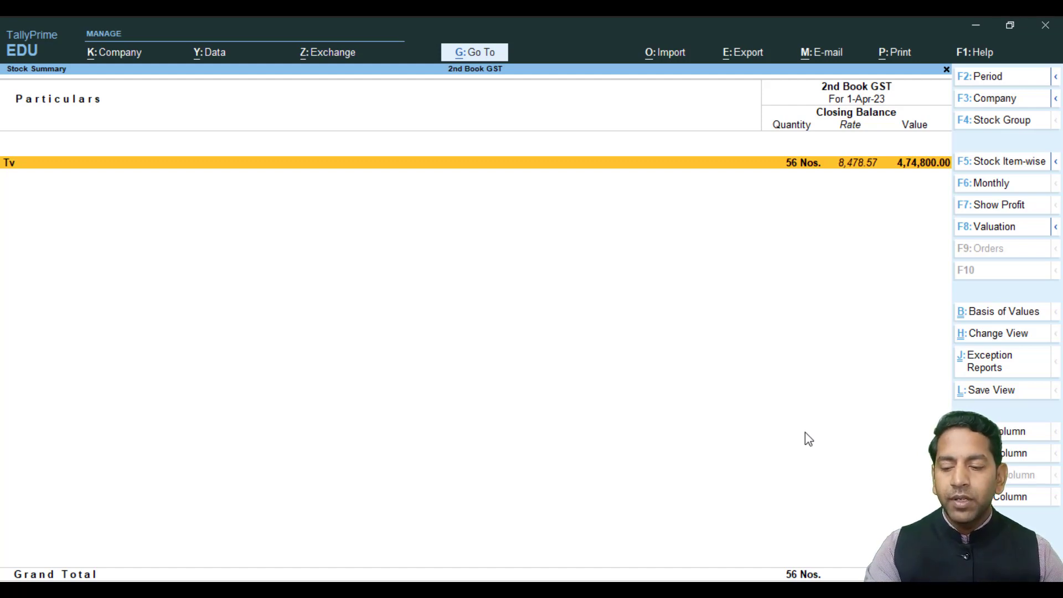
pyautogui.hotkey('alt', 'F5')
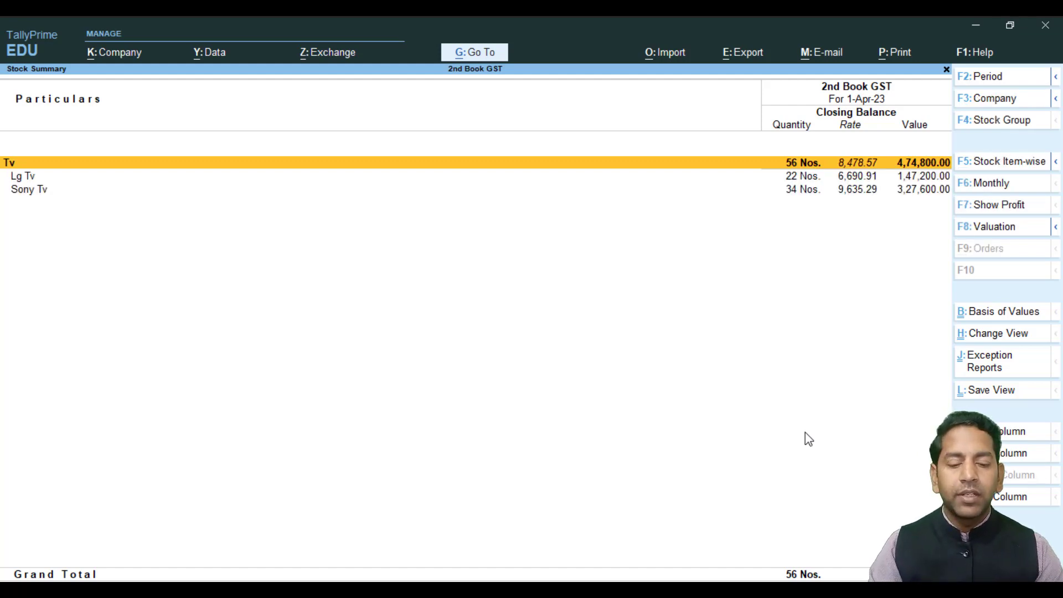
pyautogui.press('Down')
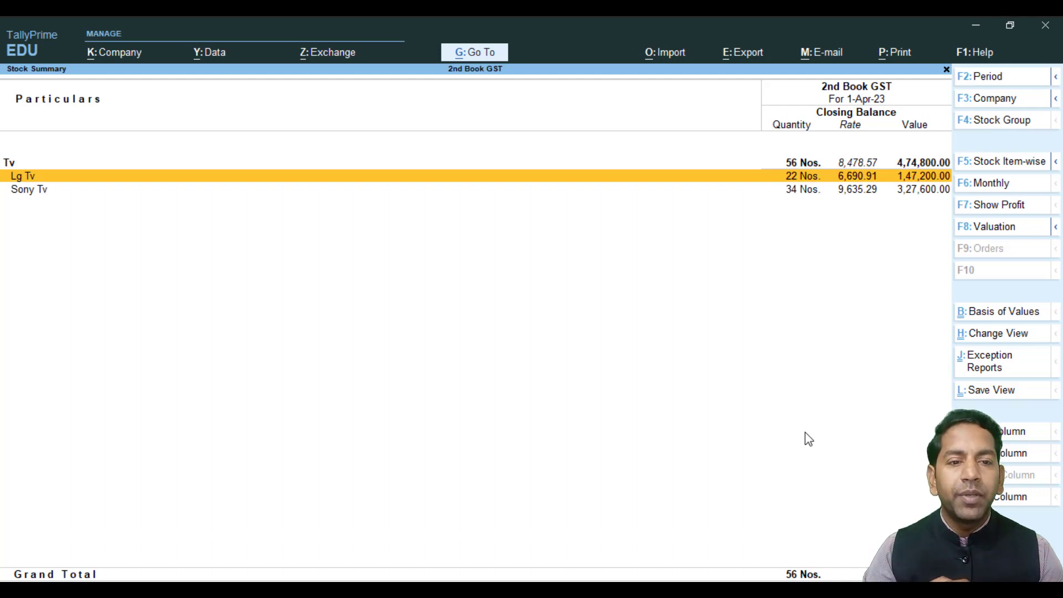
pyautogui.press('Down')
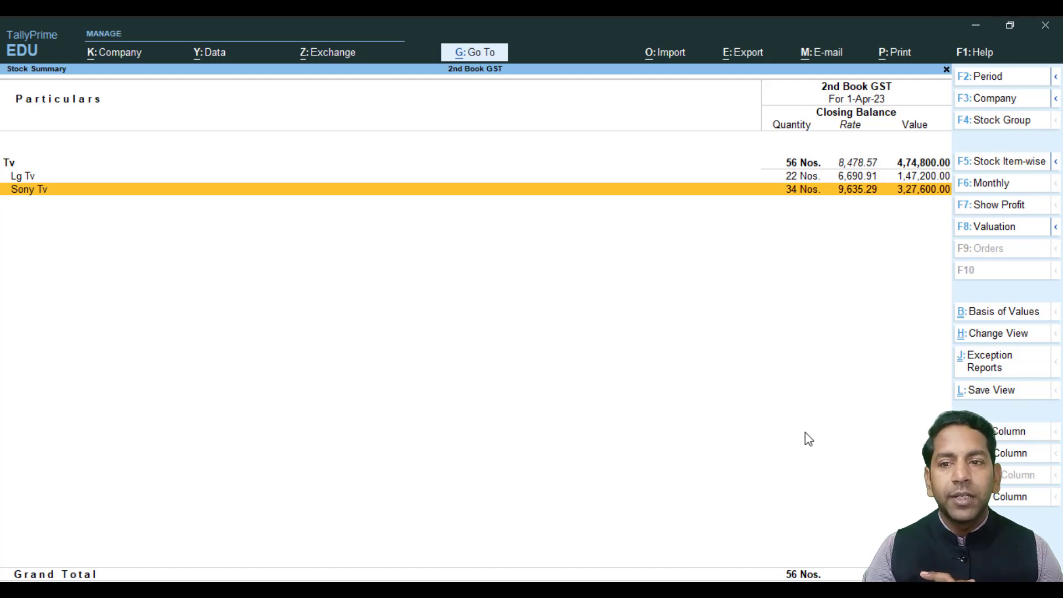
# Step: Expand the Lg Tv group in the Stock Summary and compare its Above 32" and Upto 32" subgroups
pyautogui.press('Up')
pyautogui.hotkey('shift', 'Return')
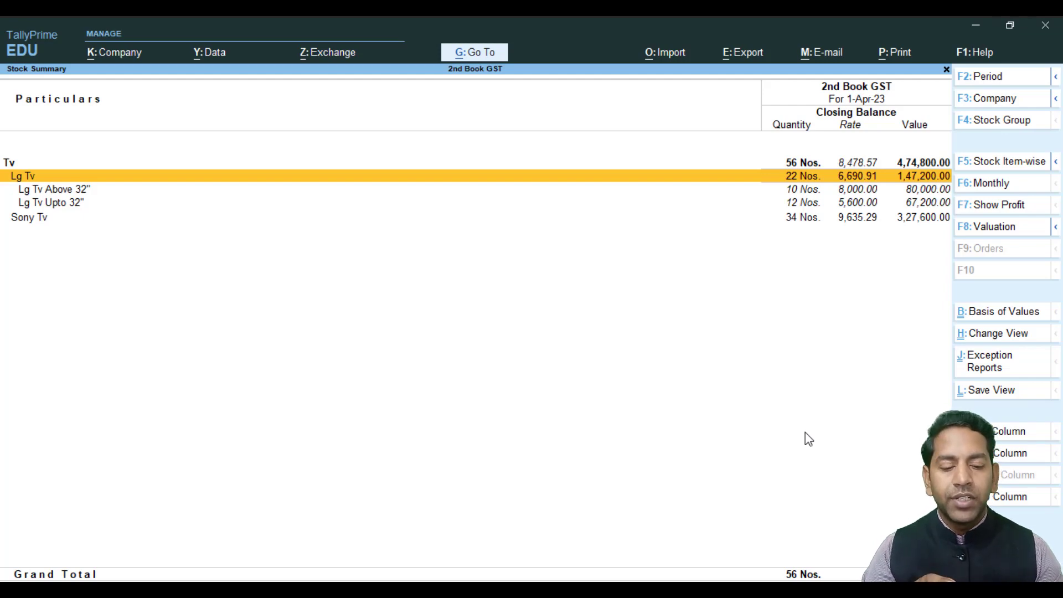
pyautogui.press('Down')
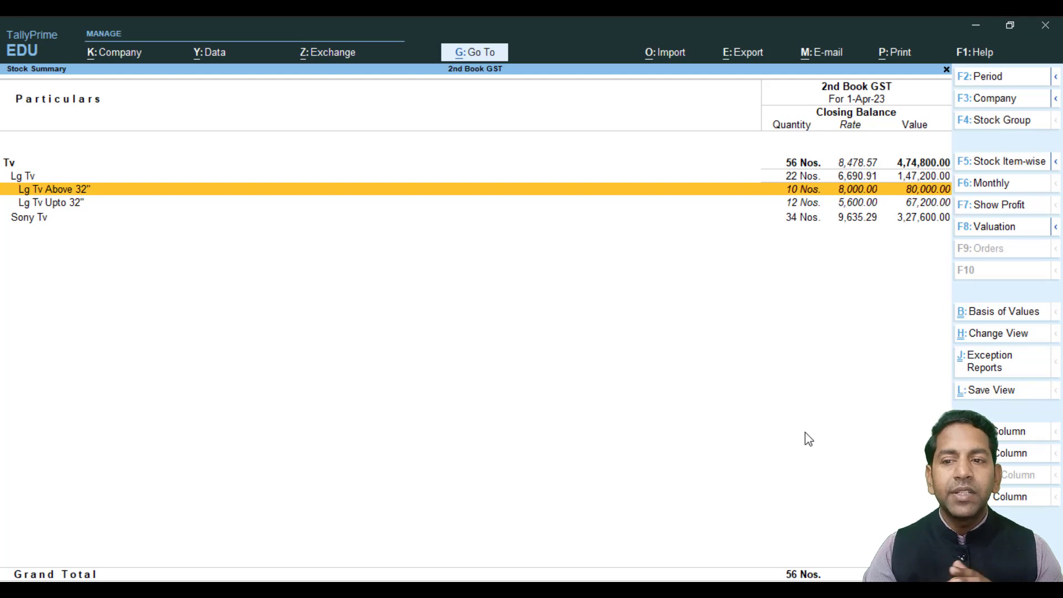
pyautogui.press('Down')
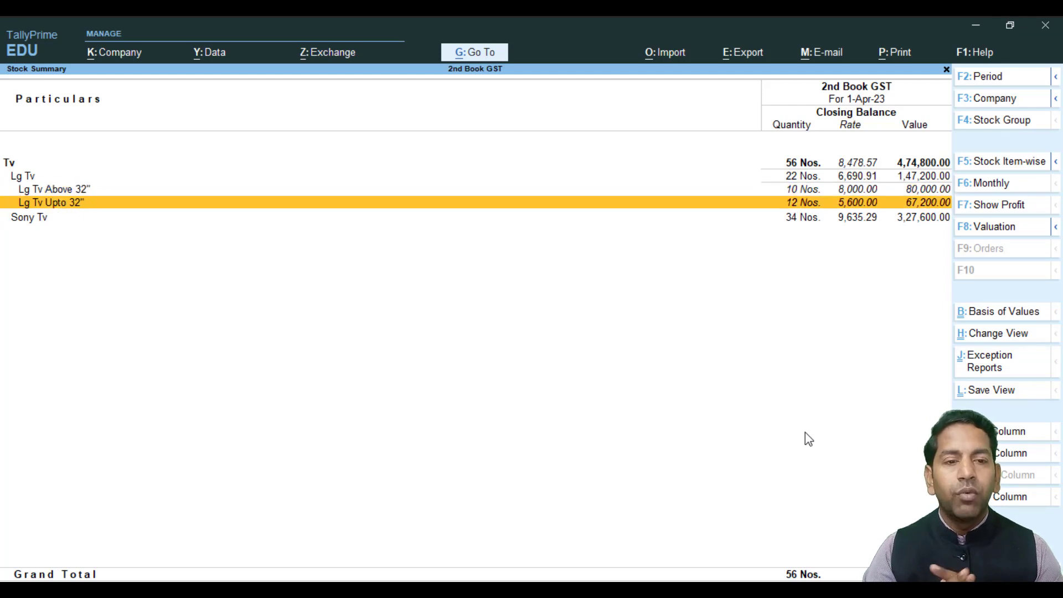
pyautogui.press('Up')
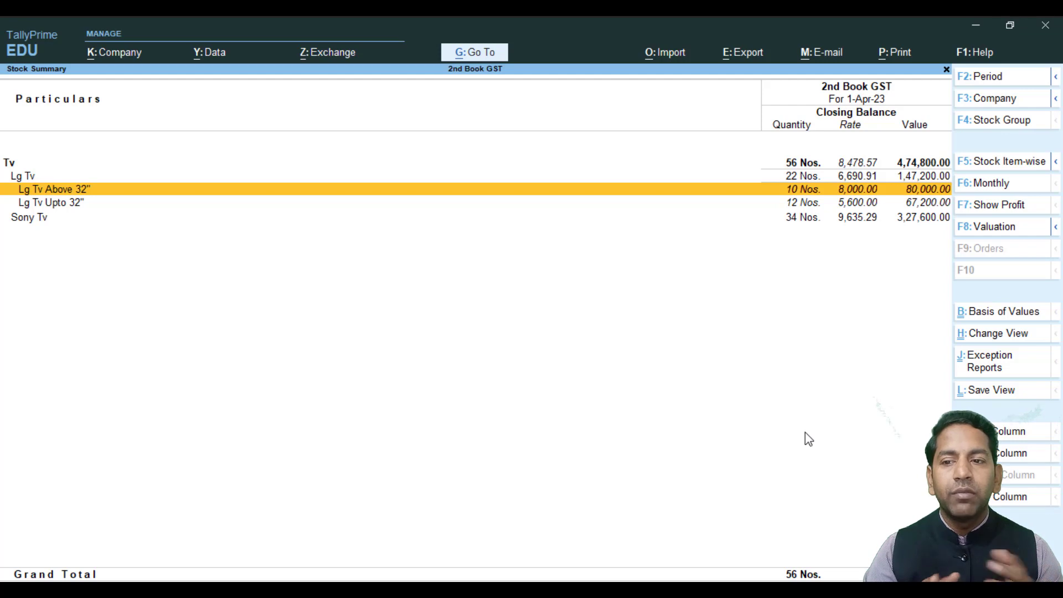
# Step: Expand the Lg Tv Above 32" and Lg Tv Upto 32" subgroups to show their stock items
pyautogui.hotkey('shift', 'Return')
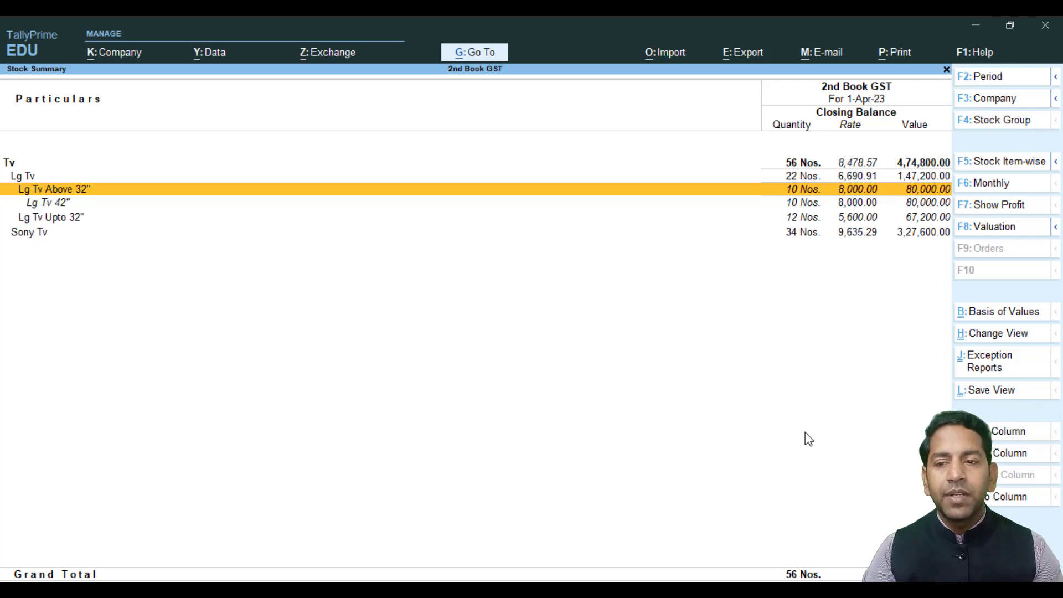
pyautogui.press('Down')
pyautogui.press('Down')
pyautogui.press('Down')
pyautogui.press('Up')
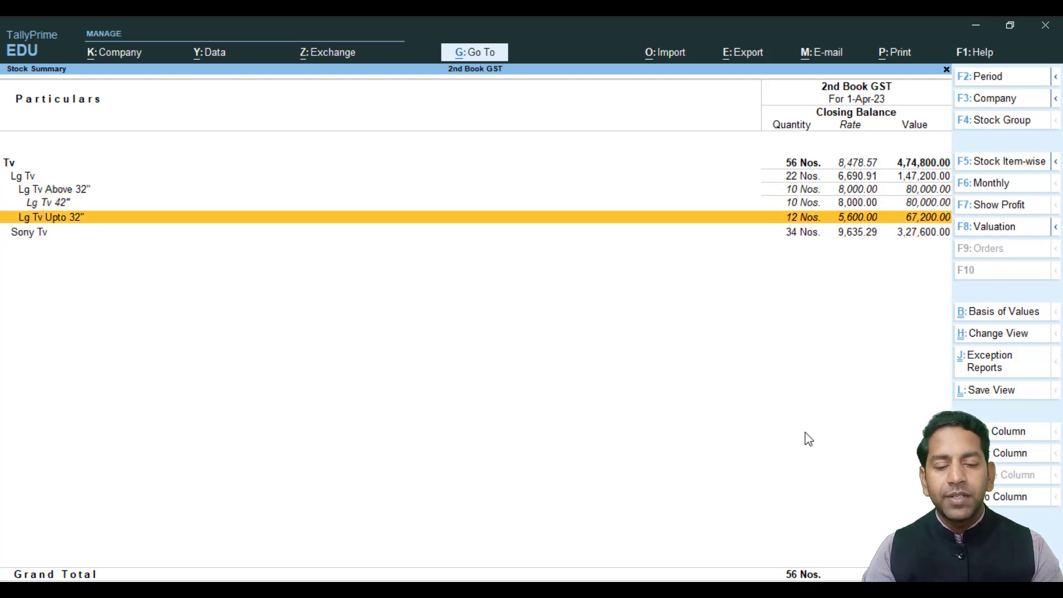
pyautogui.hotkey('shift', 'Return')
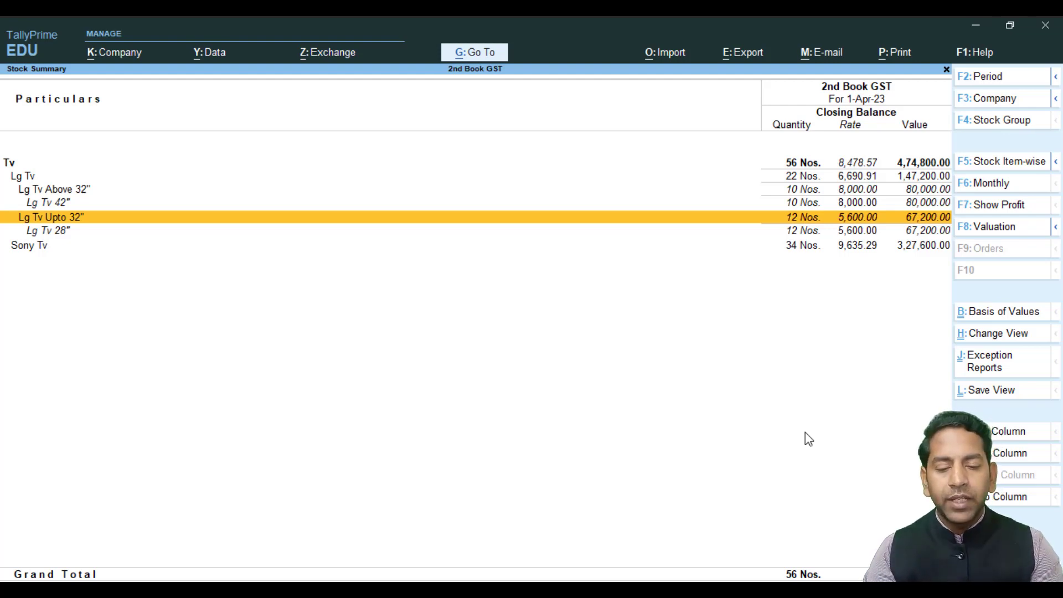
# Step: Configure the Stock Summary to expand all levels in Detailed format, view the godown-level stock and close the report
pyautogui.press('F12')
pyautogui.press('Down')
pyautogui.press('Down')
pyautogui.press('Down')
pyautogui.press('Down')
pyautogui.press('Down')
pyautogui.press('Down')
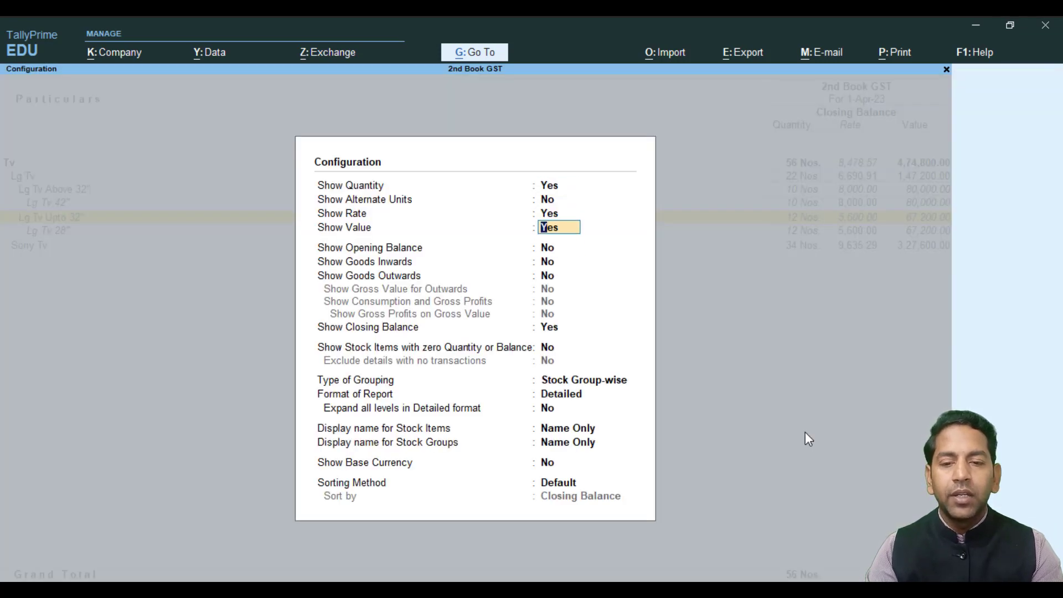
pyautogui.press('Down')
pyautogui.press('Down')
pyautogui.press('Down')
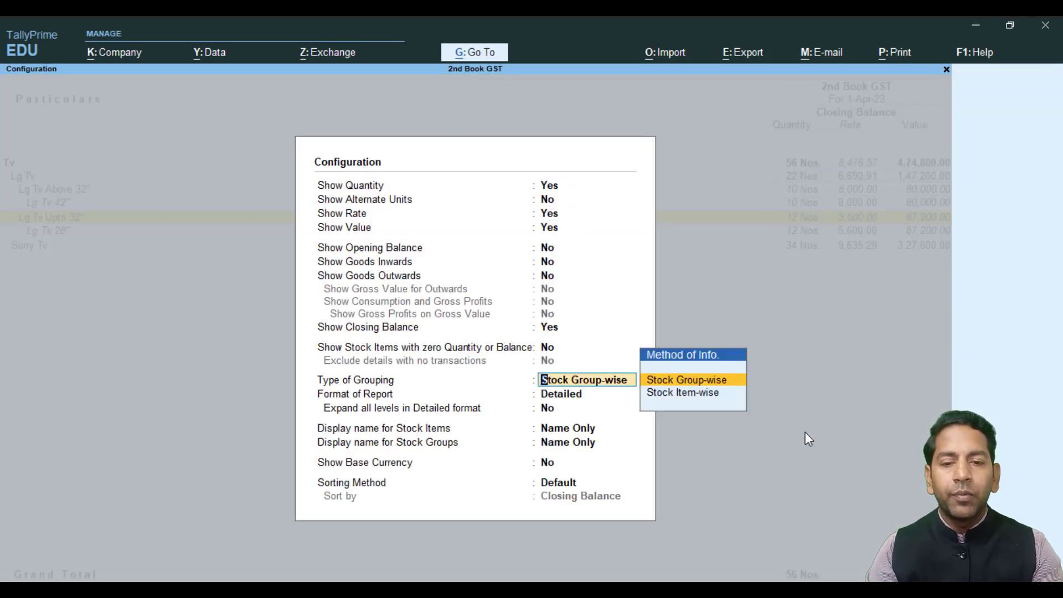
pyautogui.press('Down')
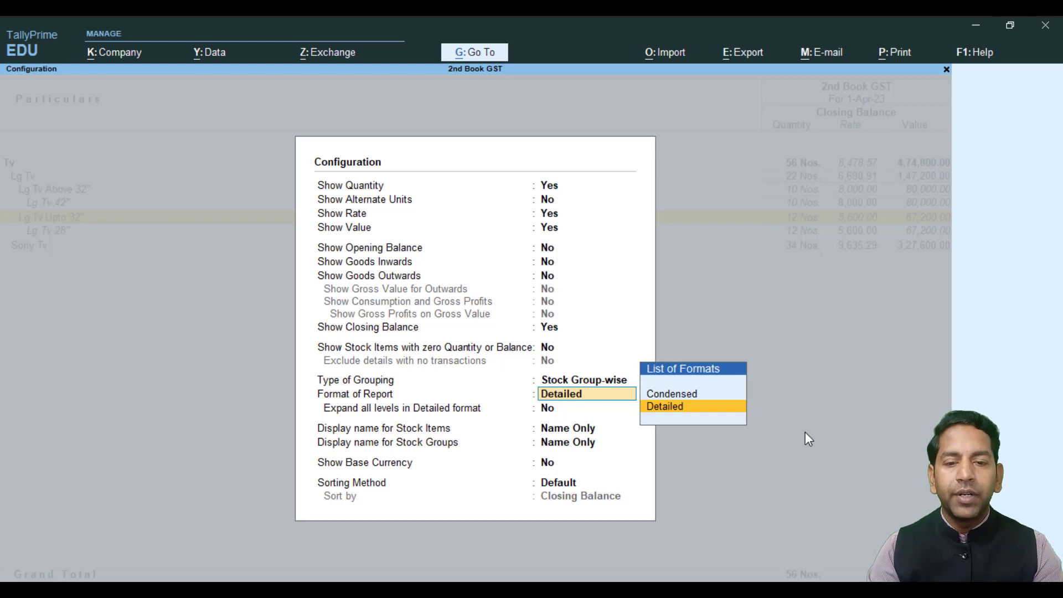
pyautogui.press('Return')
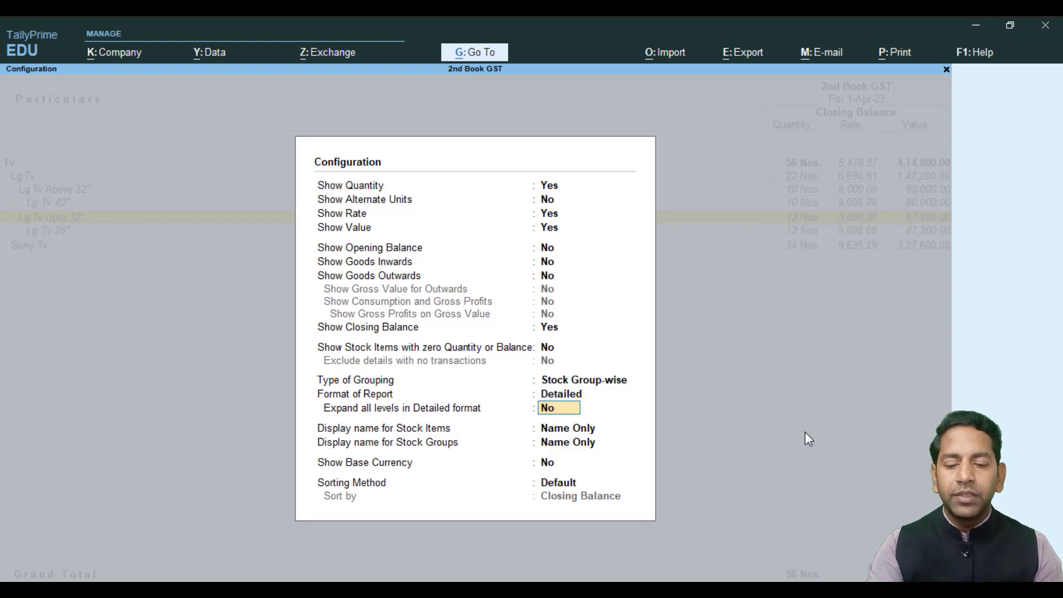
pyautogui.press('Return')
pyautogui.hotkey('ctrl', 'a')
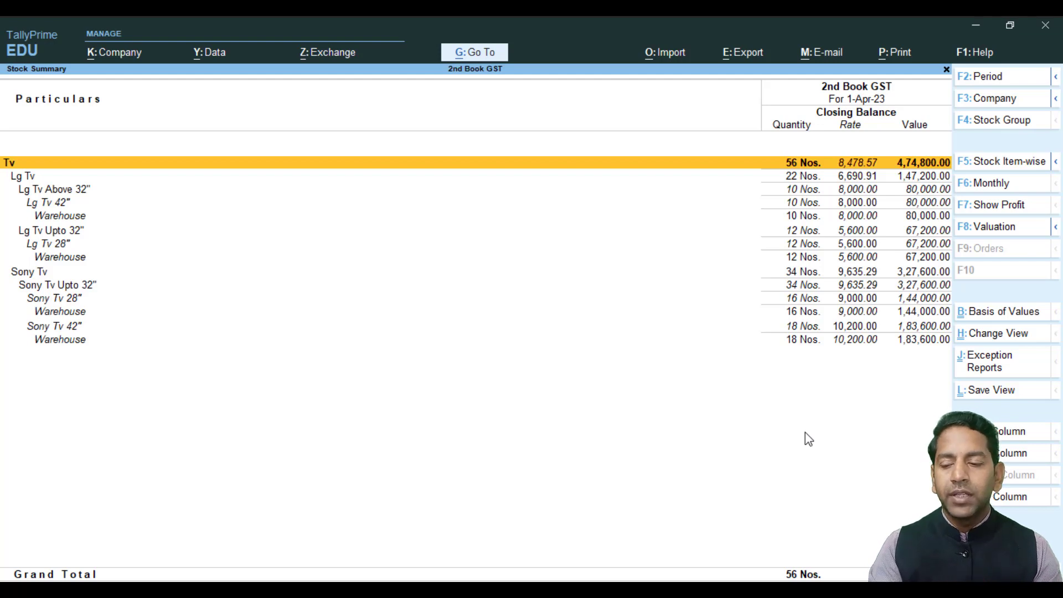
pyautogui.press('Escape')
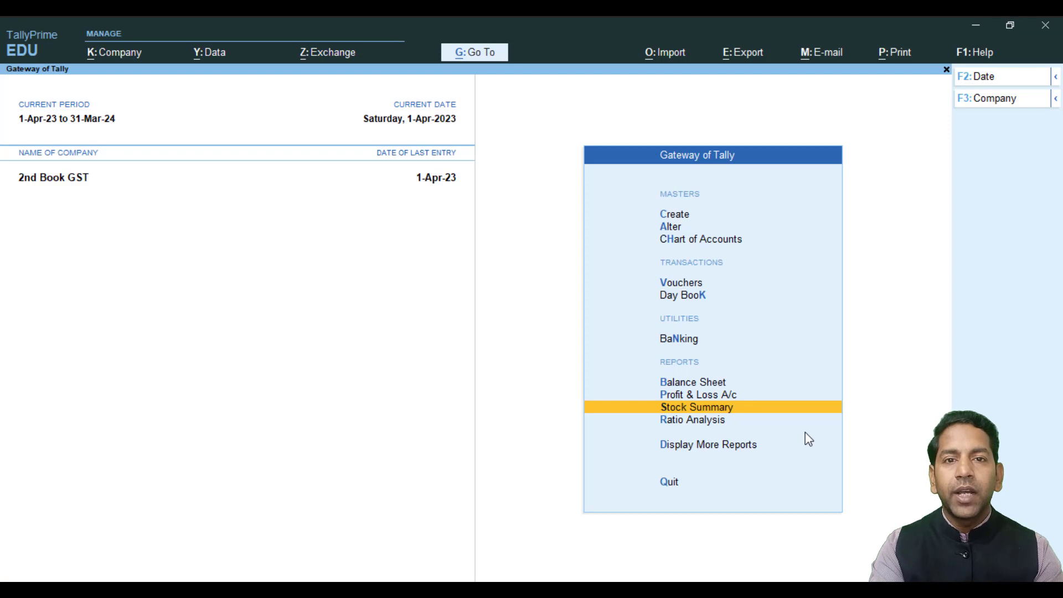
# Step: Open the Inventory Books list within Display More Reports
pyautogui.press('Down')
pyautogui.press('Down')
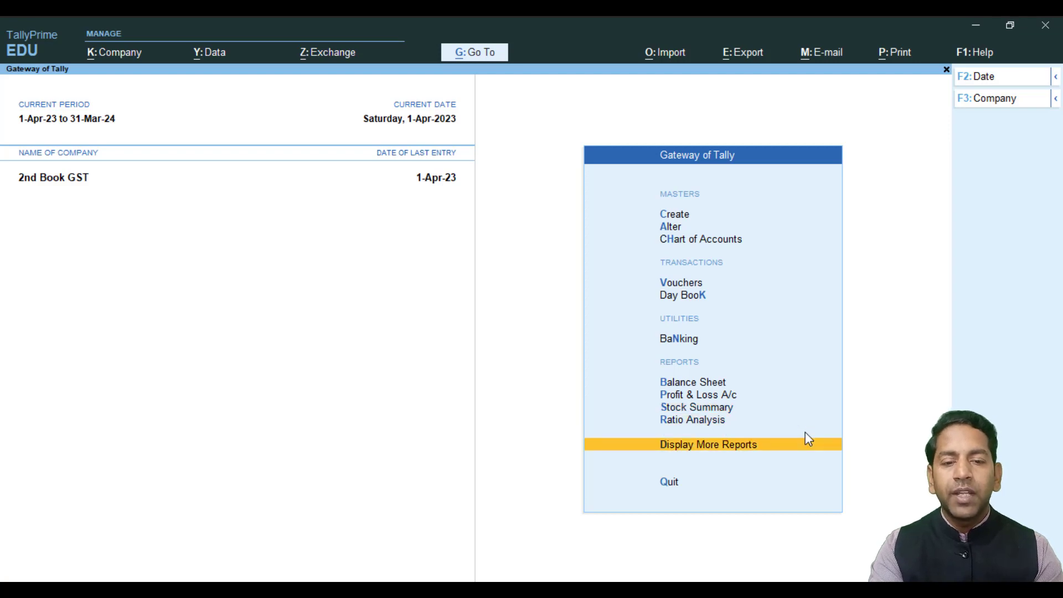
pyautogui.press('Return')
pyautogui.press('Down')
pyautogui.press('Down')
pyautogui.press('Down')
pyautogui.press('Down')
pyautogui.press('Down')
pyautogui.press('Down')
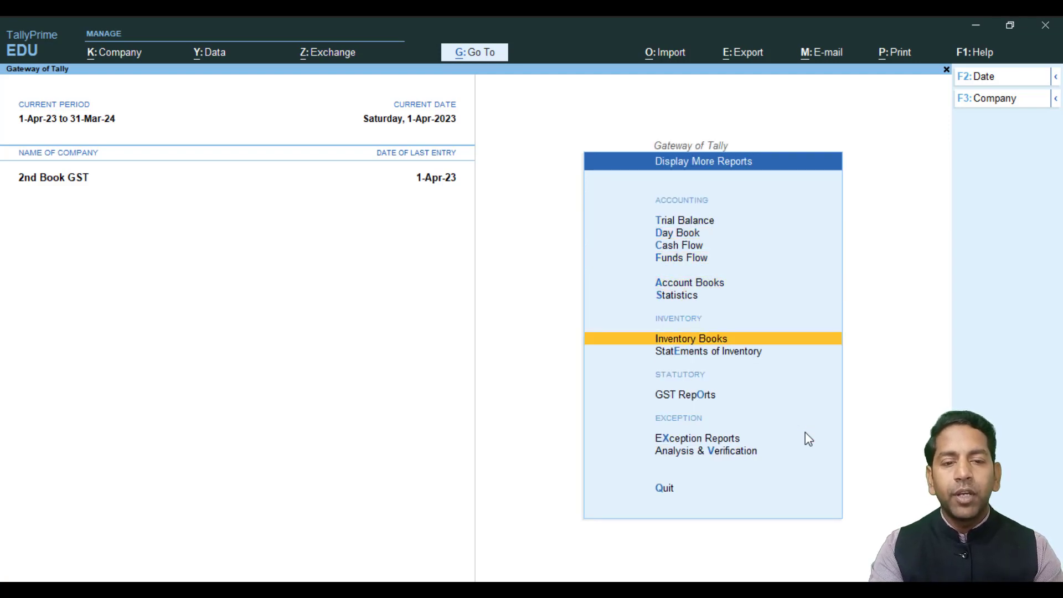
pyautogui.press('Return')
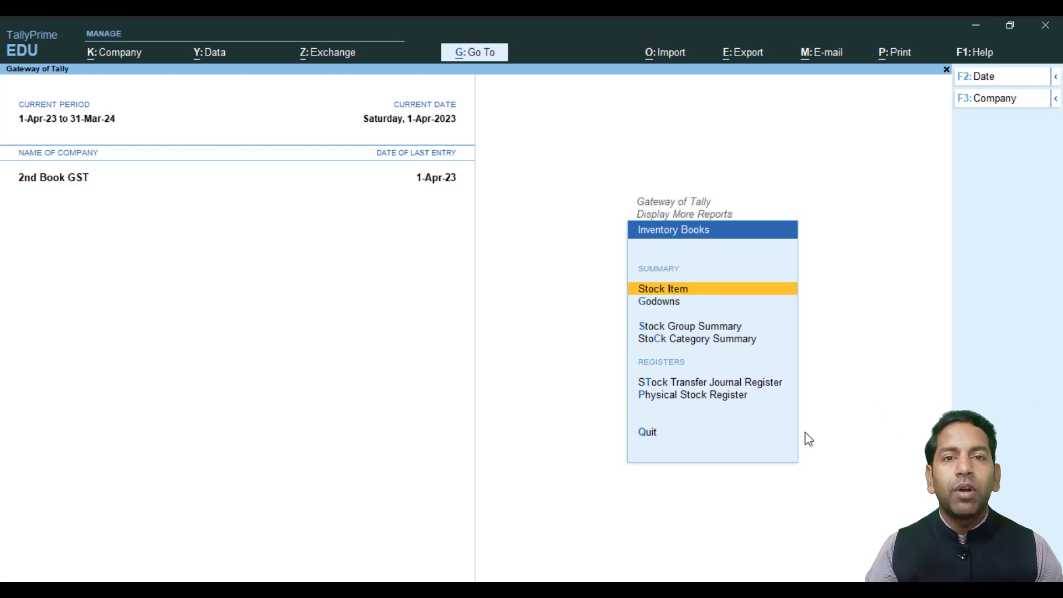
# Step: Look over the Godowns, Stock Group Summary and Stock Category Summary reports, and return to the Gateway of Tally without quitting
pyautogui.press('Down')
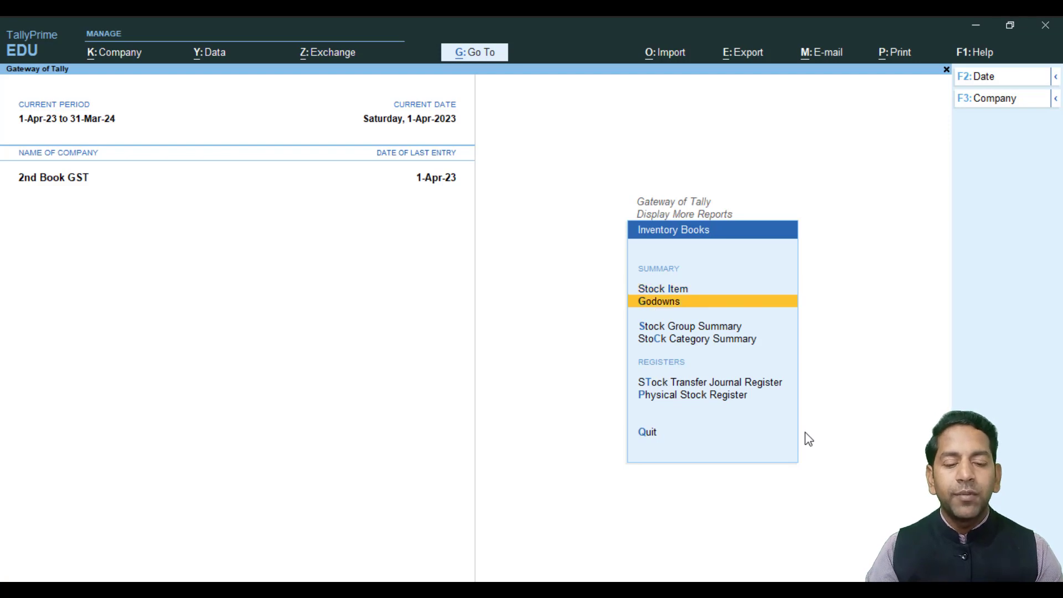
pyautogui.press('Down')
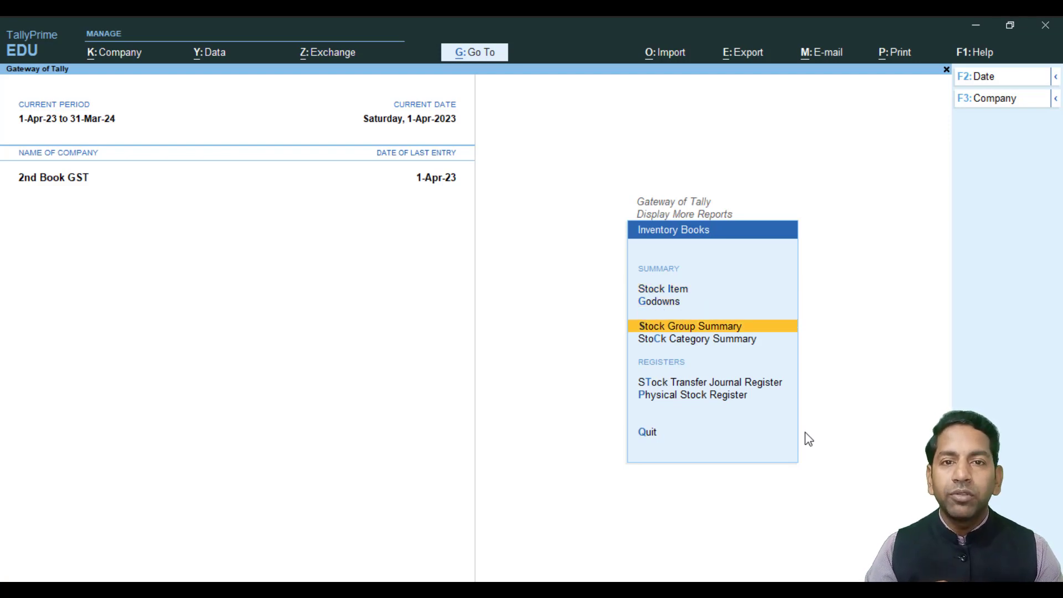
pyautogui.press('Down')
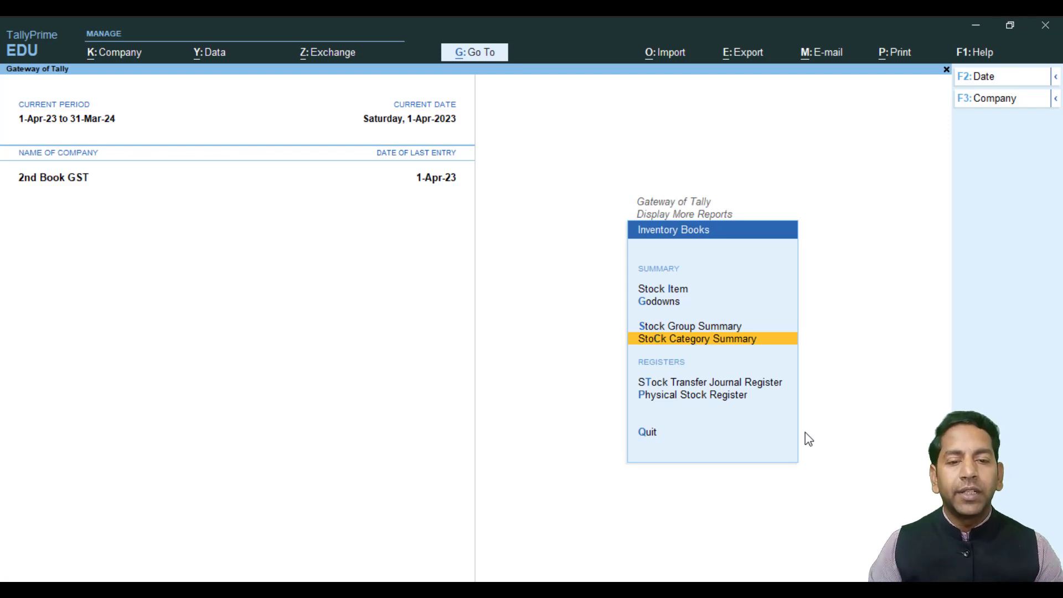
pyautogui.press('Escape')
pyautogui.press('Escape')
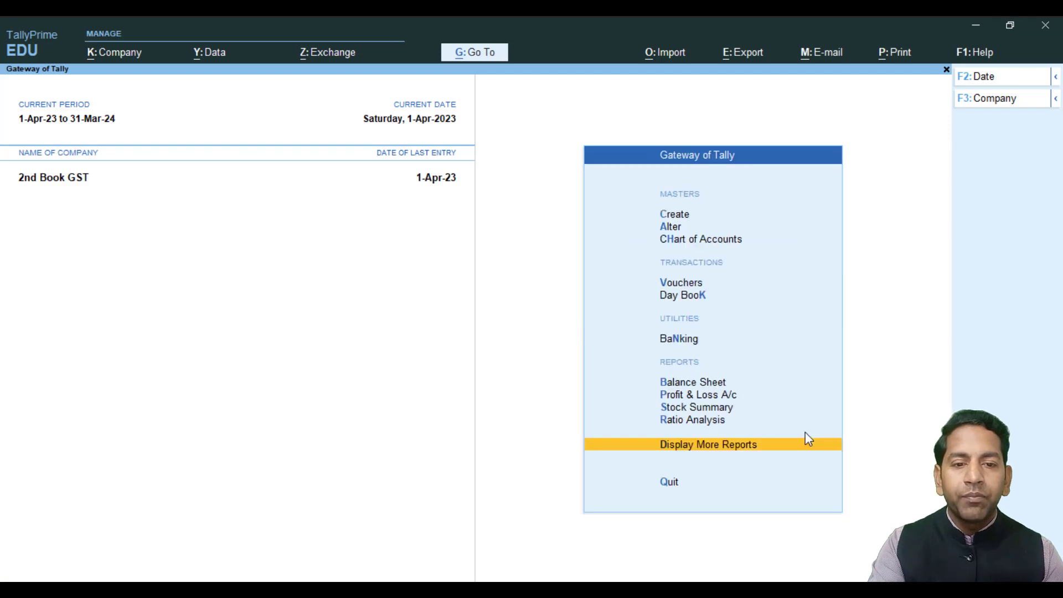
pyautogui.press('Escape')
pyautogui.press('n')
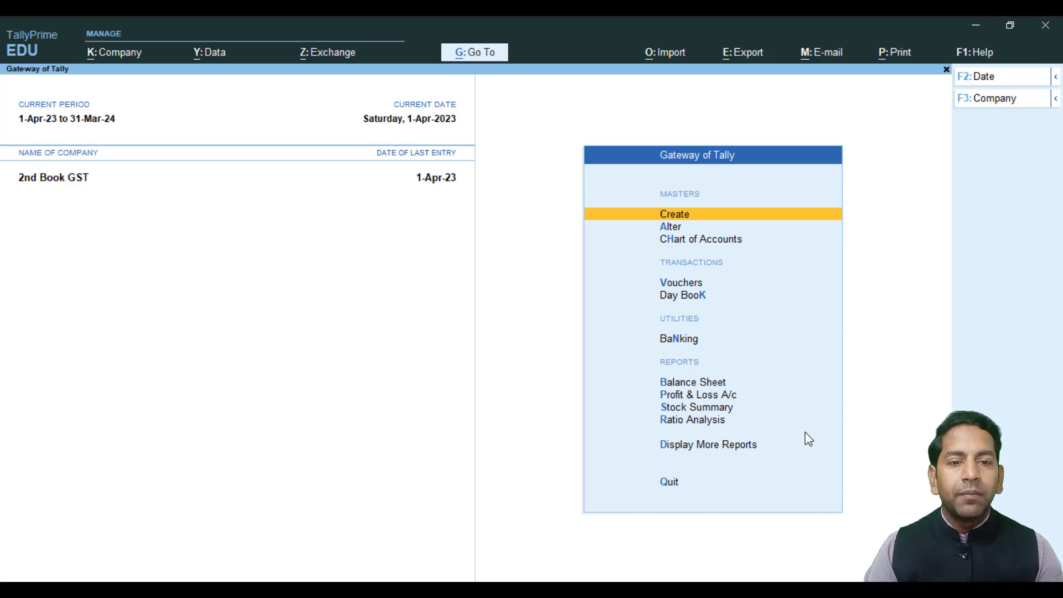
# Step: Look through the inventory master types available for creation, including Stock Group, Stock Category, Stock Item and Godown, and close the list
pyautogui.press('Return')
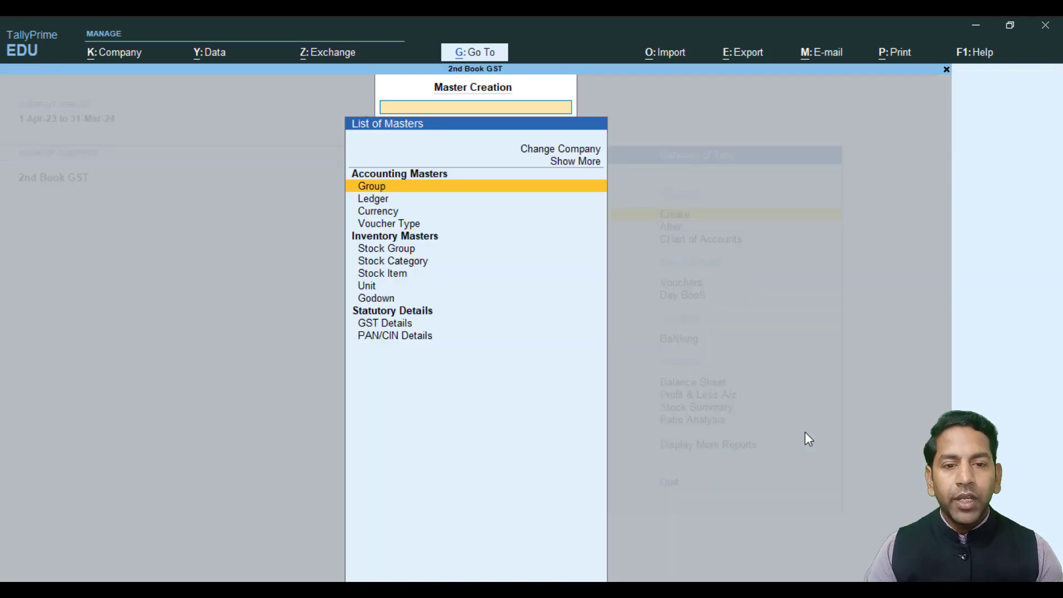
pyautogui.press('Down')
pyautogui.press('Down')
pyautogui.press('Down')
pyautogui.press('Down')
pyautogui.press('Down')
pyautogui.press('Down')
pyautogui.press('Down')
pyautogui.press('Down')
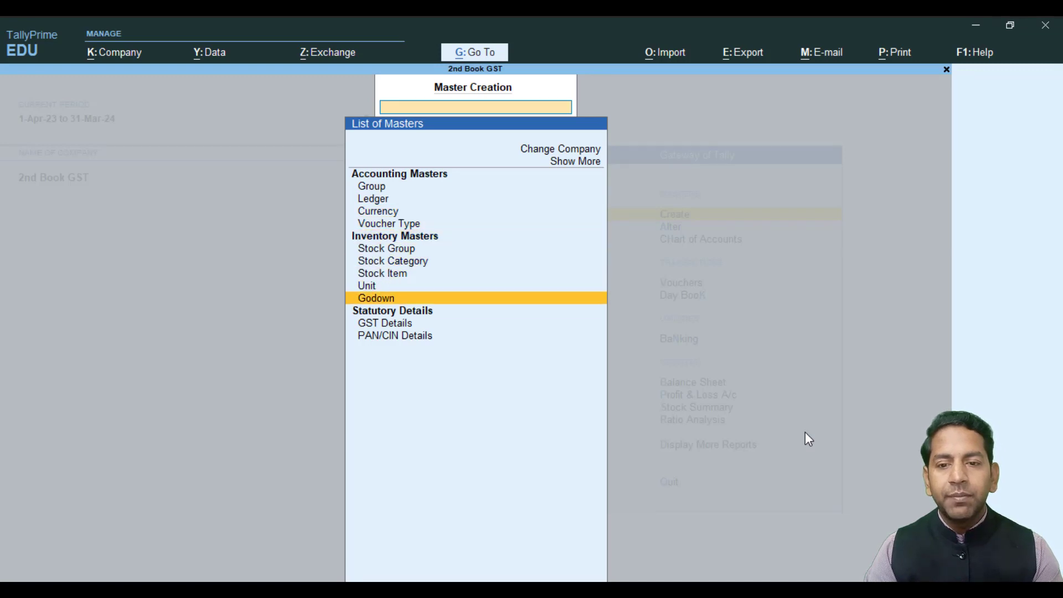
pyautogui.press('Up')
pyautogui.press('Up')
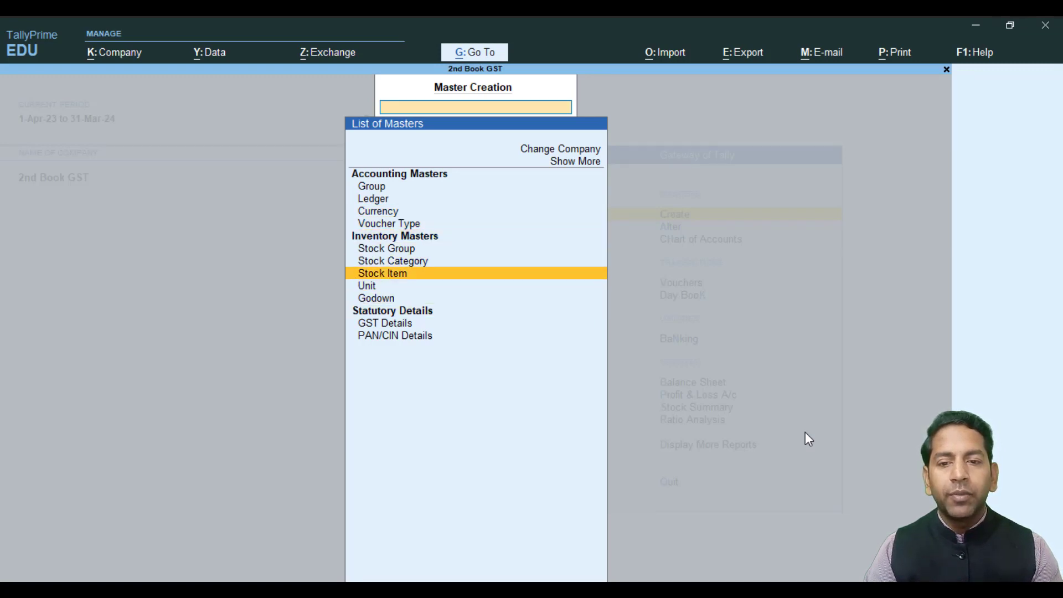
pyautogui.press('Up')
pyautogui.press('Up')
pyautogui.press('Up')
pyautogui.press('Down')
pyautogui.press('Down')
pyautogui.press('Down')
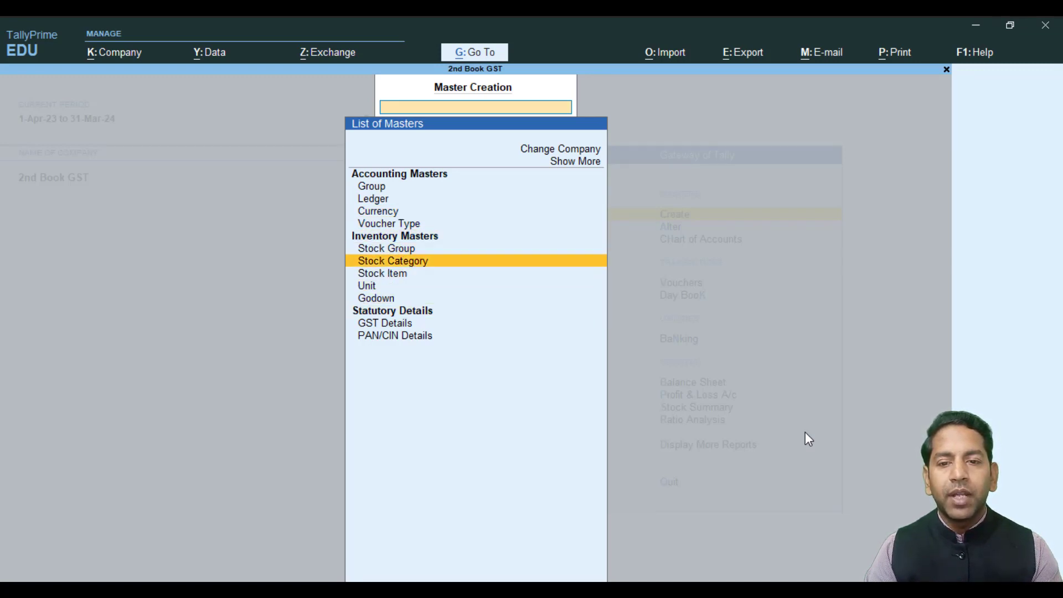
pyautogui.press('Escape')
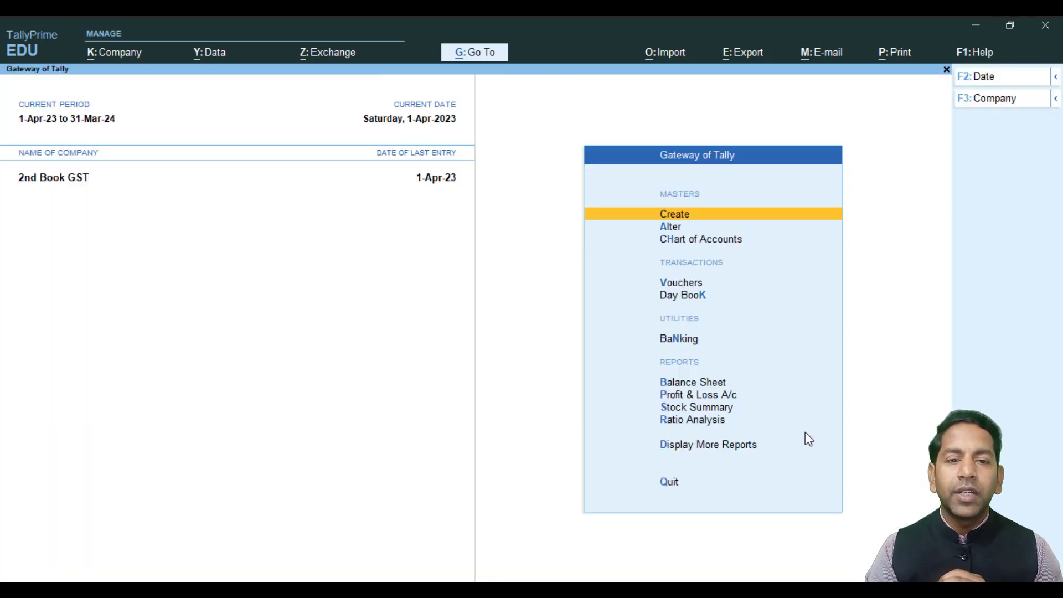
# Step: Open the list of stock groups for alteration from the inventory masters
pyautogui.press('Down')
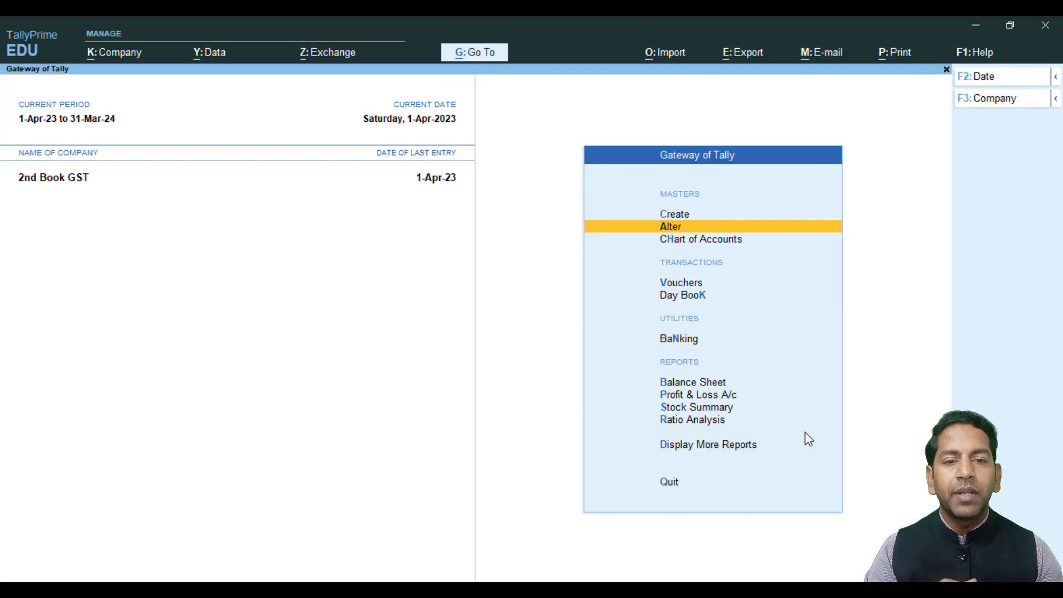
pyautogui.press('Return')
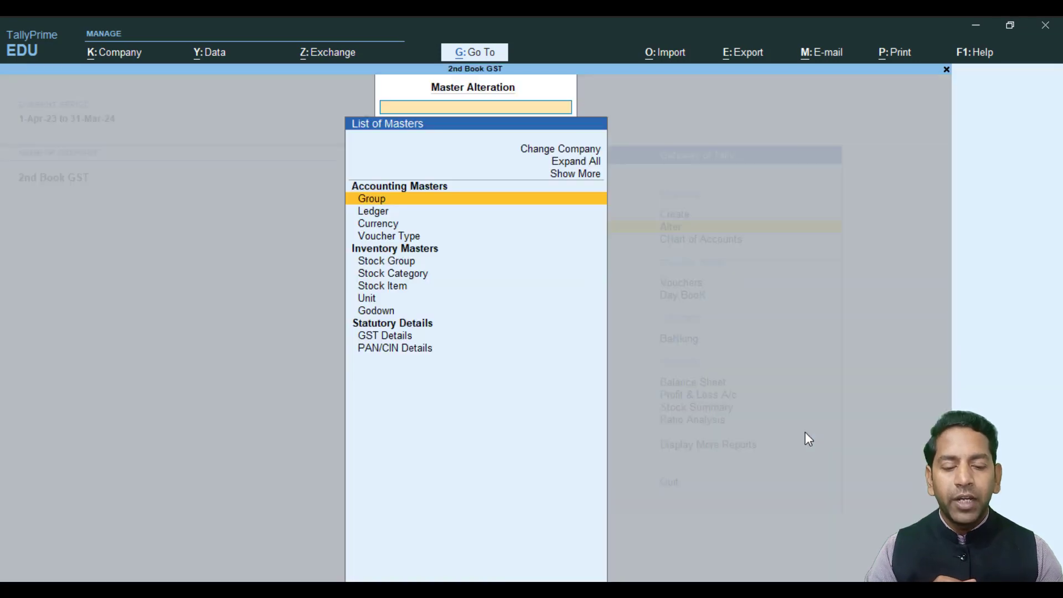
pyautogui.press('Down')
pyautogui.press('Down')
pyautogui.press('Down')
pyautogui.press('Down')
pyautogui.press('Down')
pyautogui.press('Down')
pyautogui.press('Down')
pyautogui.press('Down')
pyautogui.press('Down')
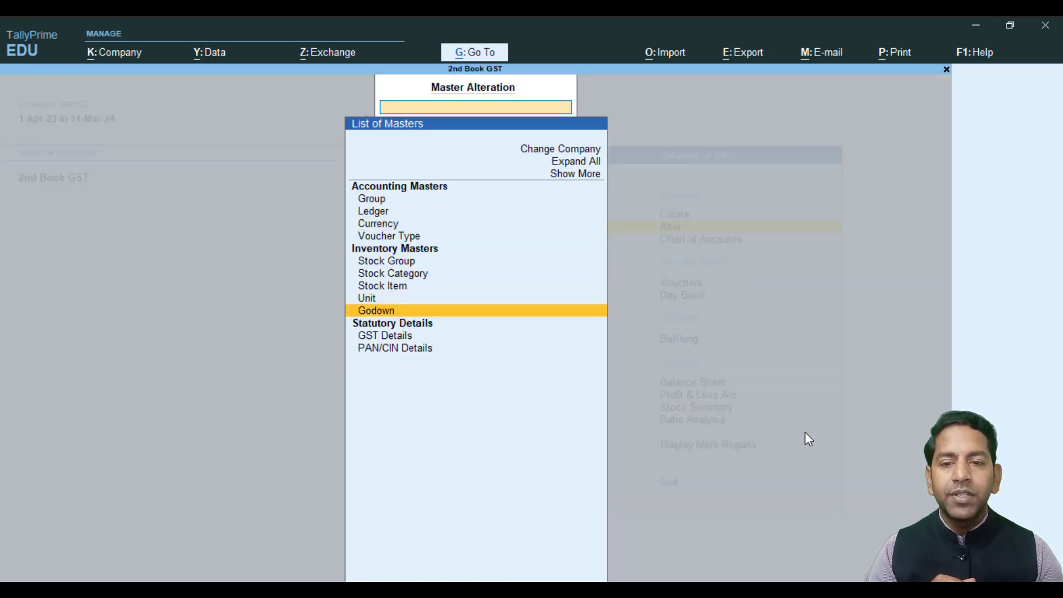
pyautogui.press('Up')
pyautogui.press('Up')
pyautogui.press('Up')
pyautogui.press('Up')
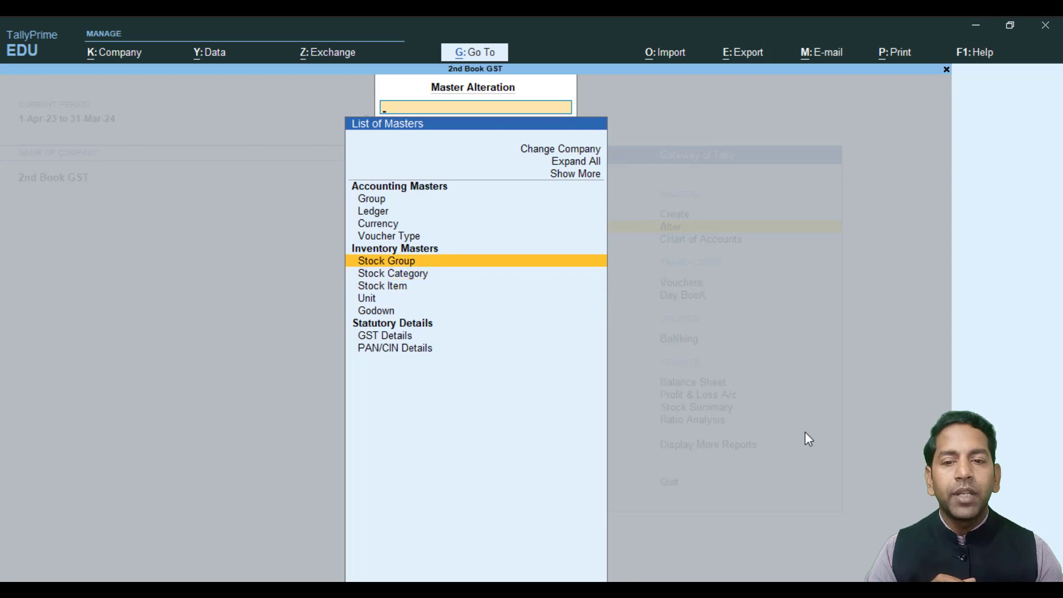
pyautogui.press('Return')
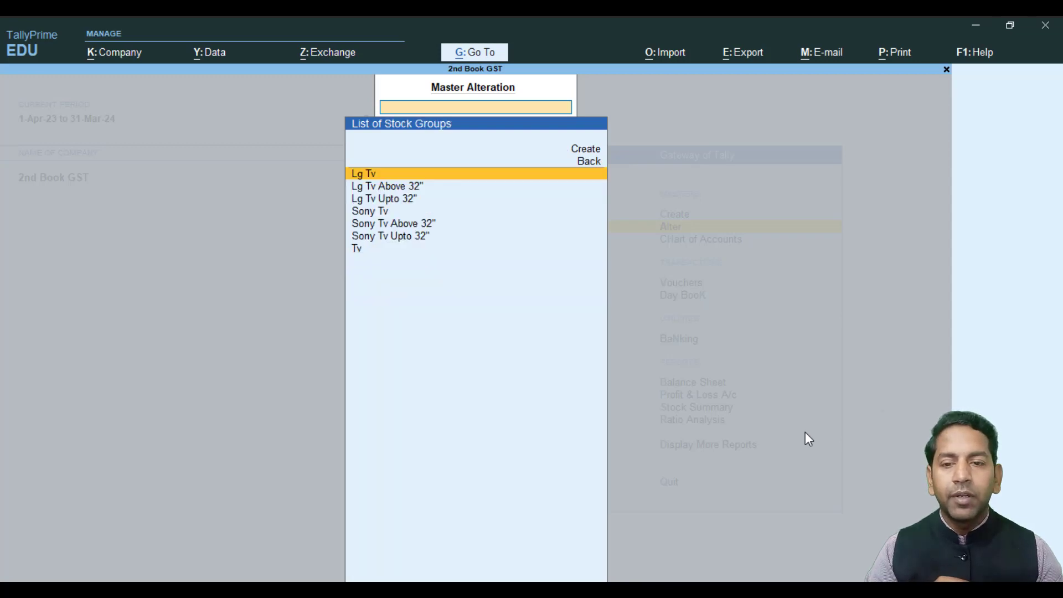
# Step: Review the Sony Tv stock group's parent group and settings, accept it as is and return to the Gateway of Tally
pyautogui.press('Down')
pyautogui.press('Down')
pyautogui.press('Down')
pyautogui.press('Down')
pyautogui.press('Down')
pyautogui.press('Down')
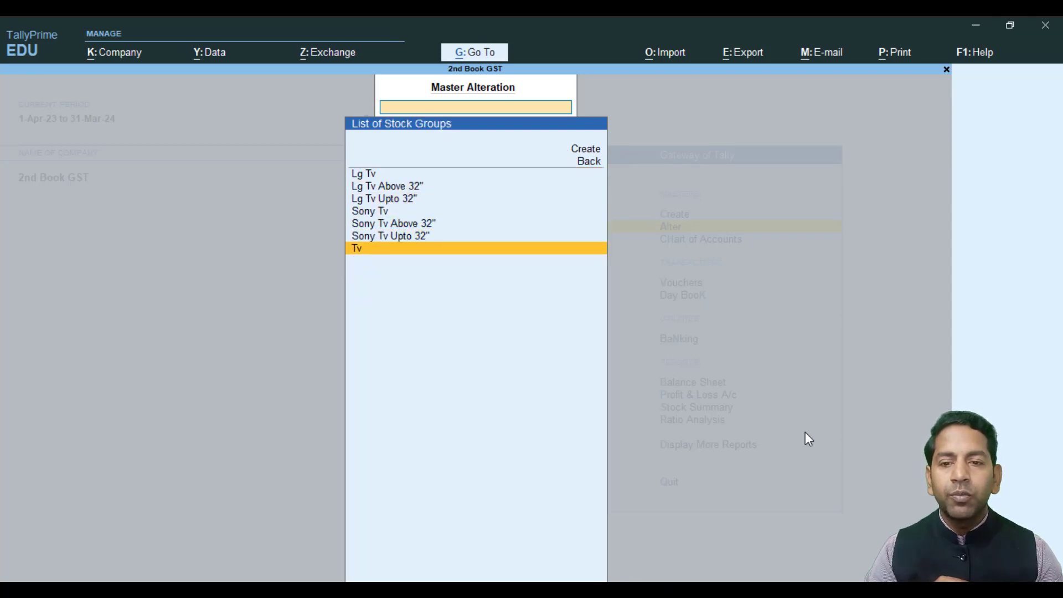
pyautogui.press('Up')
pyautogui.press('Up')
pyautogui.press('Up')
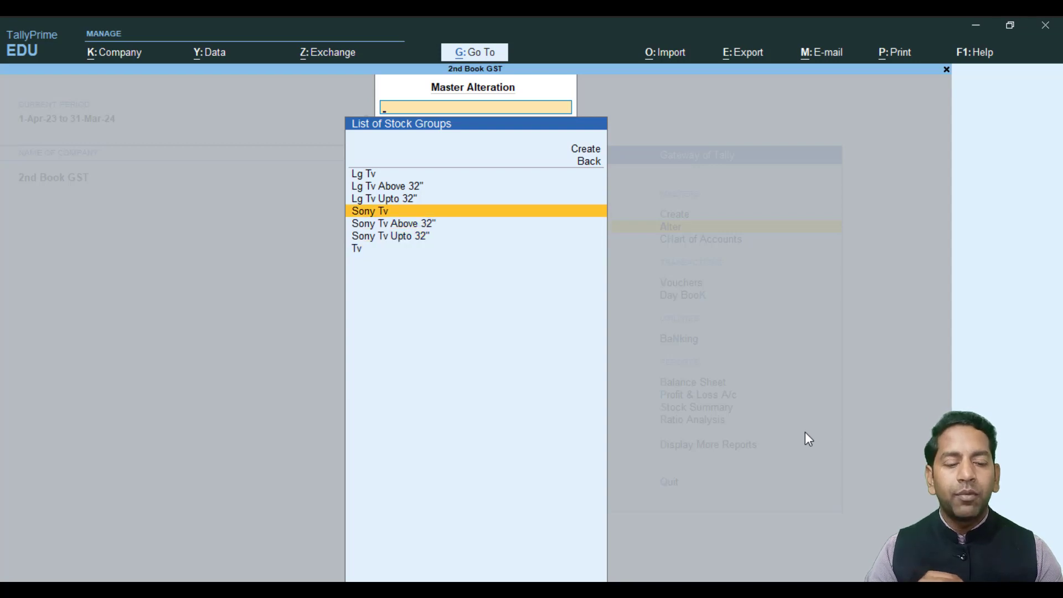
pyautogui.press('Return')
pyautogui.press('Return')
pyautogui.press('Return')
pyautogui.press('Return')
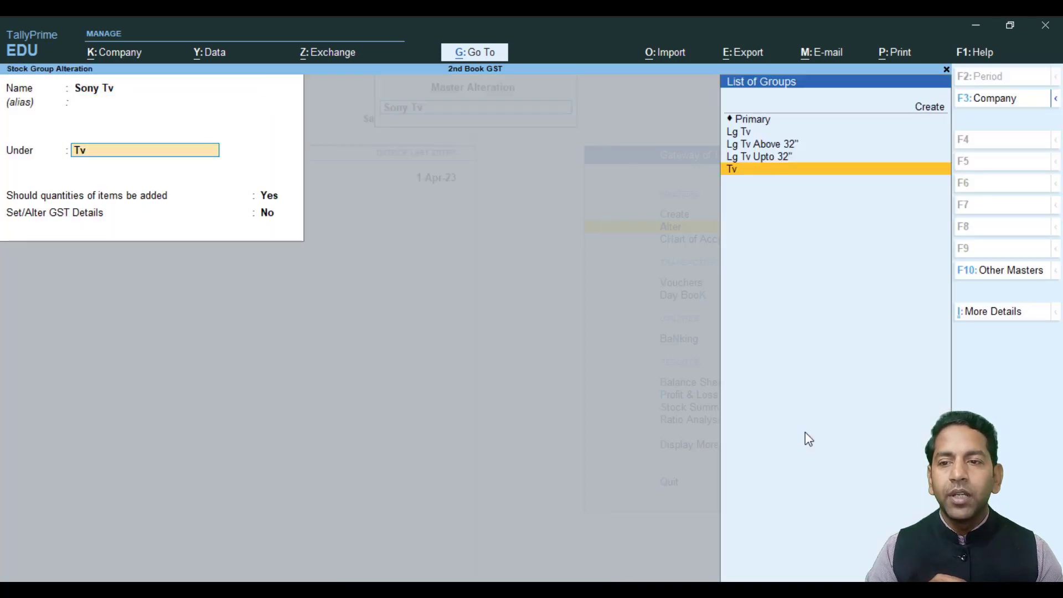
pyautogui.press('Return')
pyautogui.press('Return')
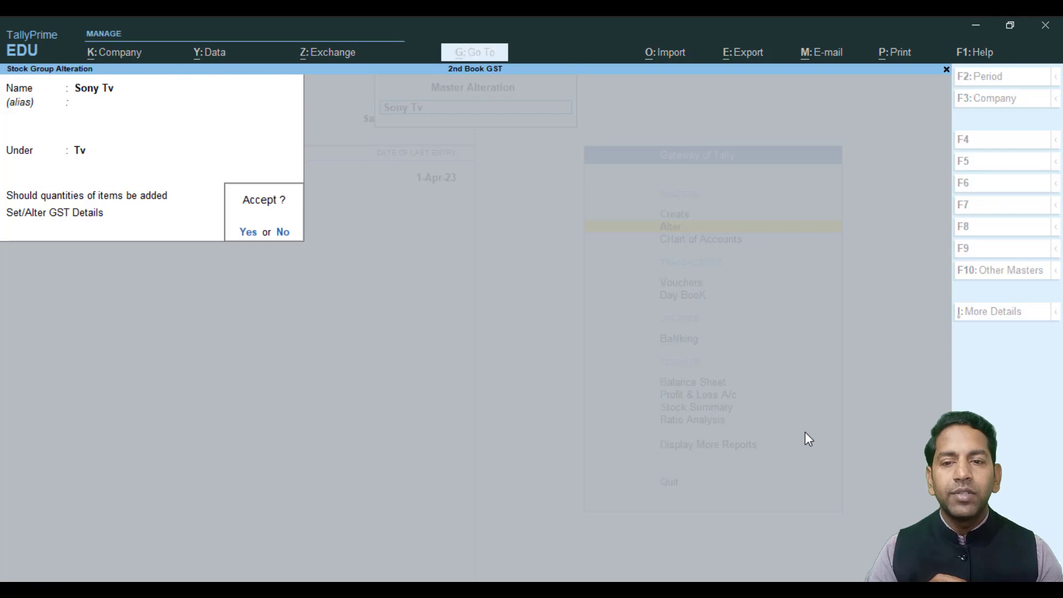
pyautogui.press('Return')
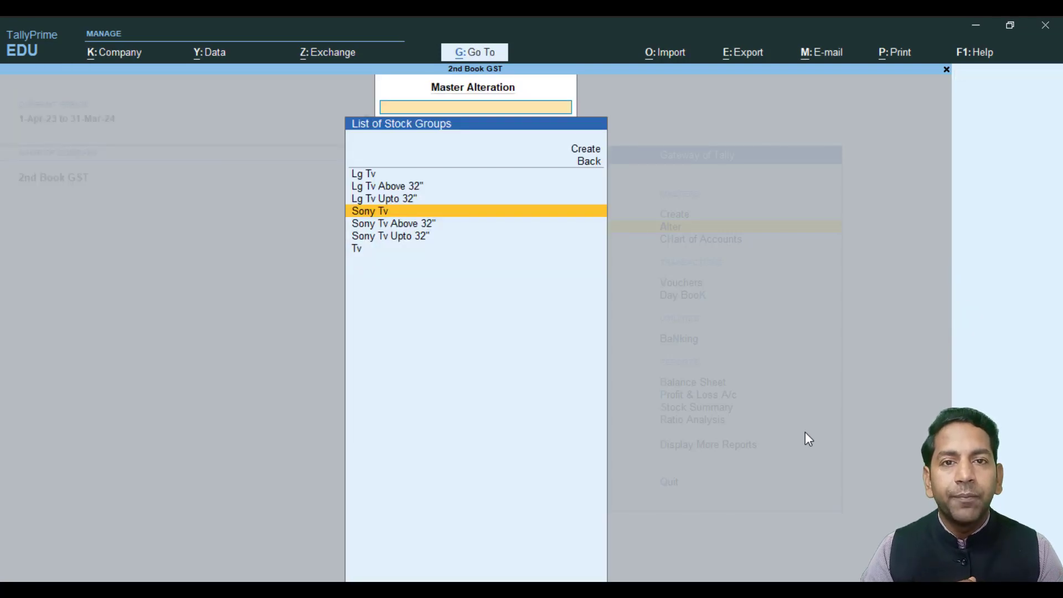
pyautogui.press('Escape')
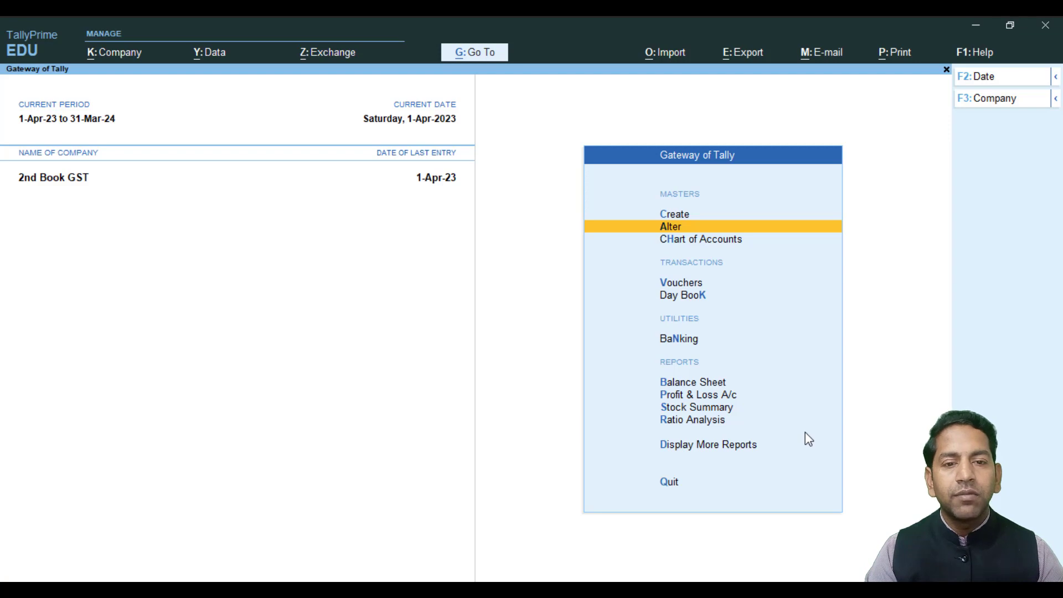
# Step: Open the Lg Tv 28" stock item for alteration, look over its details and leave it without saving
pyautogui.press('Return')
pyautogui.press('Down')
pyautogui.press('Down')
pyautogui.press('Down')
pyautogui.press('Down')
pyautogui.press('Down')
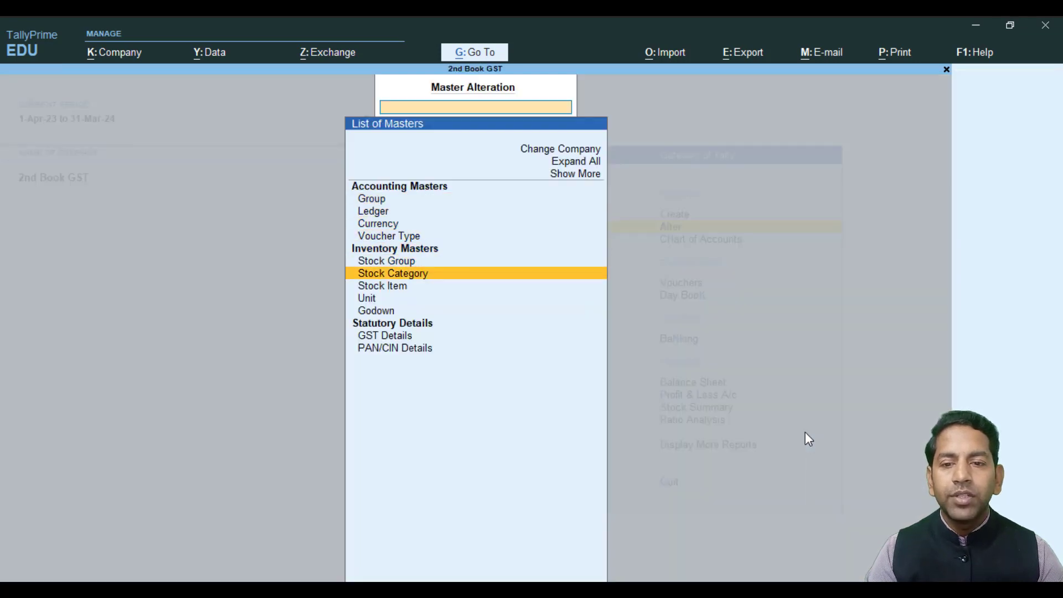
pyautogui.press('Down')
pyautogui.press('Return')
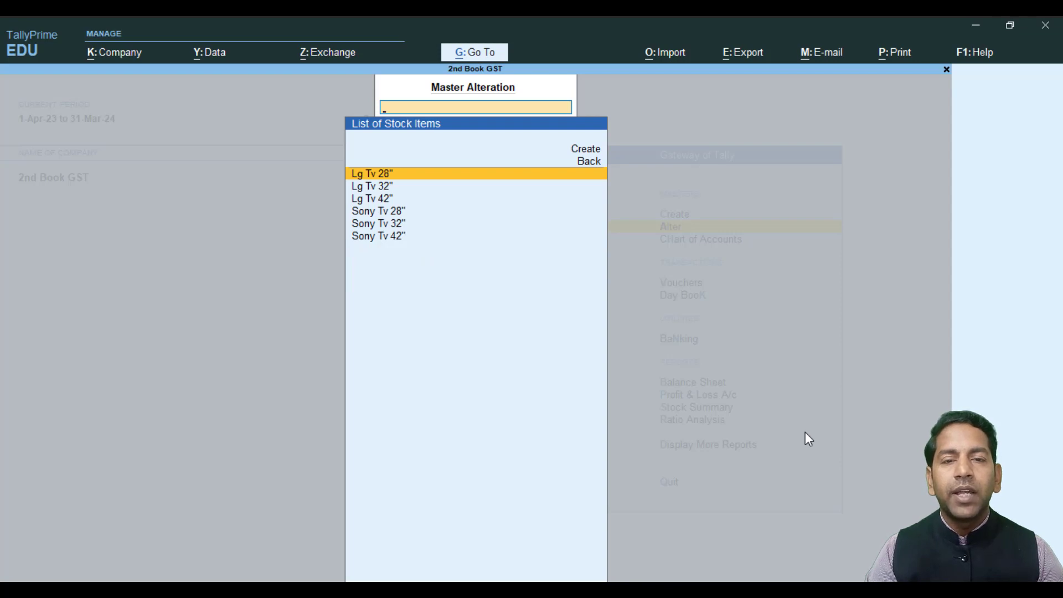
pyautogui.press('Return')
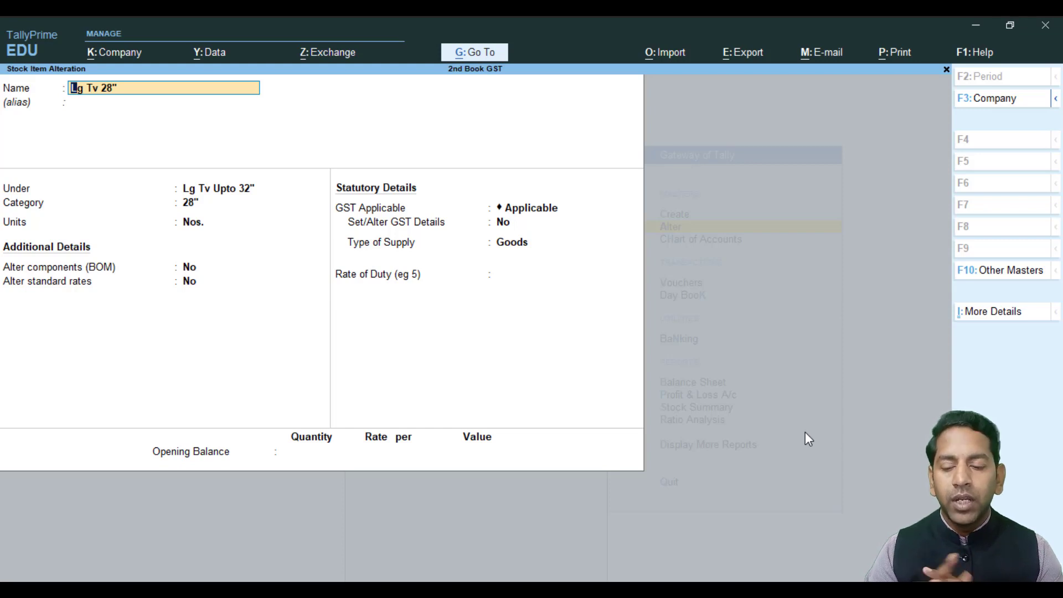
pyautogui.press('ctrl')
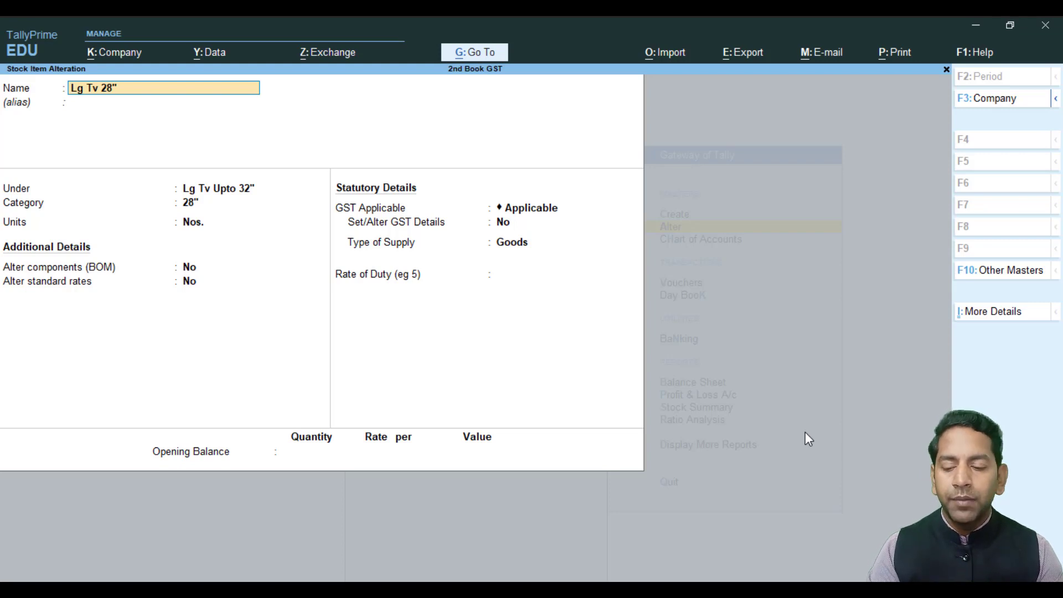
pyautogui.press('alt')
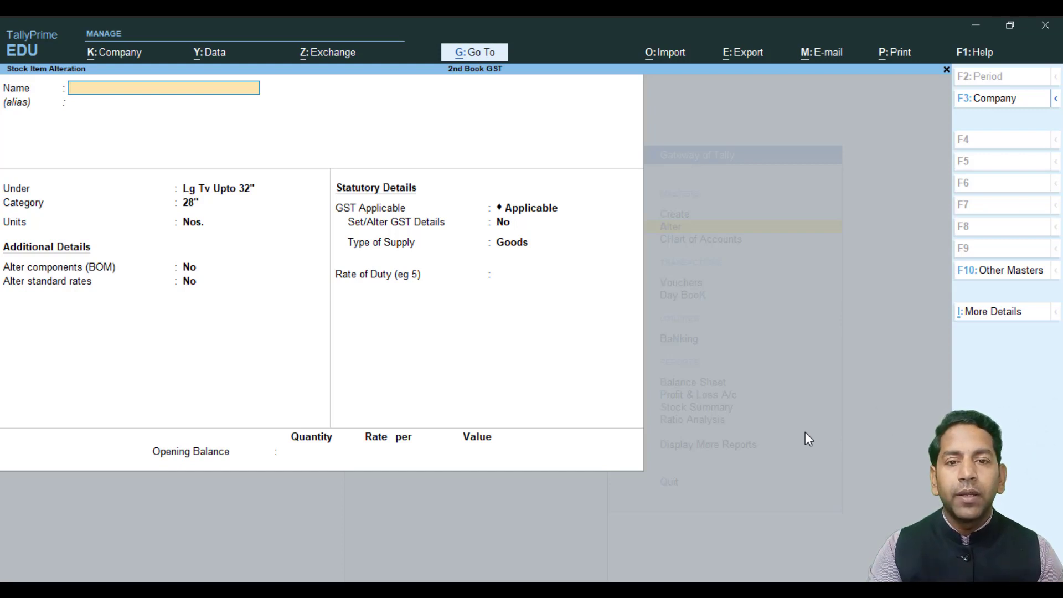
pyautogui.press('Escape')
pyautogui.press('Return')
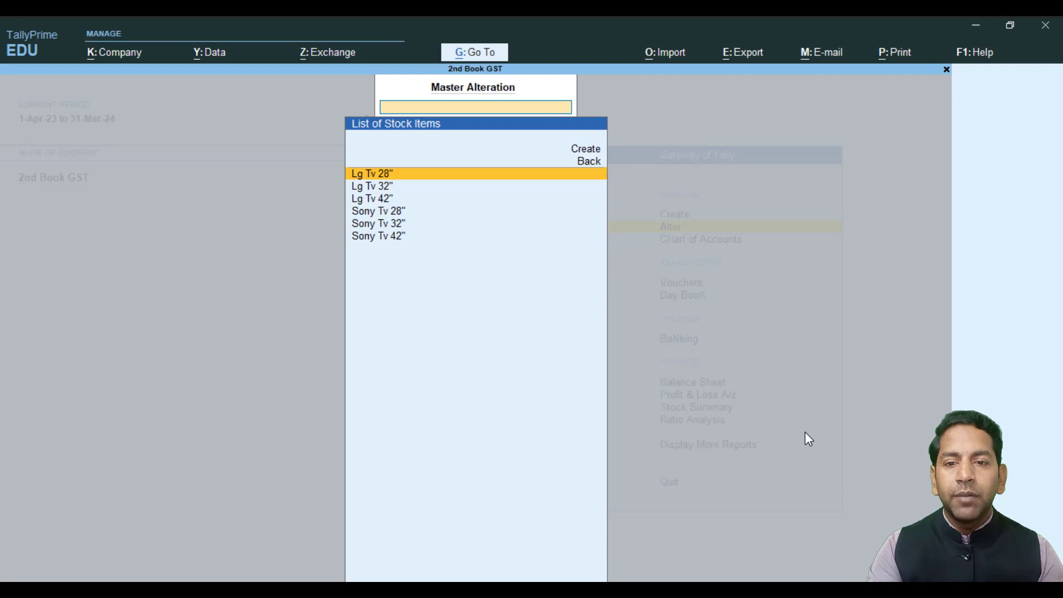
# Step: Start deleting the Lg Tv 32" stock item, decline the deletion and return to the Gateway of Tally
pyautogui.press('Down')
pyautogui.press('Down')
pyautogui.press('Up')
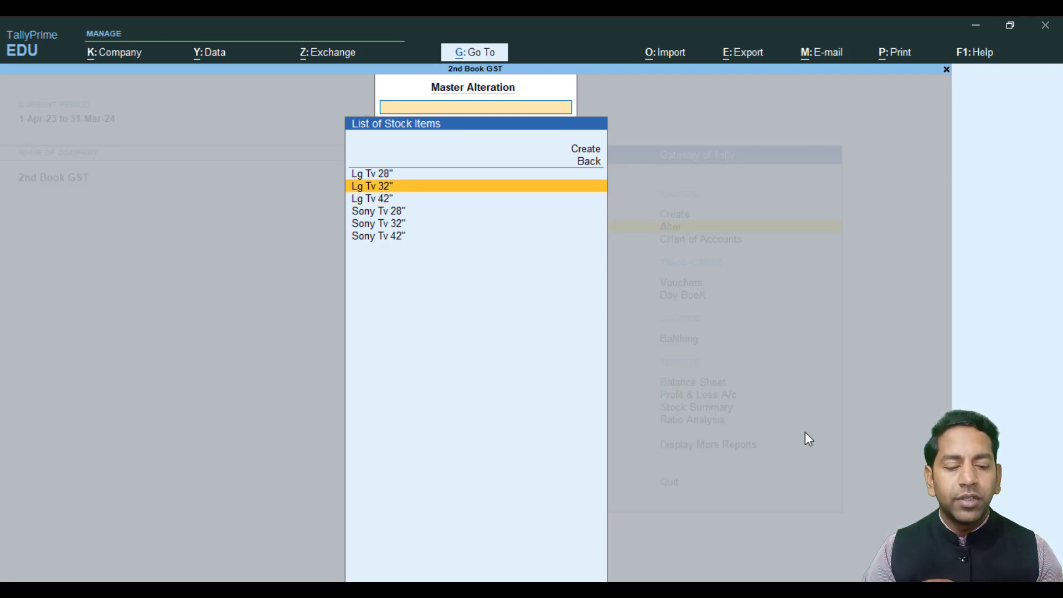
pyautogui.press('Return')
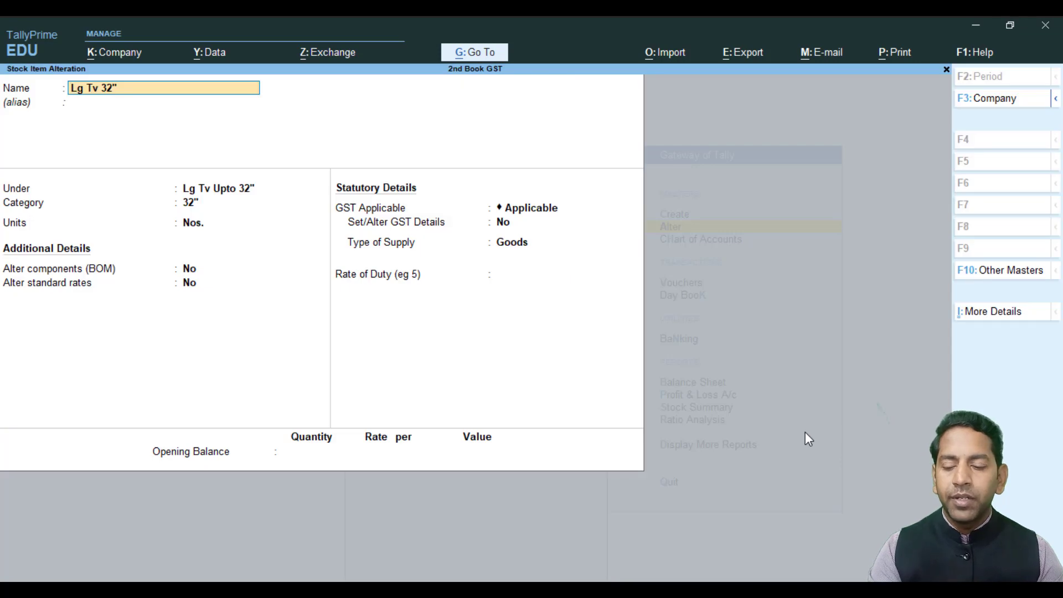
pyautogui.hotkey('alt', 'd')
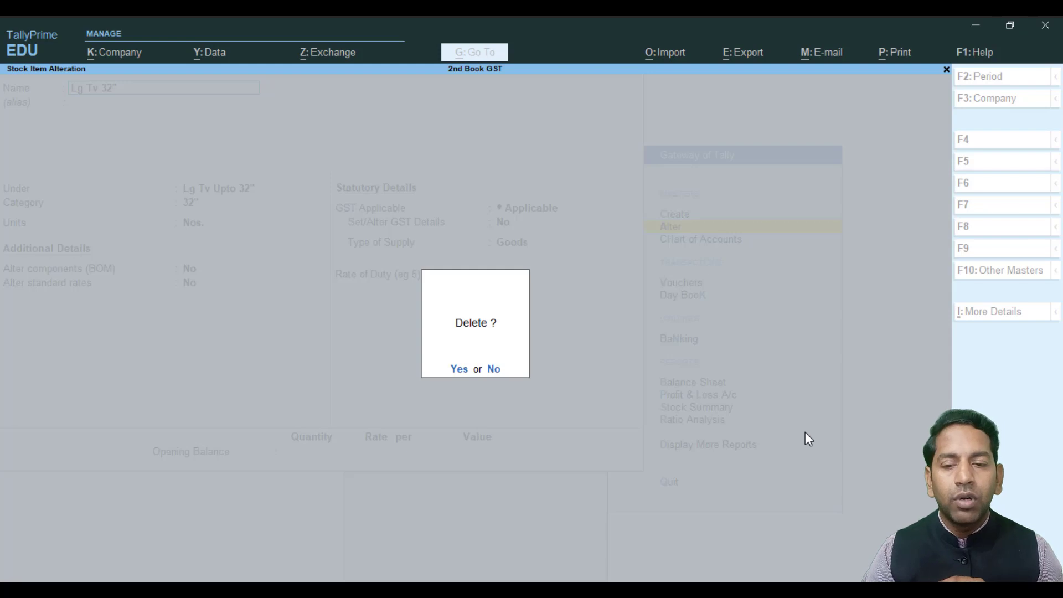
pyautogui.press('n')
pyautogui.press('BackSpace')
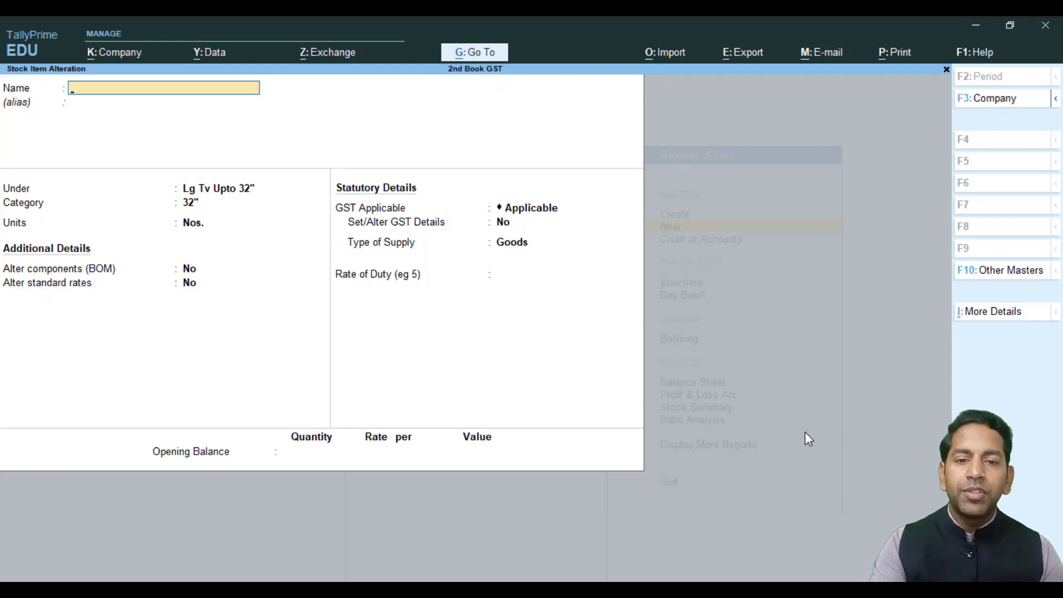
pyautogui.press('Escape')
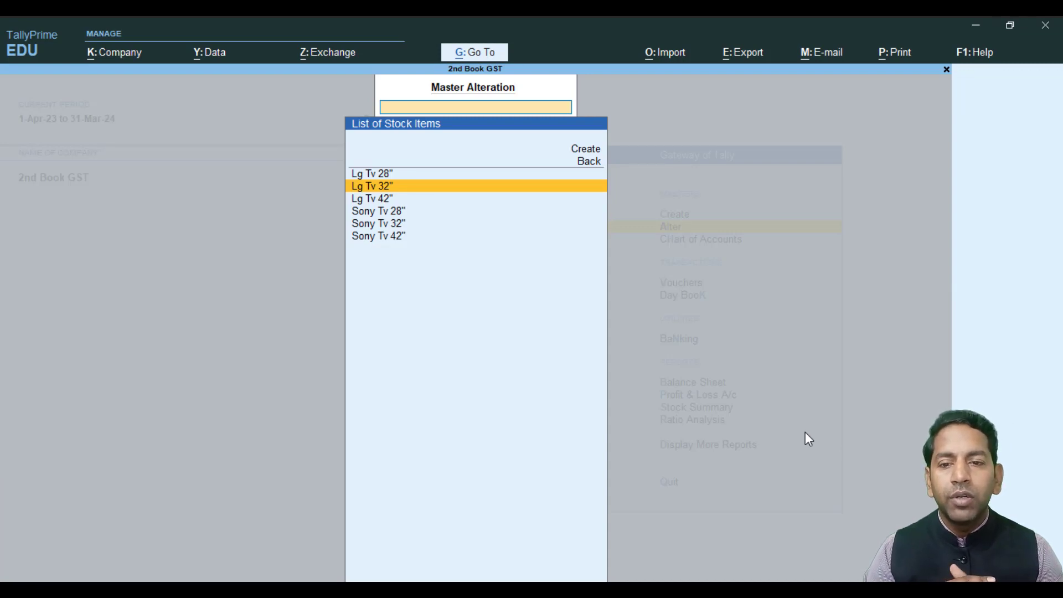
pyautogui.press('Escape')
pyautogui.press('Escape')
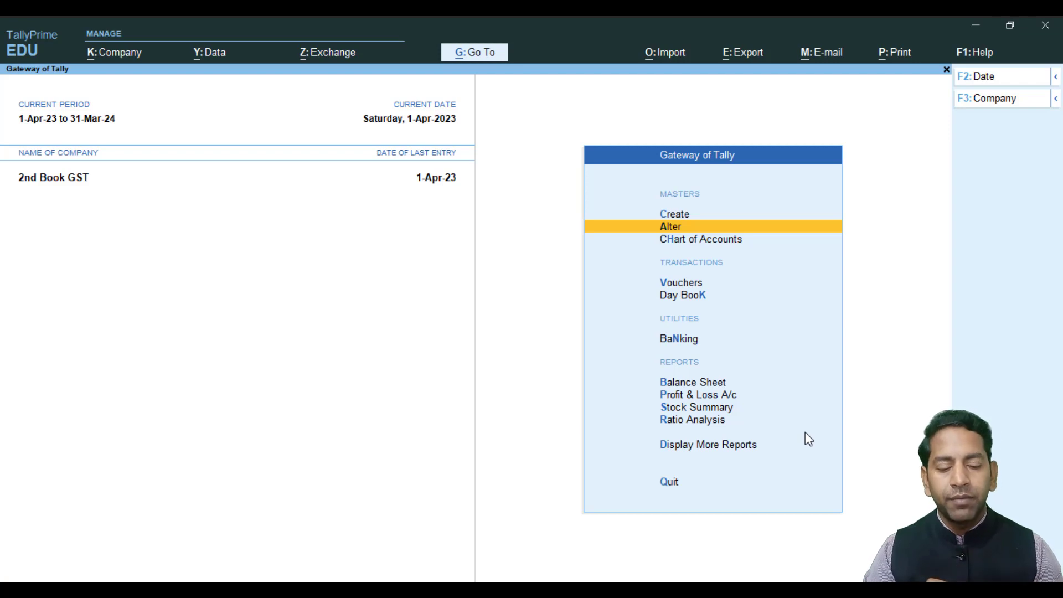
# Step: Open the Statistics report within Display More Reports
pyautogui.press('Down')
pyautogui.press('Down')
pyautogui.press('Down')
pyautogui.press('Down')
pyautogui.press('Down')
pyautogui.press('Down')
pyautogui.press('Down')
pyautogui.press('Down')
pyautogui.press('Down')
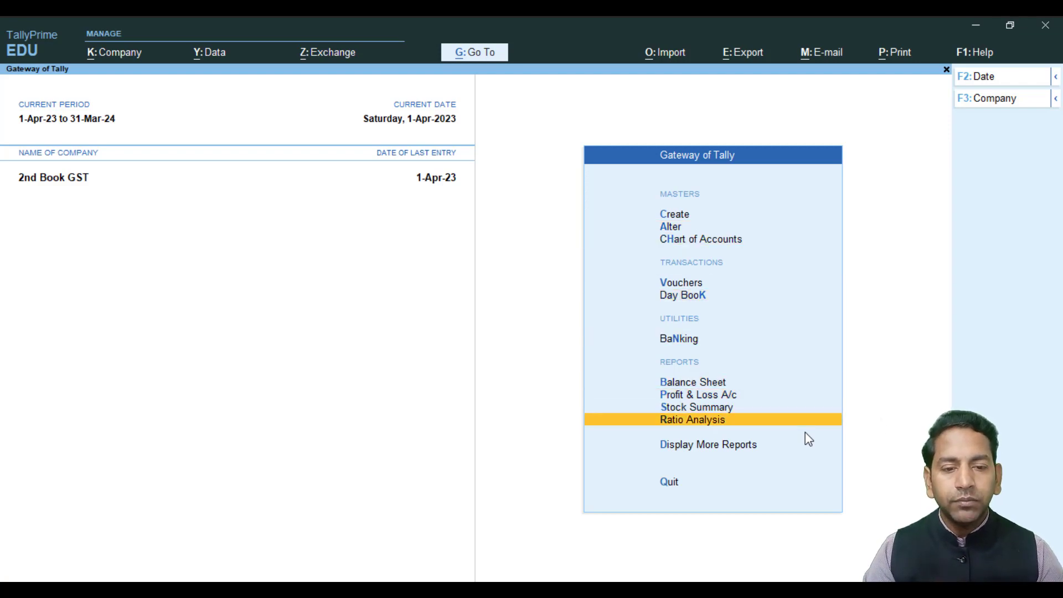
pyautogui.press('Return')
pyautogui.press('Down')
pyautogui.press('Down')
pyautogui.press('Down')
pyautogui.press('Down')
pyautogui.press('Down')
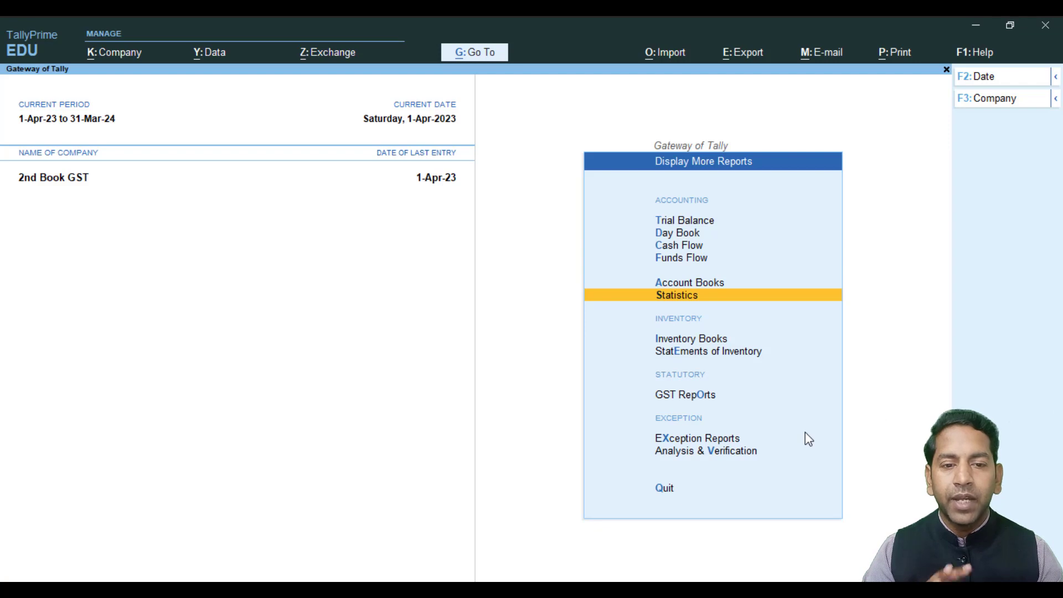
pyautogui.press('Return')
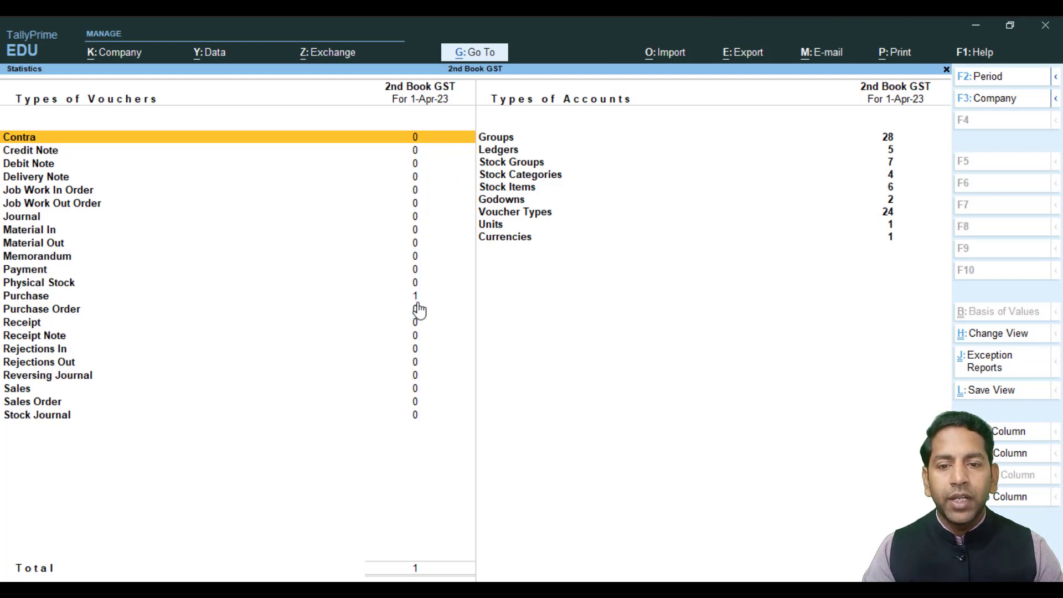
# Step: Check the number of Purchase vouchers in the Statistics report's Types of Vouchers
pyautogui.press('Down')
pyautogui.press('Down')
pyautogui.press('Down')
pyautogui.press('Down')
pyautogui.press('Down')
pyautogui.press('Down')
pyautogui.press('Down')
pyautogui.press('Down')
pyautogui.press('Down')
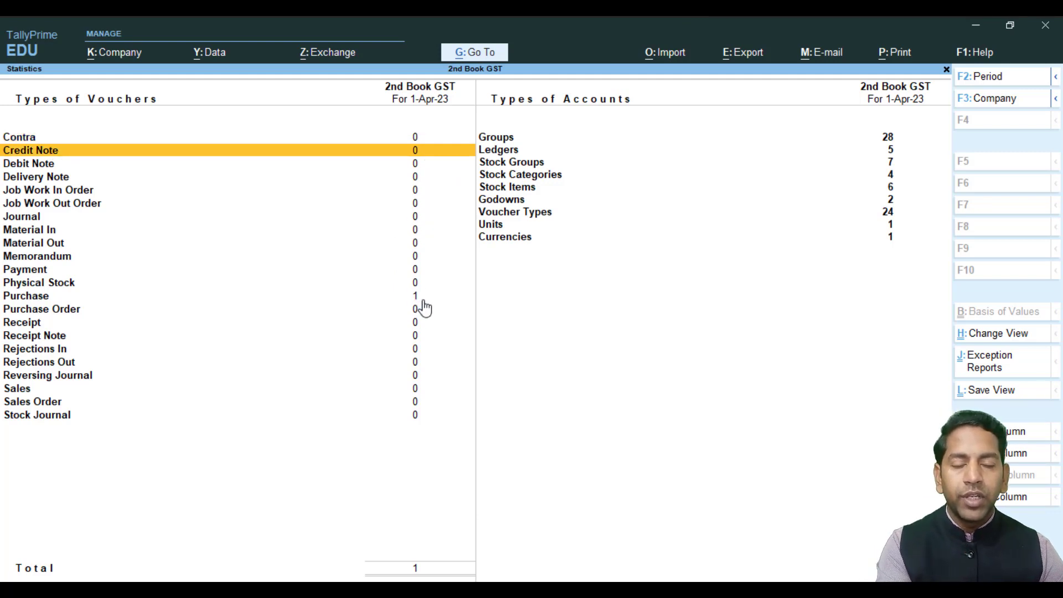
pyautogui.press('Down')
pyautogui.press('Down')
pyautogui.press('Down')
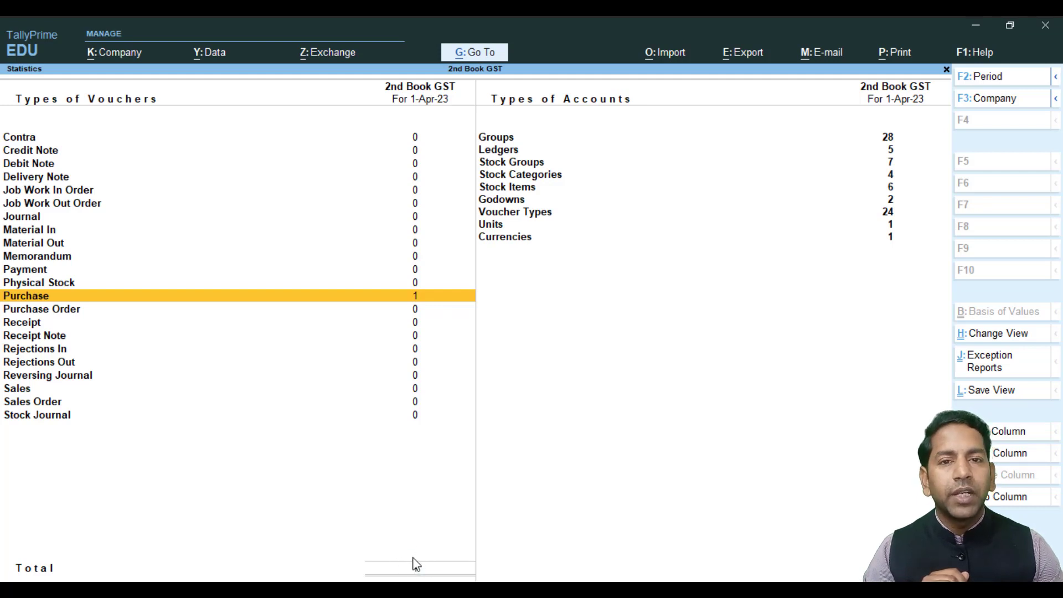
# Step: Go through the voucher counts in Types of Vouchers from Contra to Sales Order
pyautogui.press('Right')
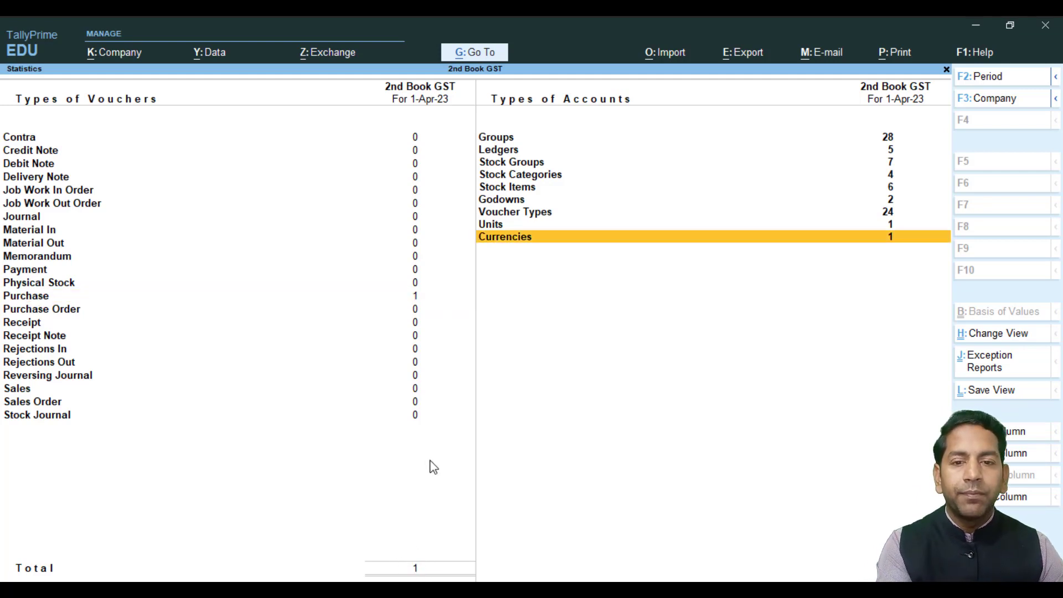
pyautogui.press('Left')
pyautogui.press('Up')
pyautogui.press('Up')
pyautogui.press('Up')
pyautogui.press('Up')
pyautogui.press('Up')
pyautogui.press('Up')
pyautogui.press('Up')
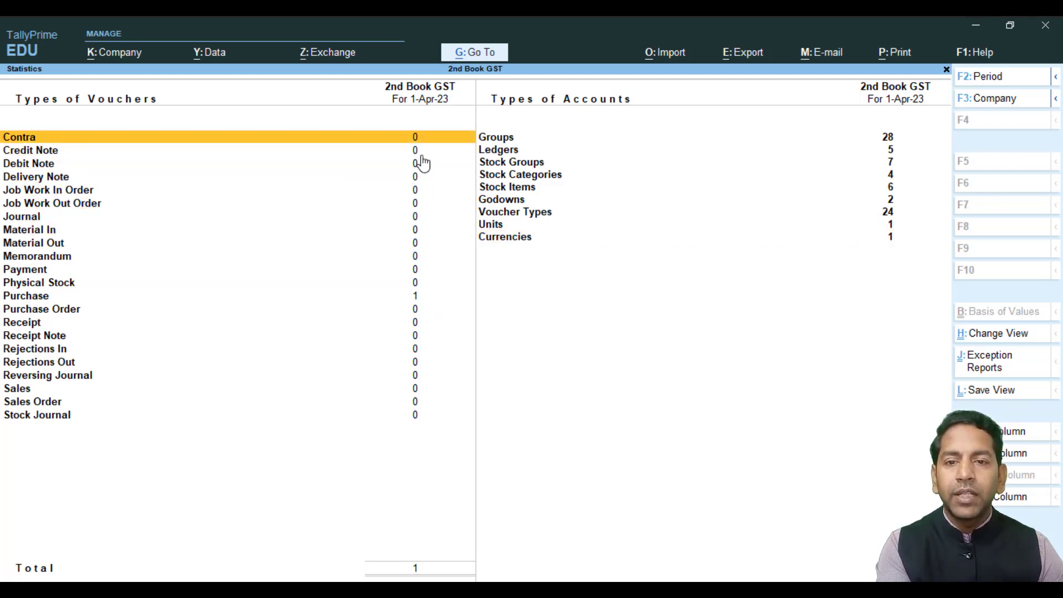
pyautogui.press('Down')
pyautogui.press('Down')
pyautogui.press('Down')
pyautogui.press('Down')
pyautogui.press('Down')
pyautogui.press('Down')
pyautogui.press('Down')
pyautogui.press('Down')
pyautogui.press('Down')
pyautogui.press('Down')
pyautogui.press('Down')
pyautogui.press('Down')
pyautogui.press('Down')
pyautogui.press('Down')
pyautogui.press('Down')
pyautogui.press('Down')
pyautogui.press('Down')
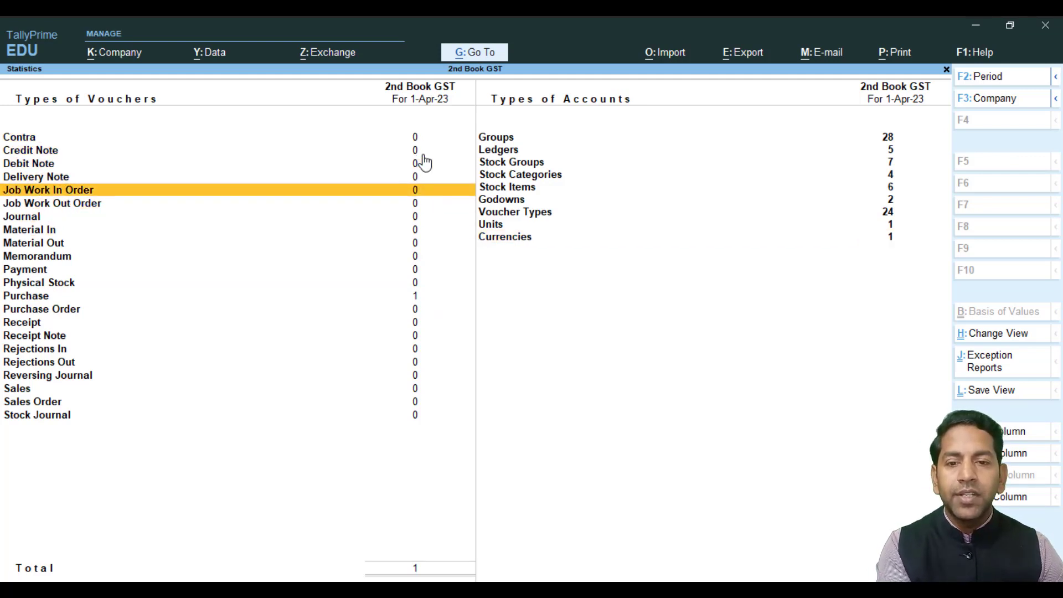
pyautogui.press('Down')
pyautogui.press('Down')
pyautogui.press('Down')
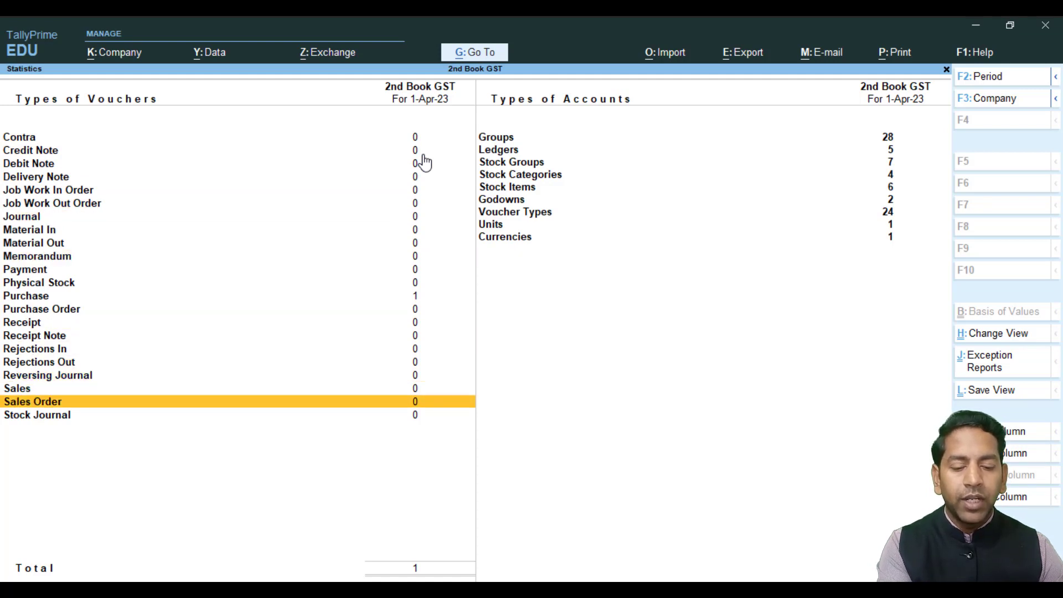
# Step: Go through the master counts in the Statistics report's Types of Accounts from Groups to Stock Items
pyautogui.press('Right')
pyautogui.press('Up')
pyautogui.press('Up')
pyautogui.press('Up')
pyautogui.press('Up')
pyautogui.press('Up')
pyautogui.press('Up')
pyautogui.press('Up')
pyautogui.press('Up')
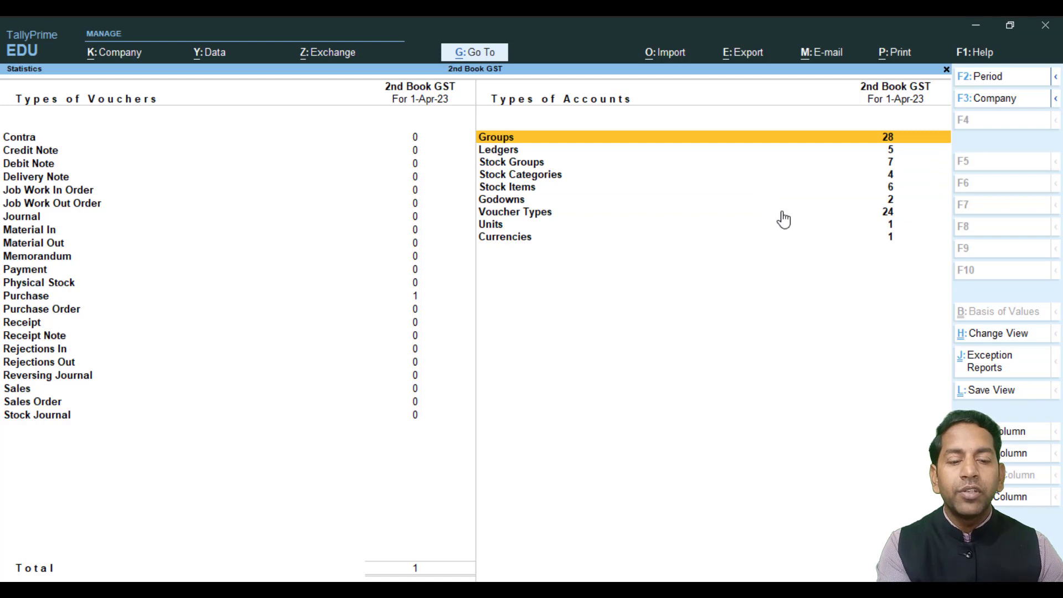
pyautogui.press('Down')
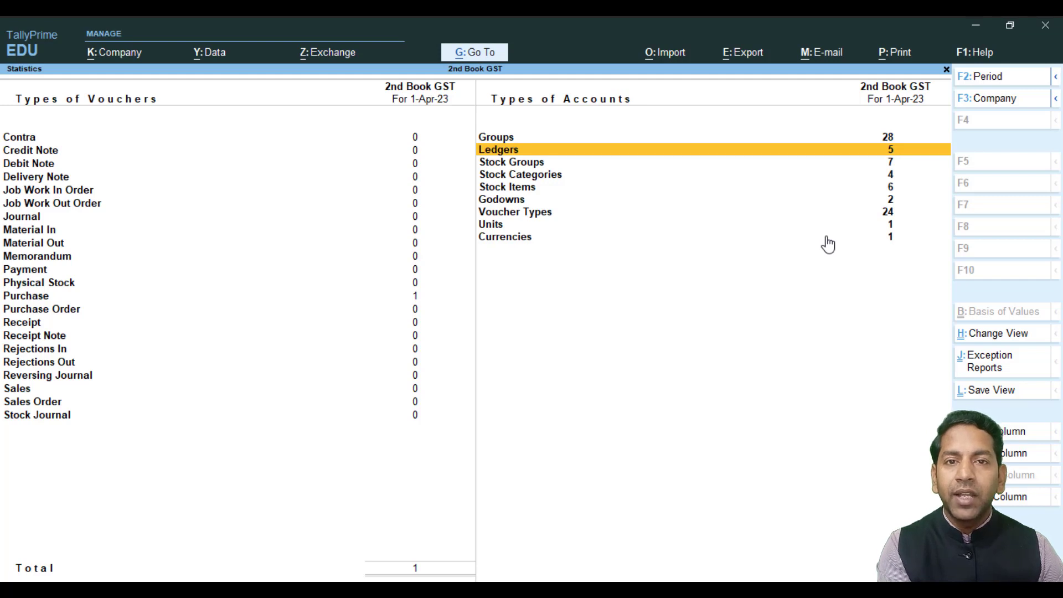
pyautogui.press('Down')
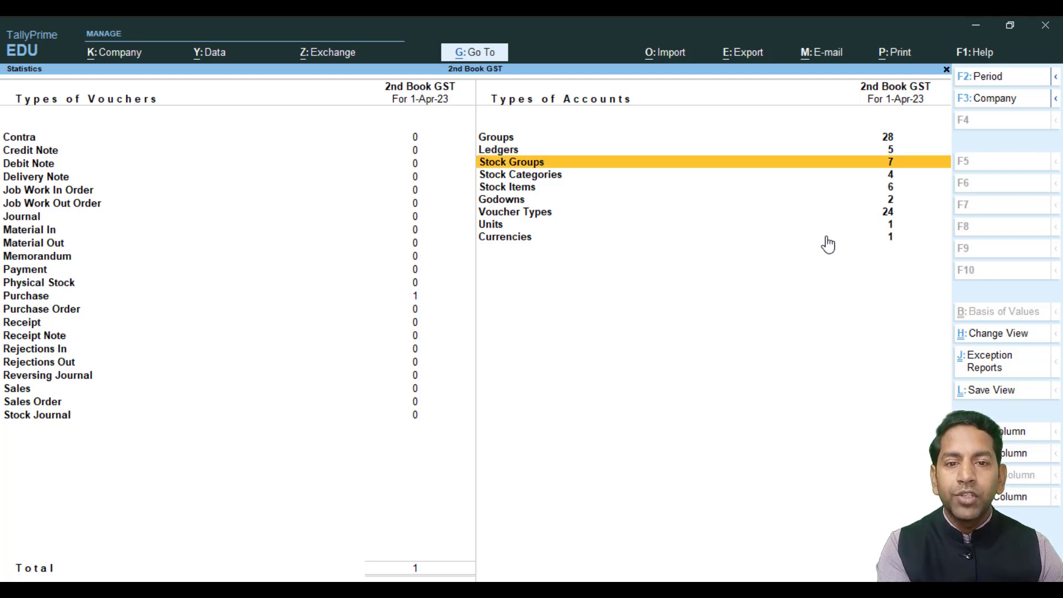
pyautogui.press('Down')
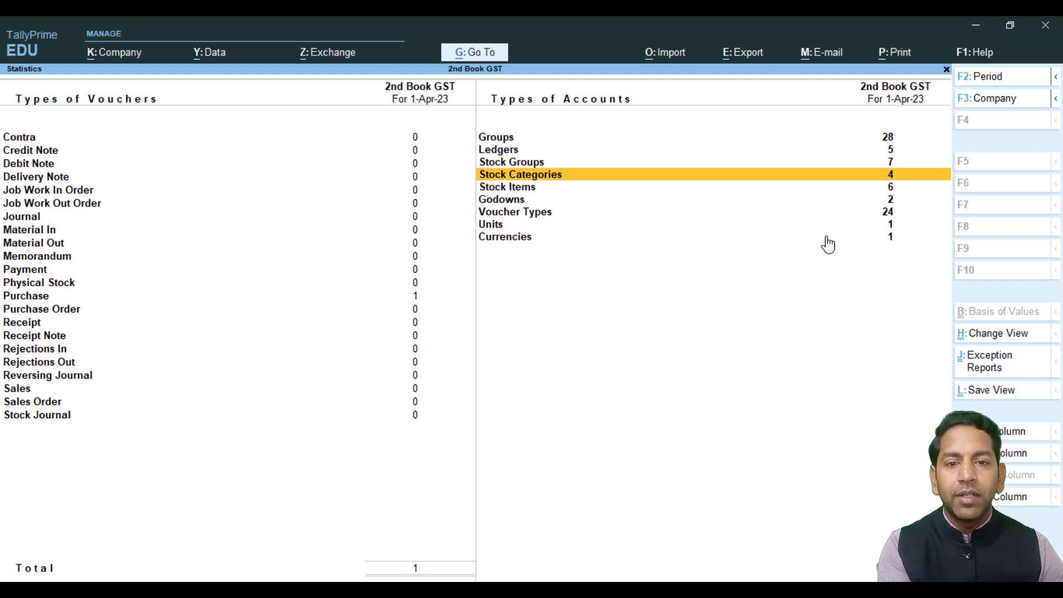
pyautogui.press('Down')
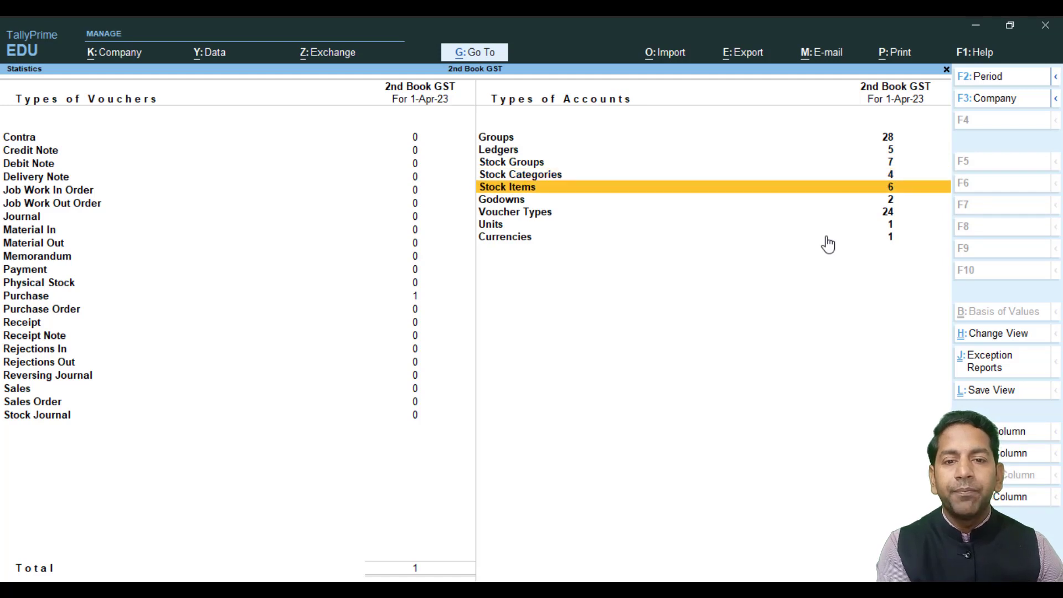
# Step: View the List of Stock Categories from the Types of Accounts section and return to the Statistics report
pyautogui.press('Up')
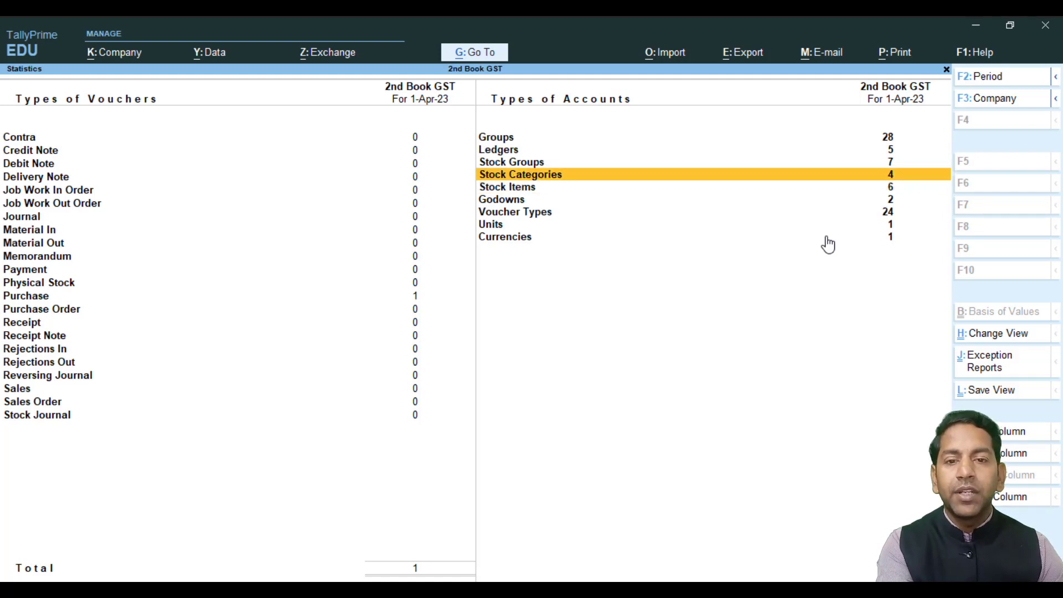
pyautogui.press('Return')
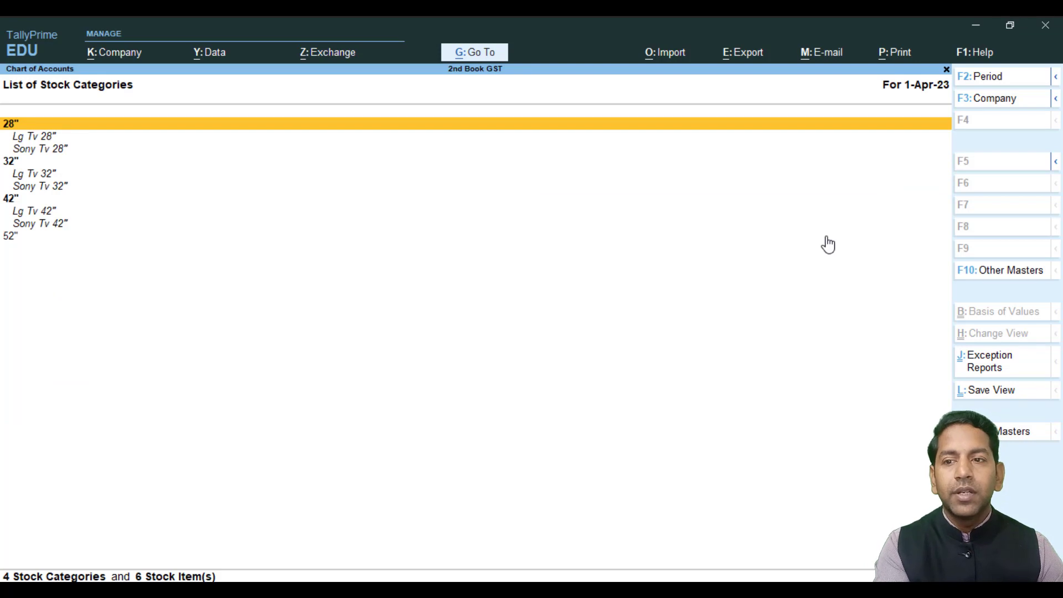
pyautogui.press('Escape')
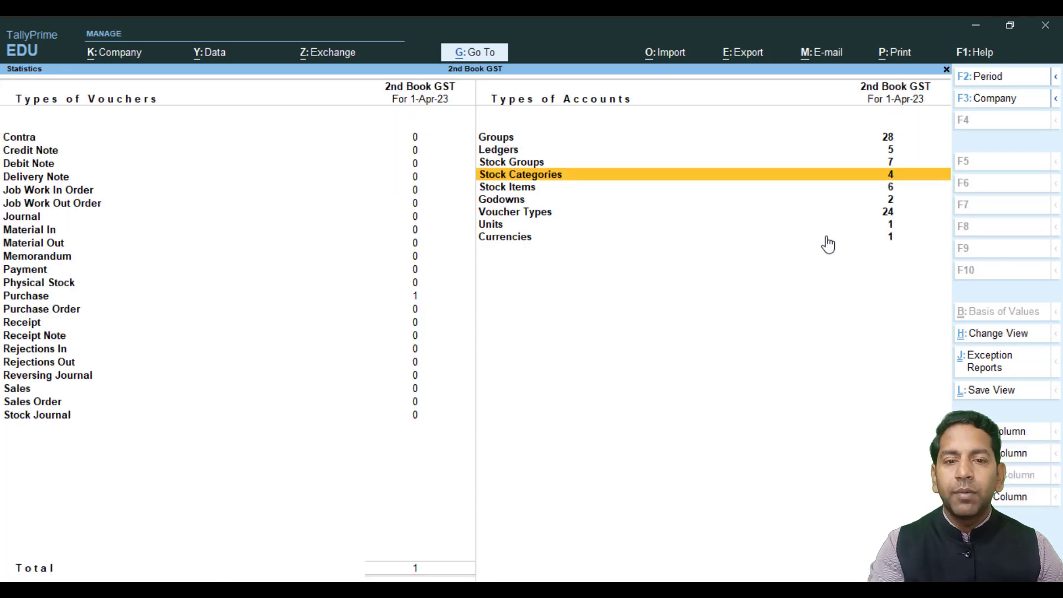
# Step: View the list of Godowns from the Types of Accounts section and return to the Statistics report
pyautogui.press('Down')
pyautogui.press('Down')
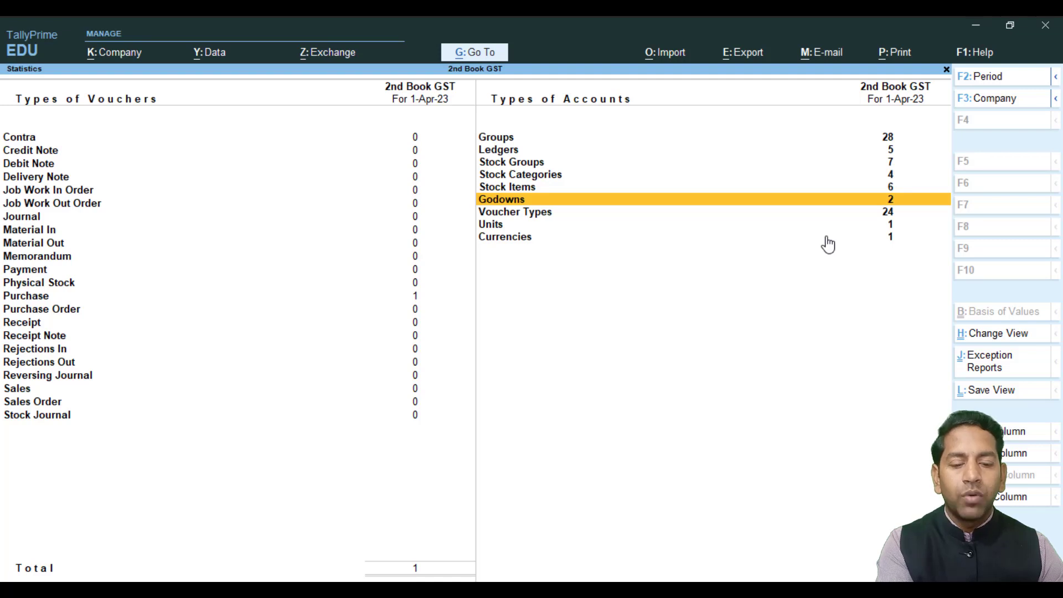
pyautogui.press('Return')
pyautogui.press('Escape')
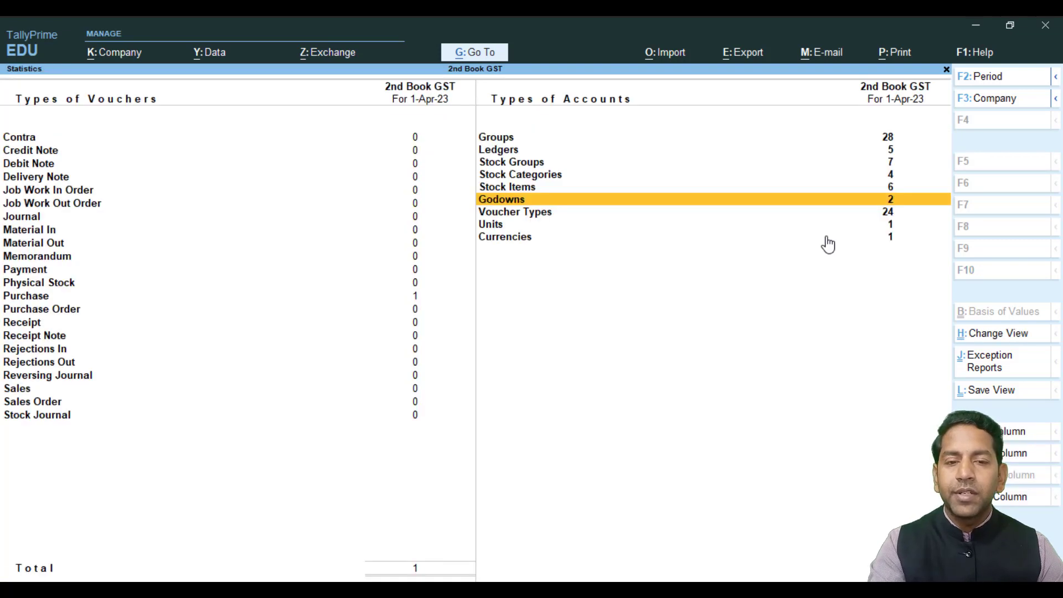
# Step: Check the Units entry in Types of Accounts, and leave the Statistics report for the Gateway of Tally
pyautogui.press('Down')
pyautogui.press('Down')
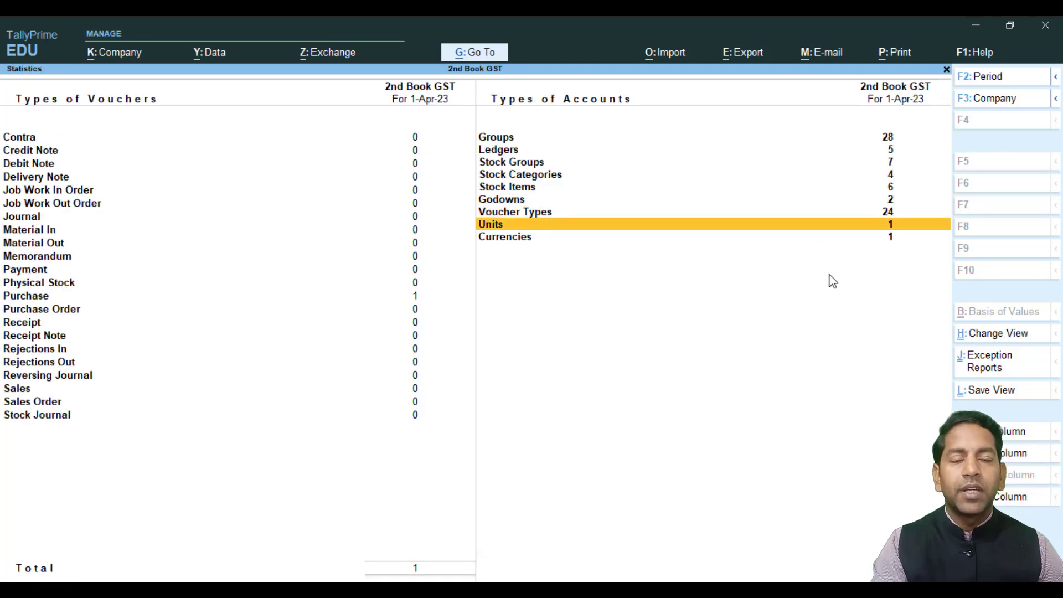
pyautogui.press('Escape')
pyautogui.press('Escape')
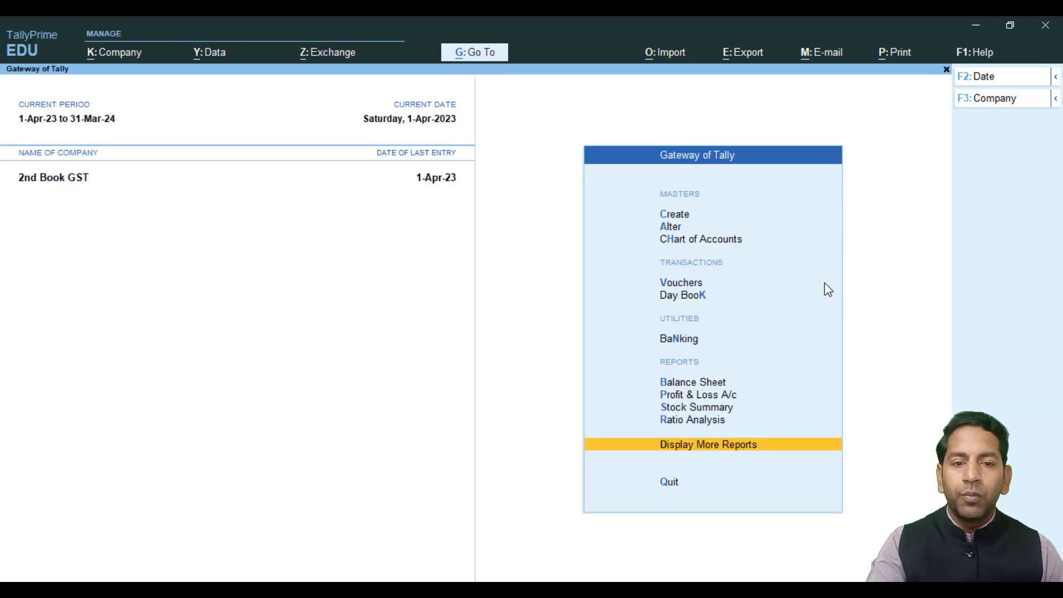